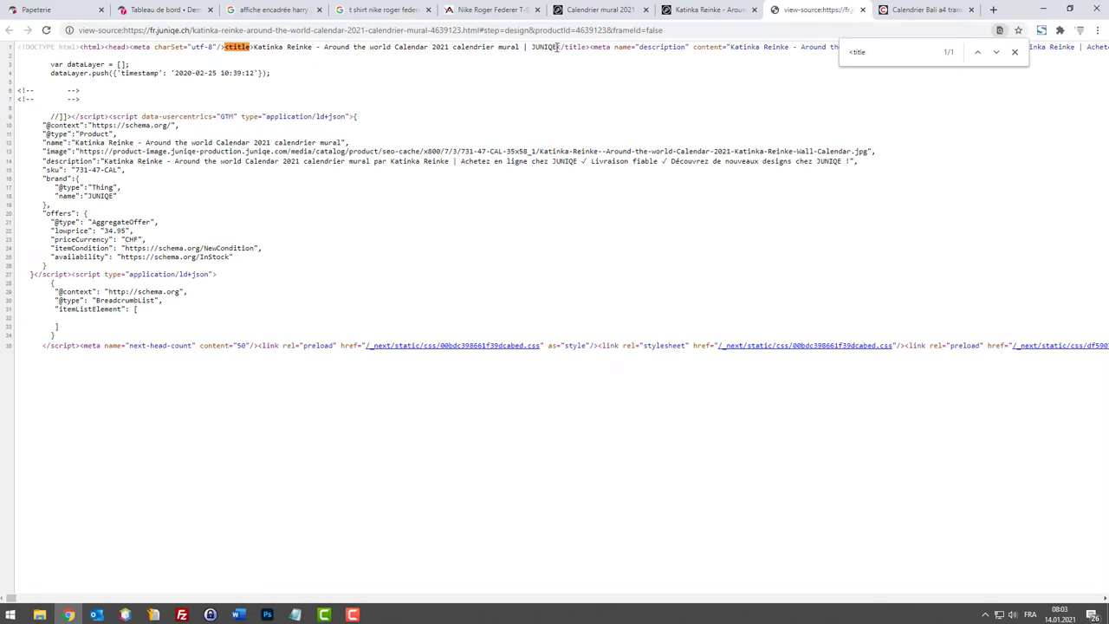
Compare the title tag in the calendar page's source, including its "| JUNIQE" ending, with the product heading on the JUNIQE page.
{"action": "left_click_drag", "start_coordinate": [558, 48], "coordinate": [533, 50]}
{"action": "left_click", "coordinate": [706, 9]}
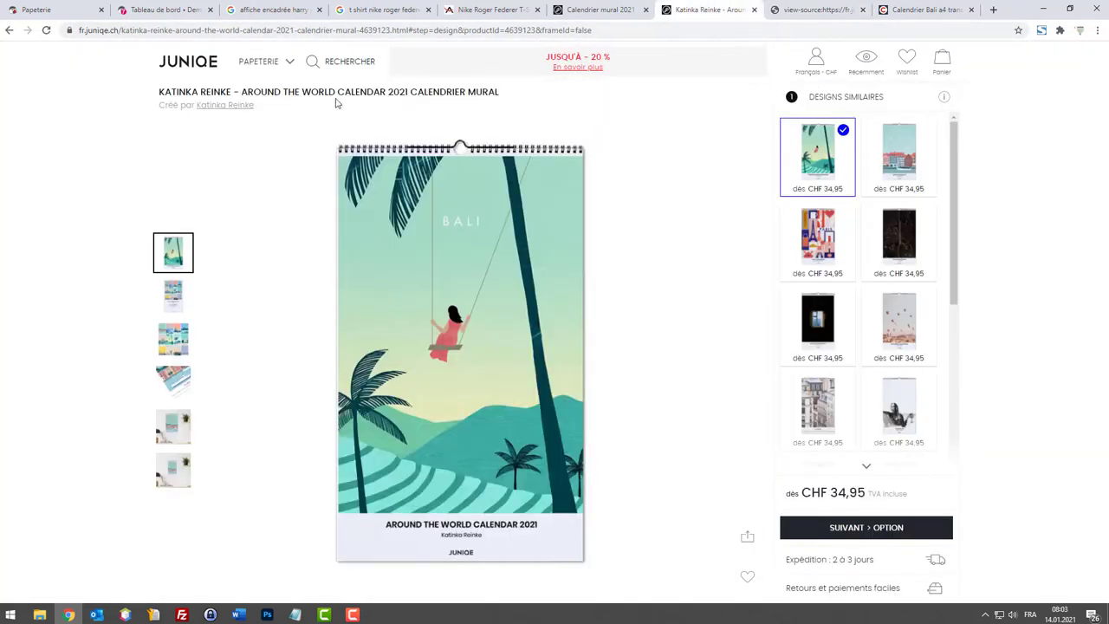
{"action": "left_click_drag", "start_coordinate": [499, 92], "coordinate": [213, 92]}
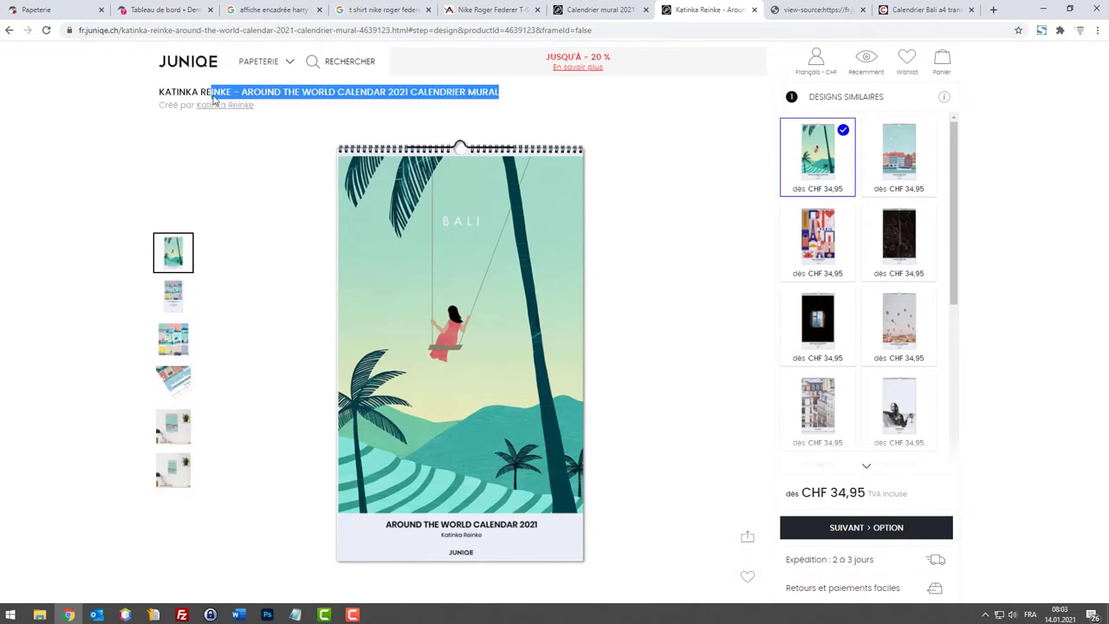
{"action": "left_click", "coordinate": [774, 8]}
{"action": "left_click_drag", "start_coordinate": [555, 49], "coordinate": [523, 49]}
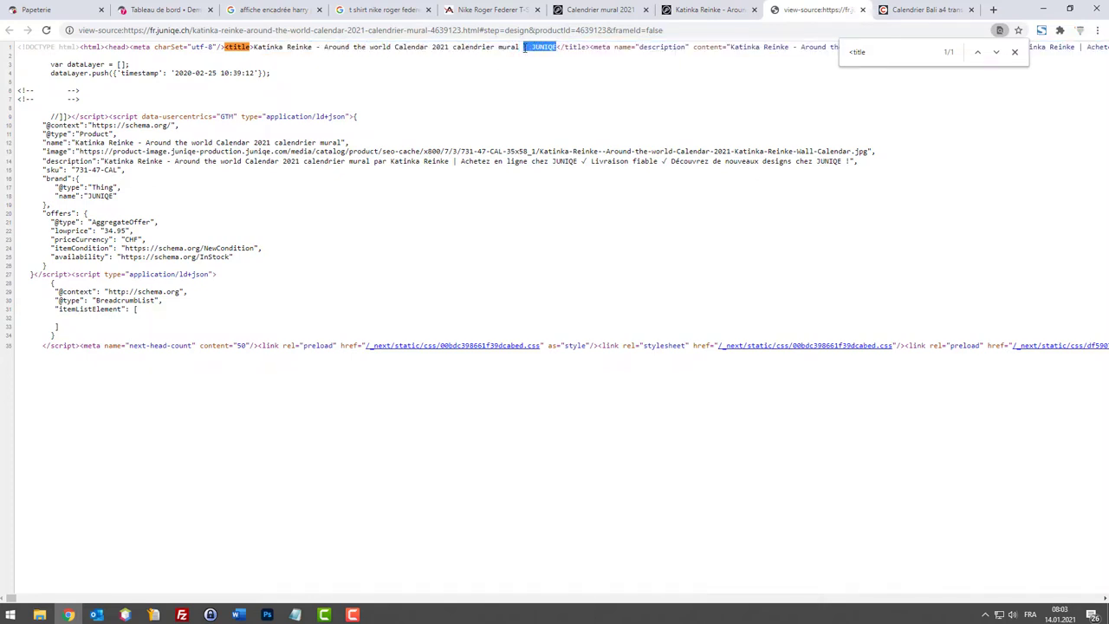
{"action": "left_click_drag", "start_coordinate": [557, 49], "coordinate": [531, 49]}
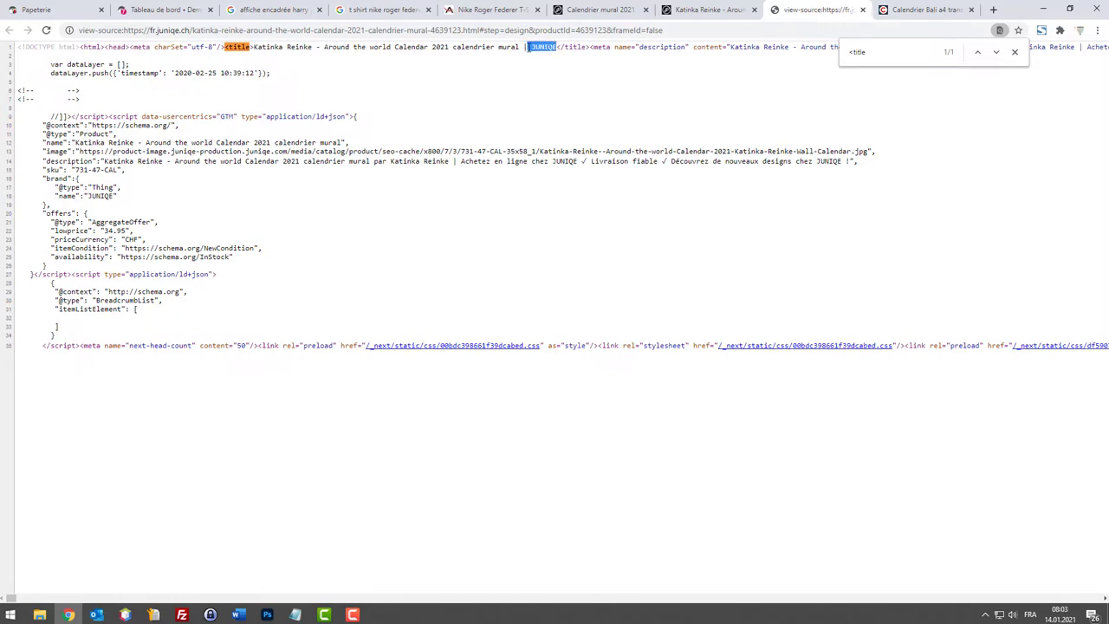
Switch back to the demo shop's Papeterie category page and review its product listing.
{"action": "left_click", "coordinate": [715, 9]}
{"action": "left_click", "coordinate": [598, 9]}
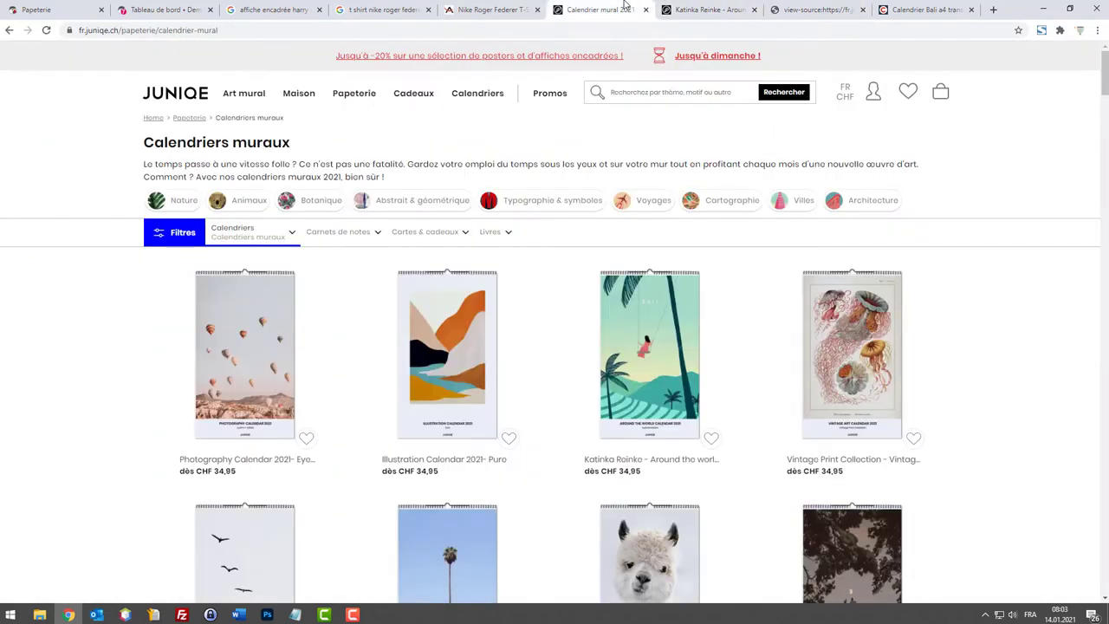
{"action": "left_click", "coordinate": [489, 9]}
{"action": "left_click", "coordinate": [382, 9]}
{"action": "left_click", "coordinate": [273, 9]}
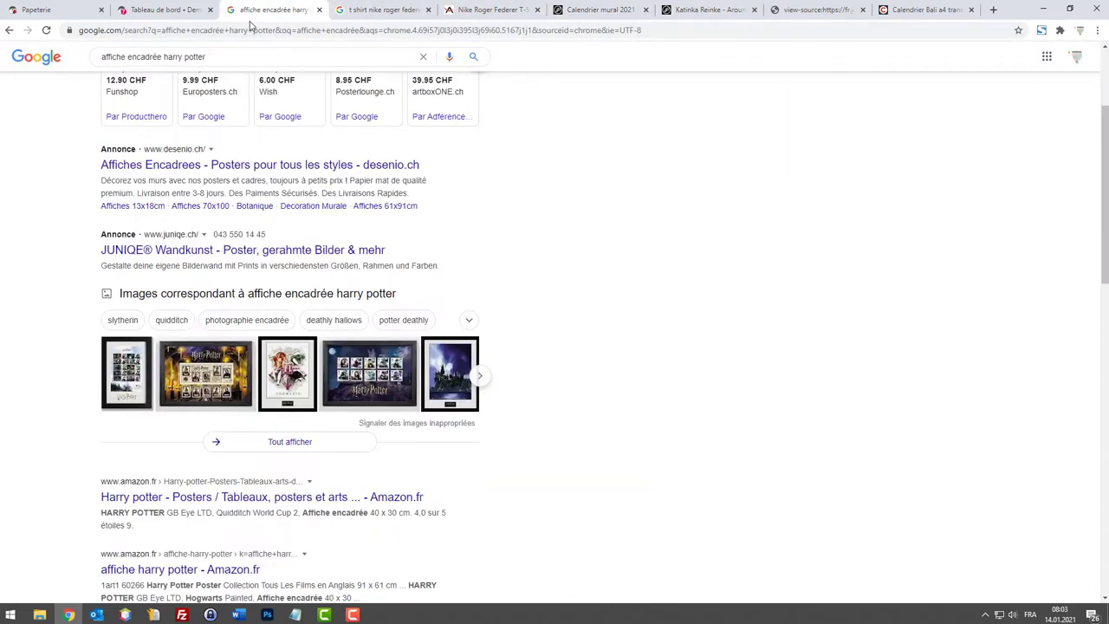
{"action": "left_click", "coordinate": [86, 7]}
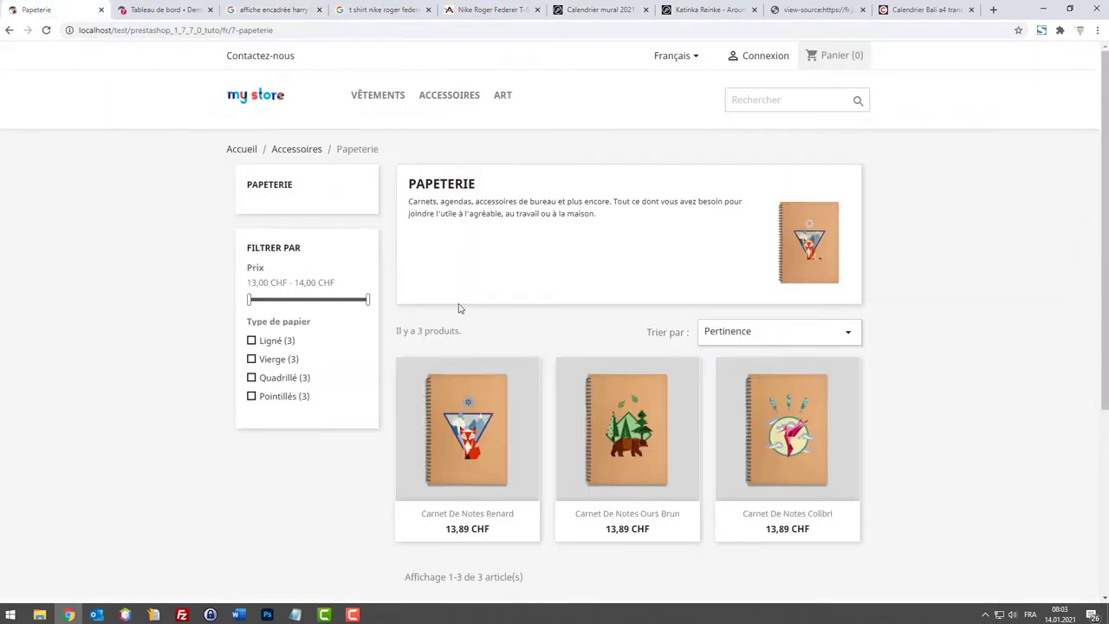
{"action": "scroll", "coordinate": [480, 365], "scroll_direction": "down", "scroll_amount": 1}
{"action": "scroll", "coordinate": [481, 369], "scroll_direction": "up", "scroll_amount": 1}
{"action": "scroll", "coordinate": [409, 216], "scroll_direction": "down", "scroll_amount": 2}
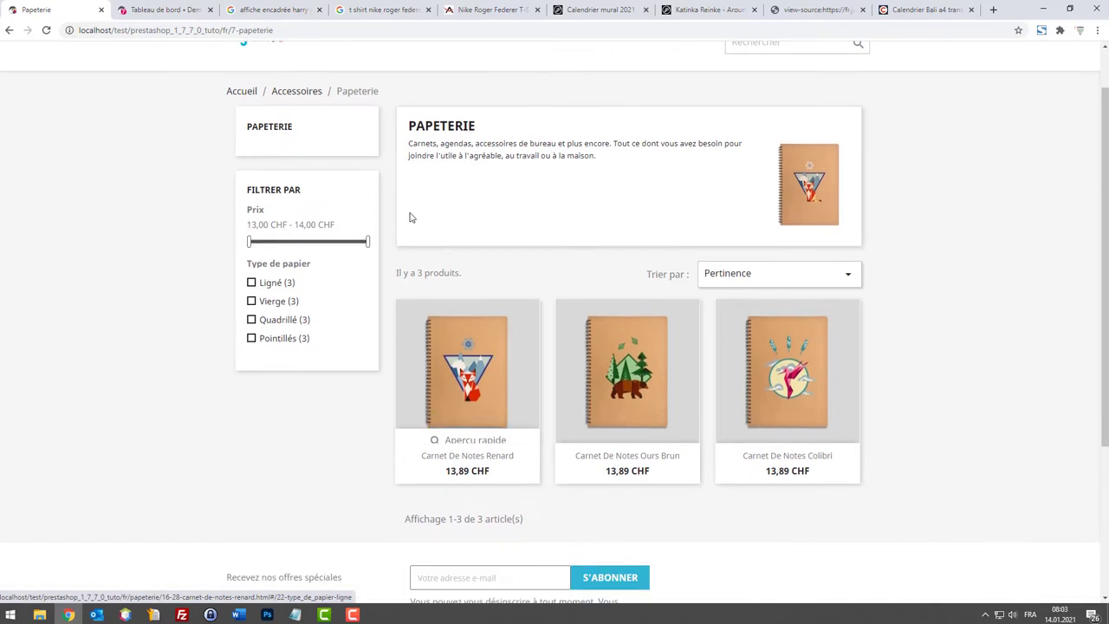
{"action": "scroll", "coordinate": [347, 174], "scroll_direction": "up", "scroll_amount": 2}
{"action": "left_click", "coordinate": [165, 8]}
{"action": "left_click", "coordinate": [12, 7]}
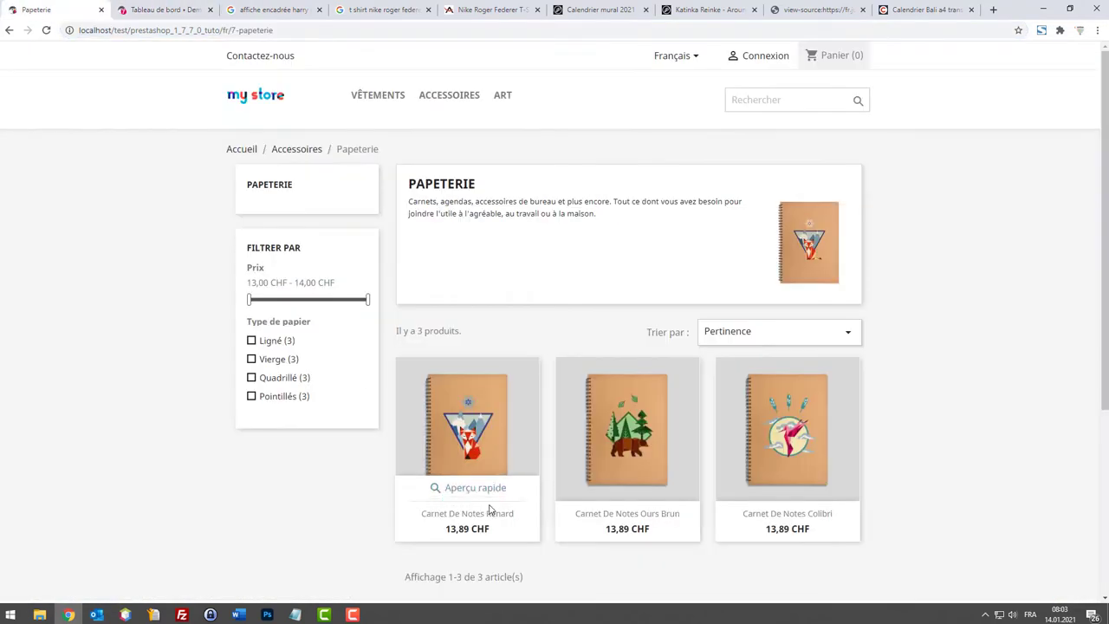
Examine the product heading on the Carnet de notes Renard page, then return to the Papeterie category.
{"action": "left_click", "coordinate": [486, 421]}
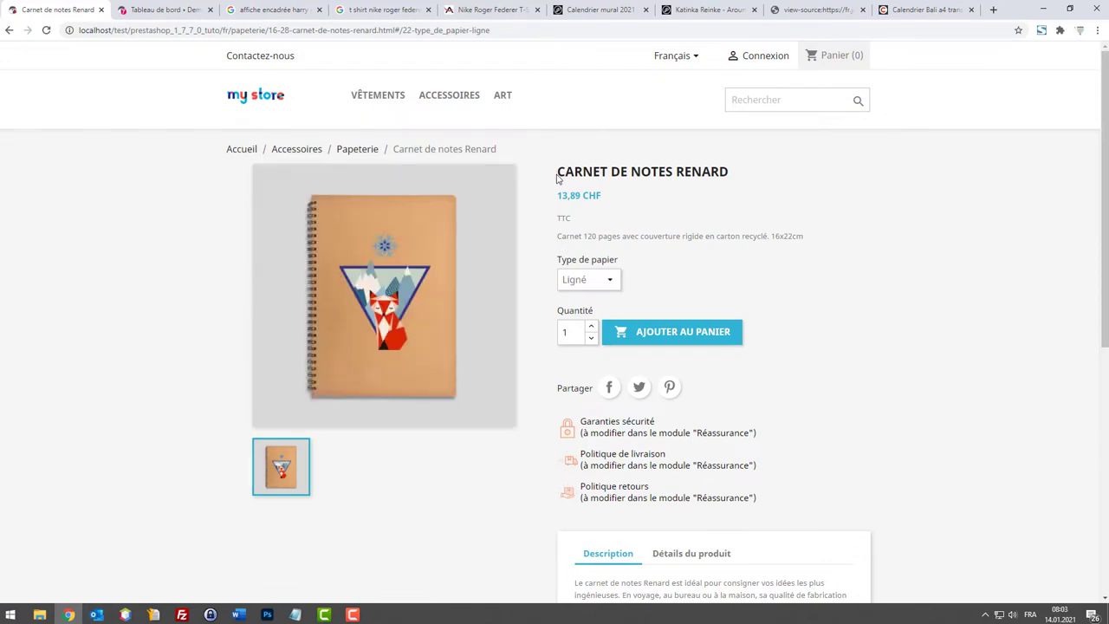
{"action": "left_click_drag", "start_coordinate": [559, 176], "coordinate": [754, 177]}
{"action": "left_click", "coordinate": [611, 174]}
{"action": "left_click_drag", "start_coordinate": [567, 171], "coordinate": [709, 174]}
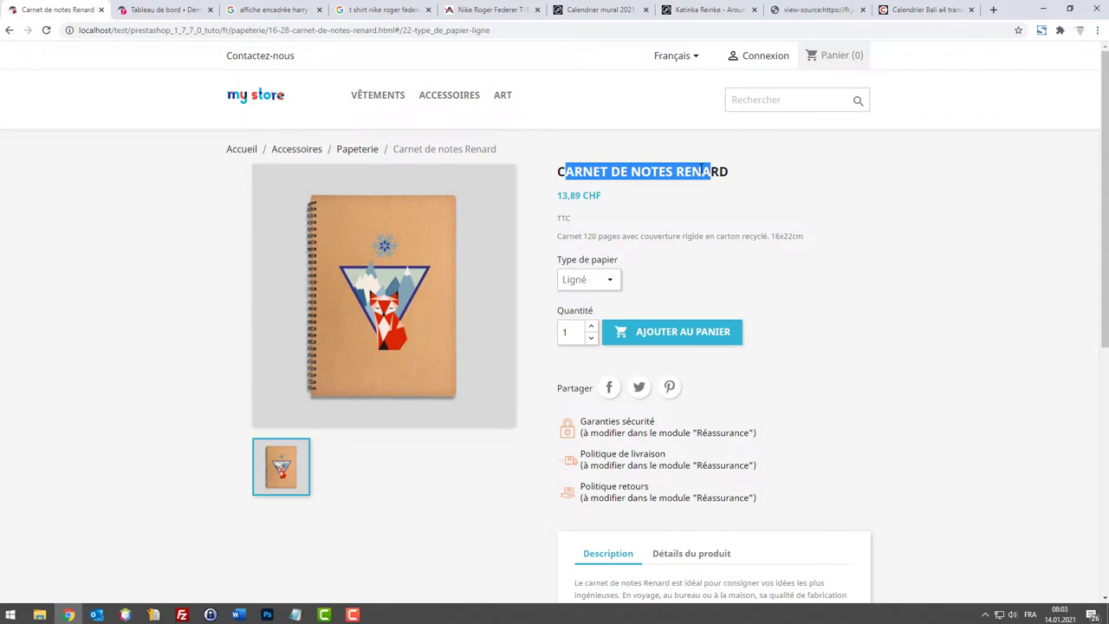
{"action": "left_click", "coordinate": [362, 149]}
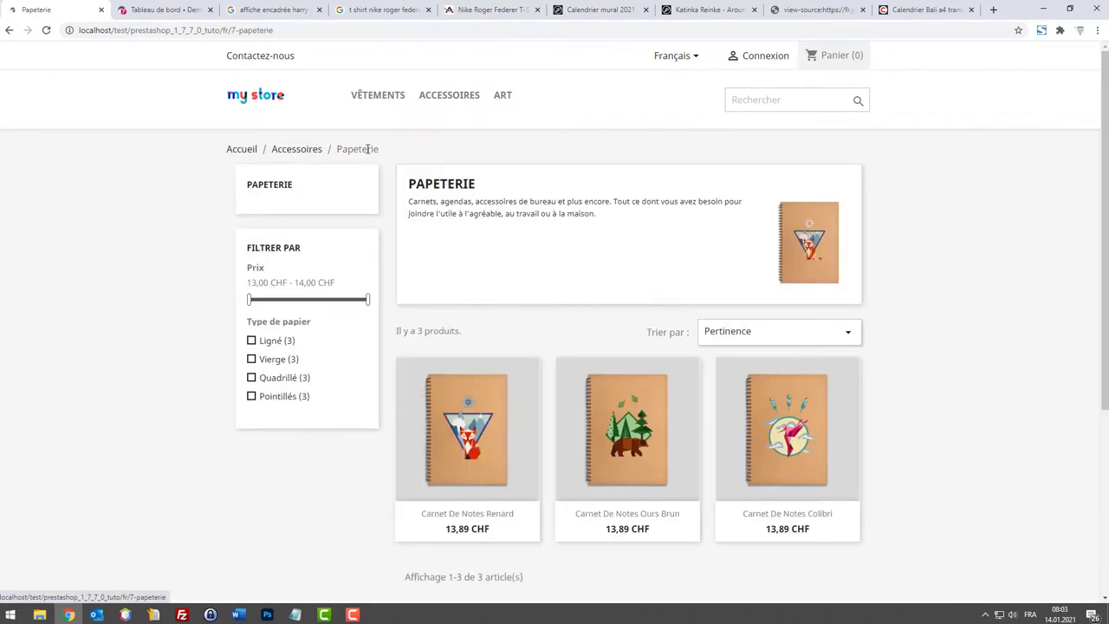
{"action": "scroll", "coordinate": [451, 395], "scroll_direction": "down", "scroll_amount": 1}
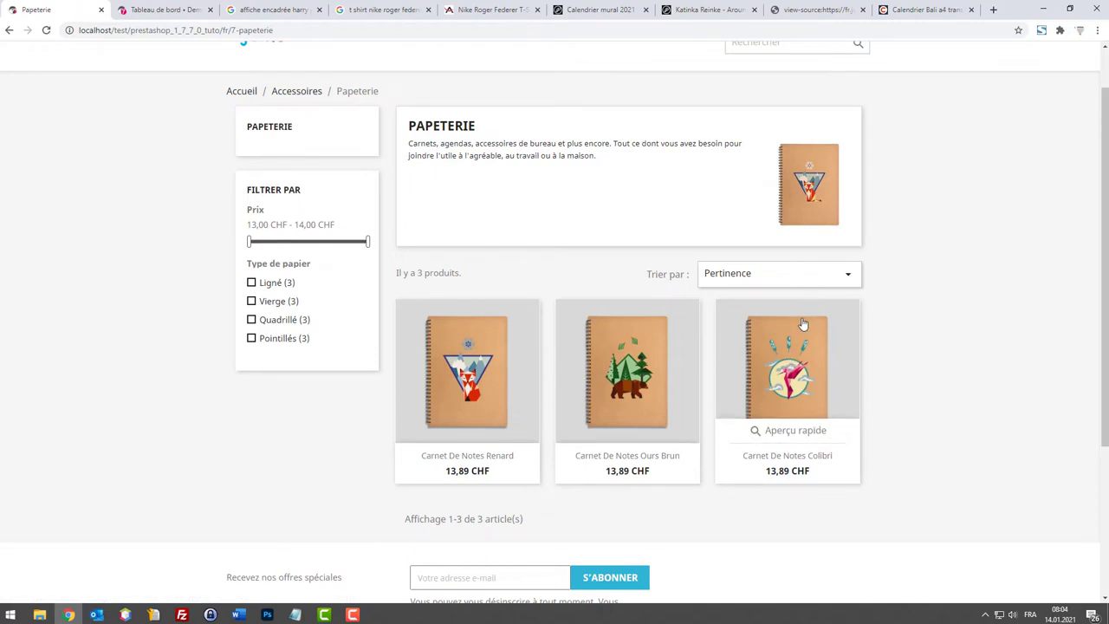
Open the Référencement - SEO settings of the product Mug personnalisable in the PrestaShop back office.
{"action": "left_click", "coordinate": [164, 10]}
{"action": "mouse_move", "coordinate": [39, 178]}
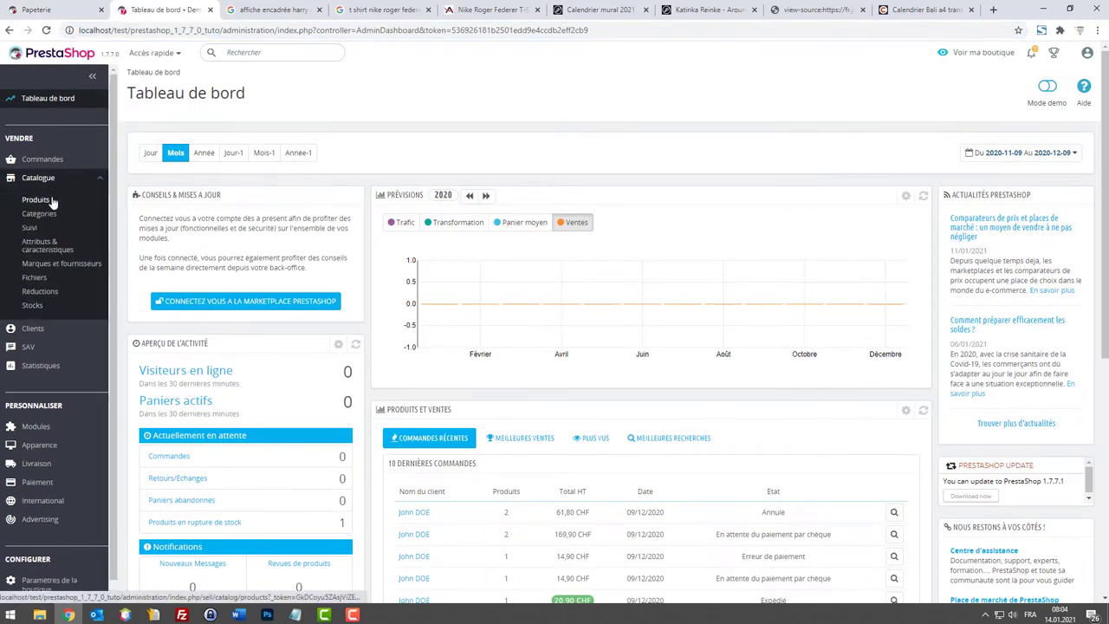
{"action": "left_click", "coordinate": [43, 200]}
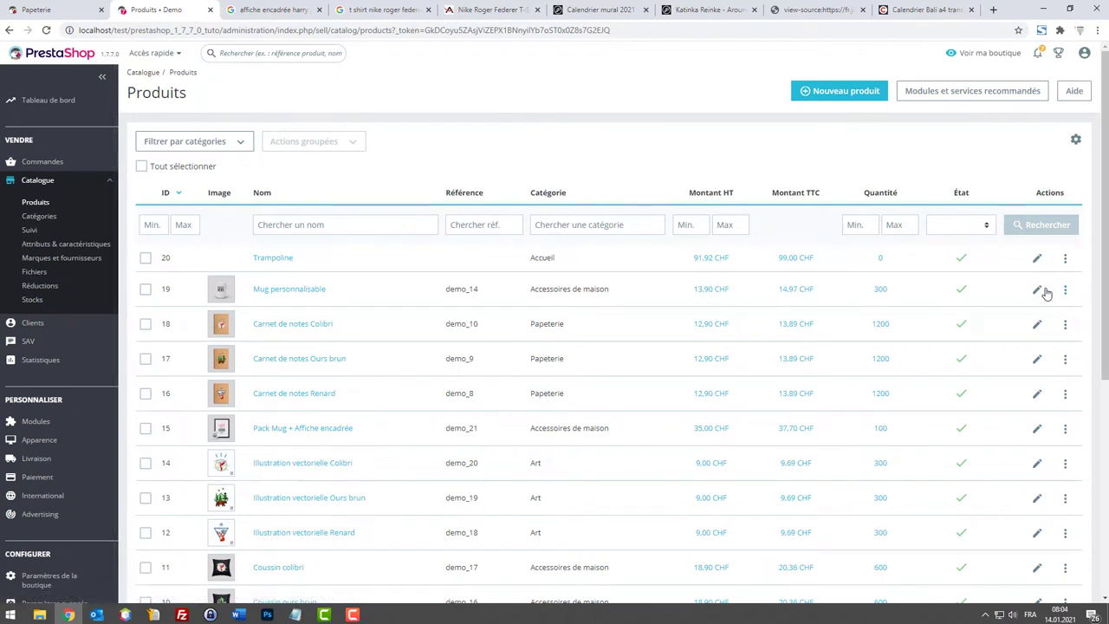
{"action": "left_click", "coordinate": [1040, 293]}
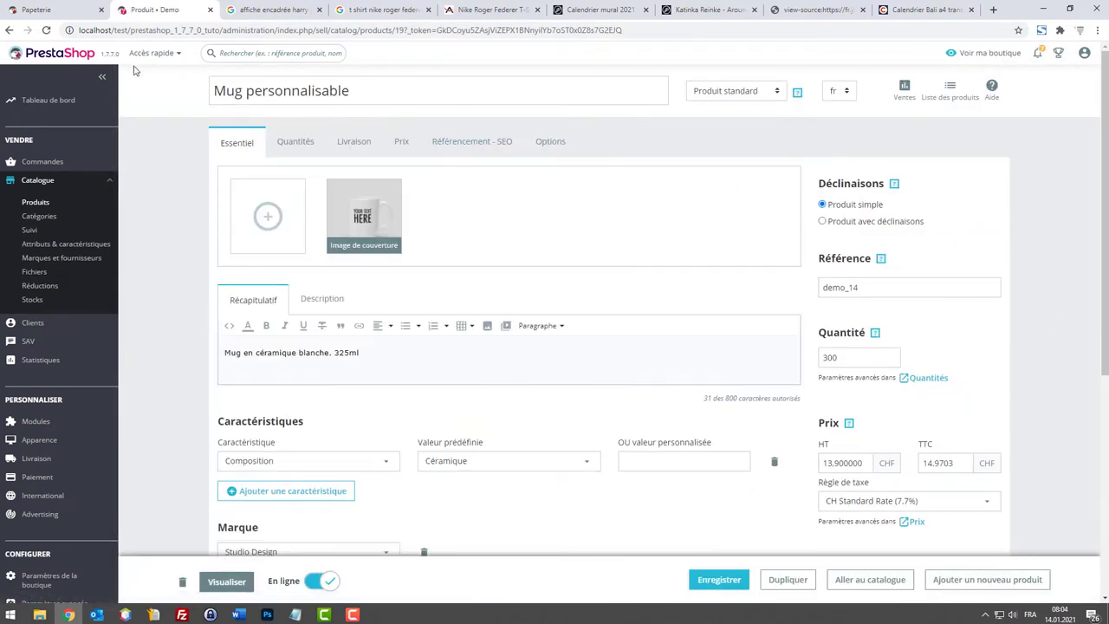
{"action": "left_click", "coordinate": [488, 144]}
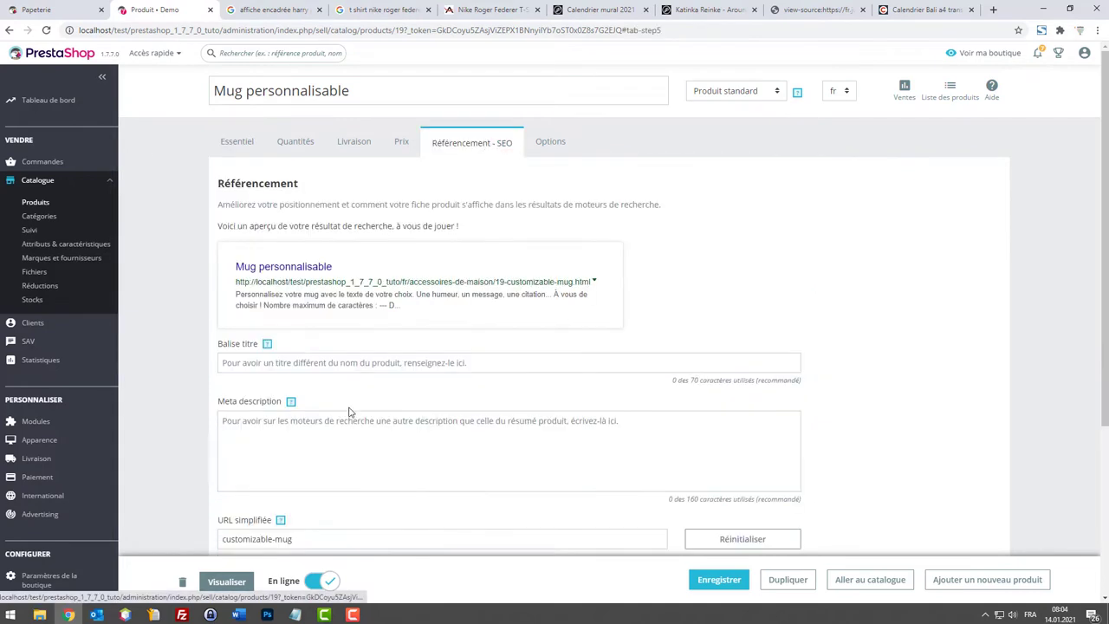
{"action": "left_click", "coordinate": [247, 366]}
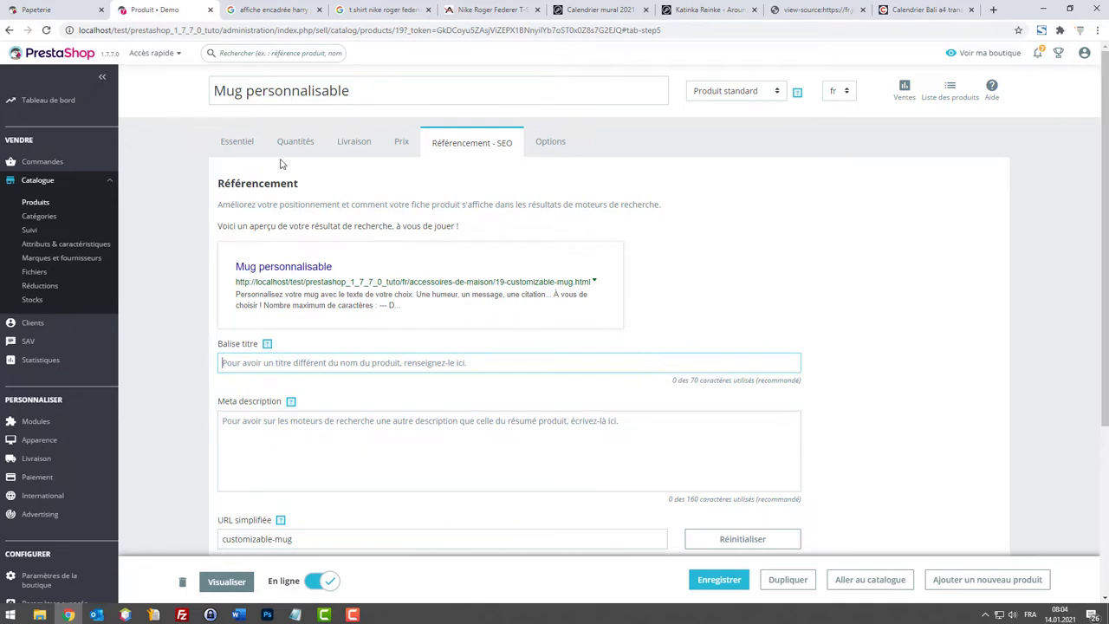
{"action": "left_click", "coordinate": [94, 11]}
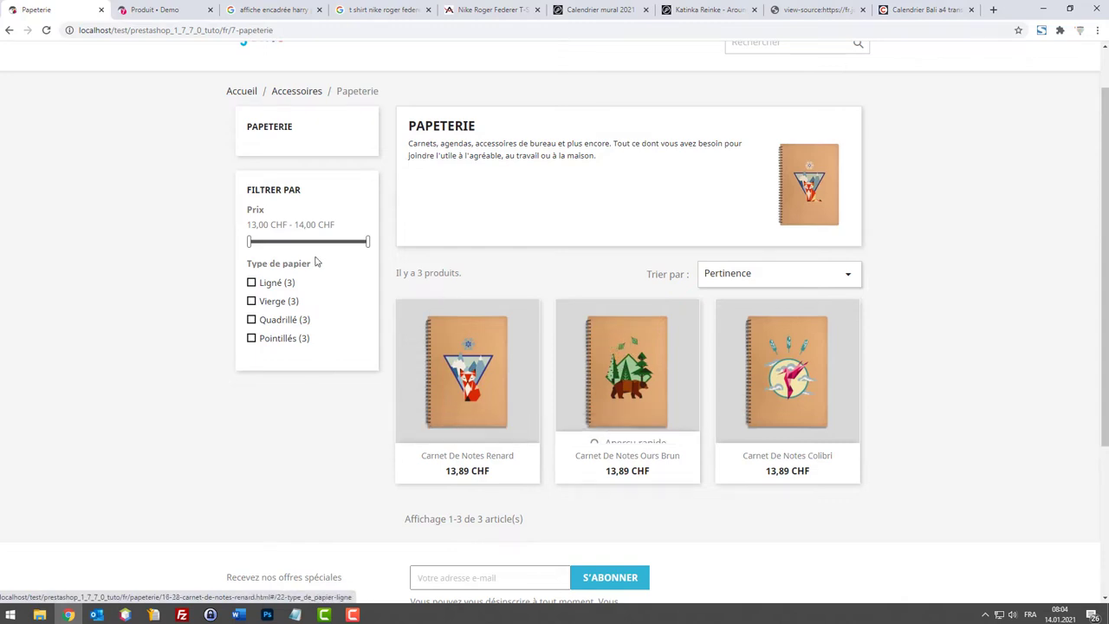
{"action": "left_click", "coordinate": [168, 8]}
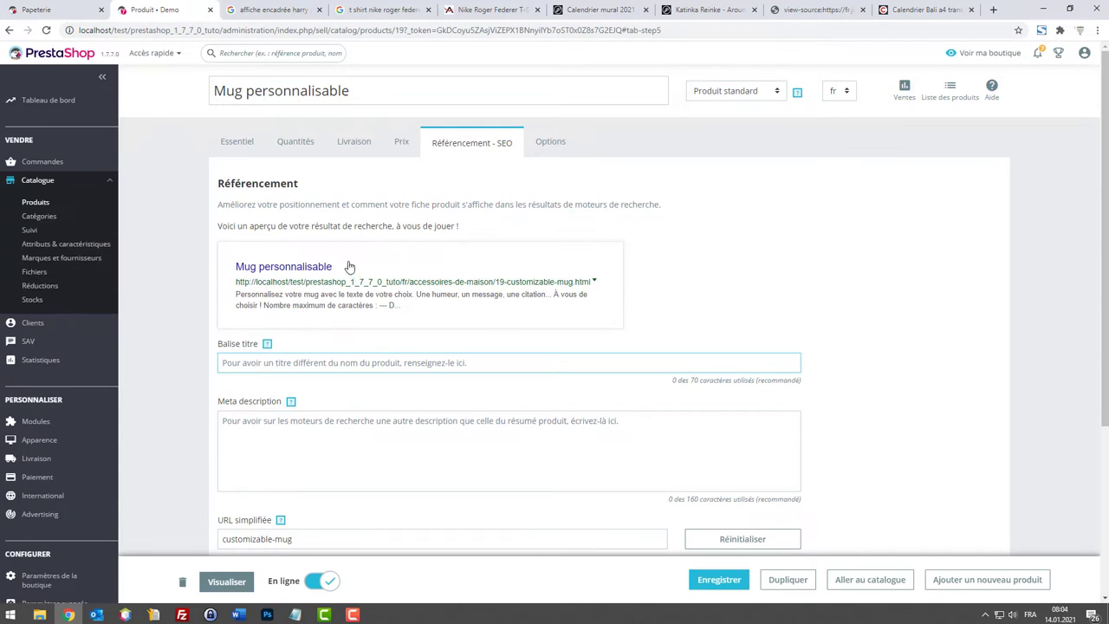
Fill in the mug's Balise titre as "Mug personnalisable pour anniversaire", reusing the product name from the search preview.
{"action": "left_click_drag", "start_coordinate": [345, 267], "coordinate": [234, 267]}
{"action": "key", "text": "ctrl+c"}
{"action": "left_click", "coordinate": [306, 363]}
{"action": "key", "text": "ctrl+minus"}
{"action": "key", "text": "ctrl+v"}
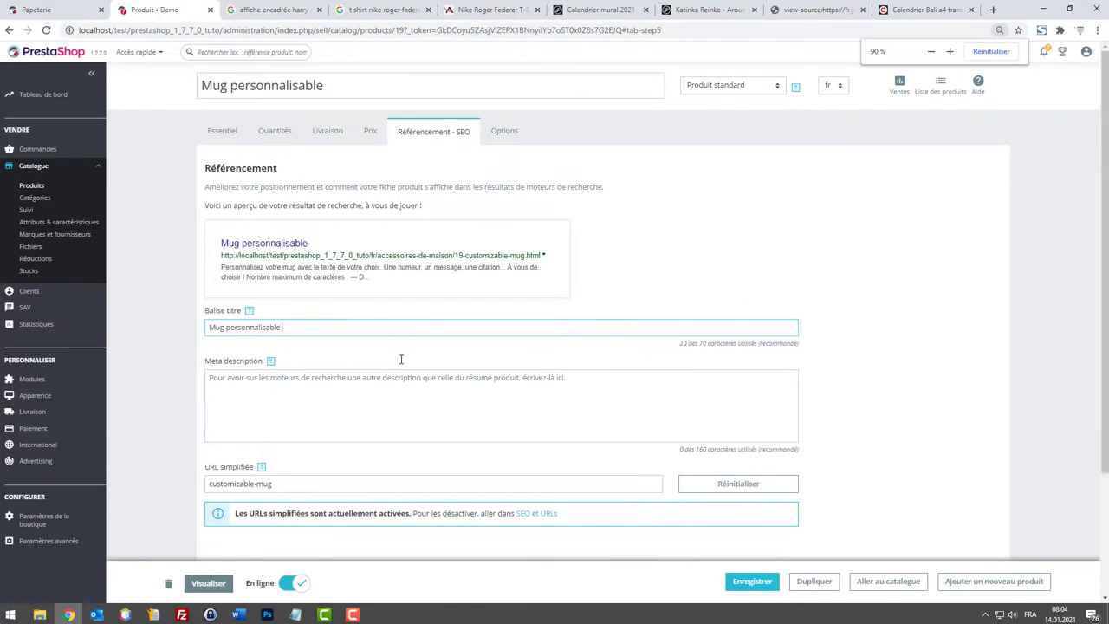
{"action": "type", "text": "pour anniversaires"}
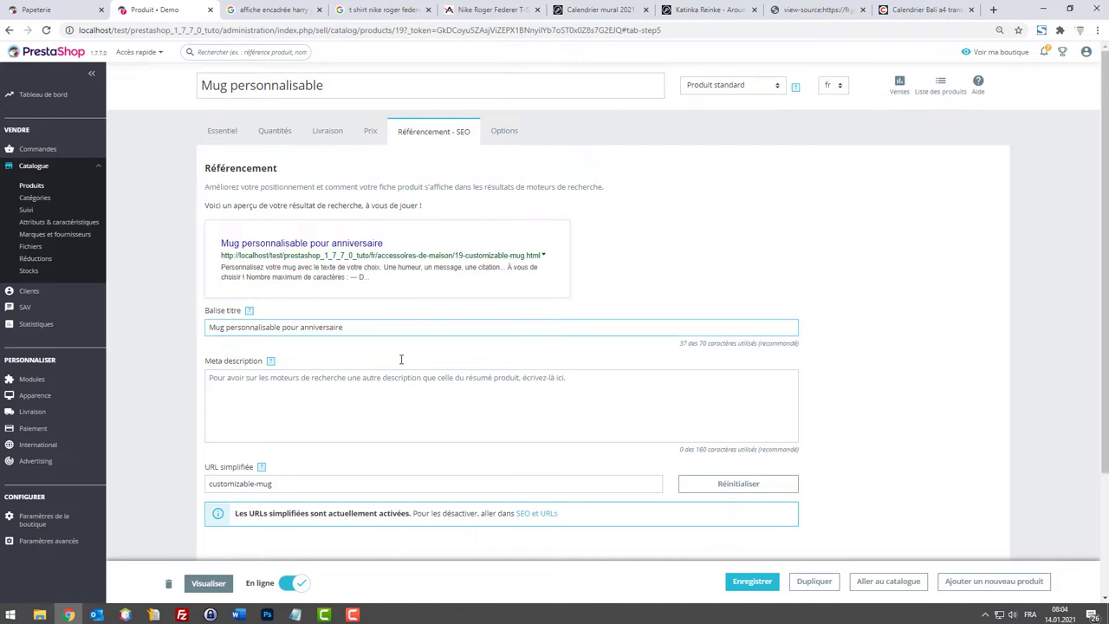
Open the catalogue's category list in the back office and check it against the shop's Papeterie page.
{"action": "left_click", "coordinate": [38, 205]}
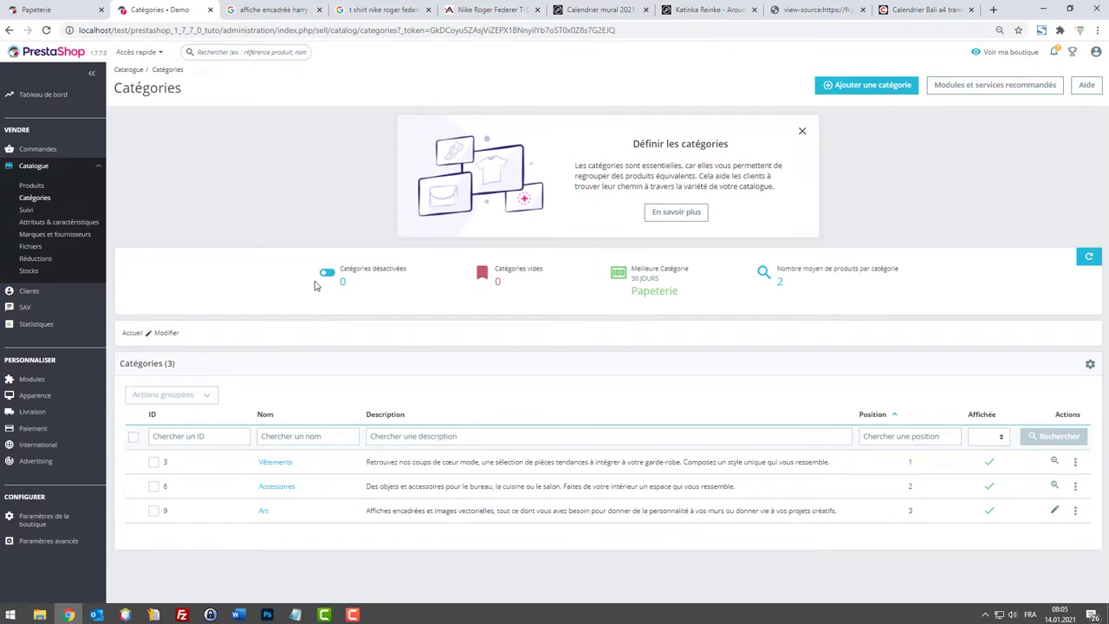
{"action": "left_click", "coordinate": [78, 10]}
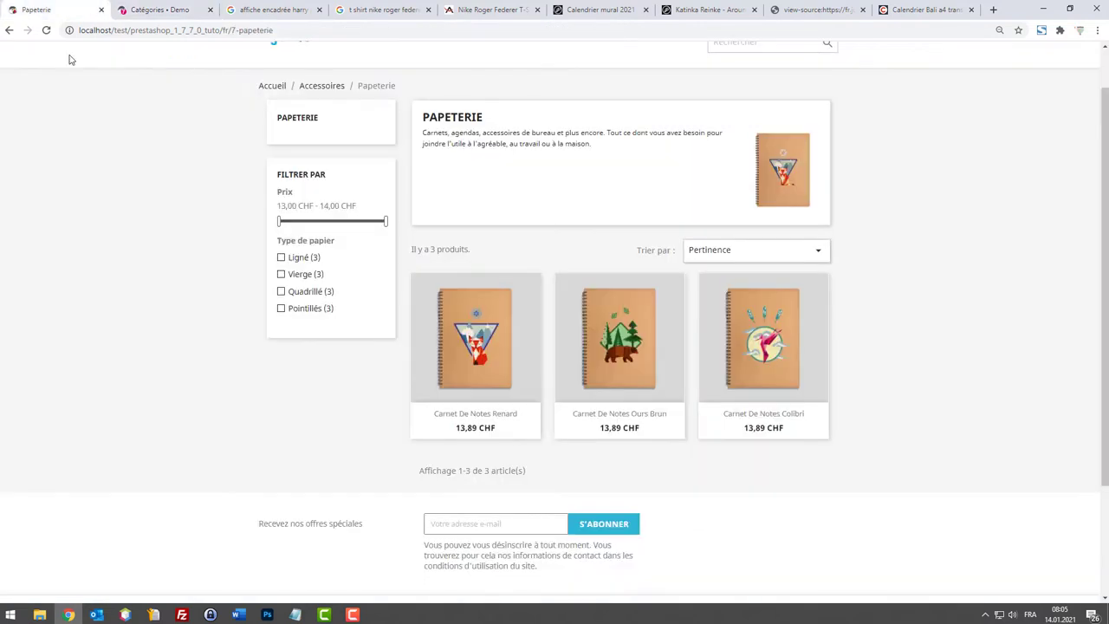
{"action": "scroll", "coordinate": [262, 131], "scroll_direction": "down", "scroll_amount": 1}
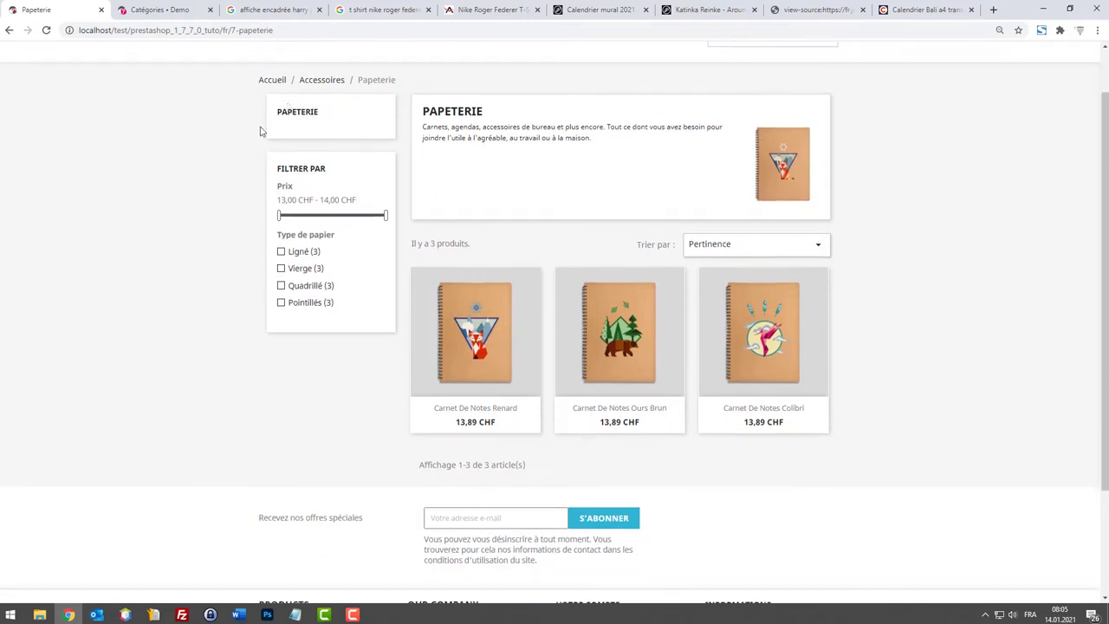
{"action": "scroll", "coordinate": [294, 116], "scroll_direction": "up", "scroll_amount": 1}
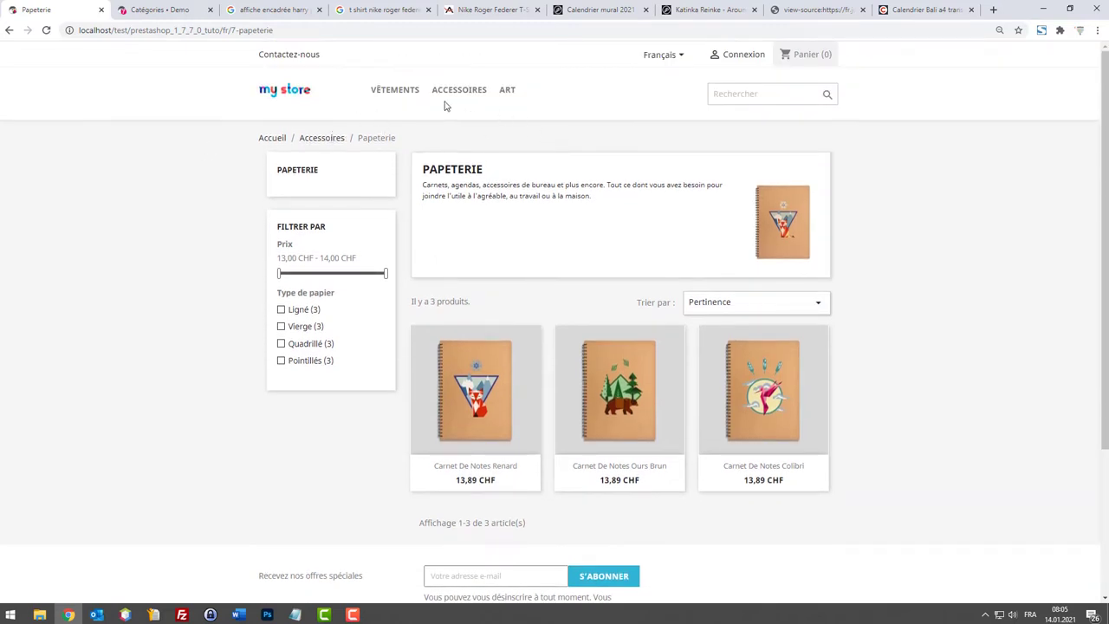
{"action": "left_click", "coordinate": [139, 13]}
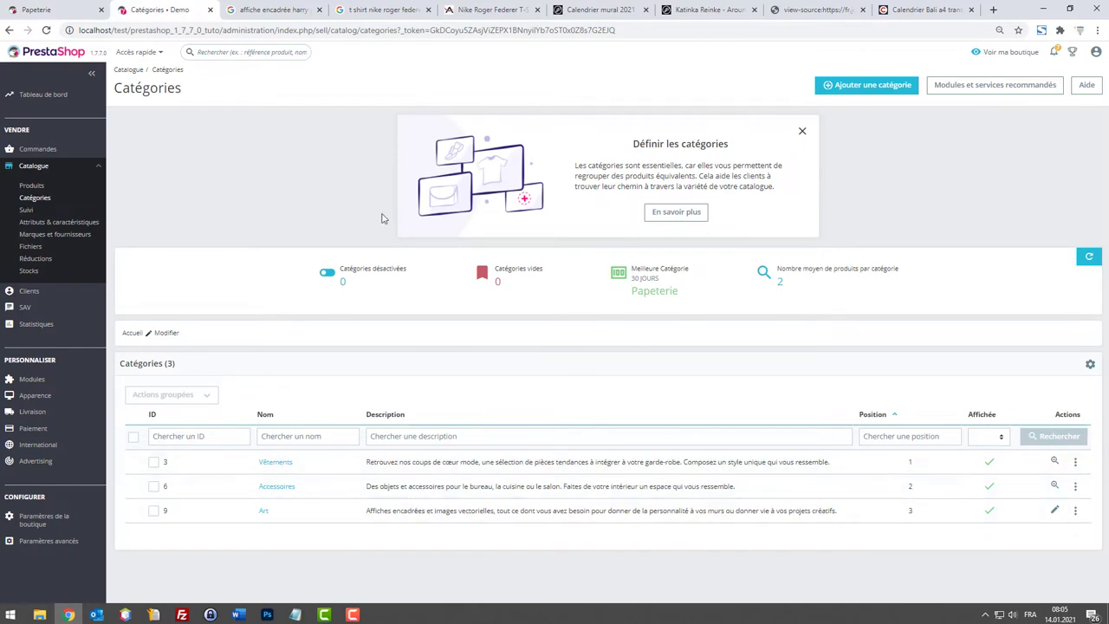
Open the Accessoires category in the shop and look through its products.
{"action": "left_click", "coordinate": [57, 9]}
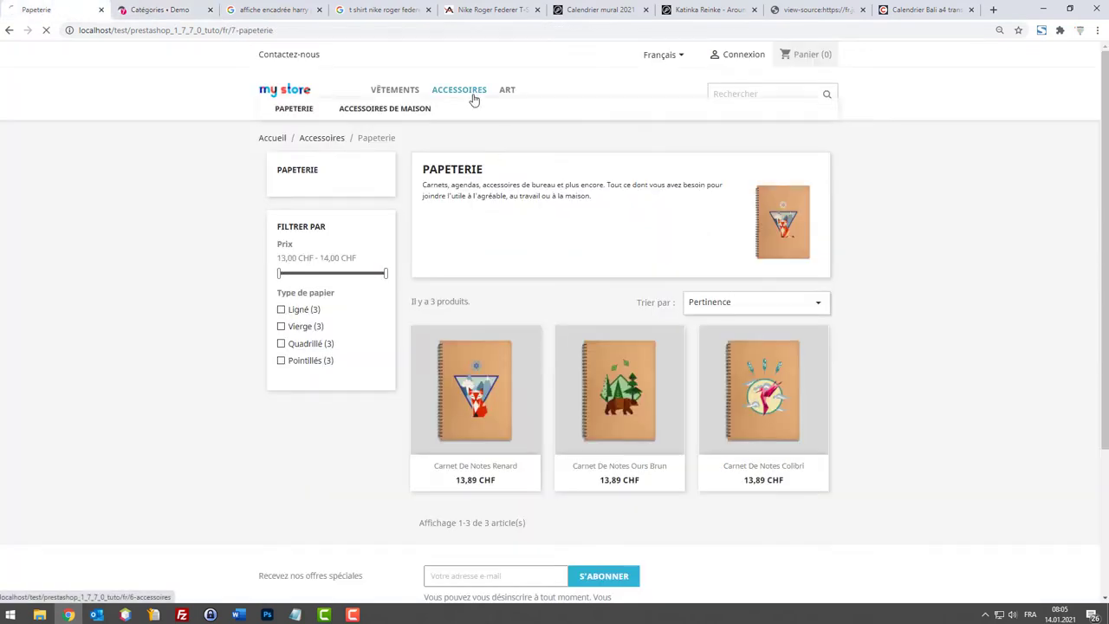
{"action": "left_click", "coordinate": [473, 102]}
{"action": "scroll", "coordinate": [475, 152], "scroll_direction": "down", "scroll_amount": 1}
{"action": "scroll", "coordinate": [488, 238], "scroll_direction": "down", "scroll_amount": 6}
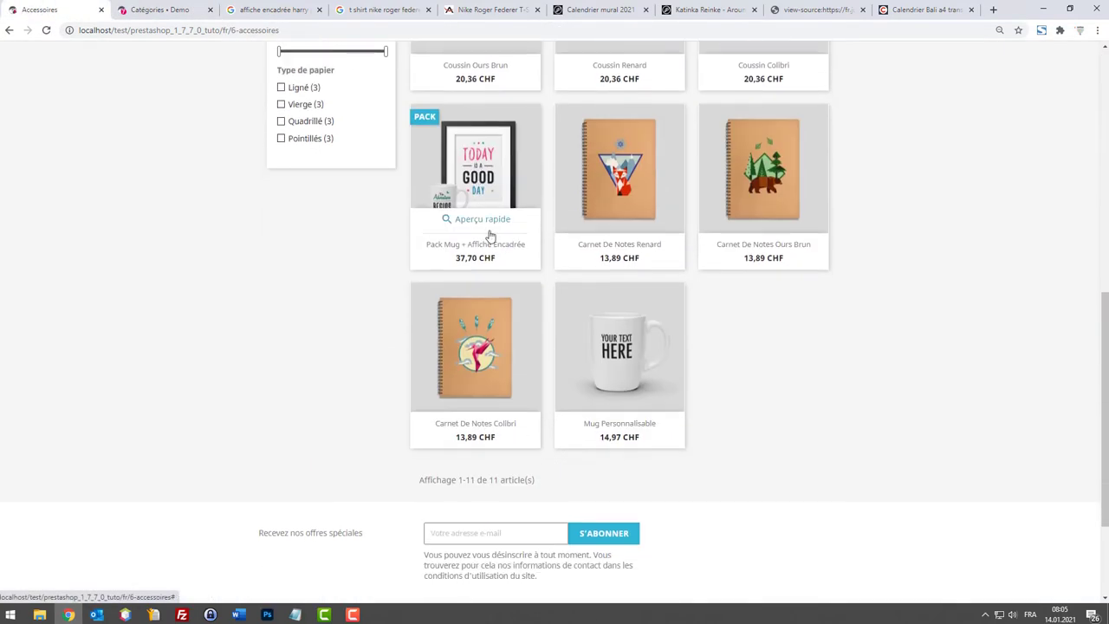
{"action": "scroll", "coordinate": [592, 296], "scroll_direction": "up", "scroll_amount": 6}
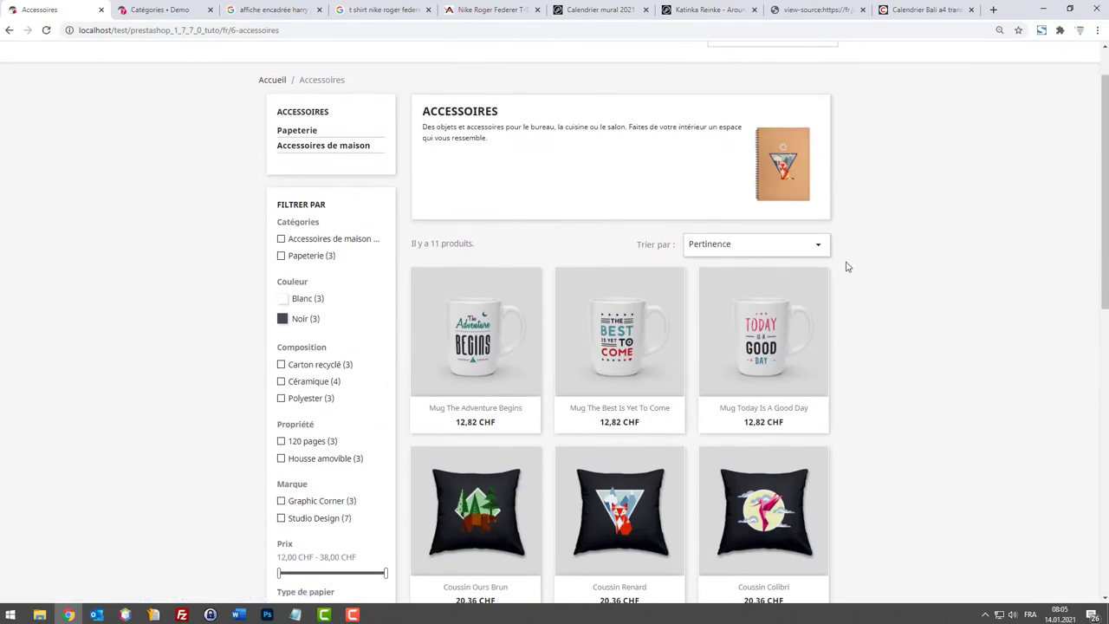
{"action": "scroll", "coordinate": [655, 209], "scroll_direction": "up", "scroll_amount": 1}
Examine the heading and description text of the Accessoires category, including the words about bureau, cuisine and salon.
{"action": "left_click_drag", "start_coordinate": [511, 169], "coordinate": [419, 167]}
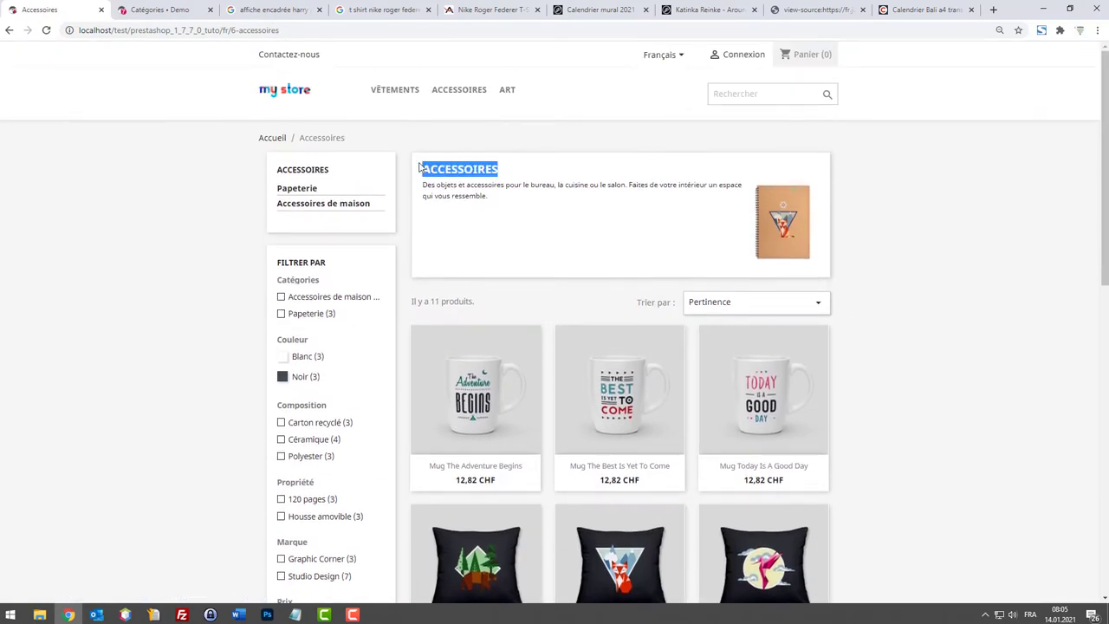
{"action": "left_click", "coordinate": [544, 184]}
{"action": "left_click_drag", "start_coordinate": [500, 169], "coordinate": [421, 168]}
{"action": "left_click", "coordinate": [519, 180]}
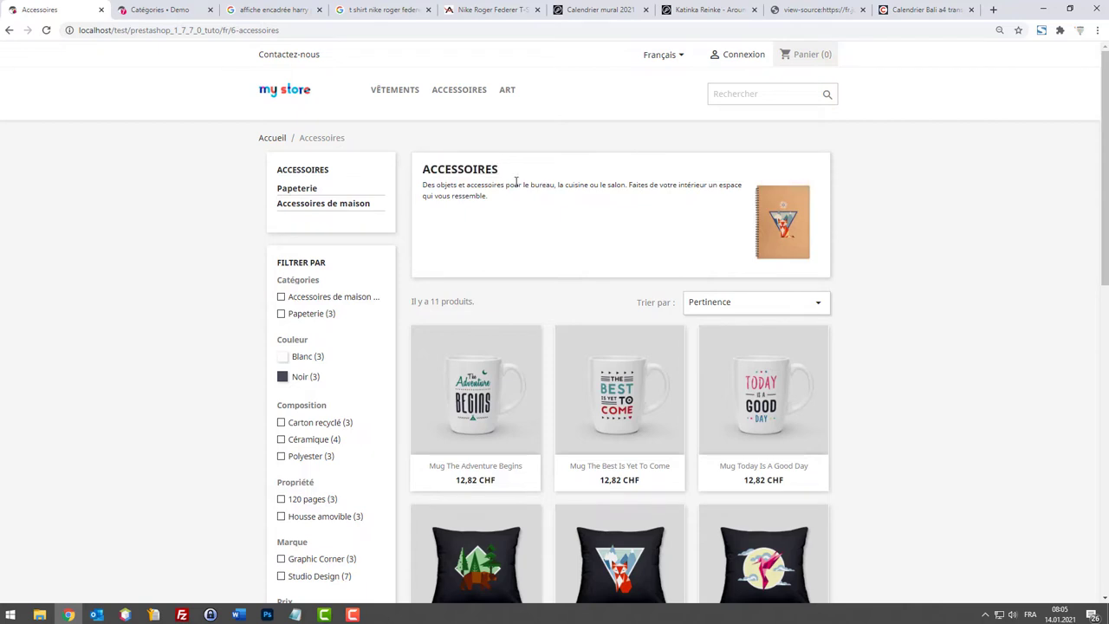
{"action": "left_click_drag", "start_coordinate": [508, 193], "coordinate": [442, 182]}
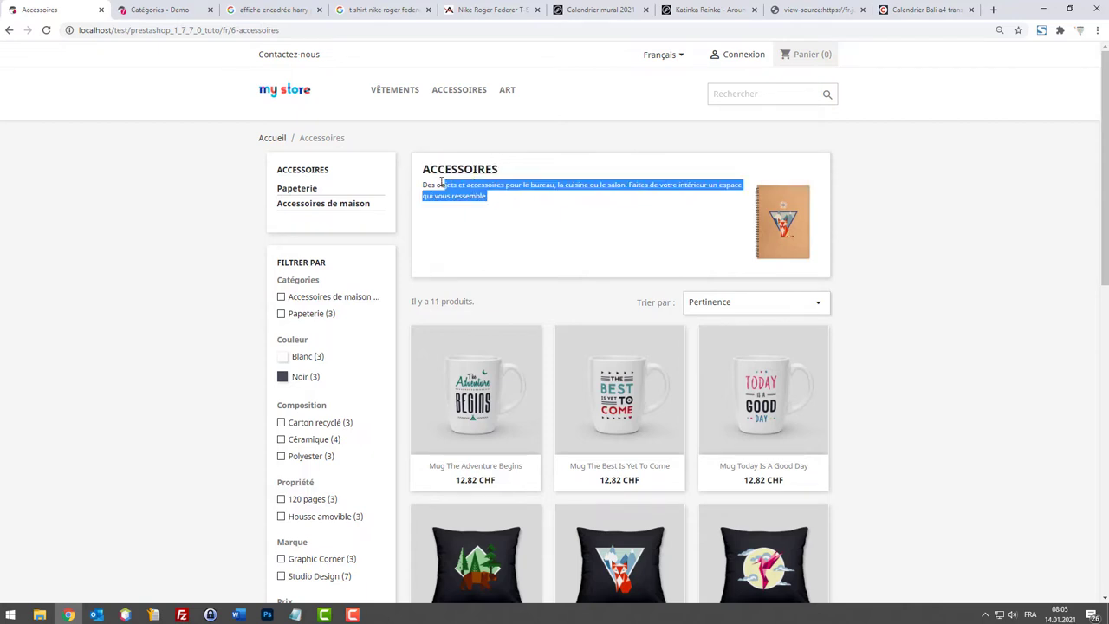
{"action": "left_click", "coordinate": [559, 186]}
{"action": "double_click", "coordinate": [544, 185]}
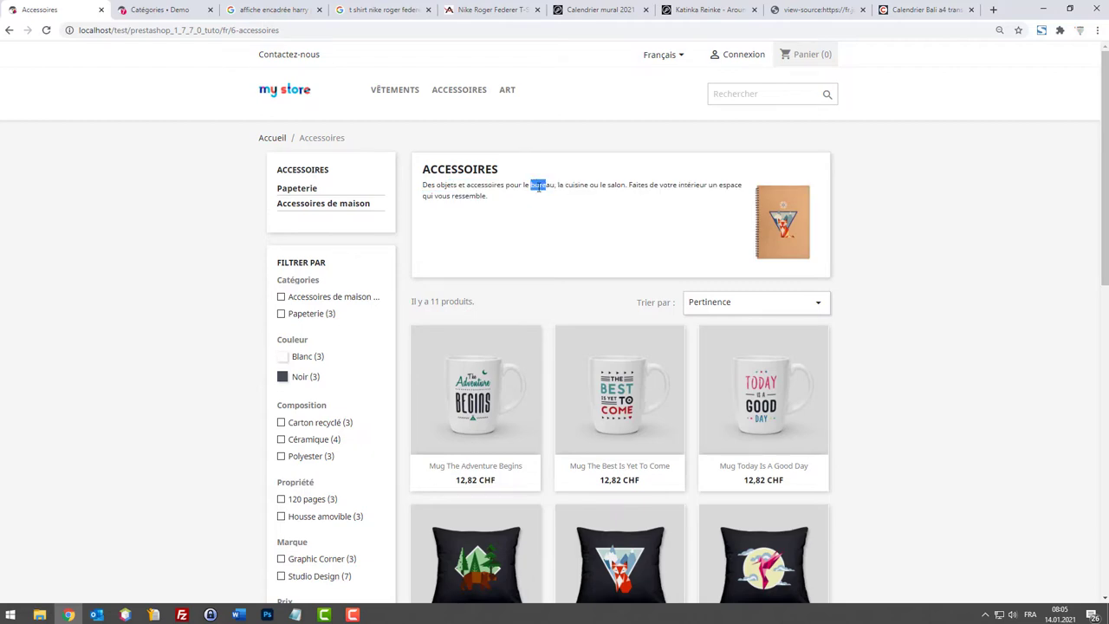
{"action": "left_click", "coordinate": [558, 199]}
{"action": "left_click_drag", "start_coordinate": [584, 188], "coordinate": [609, 200]}
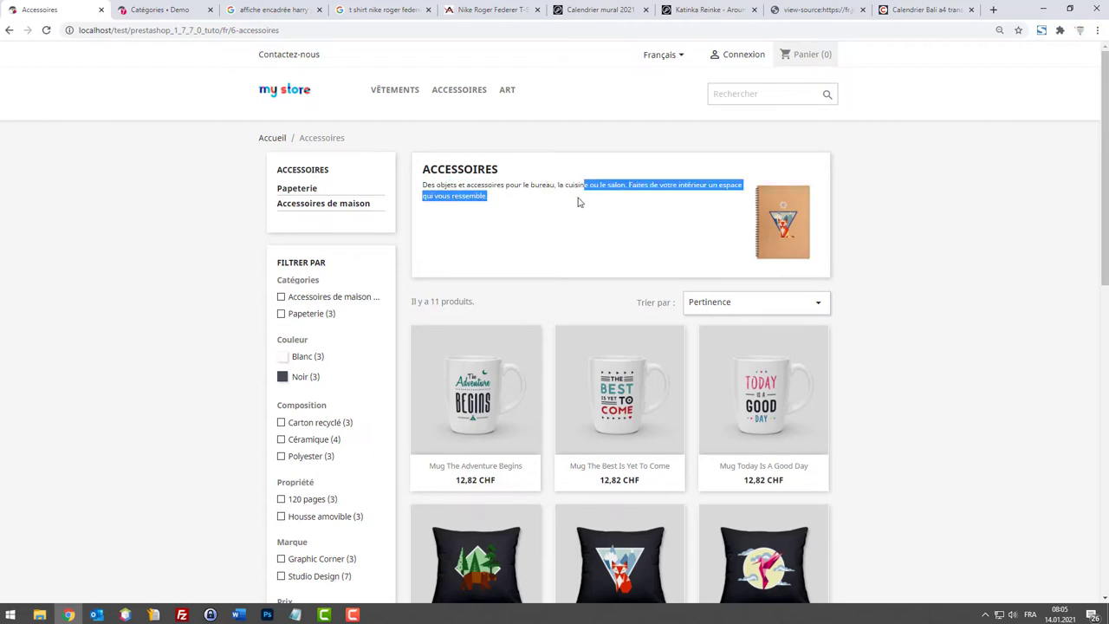
Look through the products in the shop's Accessoires category and compare them with the category heading.
{"action": "scroll", "coordinate": [483, 208], "scroll_direction": "down", "scroll_amount": 7}
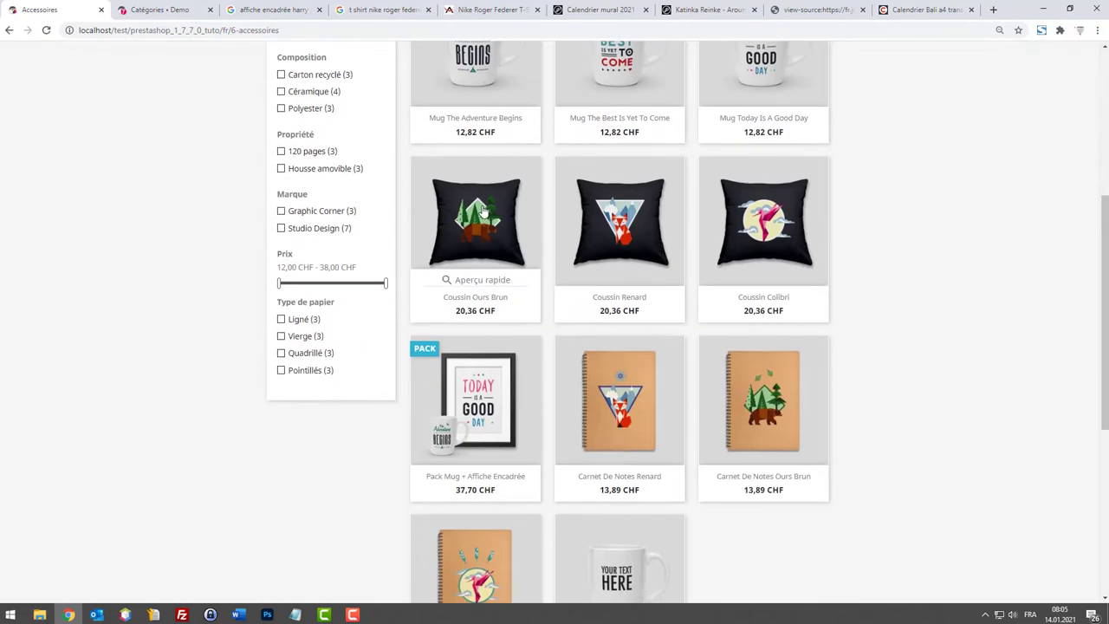
{"action": "scroll", "coordinate": [506, 216], "scroll_direction": "up", "scroll_amount": 7}
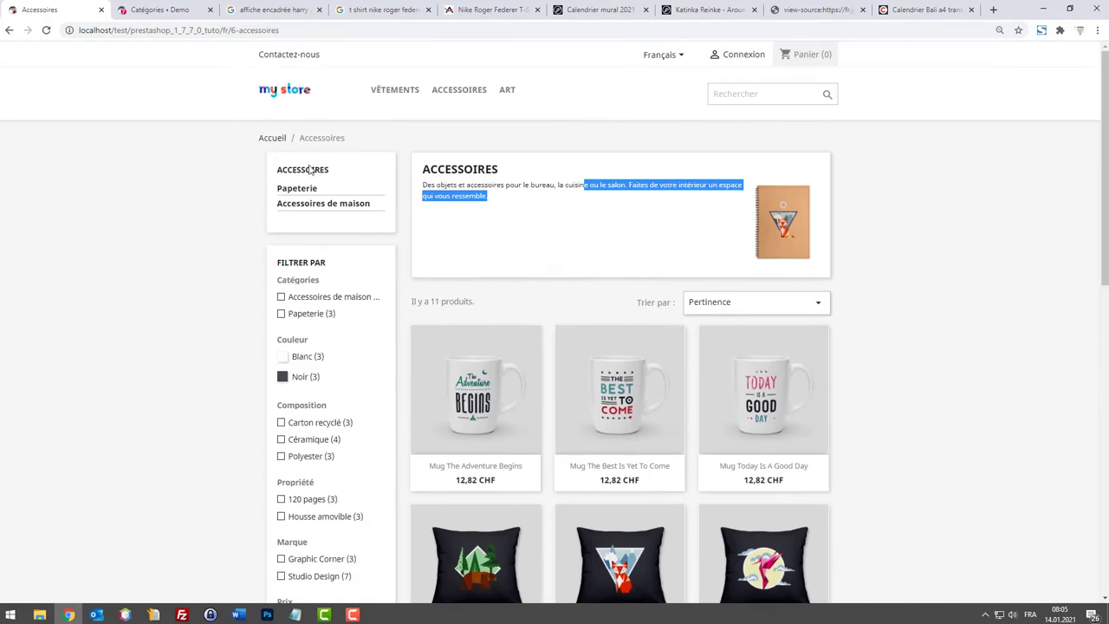
{"action": "left_click", "coordinate": [497, 169]}
{"action": "left_click_drag", "start_coordinate": [496, 169], "coordinate": [426, 168]}
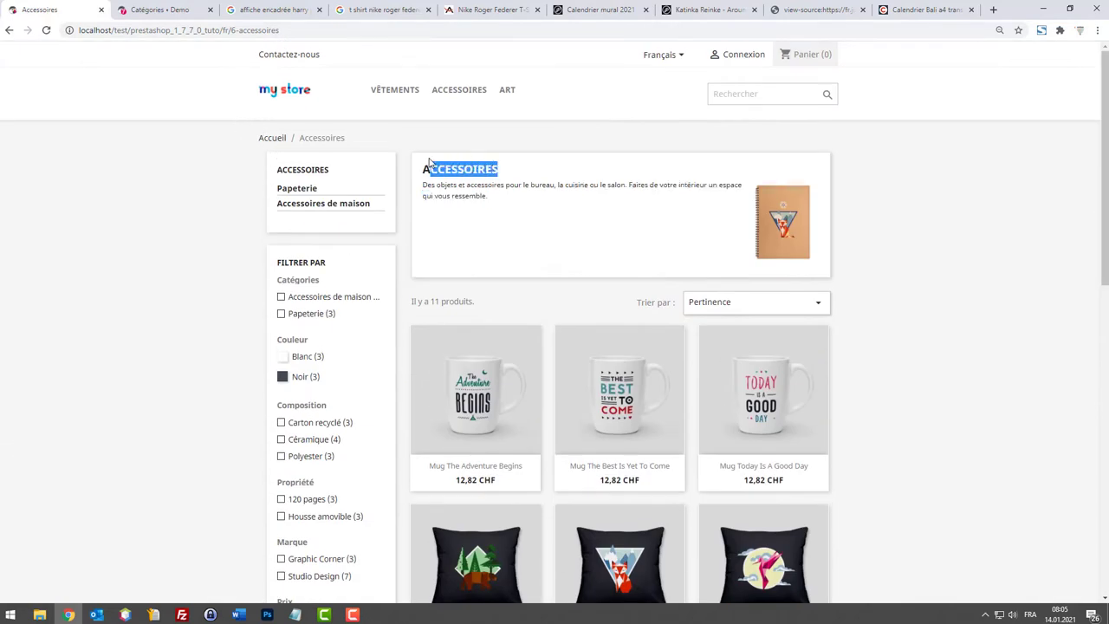
{"action": "left_click", "coordinate": [491, 169]}
{"action": "double_click", "coordinate": [483, 169]}
{"action": "scroll", "coordinate": [528, 302], "scroll_direction": "down", "scroll_amount": 2}
{"action": "scroll", "coordinate": [520, 295], "scroll_direction": "up", "scroll_amount": 2}
{"action": "left_click_drag", "start_coordinate": [520, 179], "coordinate": [405, 172]}
Return to the back office's category list and open the Accessoires category for editing.
{"action": "left_click", "coordinate": [186, 11]}
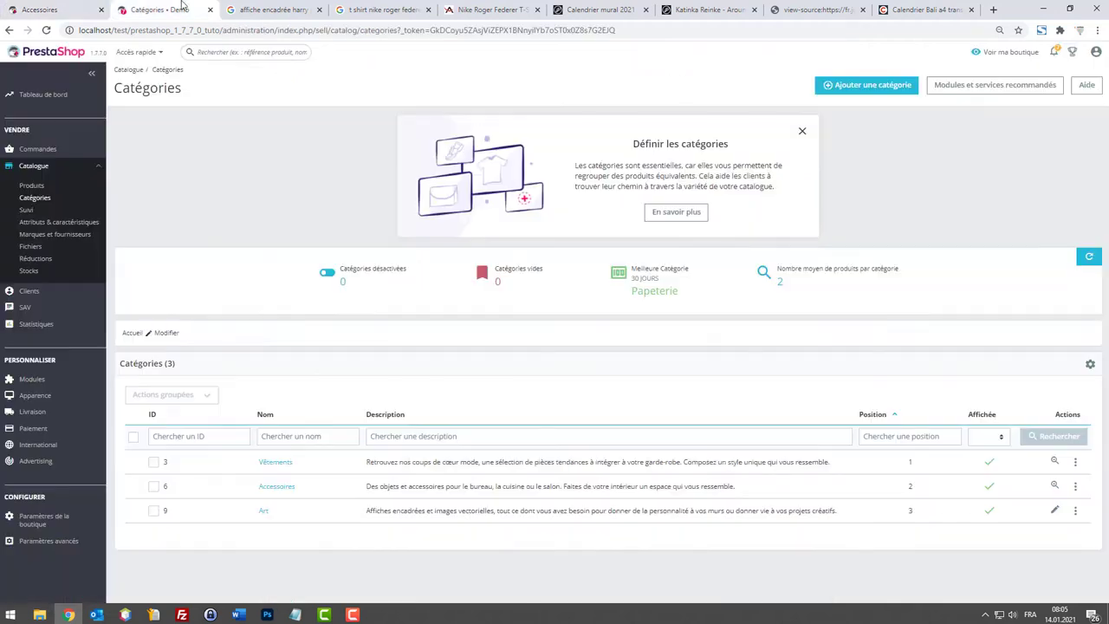
{"action": "left_click", "coordinate": [1075, 487]}
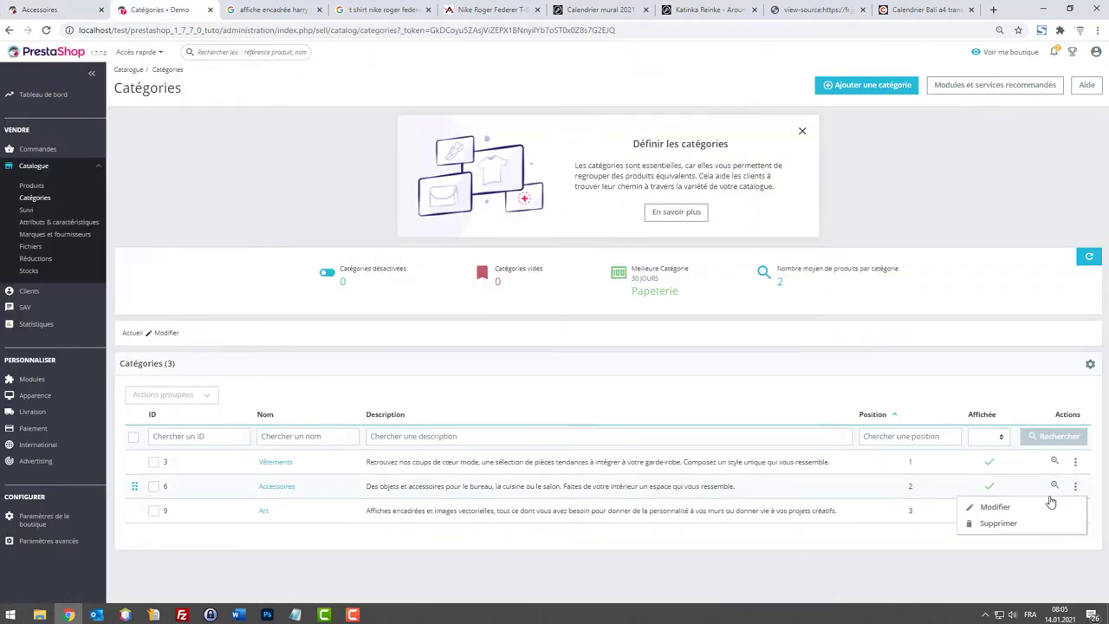
{"action": "left_click", "coordinate": [1005, 506]}
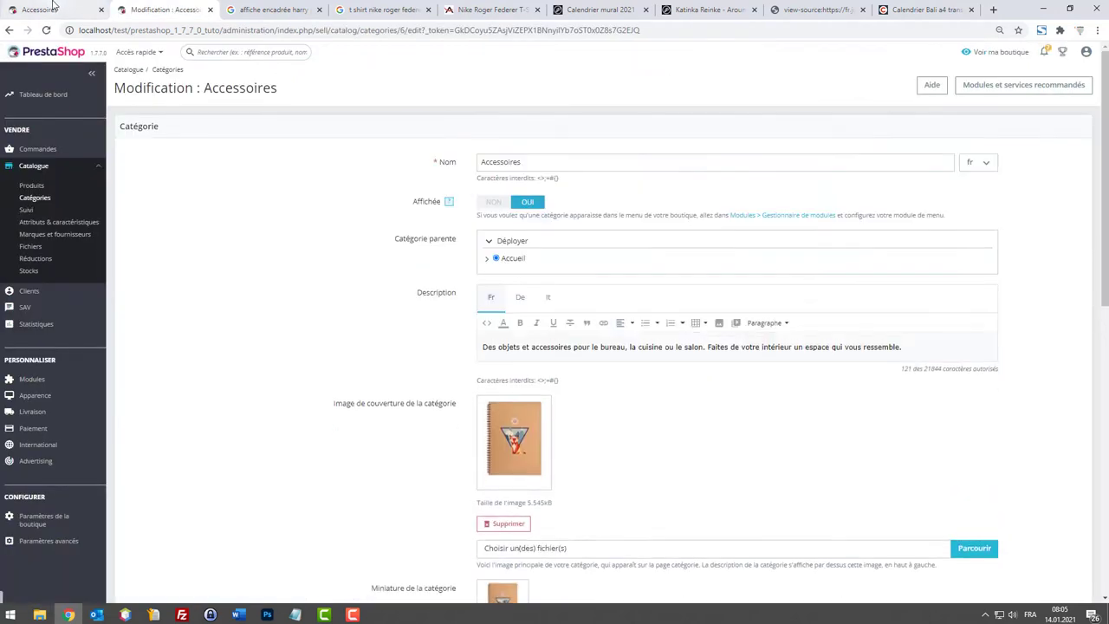
Extend the category's name to "Accessoires de décoration pour la maison et pour la chambre et pour......".
{"action": "left_click", "coordinate": [548, 161]}
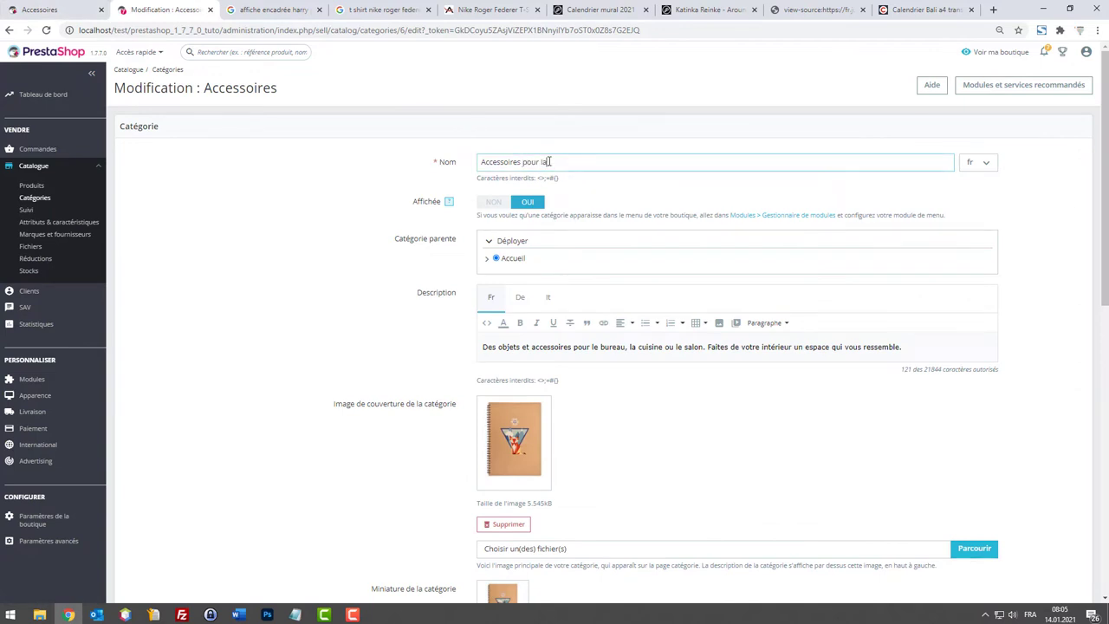
{"action": "key", "text": "BackSpace"}
{"action": "key", "text": "BackSpace"}
{"action": "key", "text": "BackSpace"}
{"action": "key", "text": "BackSpace"}
{"action": "key", "text": "BackSpace"}
{"action": "key", "text": "BackSpace"}
{"action": "key", "text": "BackSpace"}
{"action": "key", "text": "BackSpace"}
{"action": "key", "text": "BackSpace"}
{"action": "key", "text": "BackSpace"}
{"action": "type", "text": "de décoration po"}
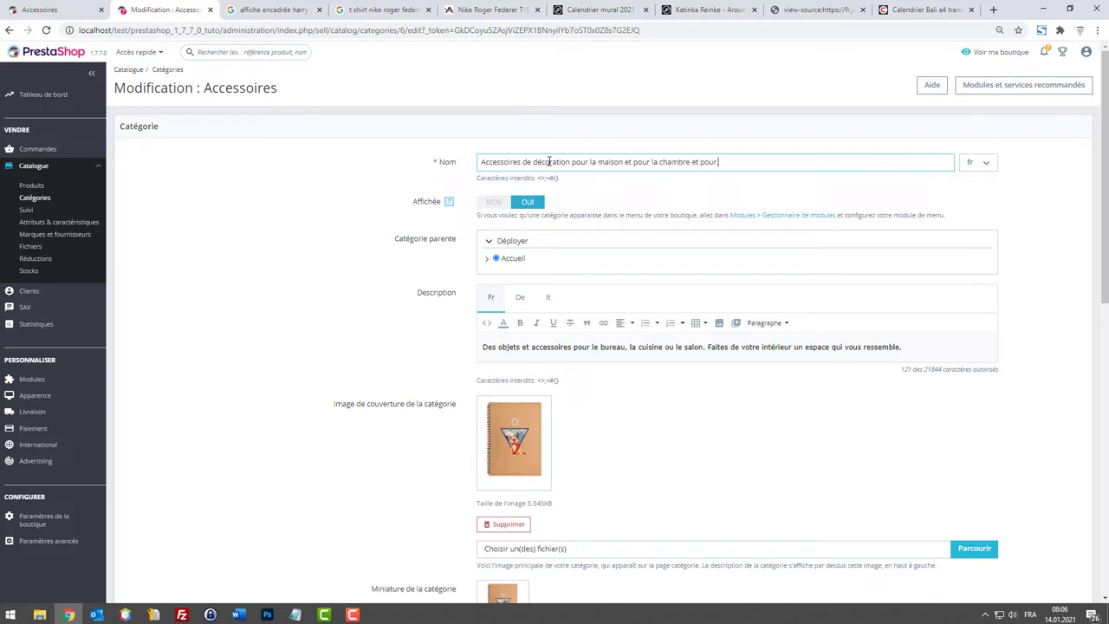
{"action": "type", "text": "......"}
Shorten the category's name to "Accessoires de décoration pour la maison" and save the category.
{"action": "left_click_drag", "start_coordinate": [624, 162], "coordinate": [793, 165]}
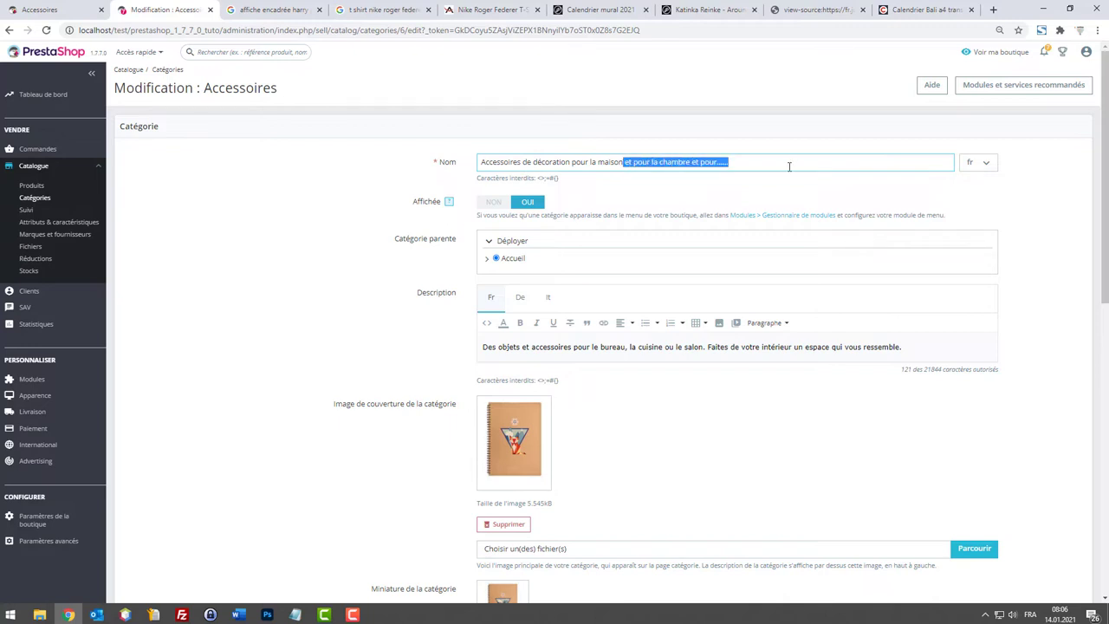
{"action": "key", "text": "BackSpace"}
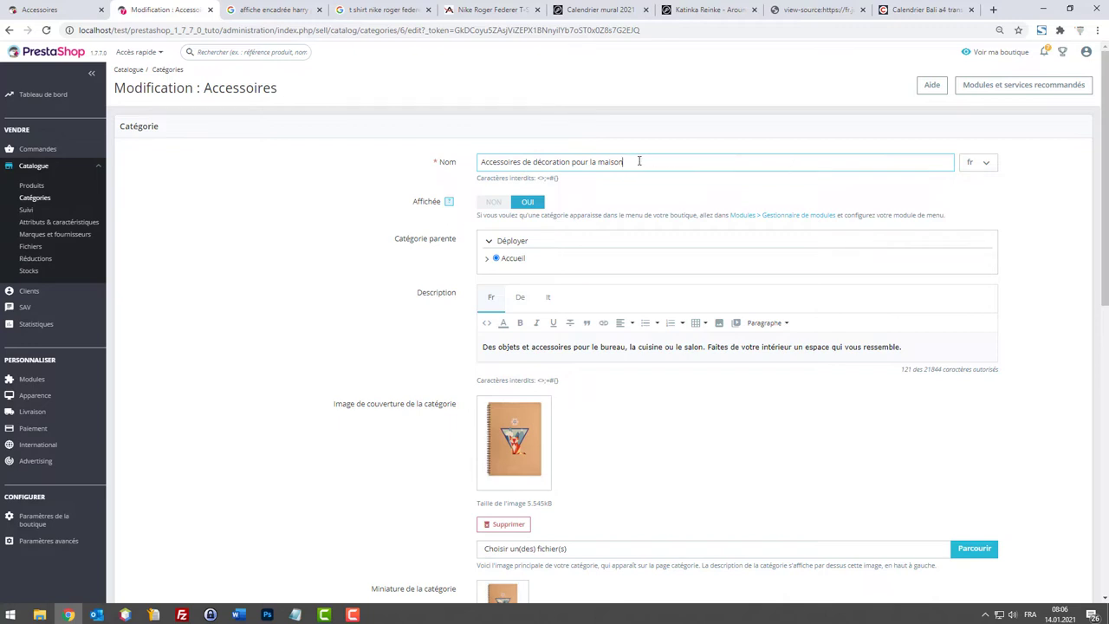
{"action": "left_click_drag", "start_coordinate": [638, 162], "coordinate": [537, 161]}
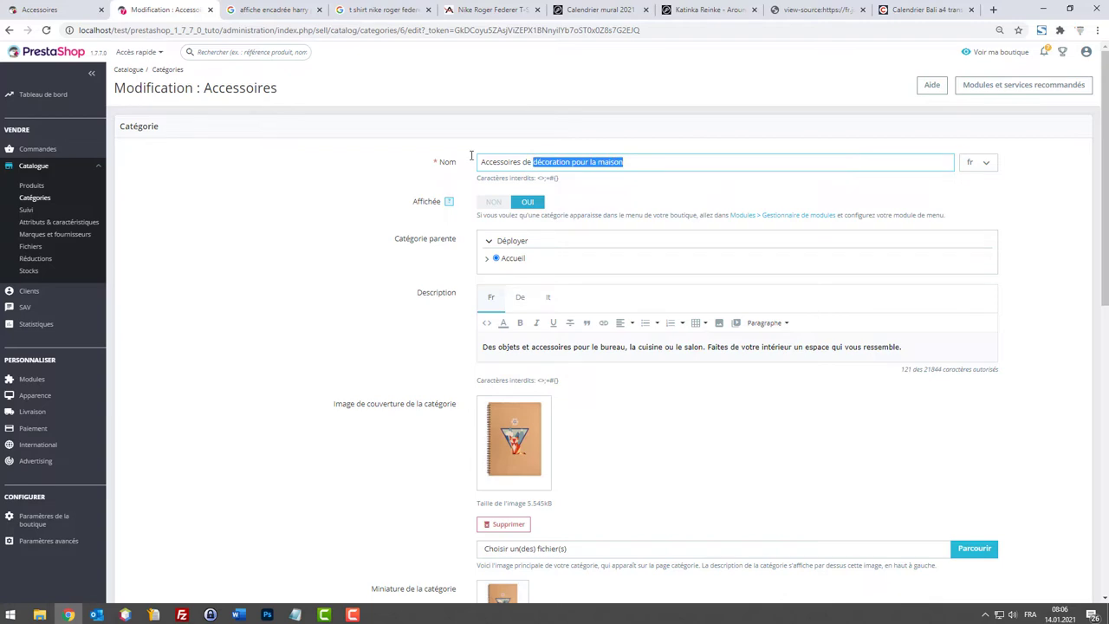
{"action": "double_click", "coordinate": [500, 162]}
{"action": "double_click", "coordinate": [552, 163]}
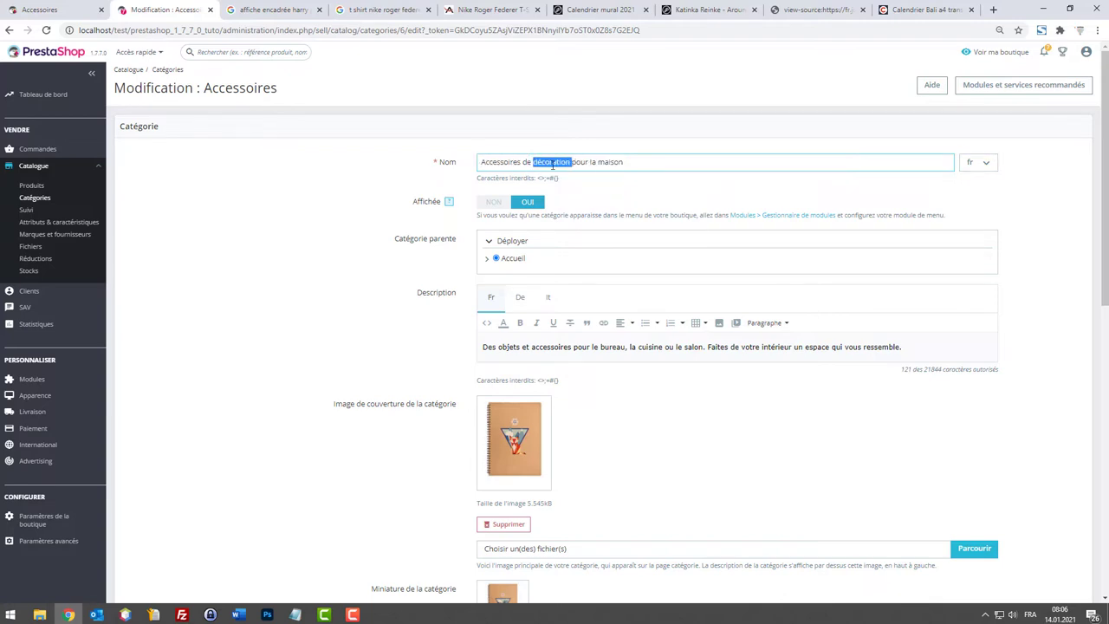
{"action": "double_click", "coordinate": [608, 163]}
{"action": "triple_click", "coordinate": [650, 164]}
{"action": "scroll", "coordinate": [975, 450], "scroll_direction": "down", "scroll_amount": 10}
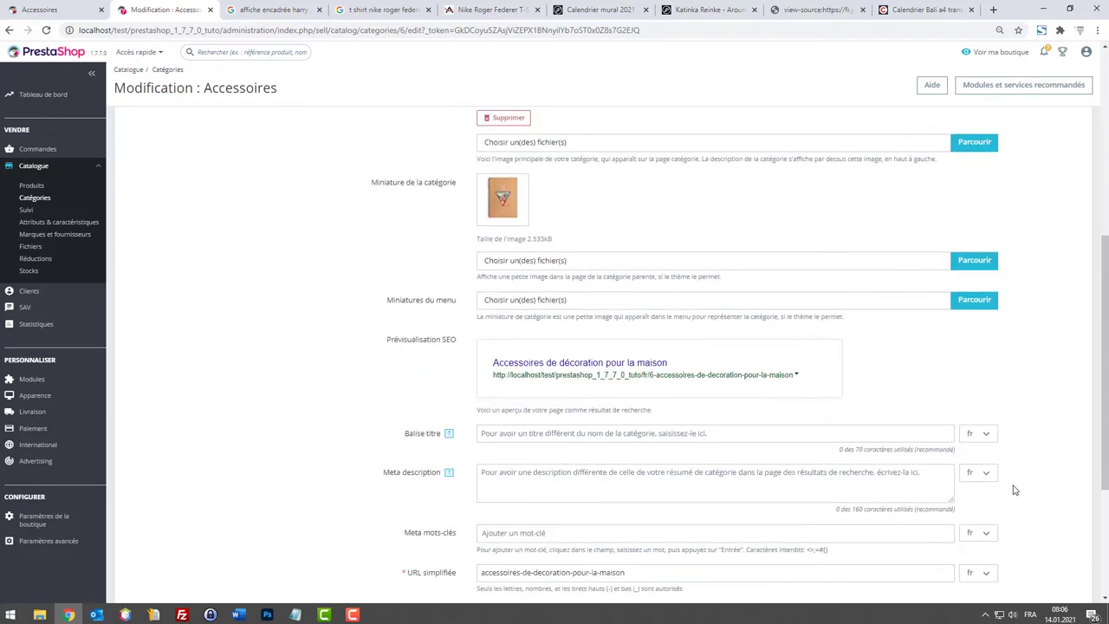
{"action": "left_click", "coordinate": [1056, 576]}
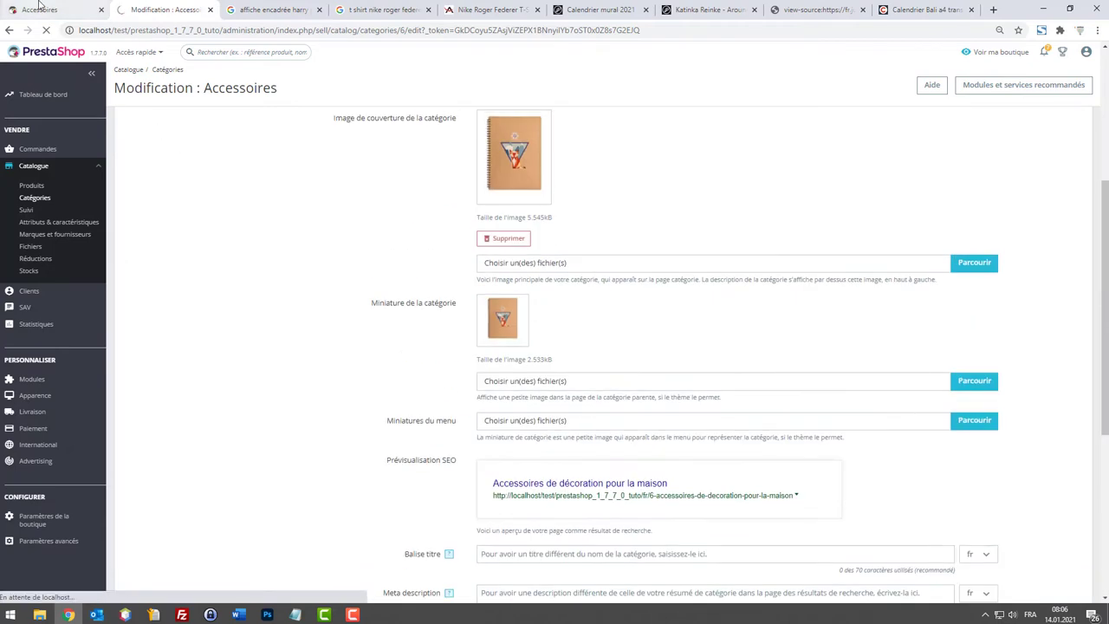
Check how the longer category name appears in the shop page's heading and category sidebar.
{"action": "left_click", "coordinate": [39, 9]}
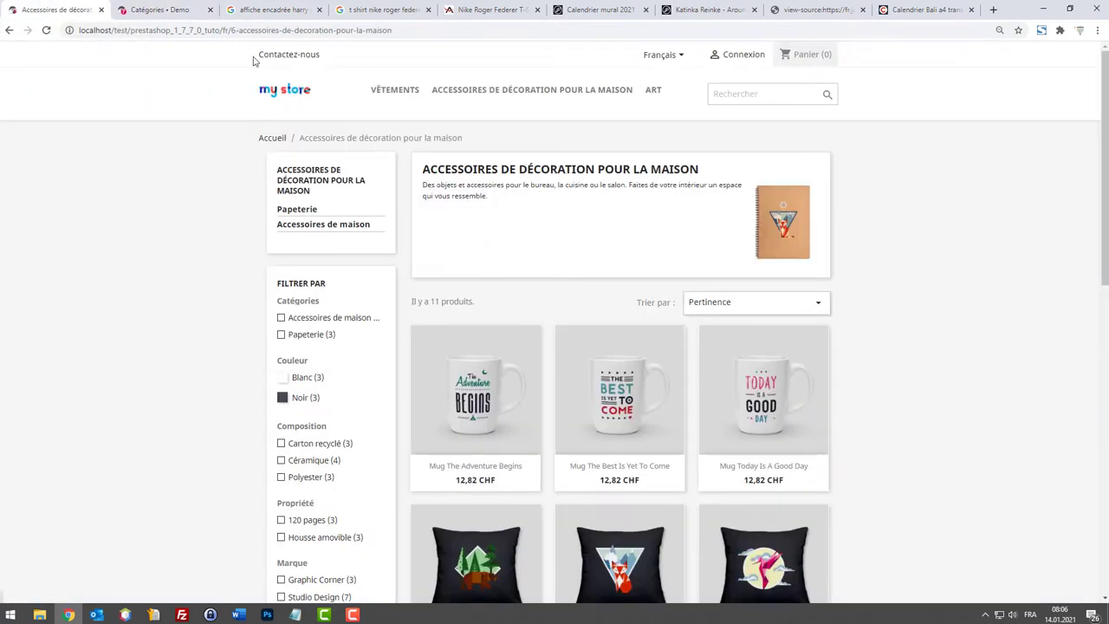
{"action": "left_click_drag", "start_coordinate": [701, 170], "coordinate": [433, 168]}
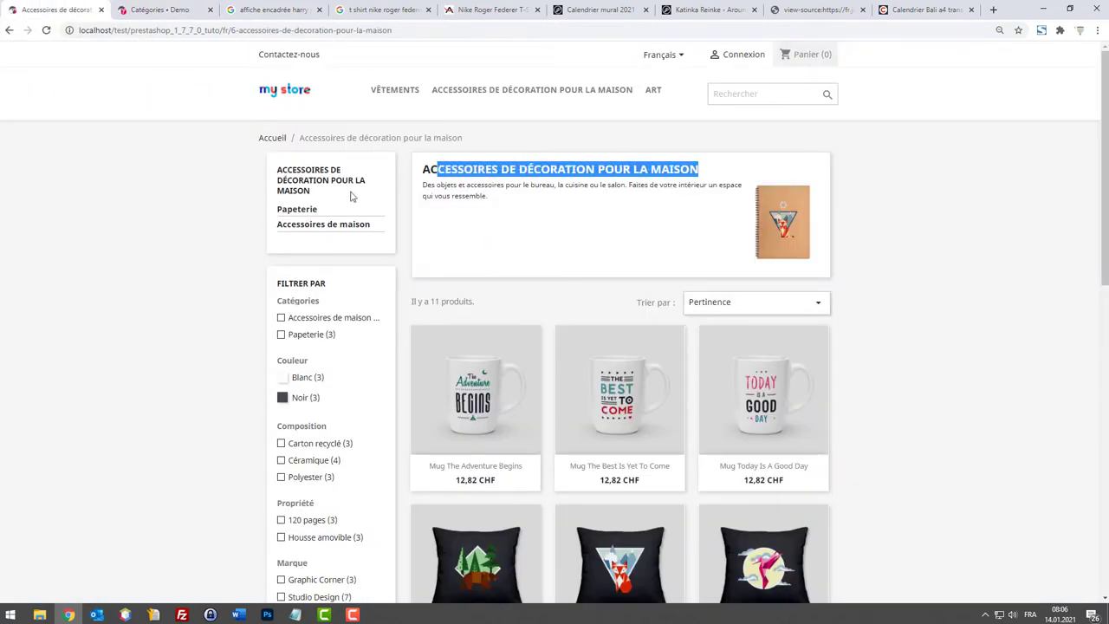
{"action": "left_click_drag", "start_coordinate": [344, 193], "coordinate": [332, 171]}
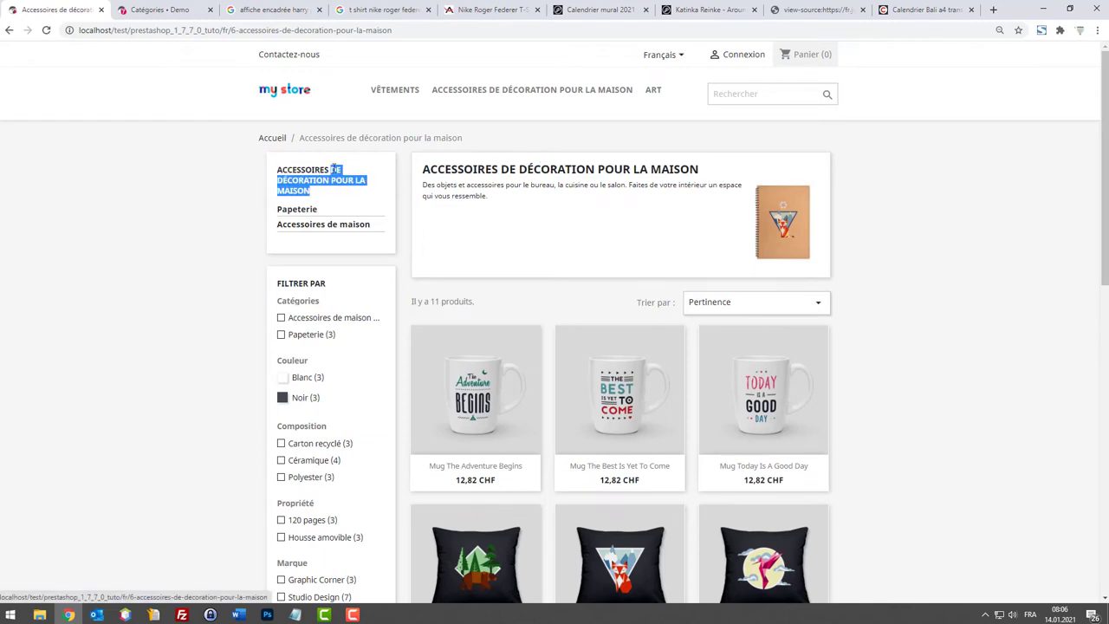
Return to the back office and reopen the category "Accessoires de décoration pour la maison" for editing.
{"action": "left_click", "coordinate": [268, 10]}
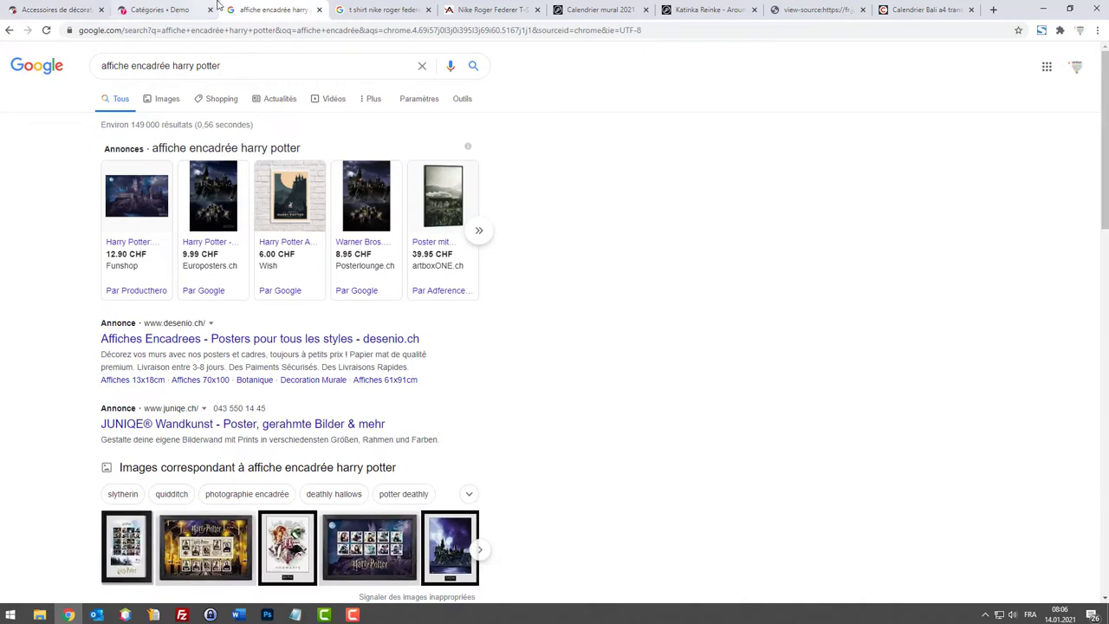
{"action": "left_click", "coordinate": [160, 10]}
{"action": "left_click", "coordinate": [1076, 519]}
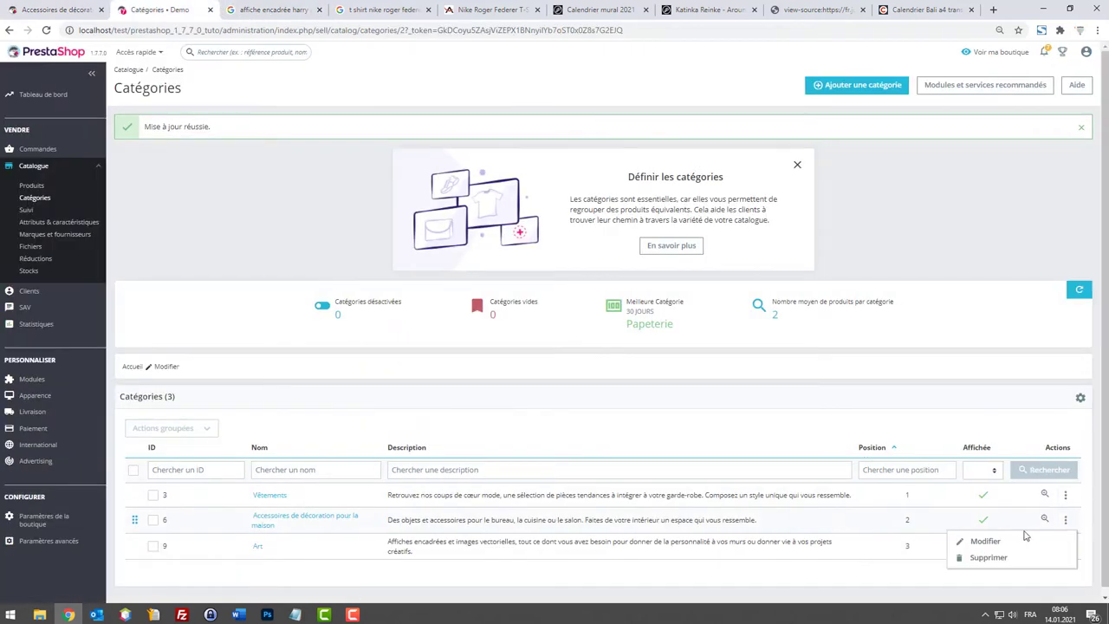
{"action": "left_click", "coordinate": [985, 541]}
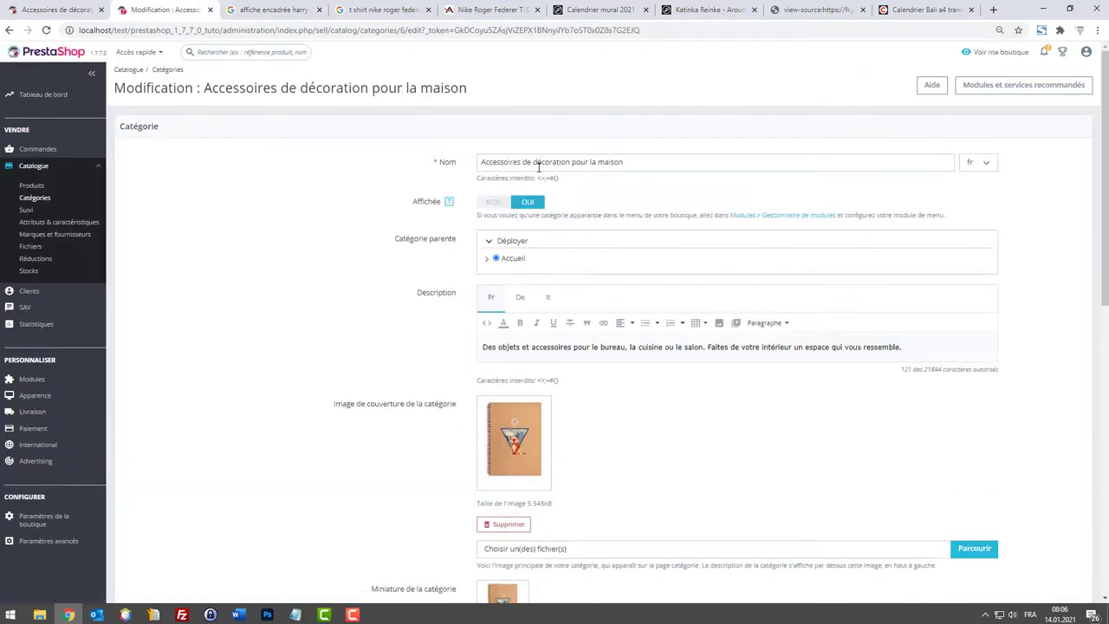
{"action": "left_click_drag", "start_coordinate": [522, 162], "coordinate": [676, 154]}
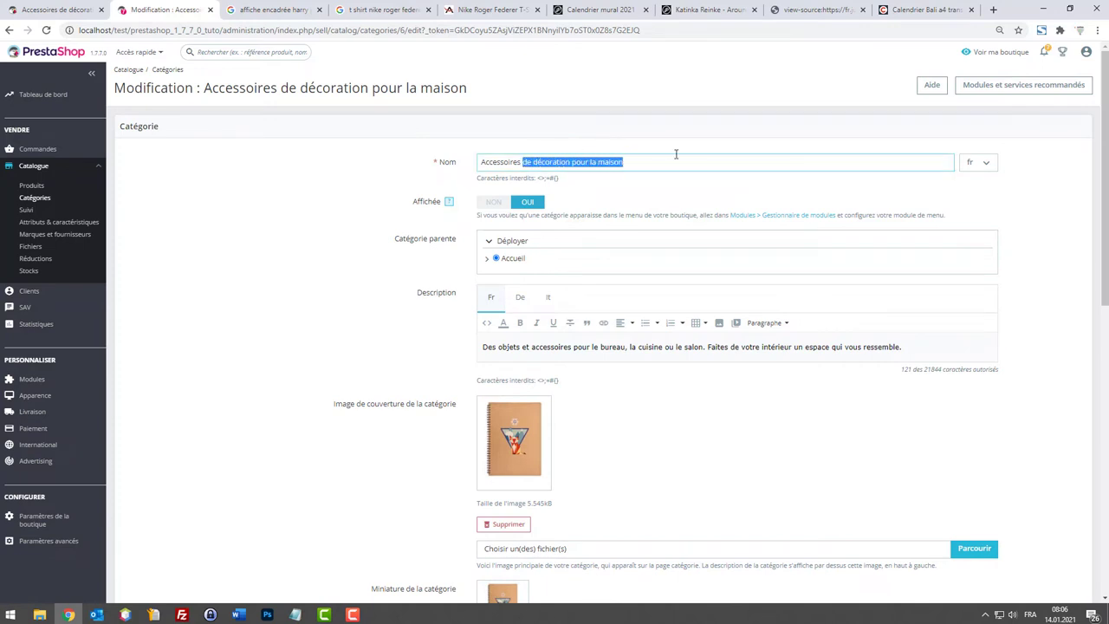
{"action": "triple_click", "coordinate": [595, 162]}
{"action": "left_click", "coordinate": [524, 162]}
{"action": "key", "text": "shift+End"}
{"action": "key", "text": "BackSpace"}
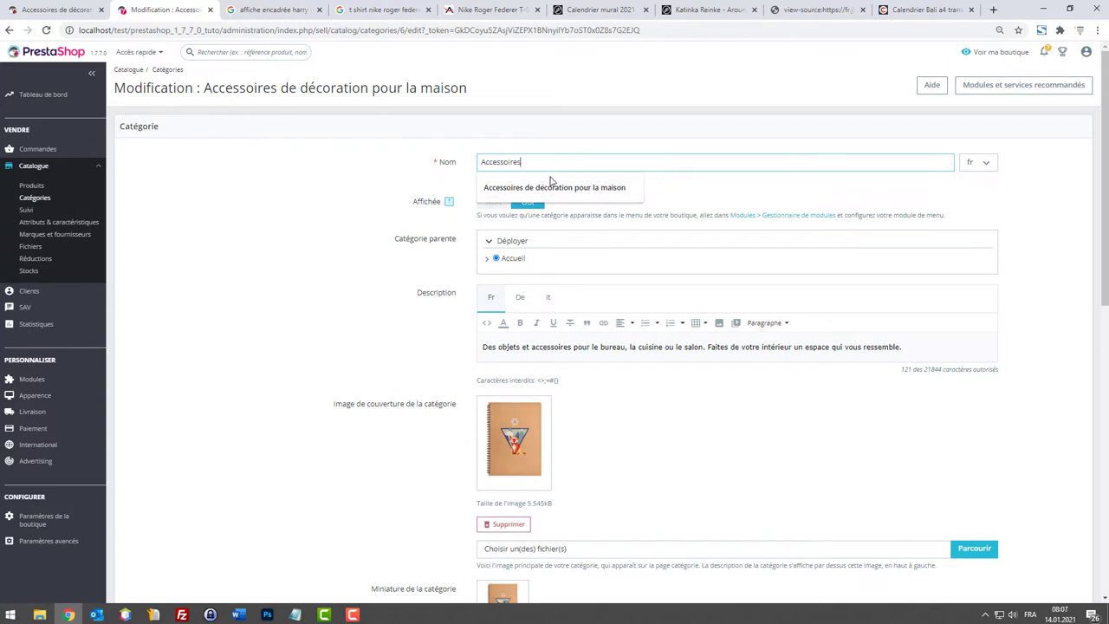
{"action": "left_click", "coordinate": [551, 186]}
Copy the full category name, and cut the Nom field down to "Accessoires".
{"action": "triple_click", "coordinate": [532, 162]}
{"action": "key", "text": "ctrl+c"}
{"action": "left_click", "coordinate": [524, 162]}
{"action": "left_click_drag", "start_coordinate": [524, 162], "coordinate": [675, 163]}
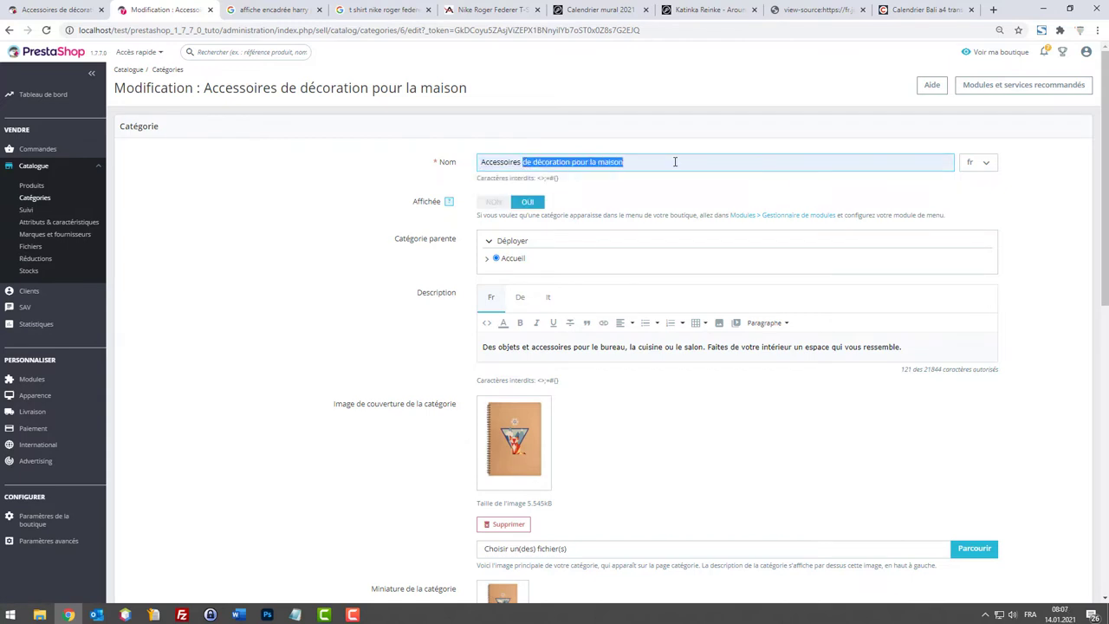
{"action": "key", "text": "BackSpace"}
Set the category's Balise titre to the copied text "Accessoires de décoration pour la maison" and save the category.
{"action": "scroll", "coordinate": [658, 260], "scroll_direction": "down", "scroll_amount": 8}
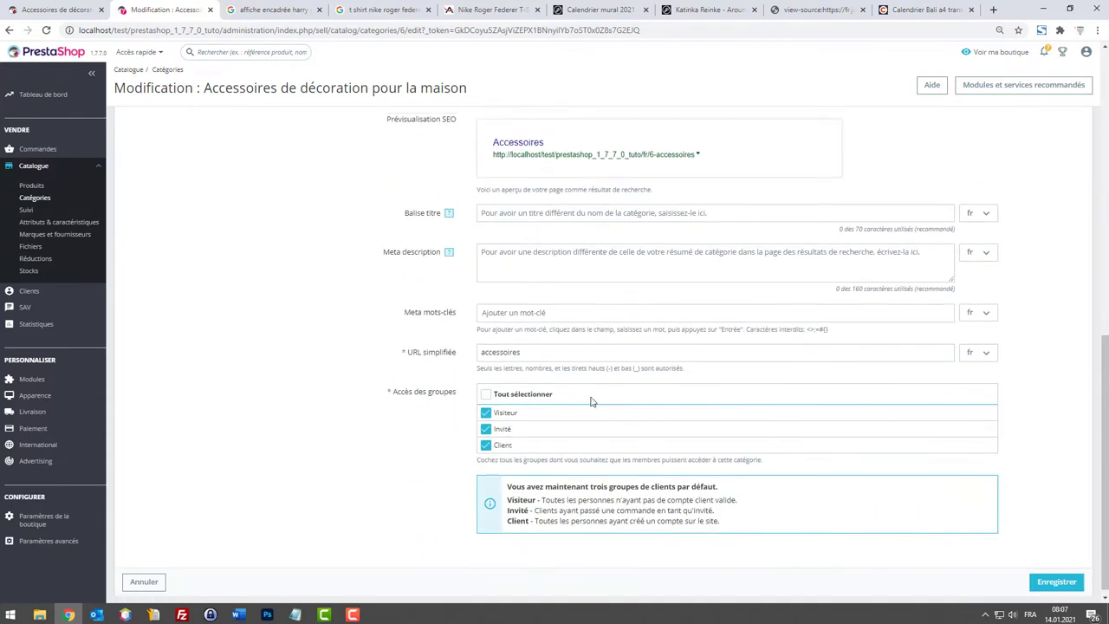
{"action": "left_click", "coordinate": [528, 206]}
{"action": "key", "text": "ctrl+v"}
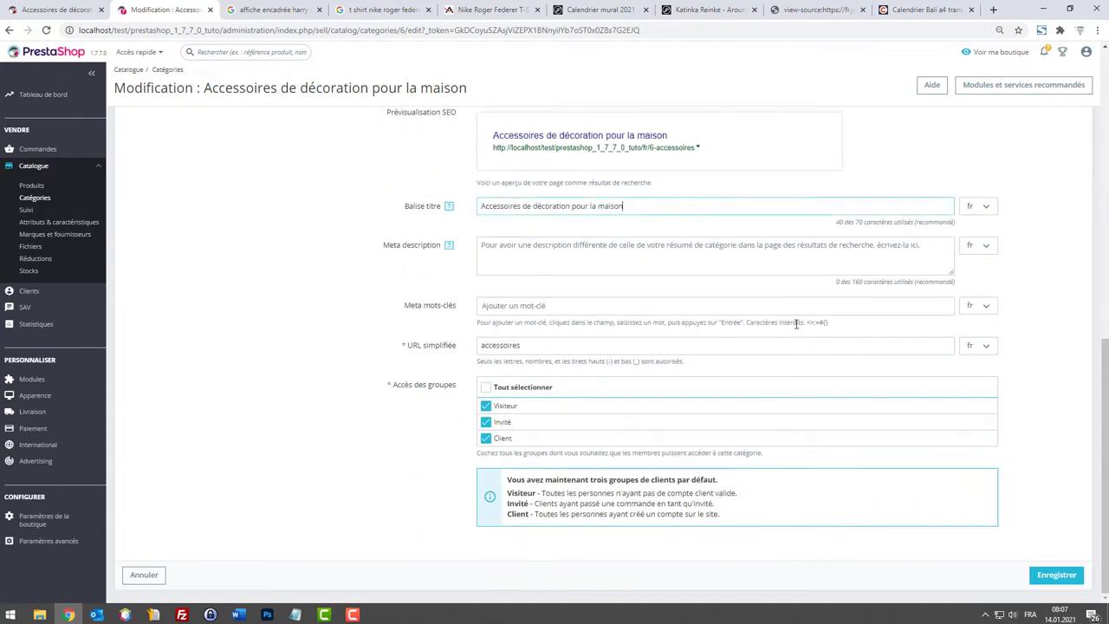
{"action": "left_click", "coordinate": [1056, 576]}
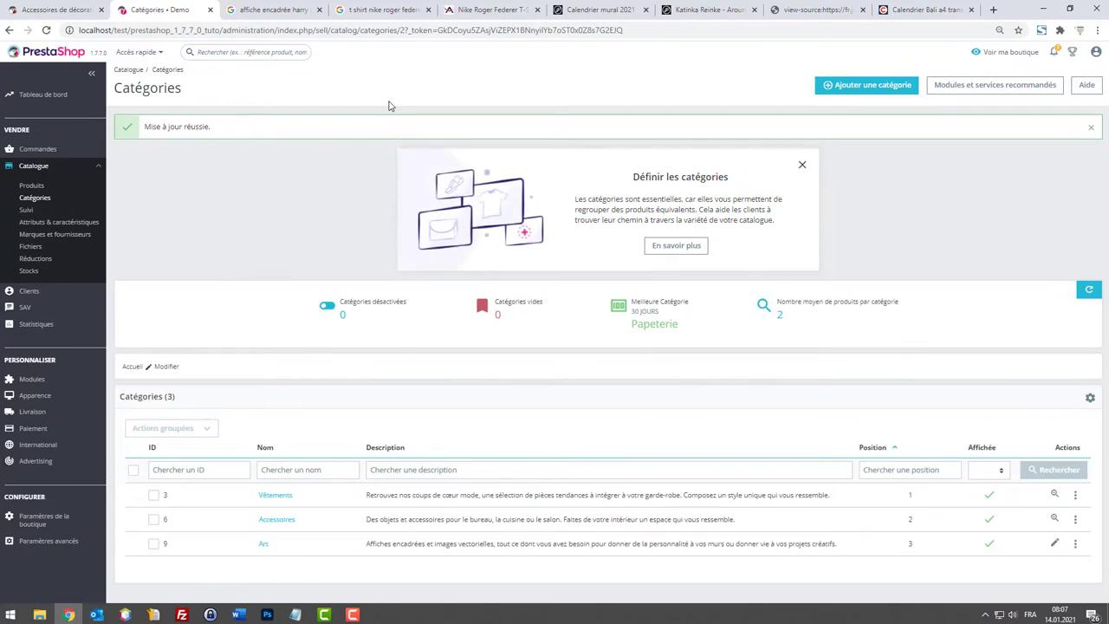
Reload the category page in the shop and examine its short name and description, comparing with the back office's category list.
{"action": "left_click", "coordinate": [53, 10]}
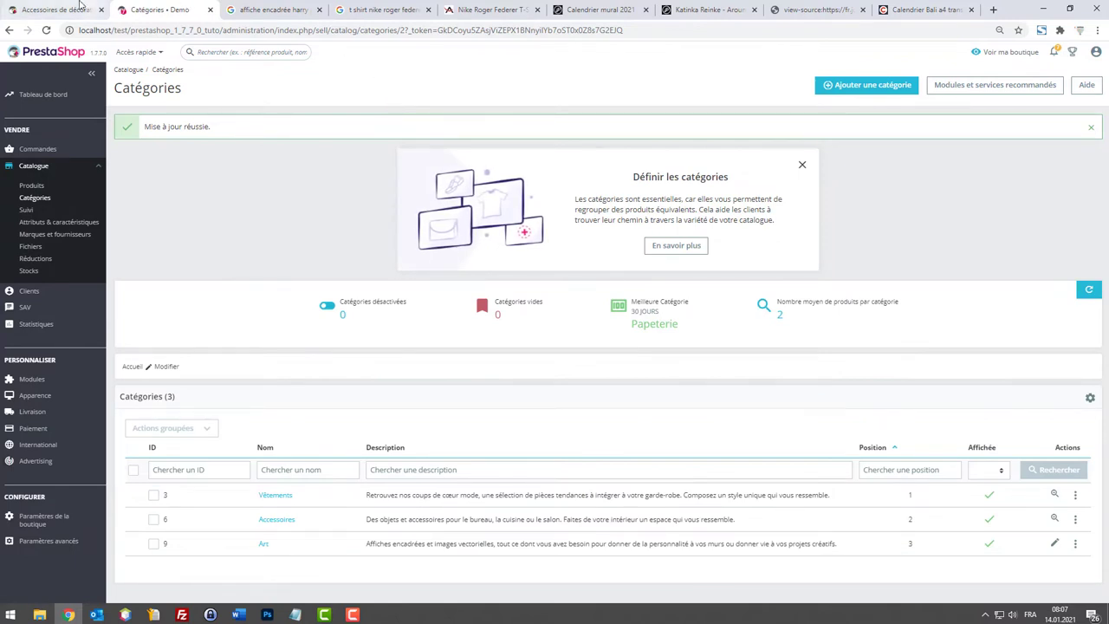
{"action": "key", "text": "F5"}
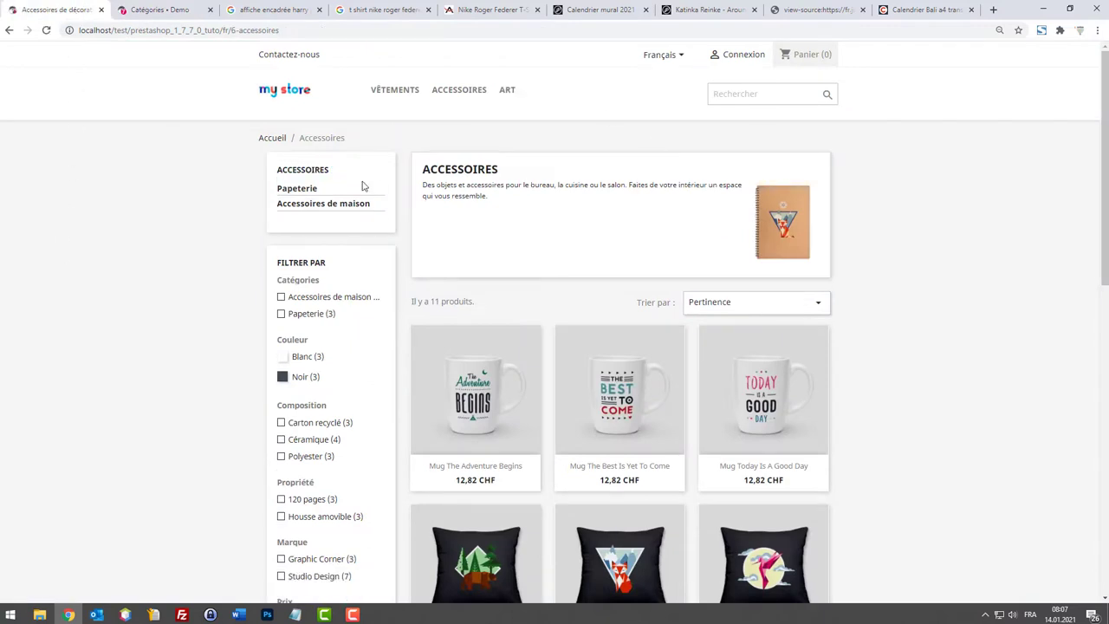
{"action": "left_click_drag", "start_coordinate": [575, 213], "coordinate": [462, 185]}
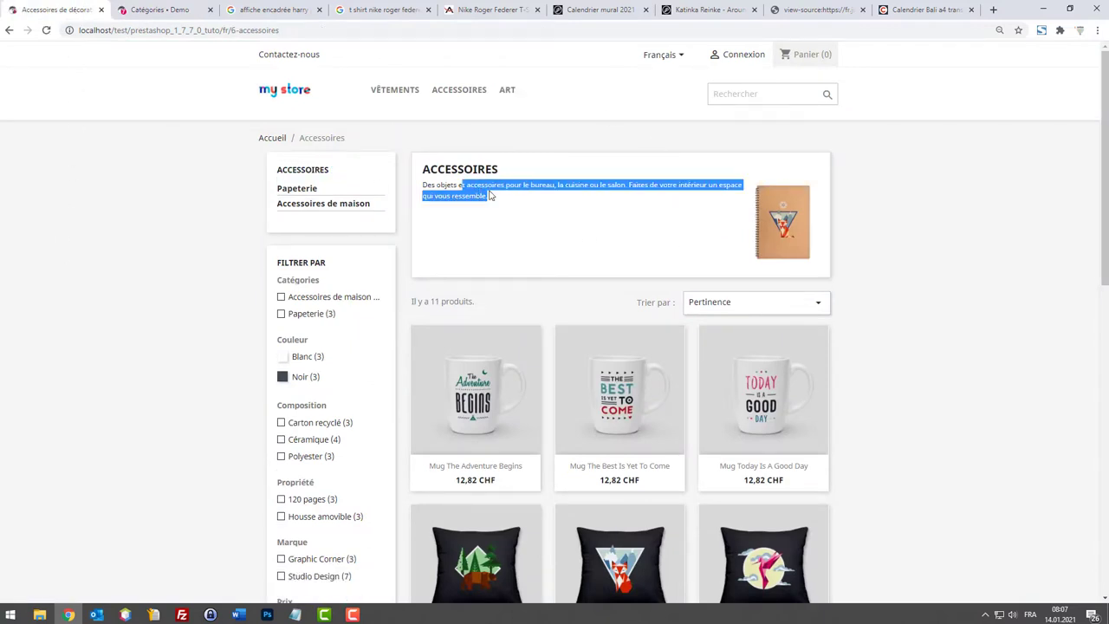
{"action": "left_click", "coordinate": [173, 10]}
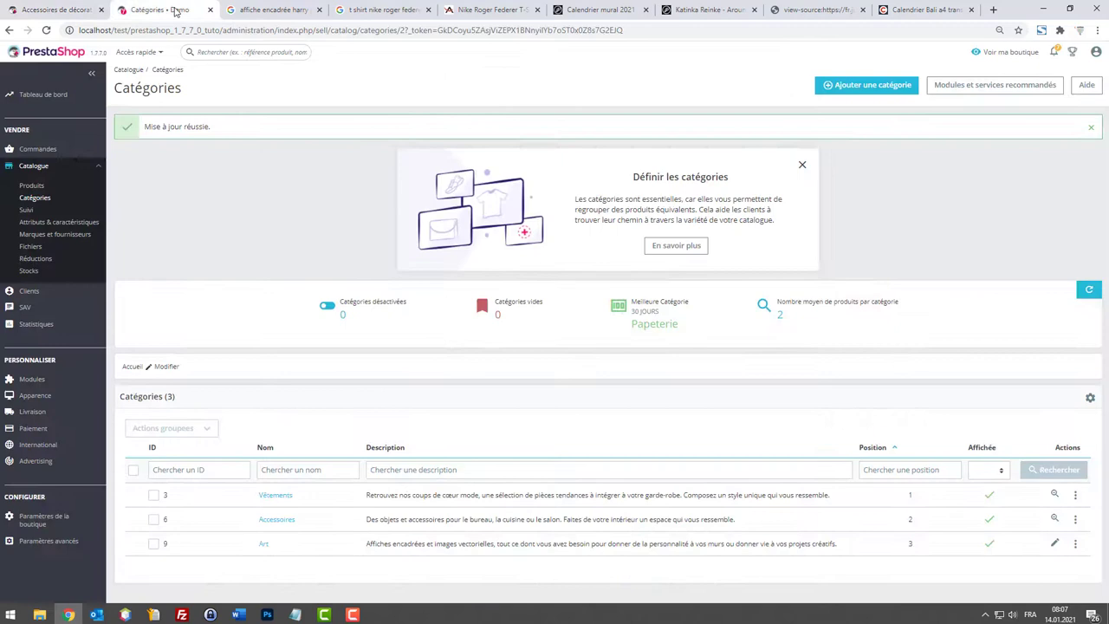
Search the shop category page's source code for "<titl", examine the title tag's text, and close the source view.
{"action": "left_click", "coordinate": [54, 10]}
{"action": "left_click", "coordinate": [150, 228]}
{"action": "right_click", "coordinate": [153, 227]}
{"action": "left_click", "coordinate": [230, 359]}
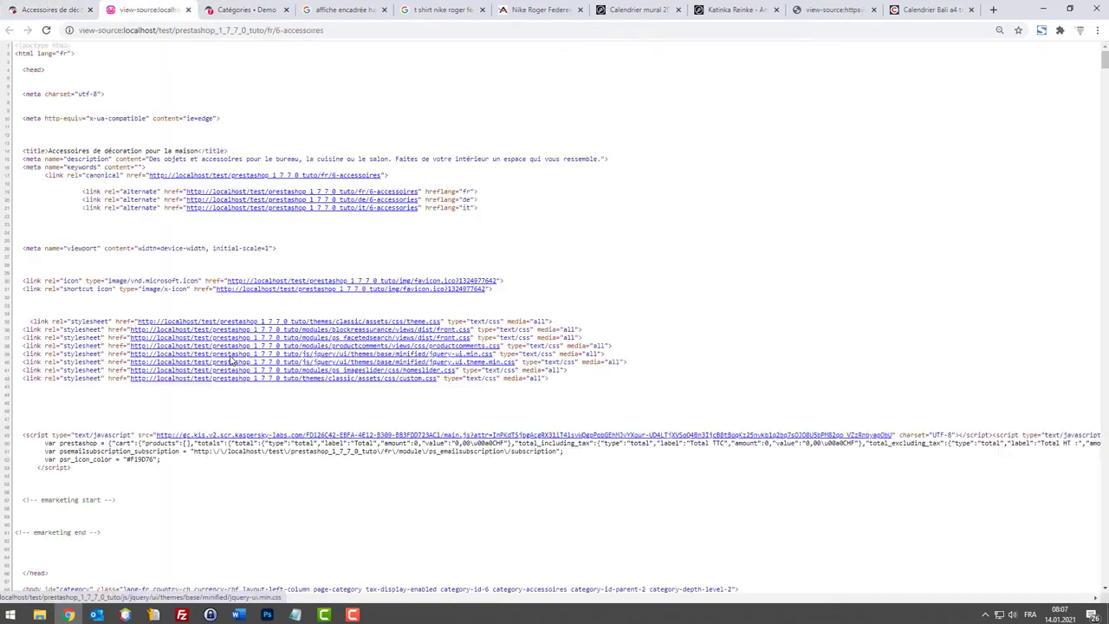
{"action": "key", "text": "ctrl+f"}
{"action": "type", "text": "<titl"}
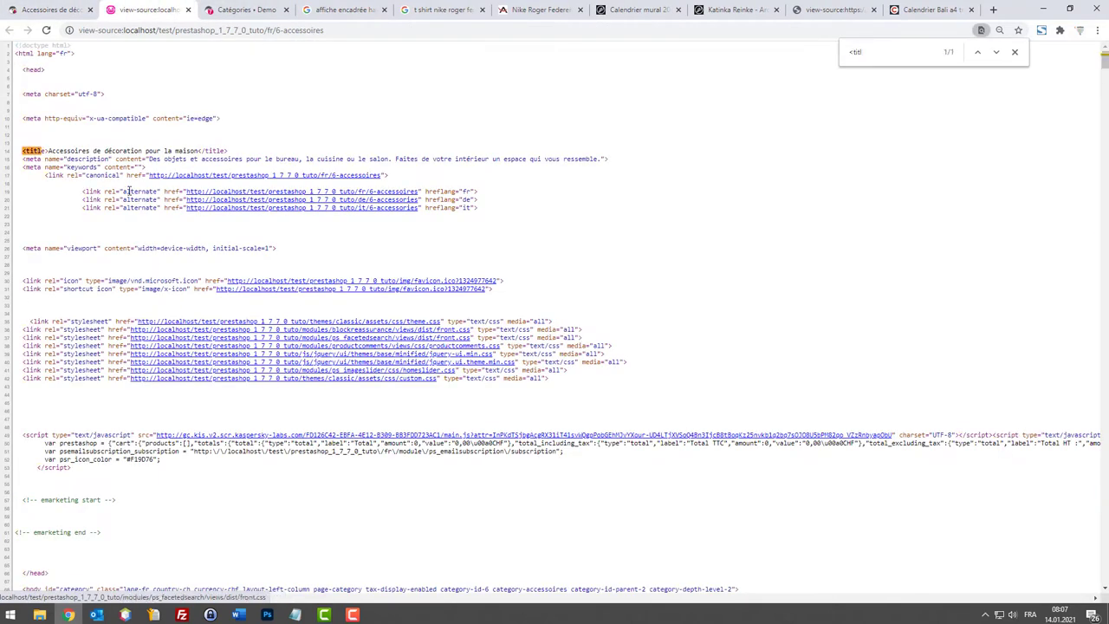
{"action": "left_click_drag", "start_coordinate": [198, 150], "coordinate": [97, 150]}
{"action": "left_click", "coordinate": [163, 114]}
{"action": "key", "text": "ctrl+w"}
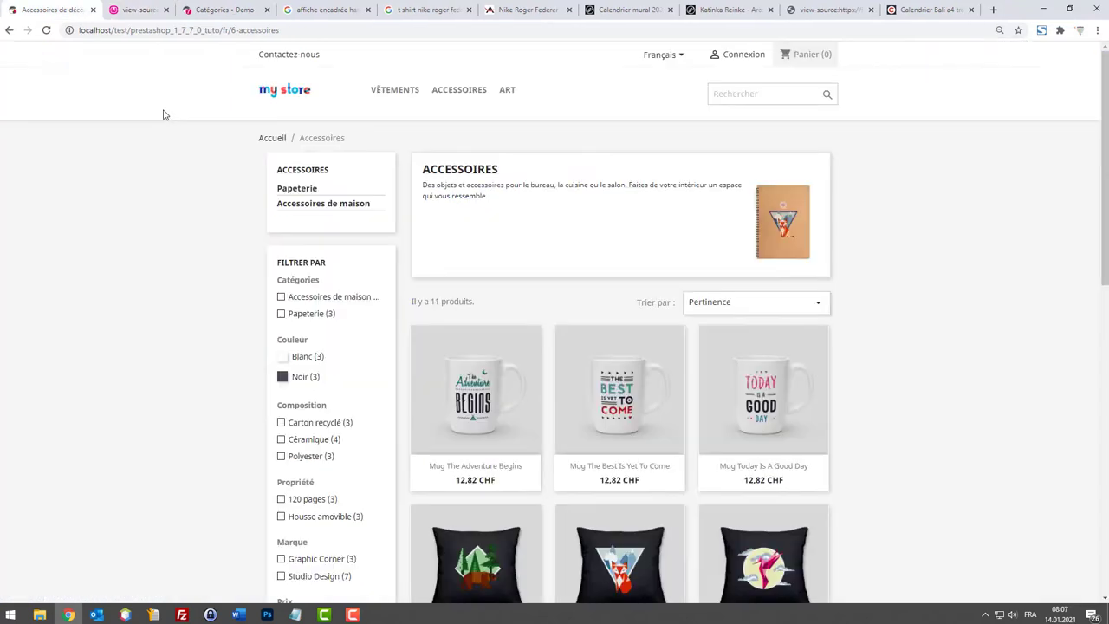
{"action": "left_click", "coordinate": [159, 10]}
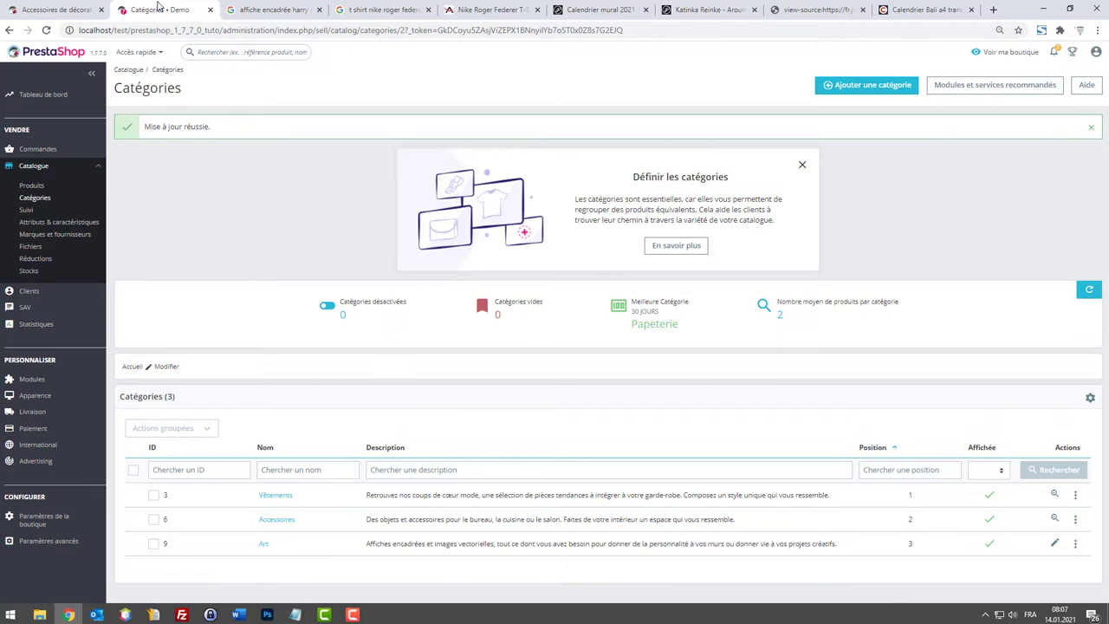
{"action": "left_click", "coordinate": [87, 9]}
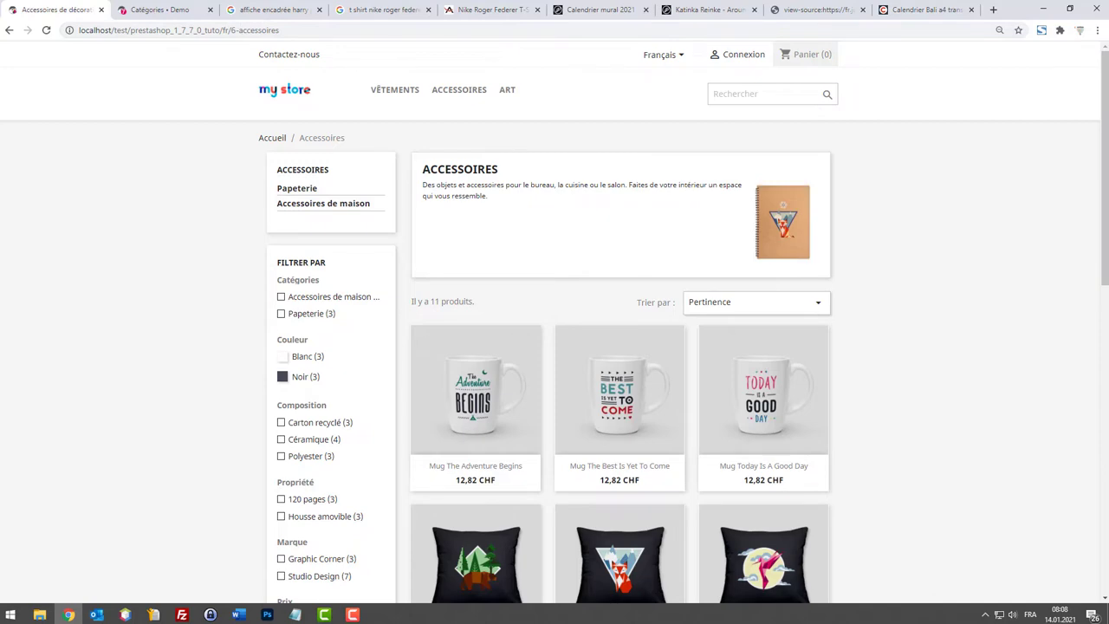
Close the Google search, comparison shop and source code tabs, keeping the store and back office open, and return to the store page.
{"action": "left_click", "coordinate": [277, 9]}
{"action": "key", "text": "ctrl+w"}
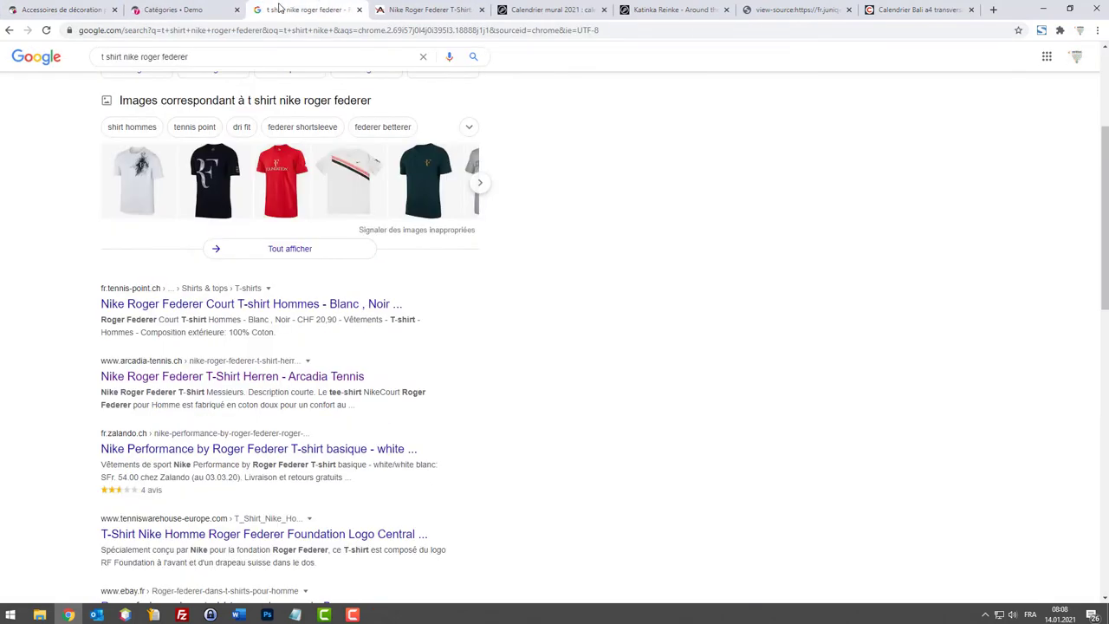
{"action": "key", "text": "ctrl+w"}
{"action": "key", "text": "ctrl+w"}
{"action": "key", "text": "ctrl+w"}
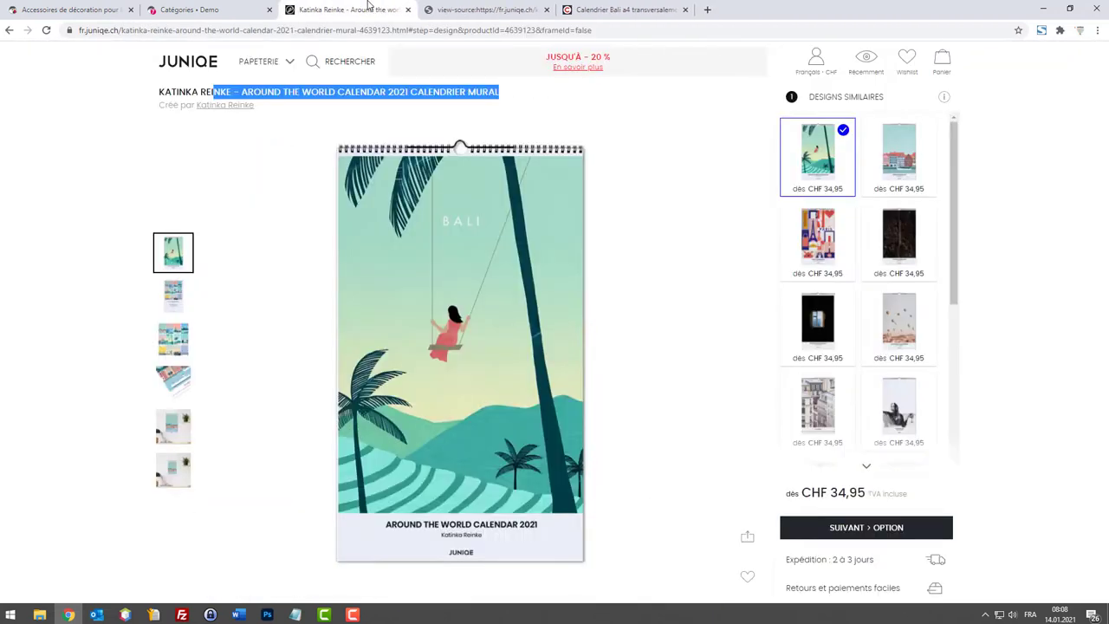
{"action": "key", "text": "ctrl+w"}
{"action": "key", "text": "ctrl+w"}
{"action": "key", "text": "ctrl+w"}
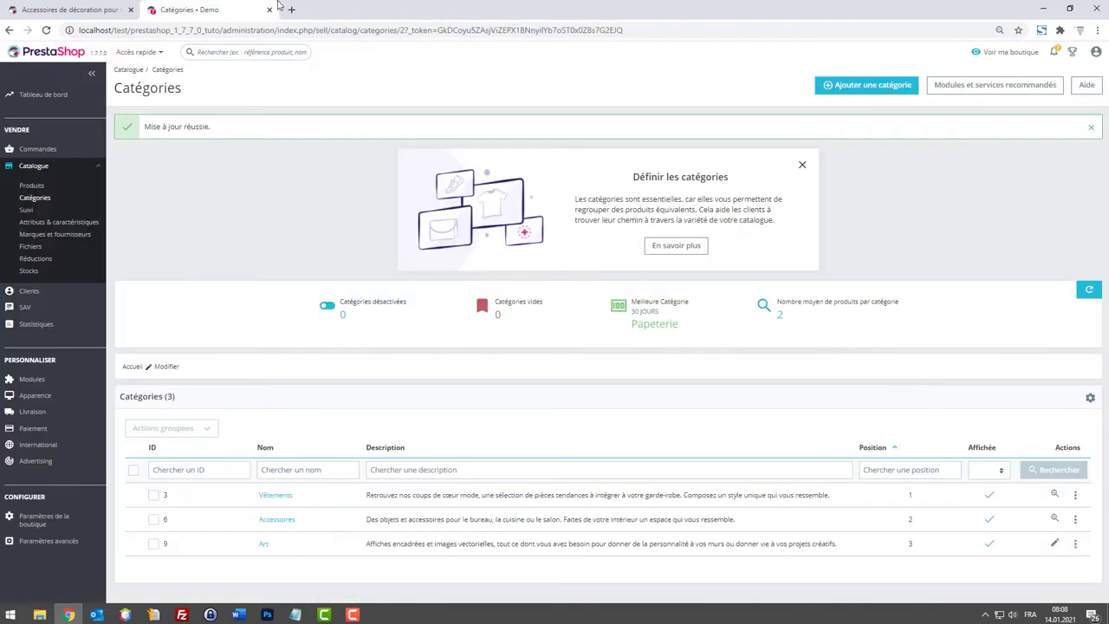
{"action": "left_click", "coordinate": [69, 9]}
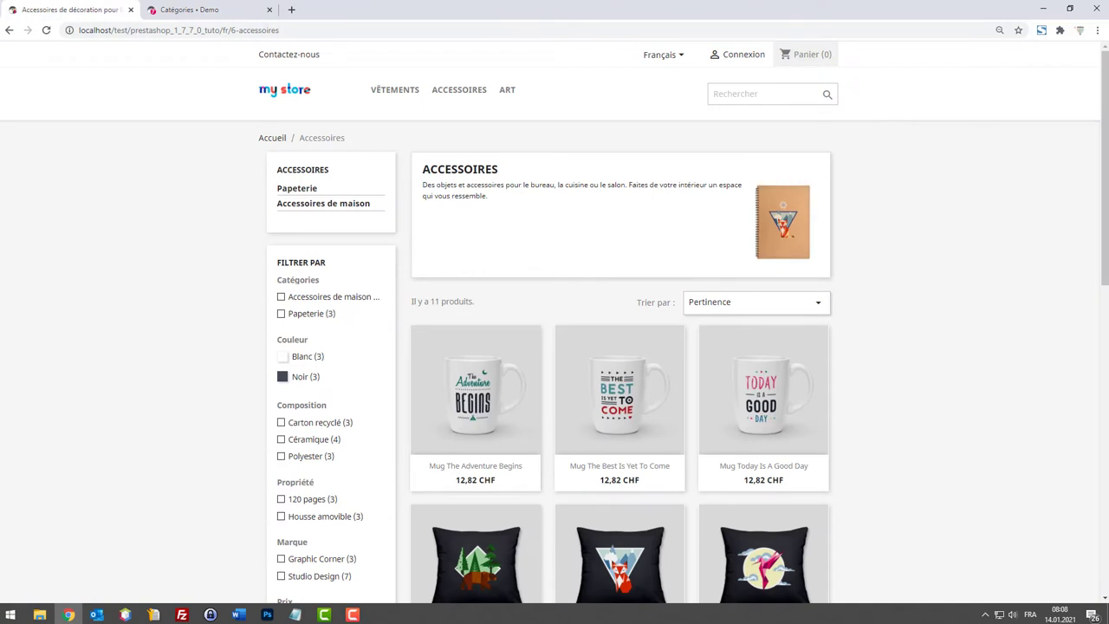
Open the bear cushion's product page from the Accessoires category and examine its short description and options.
{"action": "left_click_drag", "start_coordinate": [495, 497], "coordinate": [490, 518]}
{"action": "scroll", "coordinate": [636, 433], "scroll_direction": "down", "scroll_amount": 1}
{"action": "scroll", "coordinate": [647, 382], "scroll_direction": "up", "scroll_amount": 1}
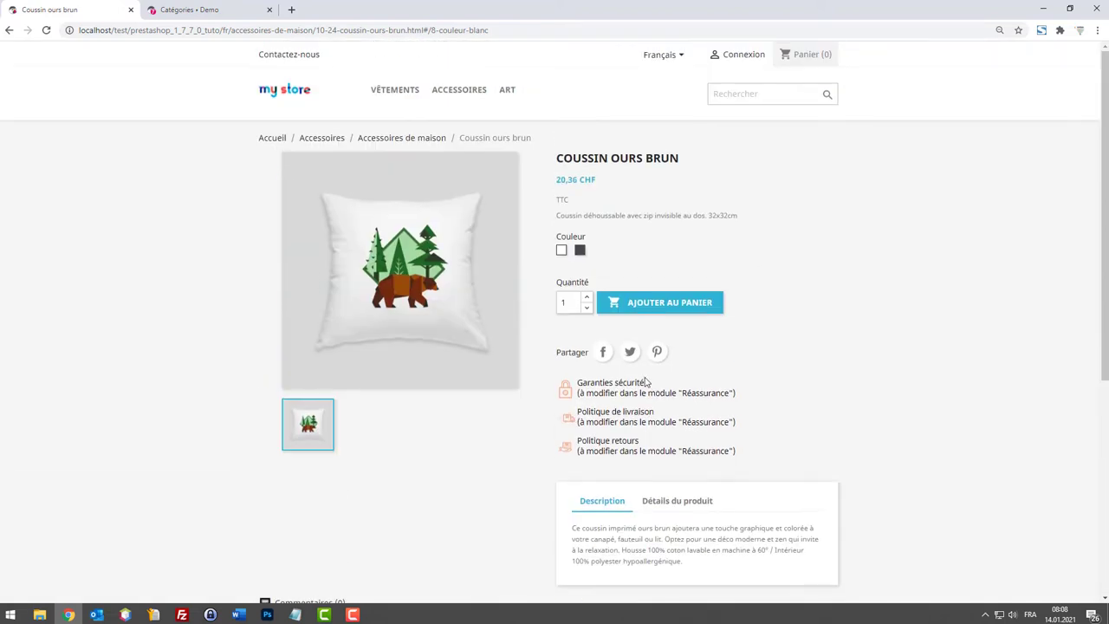
{"action": "left_click_drag", "start_coordinate": [547, 217], "coordinate": [634, 214]}
{"action": "left_click_drag", "start_coordinate": [802, 224], "coordinate": [557, 218]}
{"action": "left_click", "coordinate": [742, 227]}
{"action": "left_click_drag", "start_coordinate": [737, 222], "coordinate": [733, 228]}
{"action": "key", "text": "alt+Tab"}
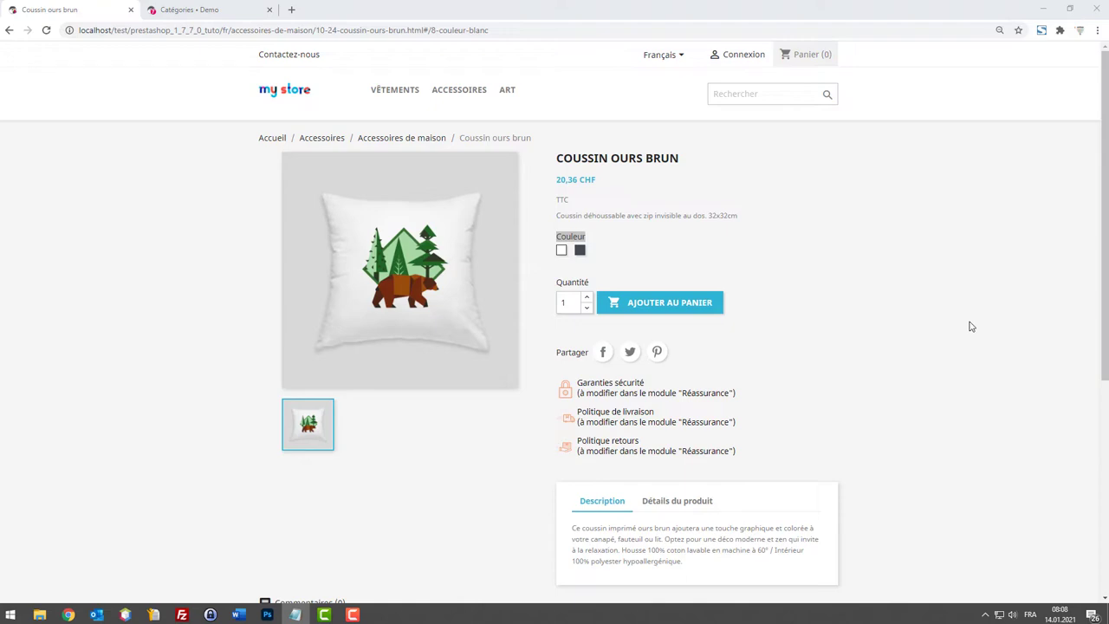
Look over the product page and the Vêtements subcategories, and open the shop's home page to view its popular products.
{"action": "scroll", "coordinate": [720, 284], "scroll_direction": "down", "scroll_amount": 4}
{"action": "scroll", "coordinate": [607, 243], "scroll_direction": "up", "scroll_amount": 4}
{"action": "mouse_move", "coordinate": [399, 96]}
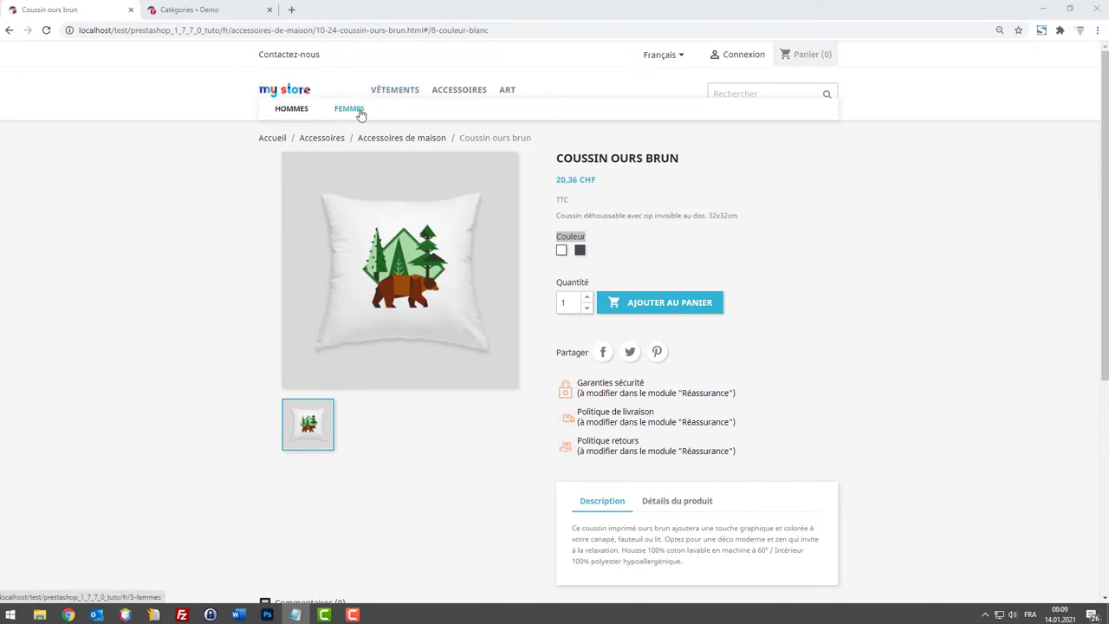
{"action": "key", "text": "alt+Tab"}
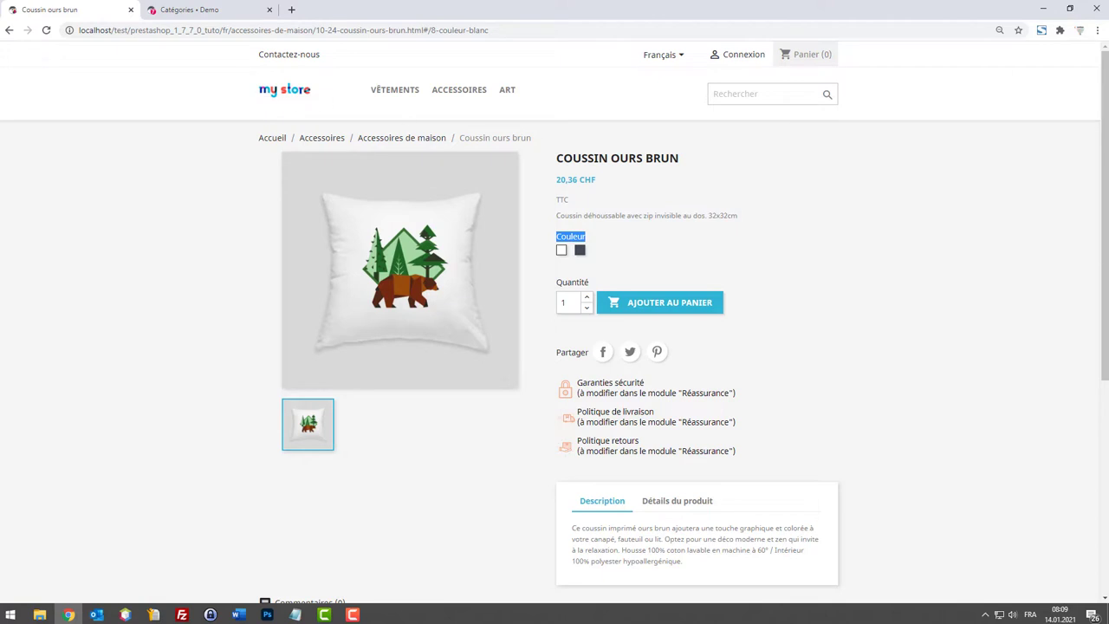
{"action": "left_click", "coordinate": [284, 101]}
{"action": "scroll", "coordinate": [960, 312], "scroll_direction": "down", "scroll_amount": 1}
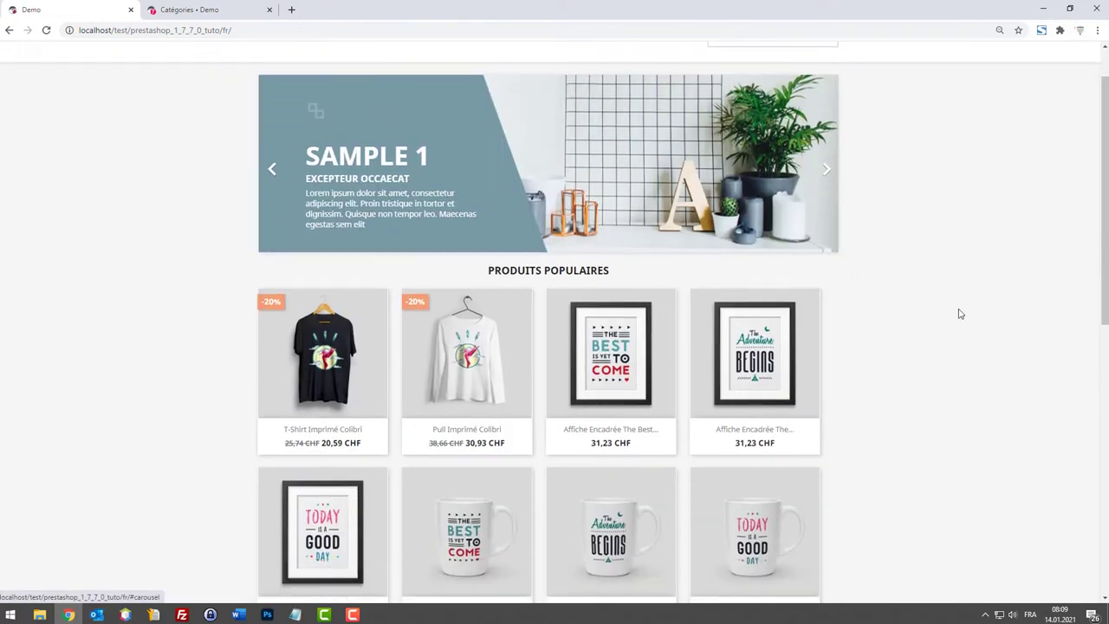
{"action": "scroll", "coordinate": [730, 215], "scroll_direction": "up", "scroll_amount": 1}
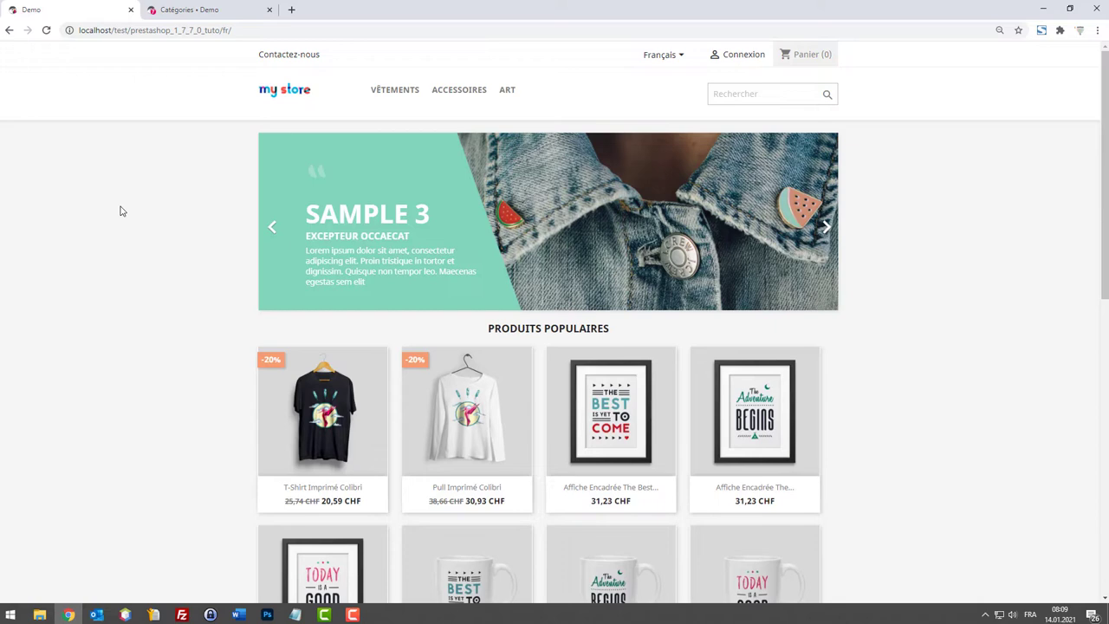
Open a new browser tab and try "comment n" and "tapis souris comment" as queries to view the suggestions.
{"action": "key", "text": "ctrl+t"}
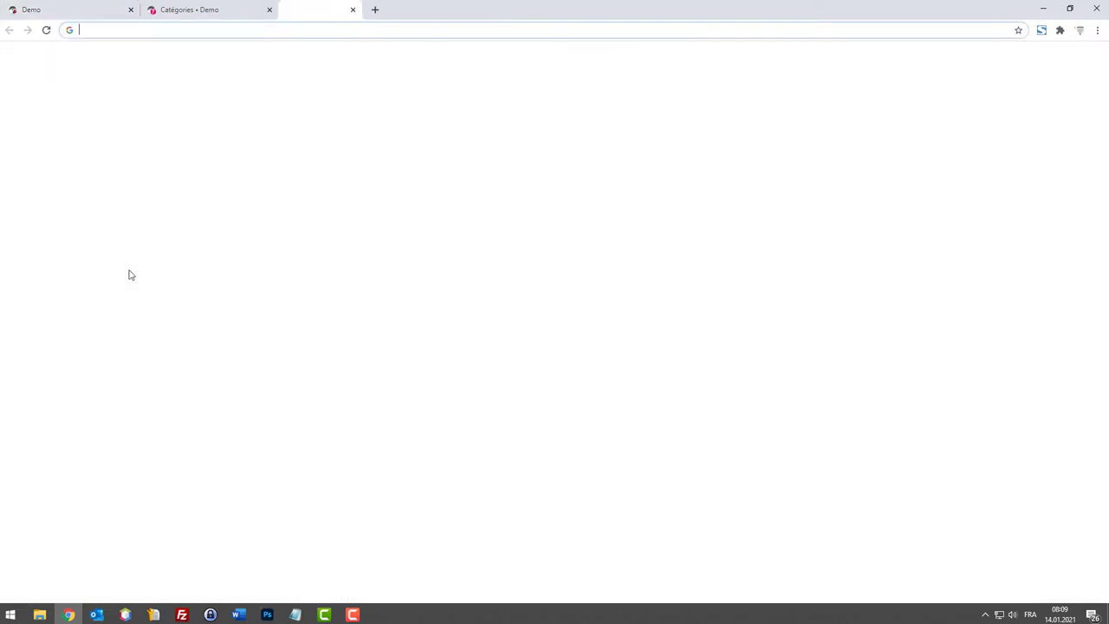
{"action": "type", "text": "comment n"}
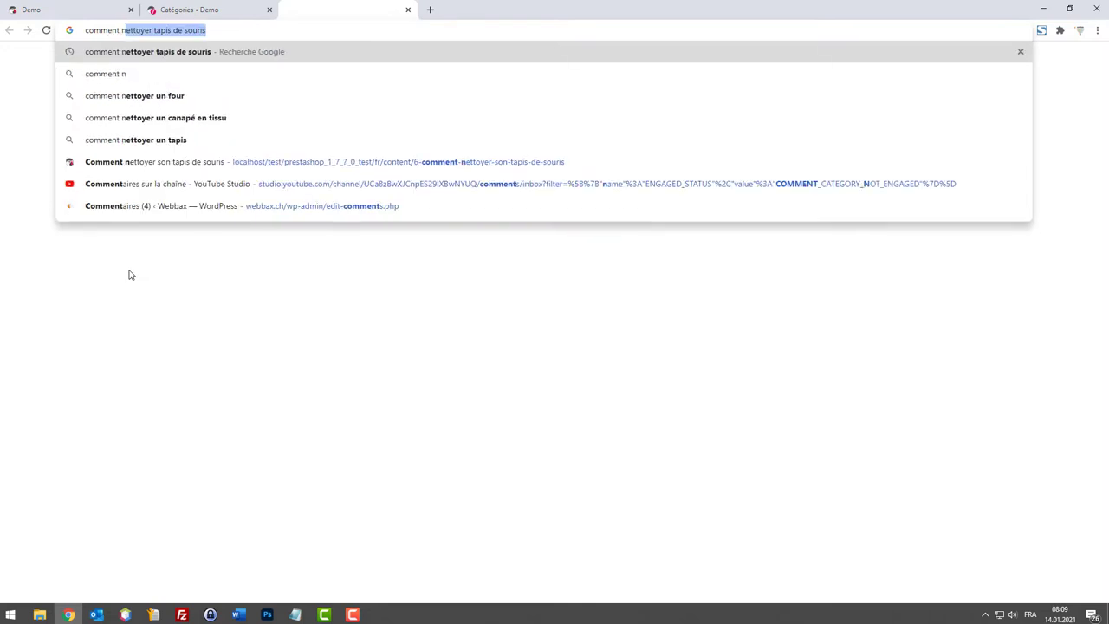
{"action": "type", "text": "d"}
{"action": "key", "text": "BackSpace"}
{"action": "key", "text": "ctrl+a"}
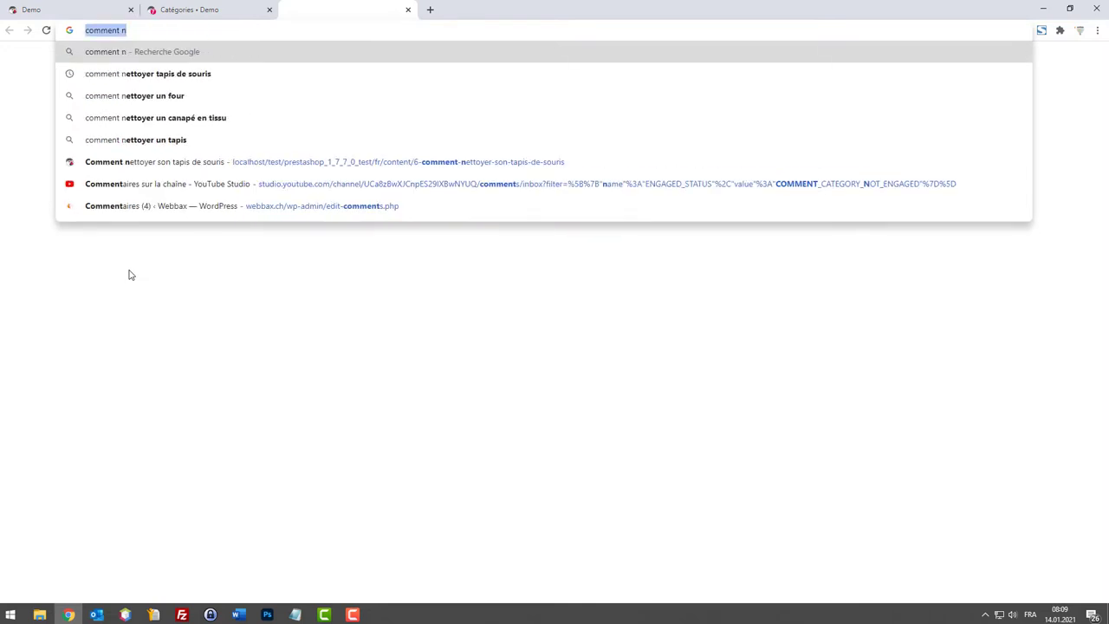
{"action": "type", "text": "tapis sou"}
{"action": "type", "text": "ris comment"}
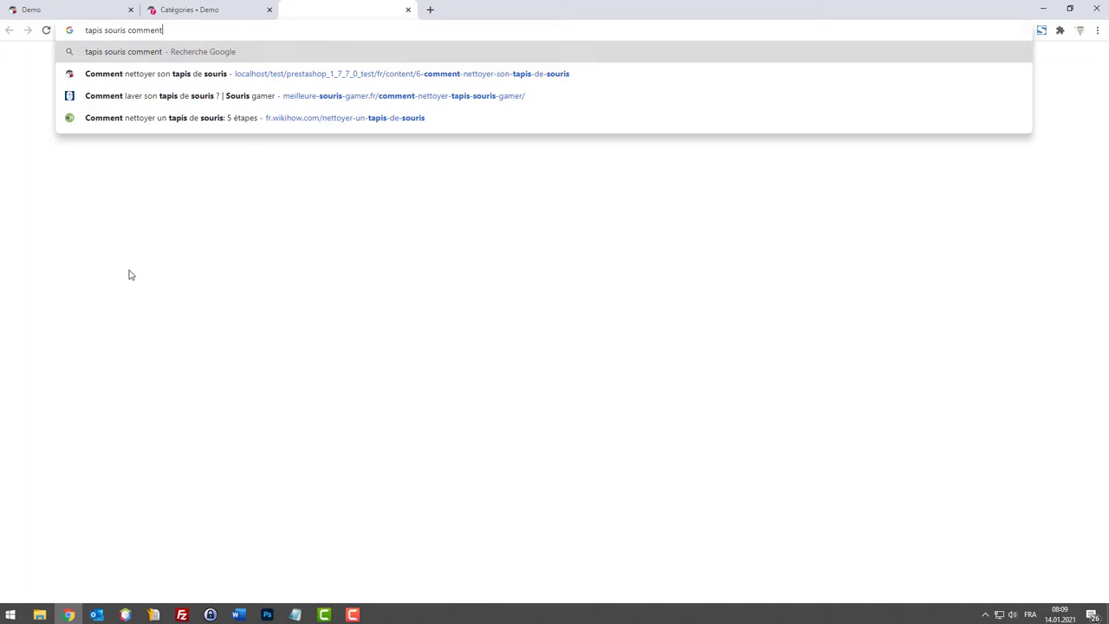
{"action": "key", "text": "ctrl+a"}
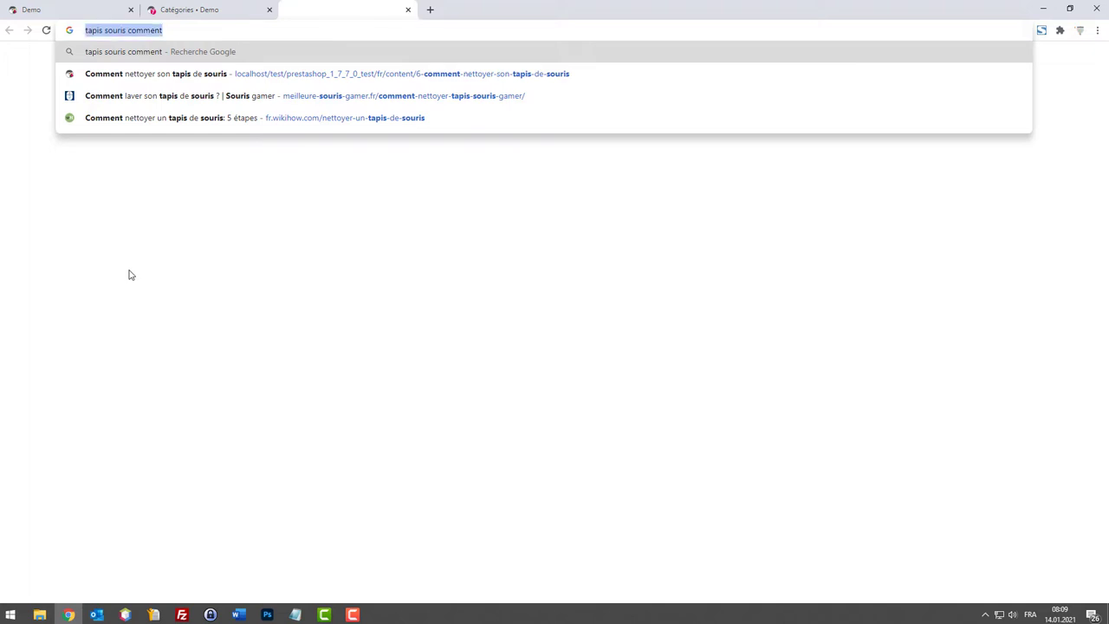
Open google.com, enter "tapis de souris comment" and search with the suggestion "comment nettoyer tapis de souris".
{"action": "type", "text": "t"}
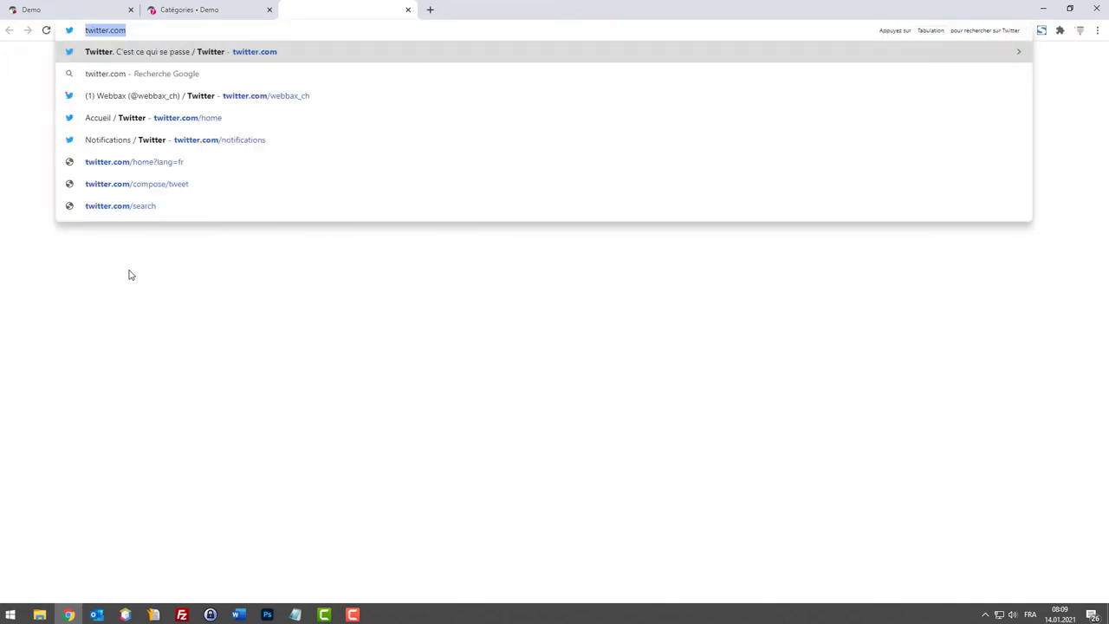
{"action": "type", "text": "google.com"}
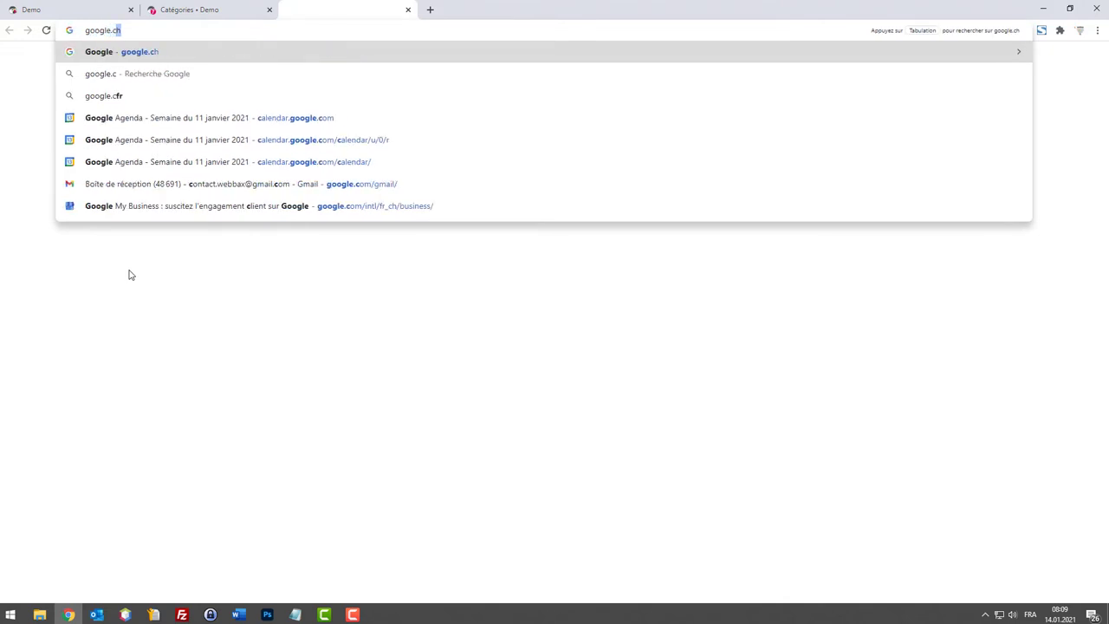
{"action": "key", "text": "Return"}
{"action": "type", "text": "tapis de sou"}
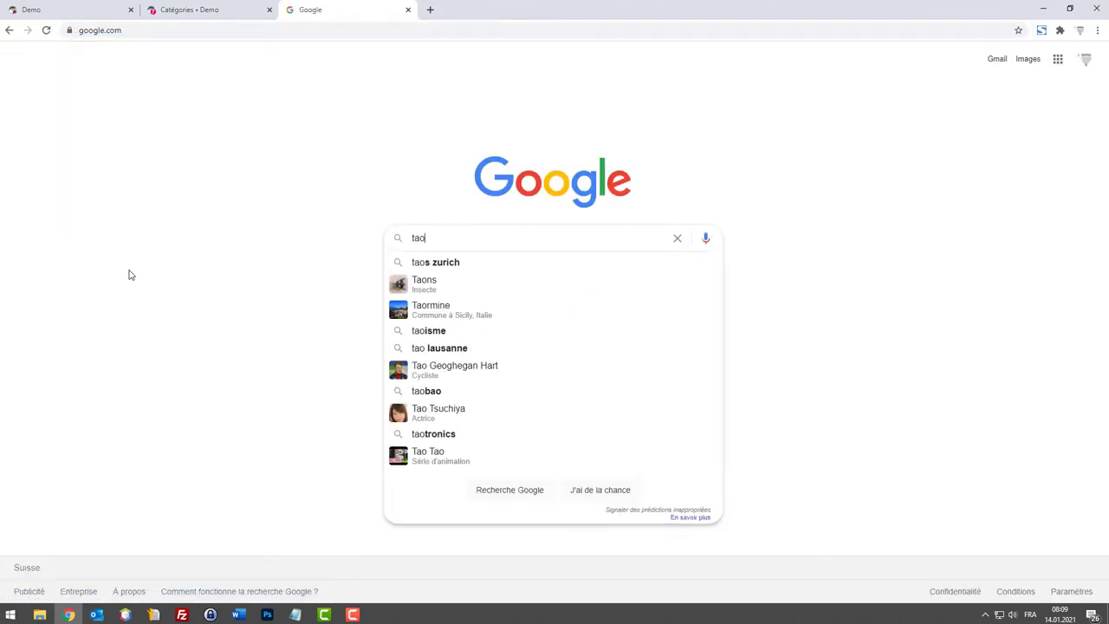
{"action": "type", "text": "ris commen"}
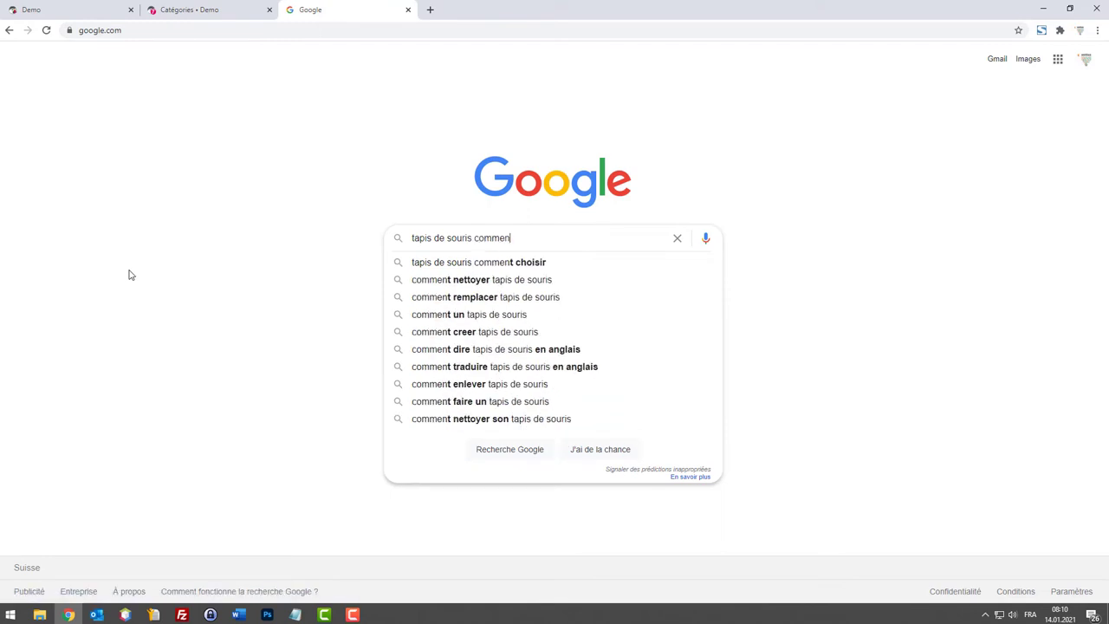
{"action": "type", "text": "t"}
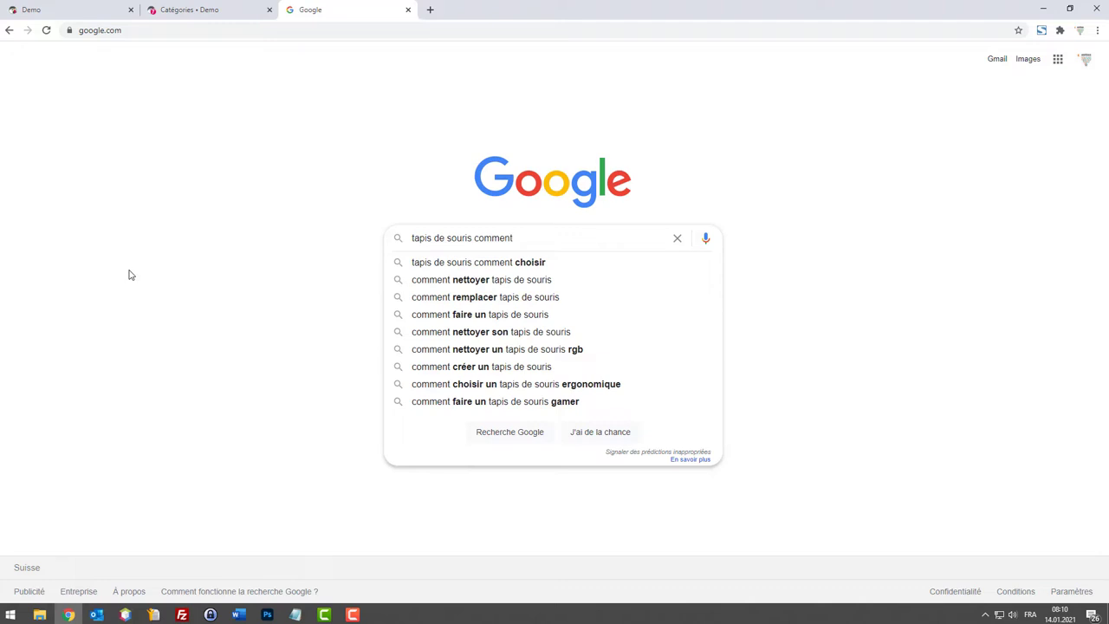
{"action": "key", "text": "Down"}
{"action": "key", "text": "Down"}
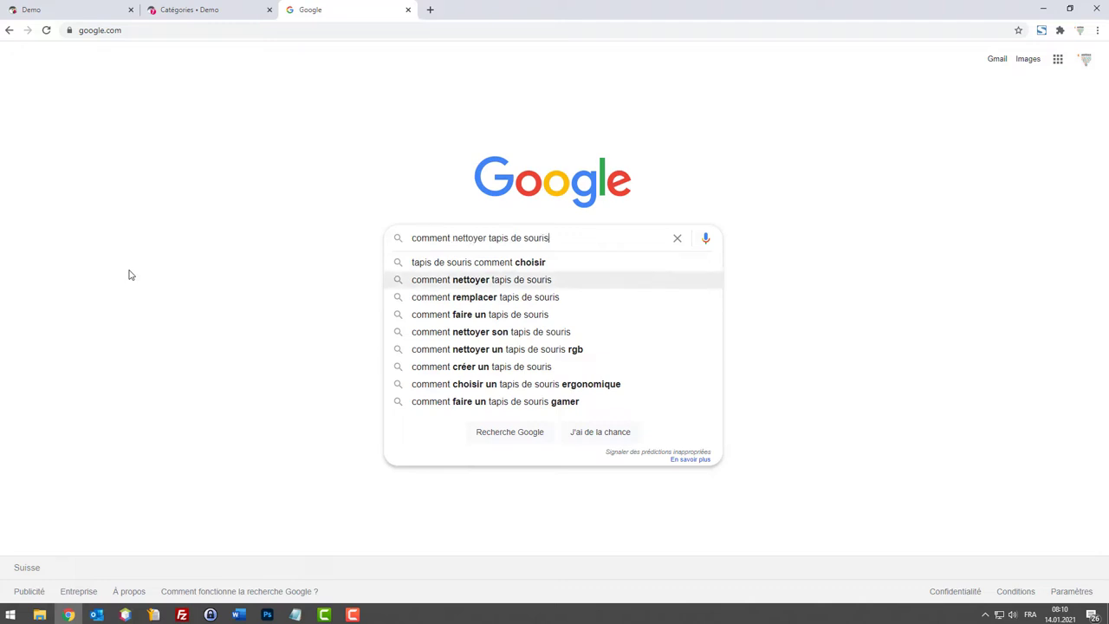
{"action": "key", "text": "Return"}
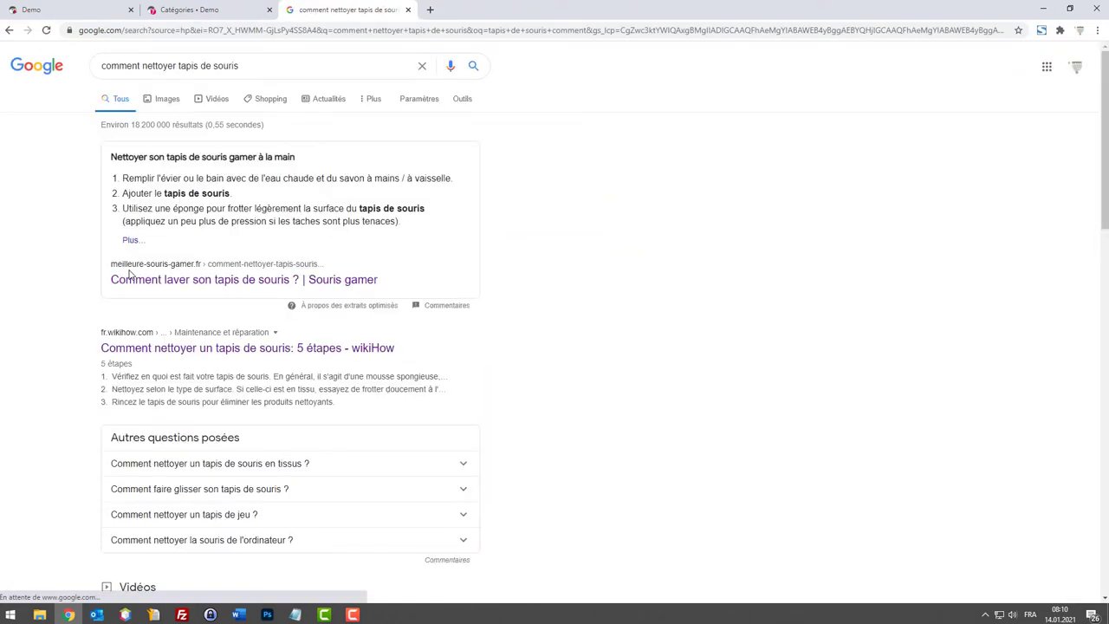
Open the article "Comment laver son tapis de souris ?", examine its headings and cleaning advice, and return to the search results.
{"action": "left_click", "coordinate": [257, 285]}
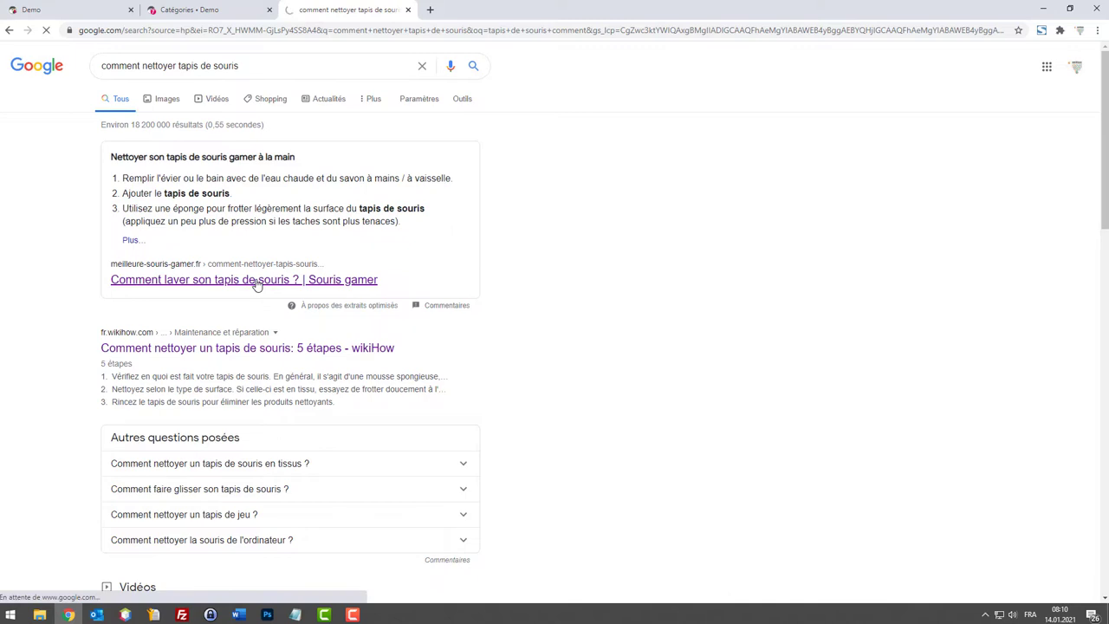
{"action": "scroll", "coordinate": [272, 161], "scroll_direction": "down", "scroll_amount": 1}
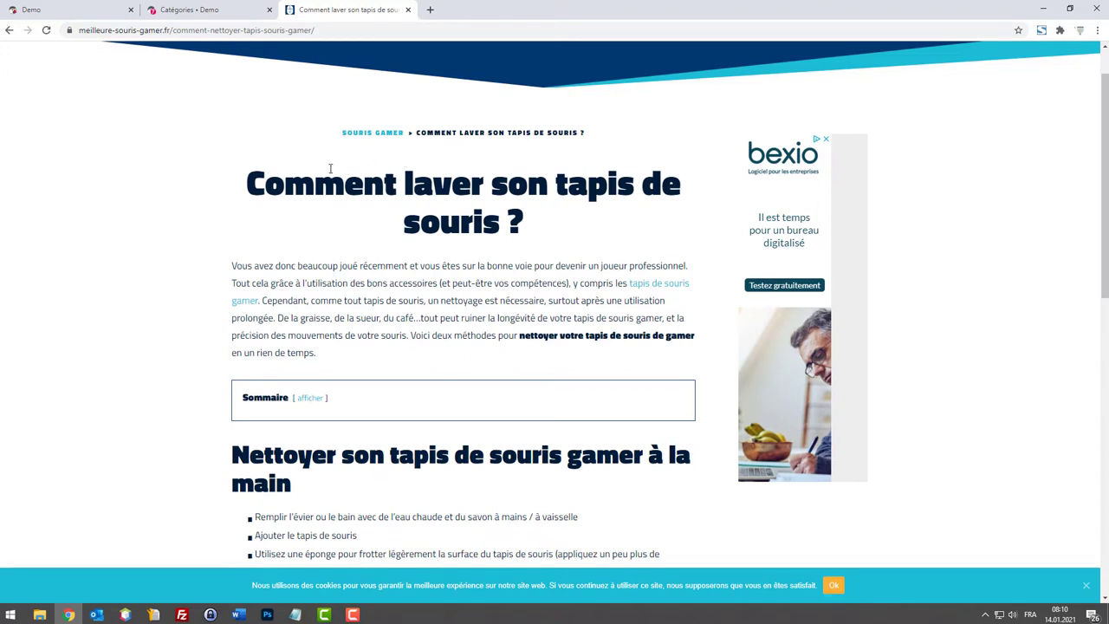
{"action": "scroll", "coordinate": [330, 168], "scroll_direction": "down", "scroll_amount": 1}
{"action": "left_click_drag", "start_coordinate": [244, 126], "coordinate": [559, 176]}
{"action": "scroll", "coordinate": [549, 178], "scroll_direction": "down", "scroll_amount": 7}
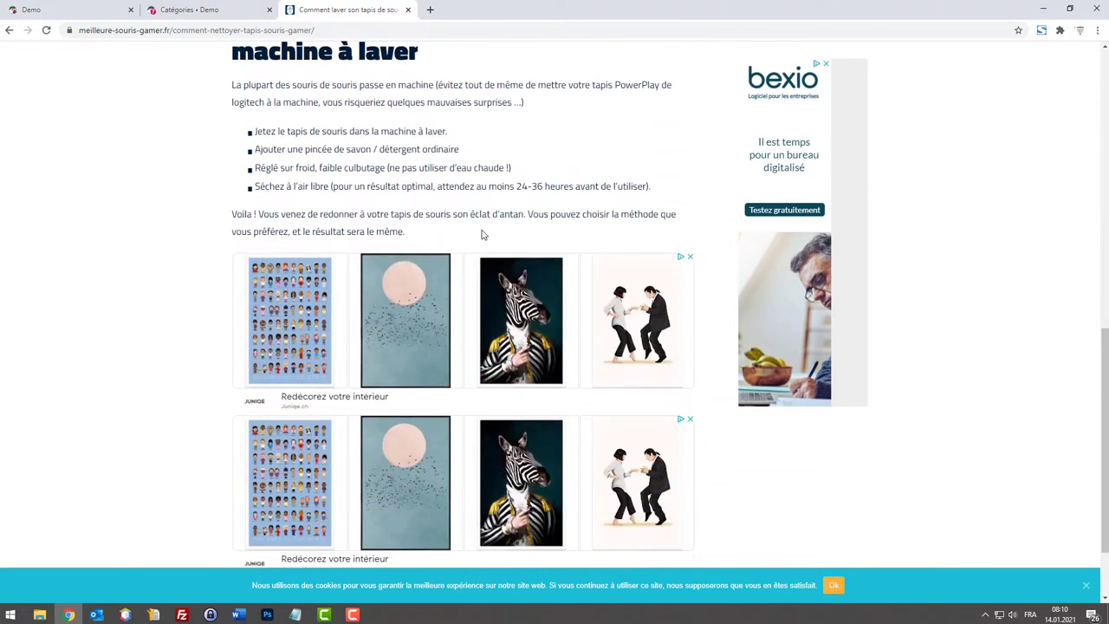
{"action": "scroll", "coordinate": [477, 235], "scroll_direction": "down", "scroll_amount": 1}
{"action": "scroll", "coordinate": [423, 292], "scroll_direction": "up", "scroll_amount": 3}
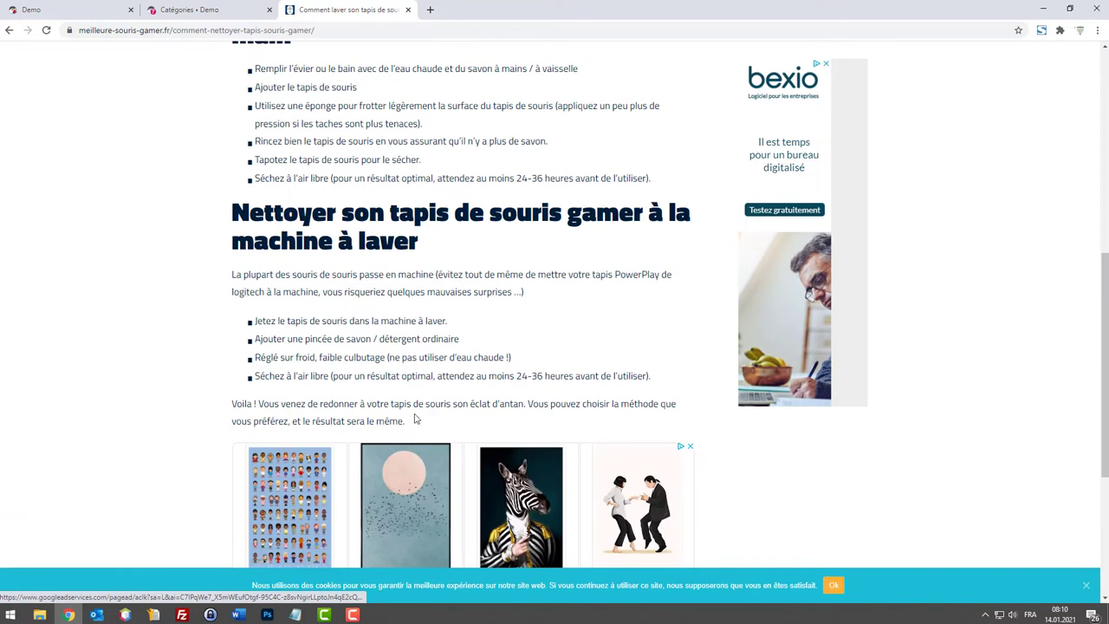
{"action": "left_click_drag", "start_coordinate": [415, 419], "coordinate": [75, 52]}
{"action": "key", "text": "alt+Left"}
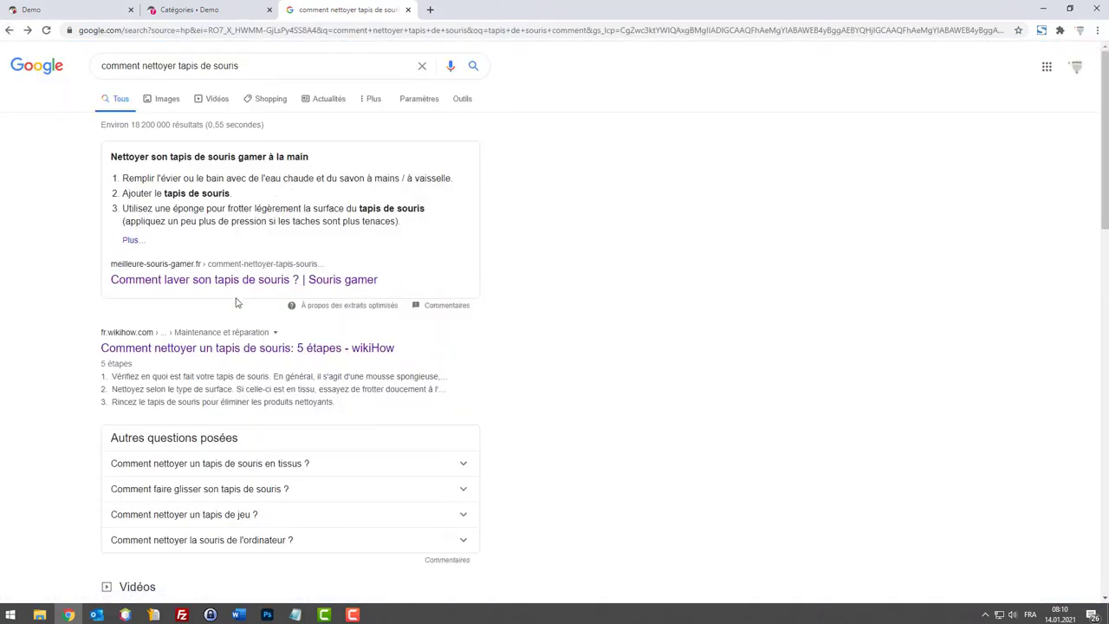
Open the wikiHow result on cleaning a mouse pad and examine its title, introduction, illustrated steps and tips.
{"action": "left_click", "coordinate": [246, 350]}
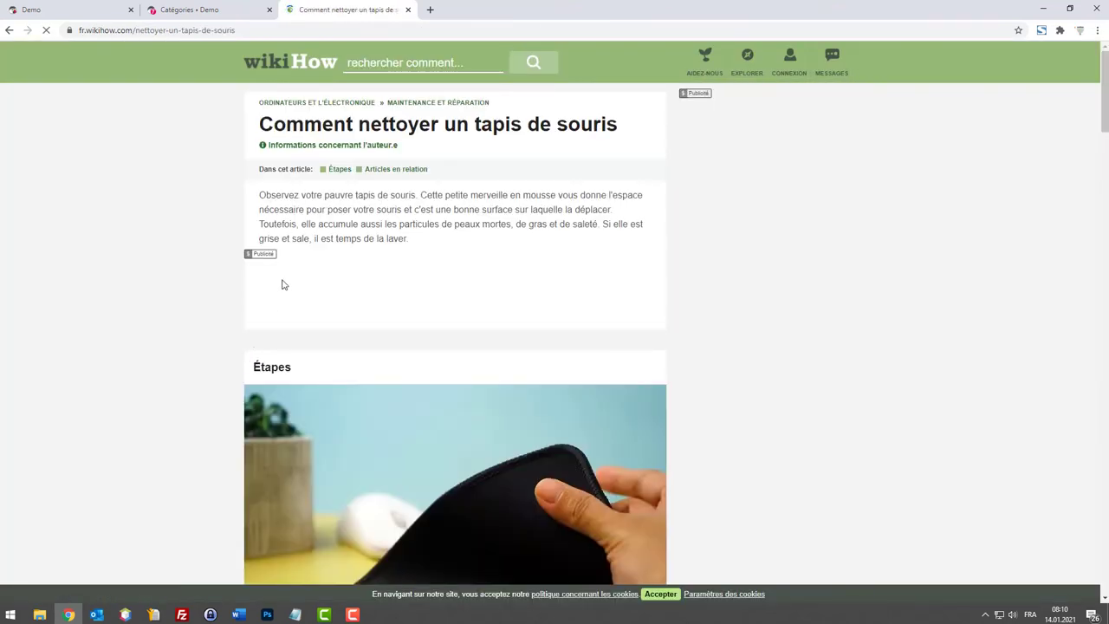
{"action": "scroll", "coordinate": [286, 286], "scroll_direction": "down", "scroll_amount": 3}
{"action": "scroll", "coordinate": [406, 291], "scroll_direction": "up", "scroll_amount": 3}
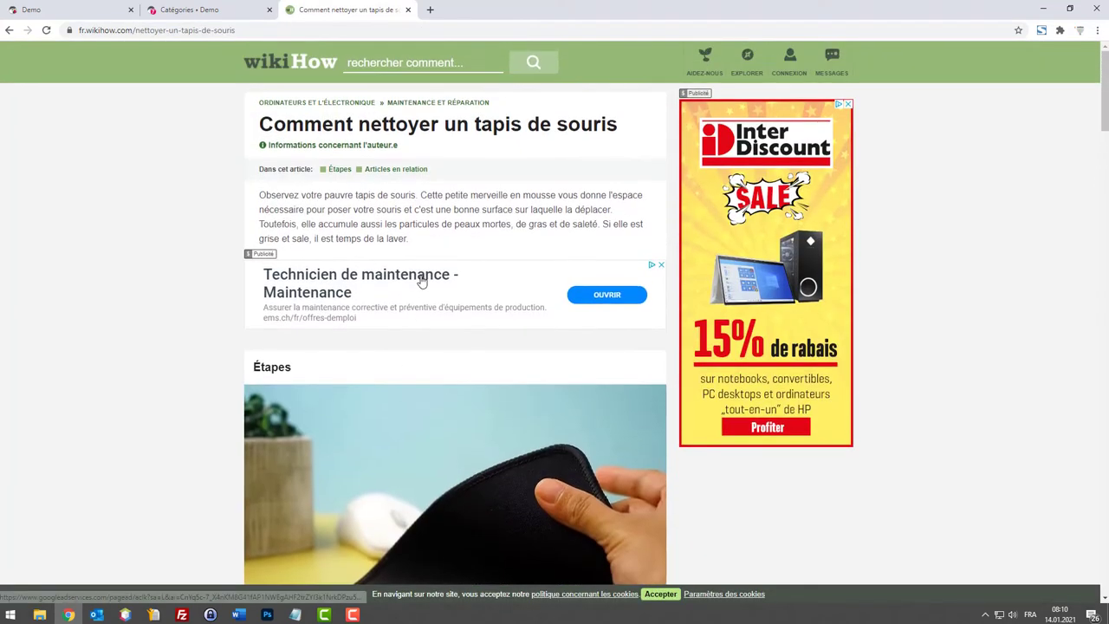
{"action": "scroll", "coordinate": [423, 282], "scroll_direction": "down", "scroll_amount": 4}
{"action": "scroll", "coordinate": [434, 285], "scroll_direction": "down", "scroll_amount": 10}
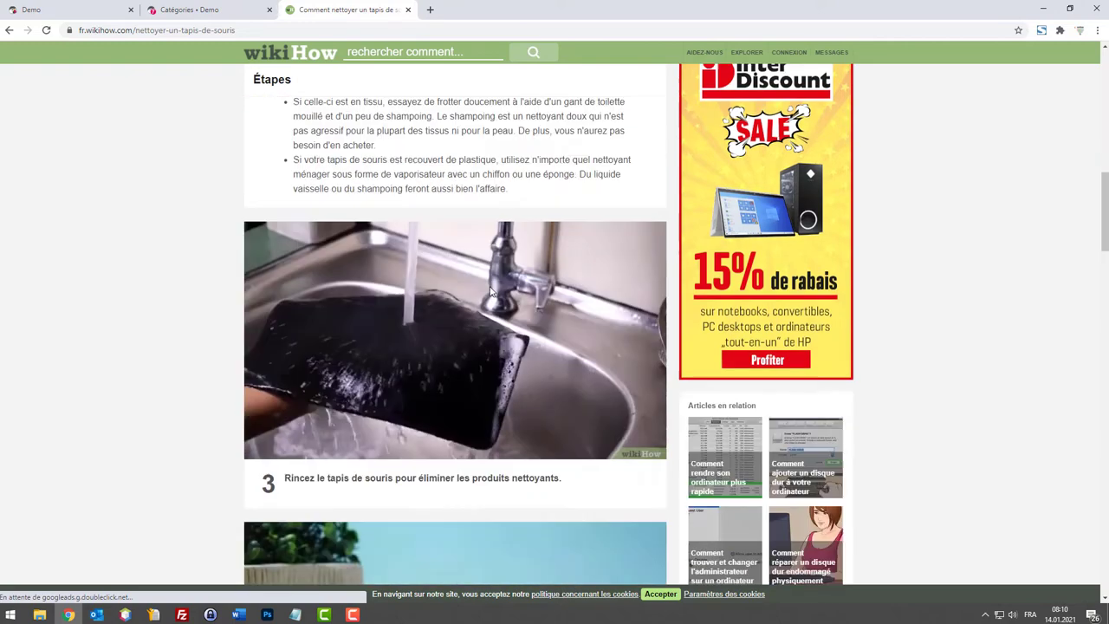
{"action": "scroll", "coordinate": [546, 308], "scroll_direction": "down", "scroll_amount": 7}
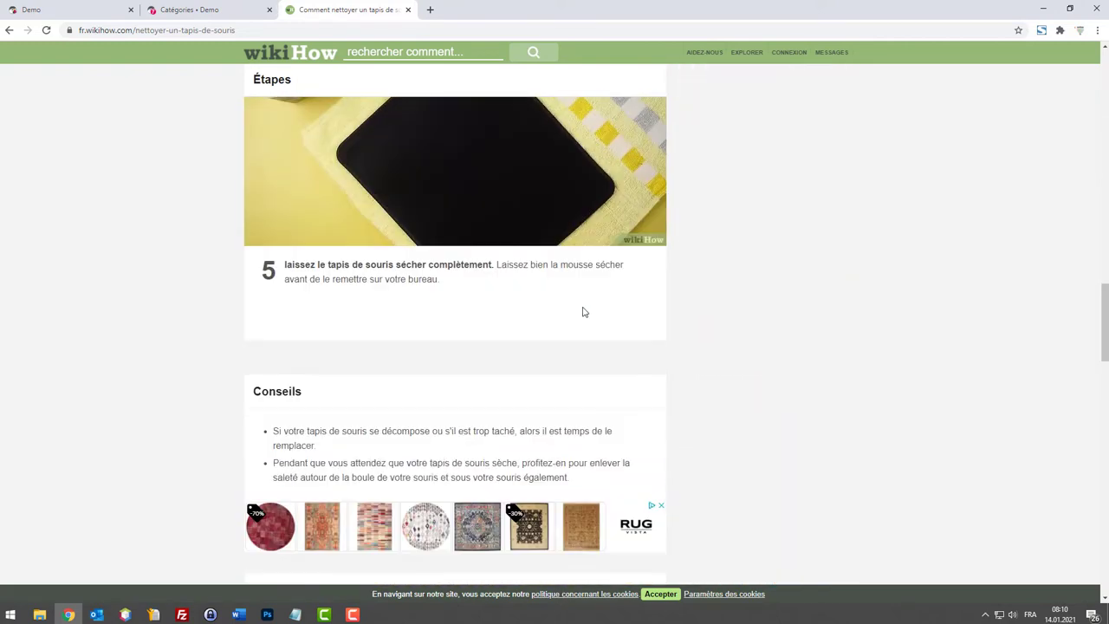
{"action": "scroll", "coordinate": [584, 314], "scroll_direction": "up", "scroll_amount": 7}
{"action": "scroll", "coordinate": [584, 312], "scroll_direction": "up", "scroll_amount": 5}
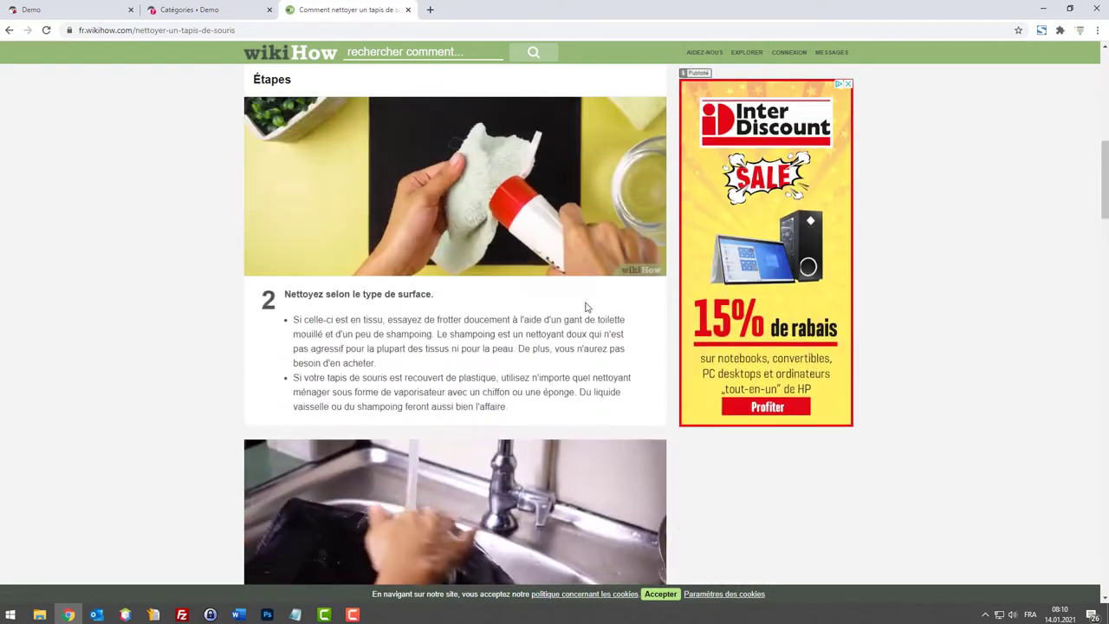
{"action": "scroll", "coordinate": [603, 301], "scroll_direction": "down", "scroll_amount": 9}
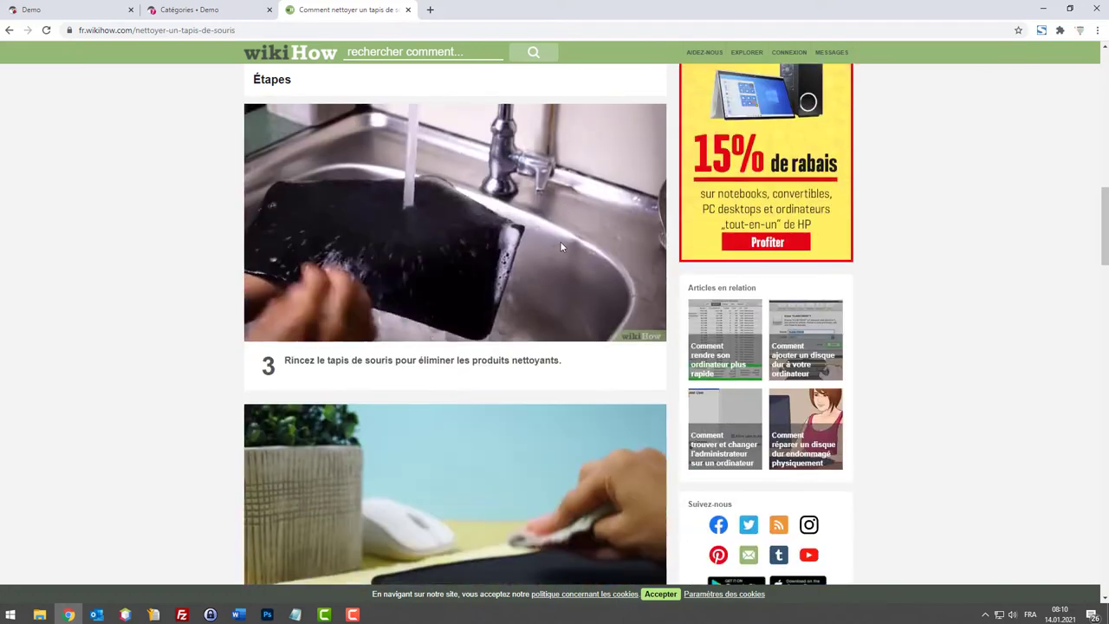
{"action": "scroll", "coordinate": [584, 273], "scroll_direction": "down", "scroll_amount": 3}
{"action": "scroll", "coordinate": [584, 270], "scroll_direction": "up", "scroll_amount": 8}
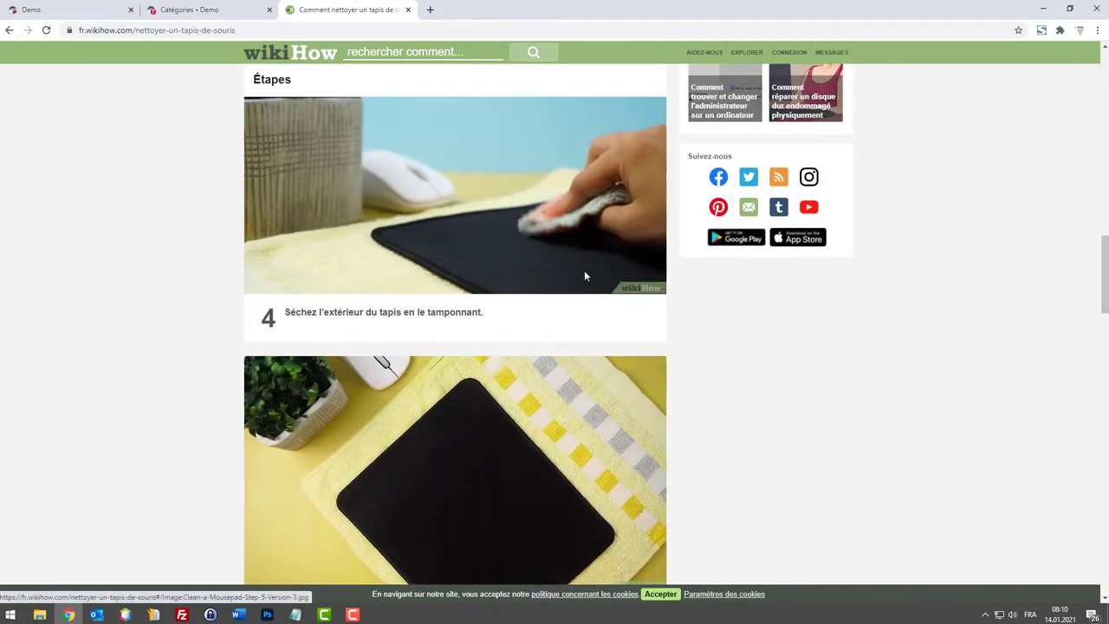
{"action": "scroll", "coordinate": [520, 247], "scroll_direction": "up", "scroll_amount": 7}
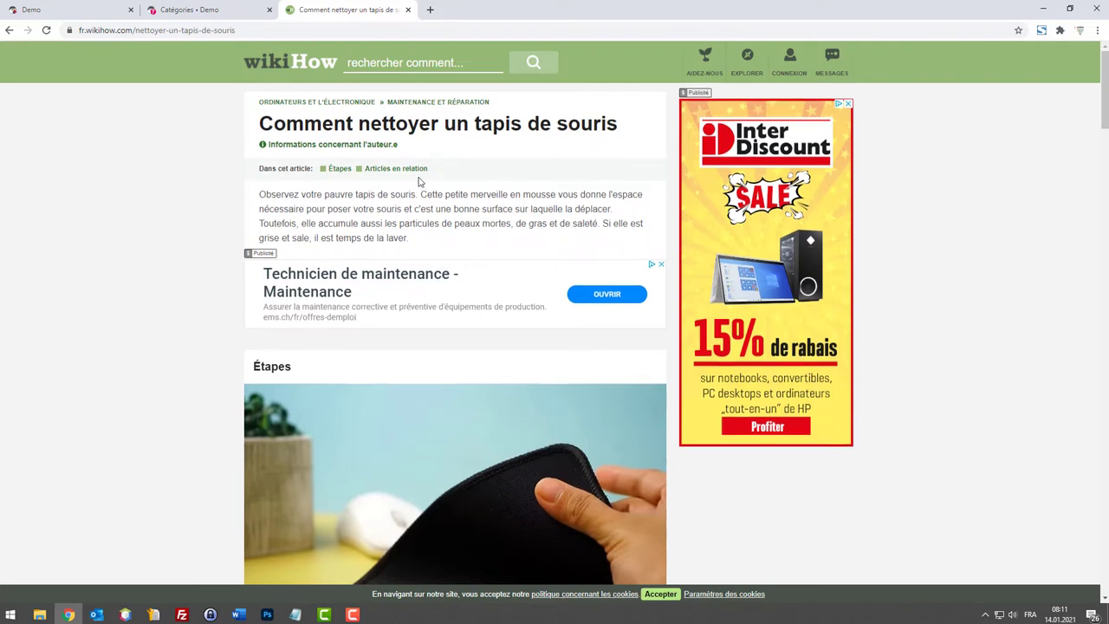
Review the wikiHow article's introduction and first illustrated step, and close the article.
{"action": "scroll", "coordinate": [414, 173], "scroll_direction": "down", "scroll_amount": 3}
{"action": "scroll", "coordinate": [413, 171], "scroll_direction": "up", "scroll_amount": 3}
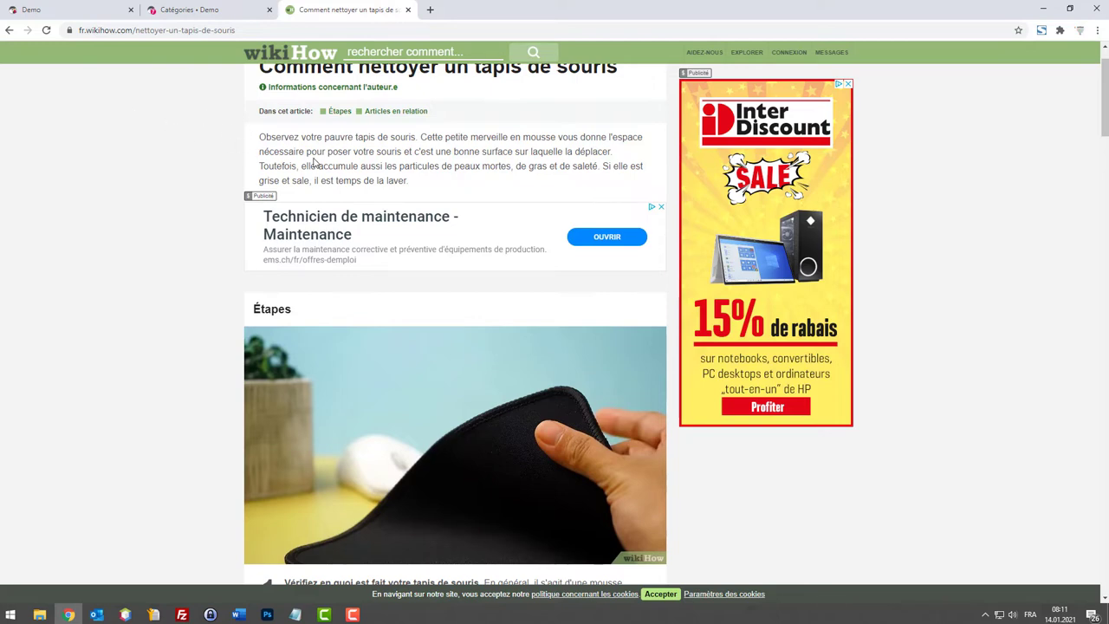
{"action": "scroll", "coordinate": [316, 164], "scroll_direction": "up", "scroll_amount": 1}
{"action": "key", "text": "ctrl+w"}
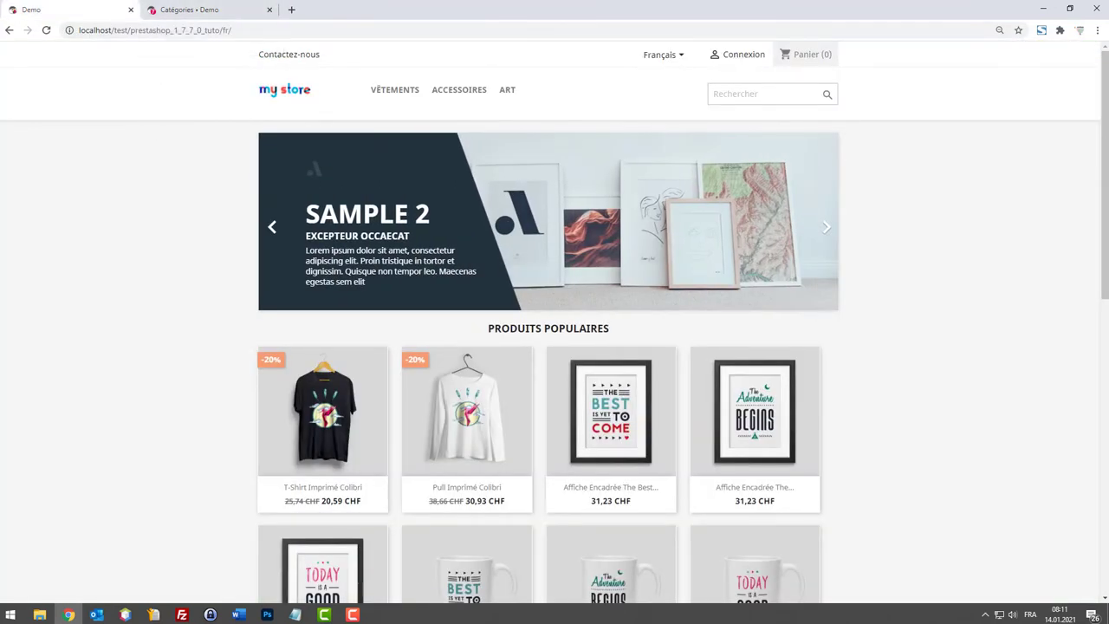
{"action": "key", "text": "alt+Tab"}
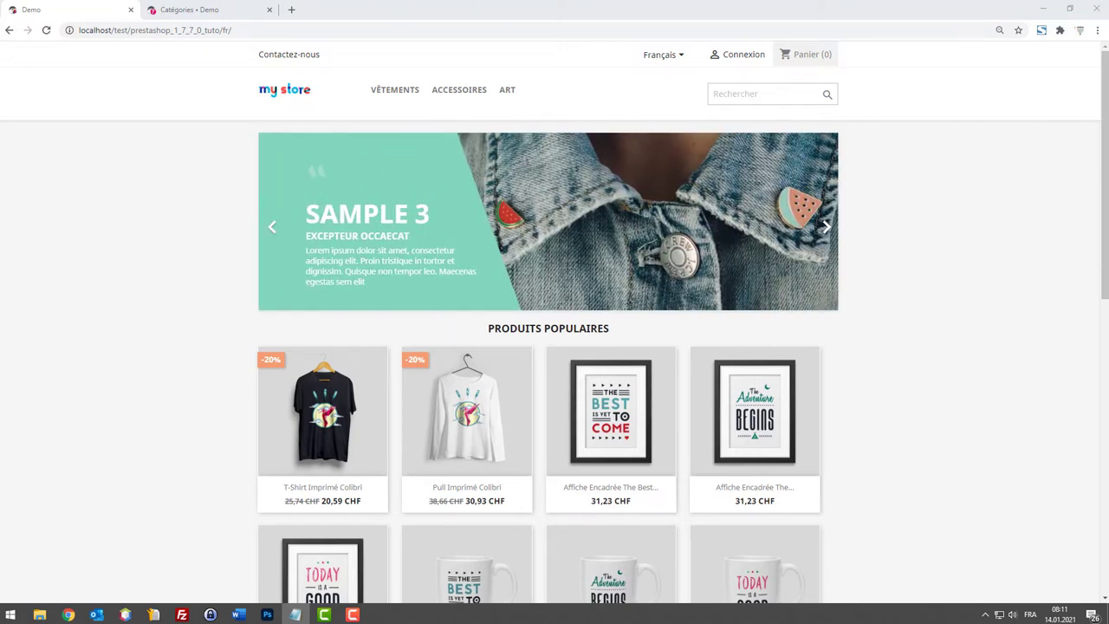
{"action": "left_click", "coordinate": [205, 149]}
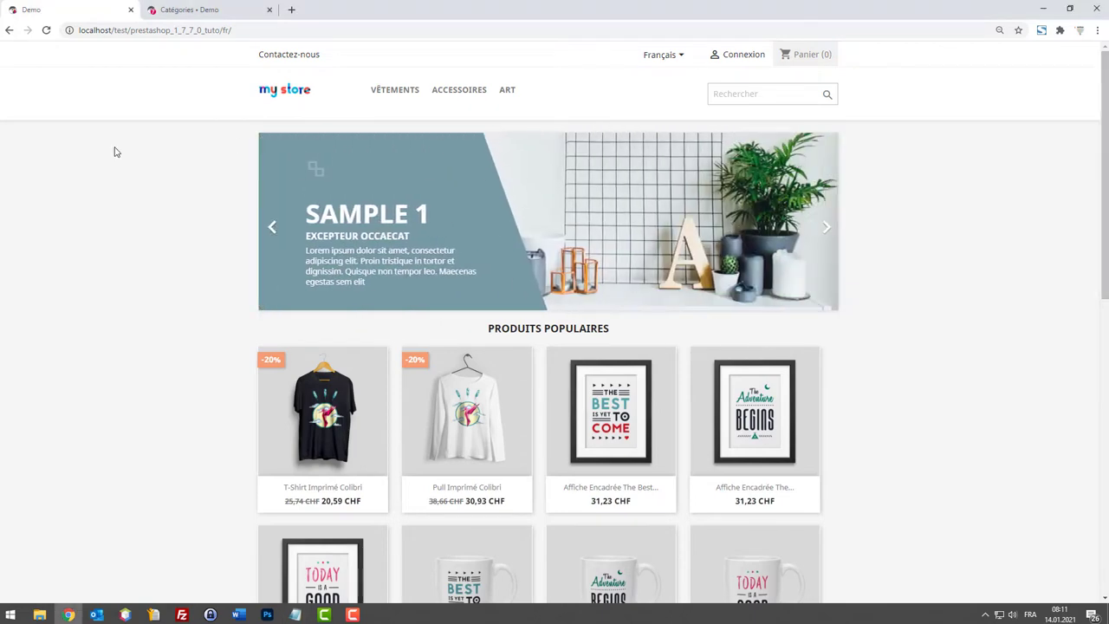
{"action": "key", "text": "ctrl+t"}
{"action": "type", "text": "https://www.webbax.ch/2017/04/10/prestashop-1-7-optimiser-pages-cms-ep-18/"}
{"action": "key", "text": "Return"}
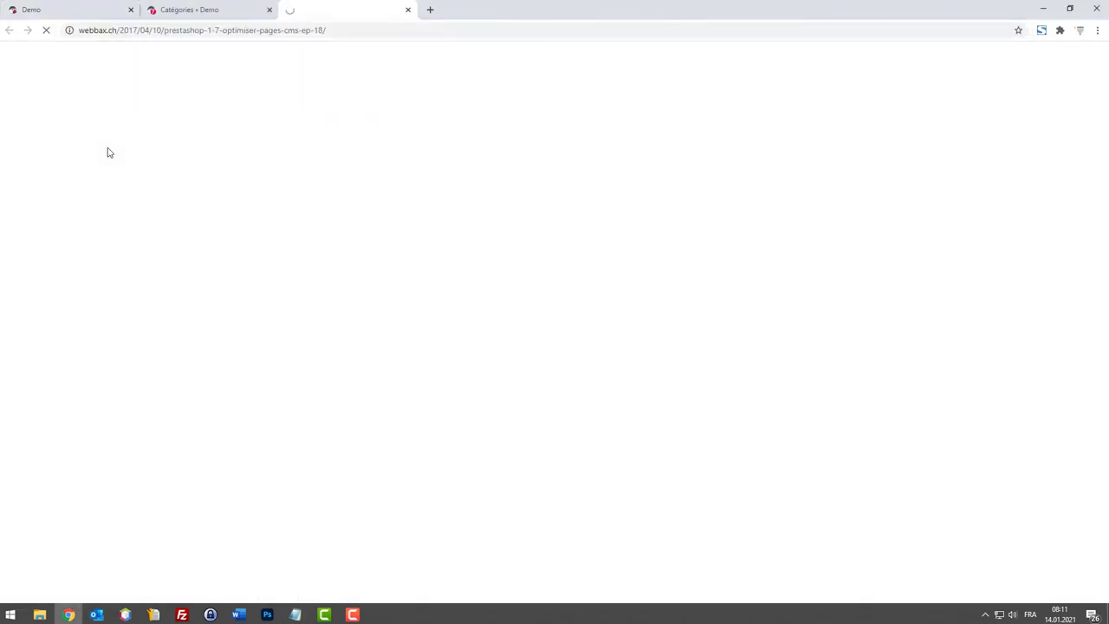
Download the tutorial's resource archive tuto18.zip from the article's Ressources section.
{"action": "scroll", "coordinate": [594, 218], "scroll_direction": "down", "scroll_amount": 10}
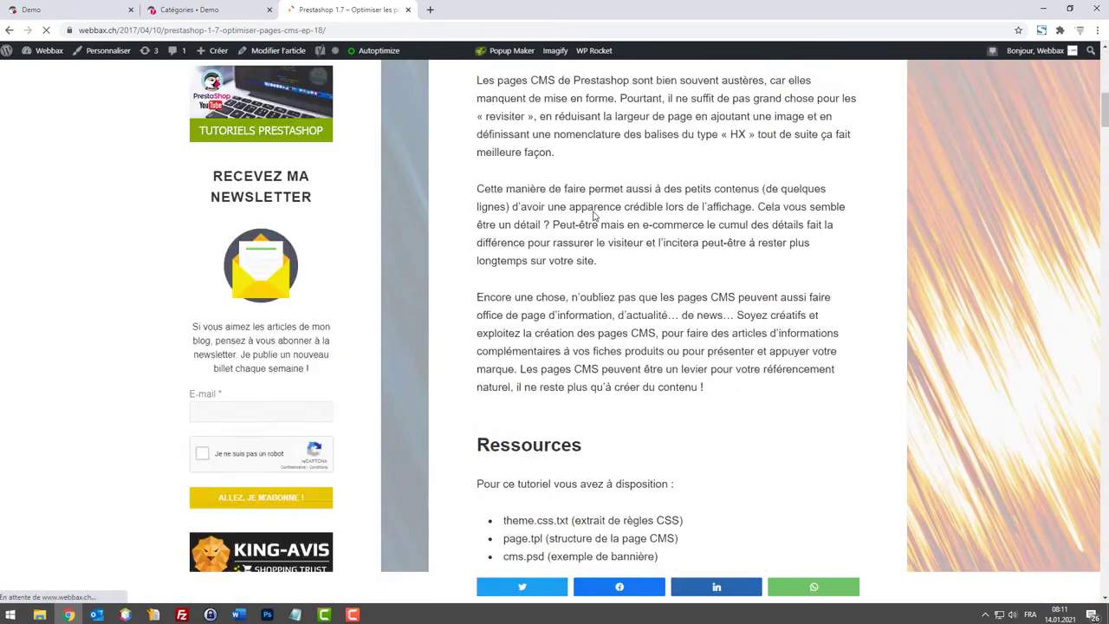
{"action": "scroll", "coordinate": [649, 233], "scroll_direction": "up", "scroll_amount": 5}
{"action": "left_click", "coordinate": [517, 140]}
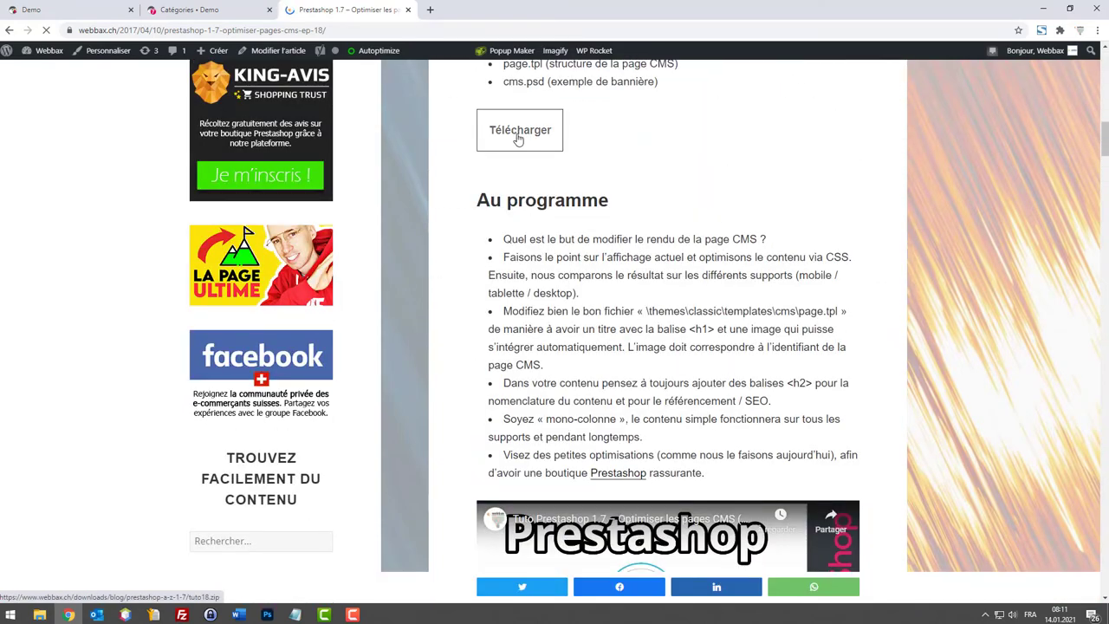
{"action": "left_click", "coordinate": [481, 305]}
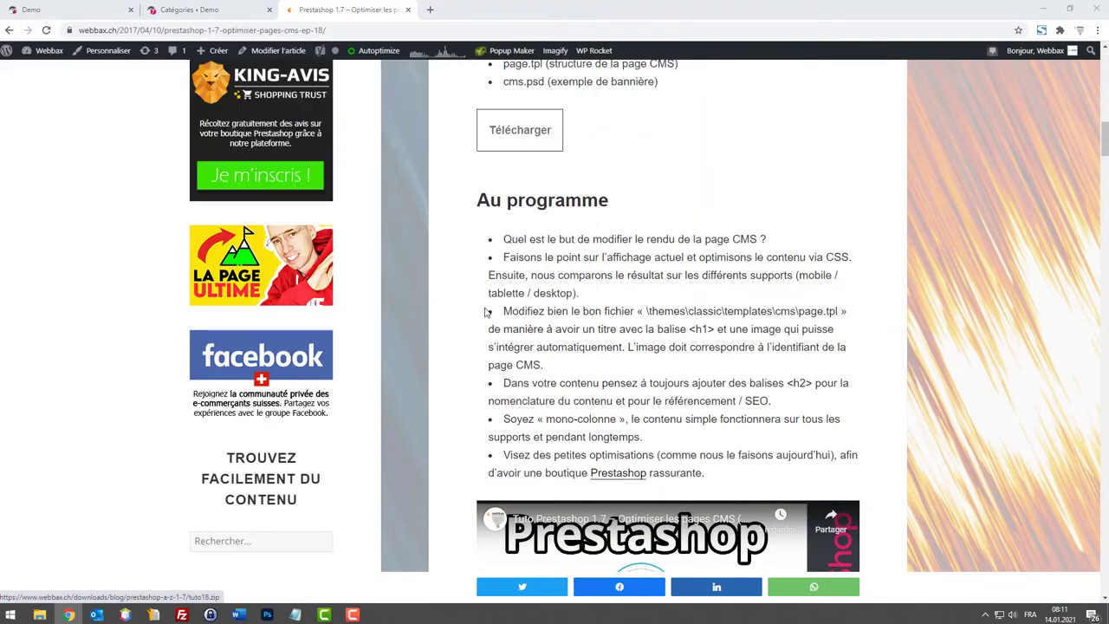
Open themes.css.txt from the downloaded tuto18.zip archive and copy its entire content, including the "Webbax - tuto 18" comment.
{"action": "left_click", "coordinate": [56, 586]}
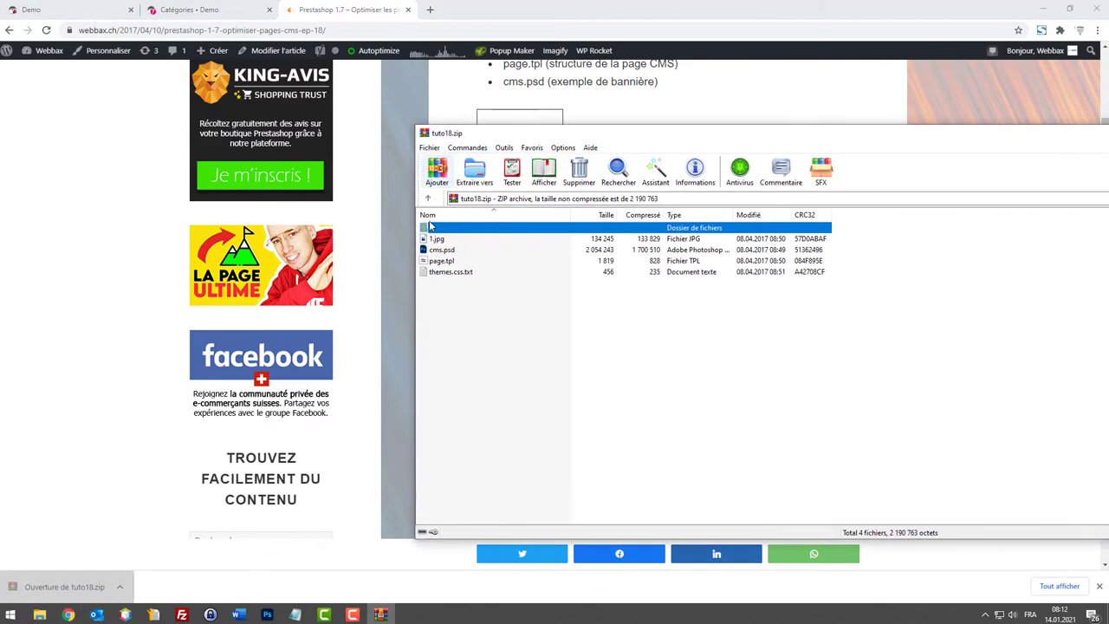
{"action": "left_click", "coordinate": [435, 272]}
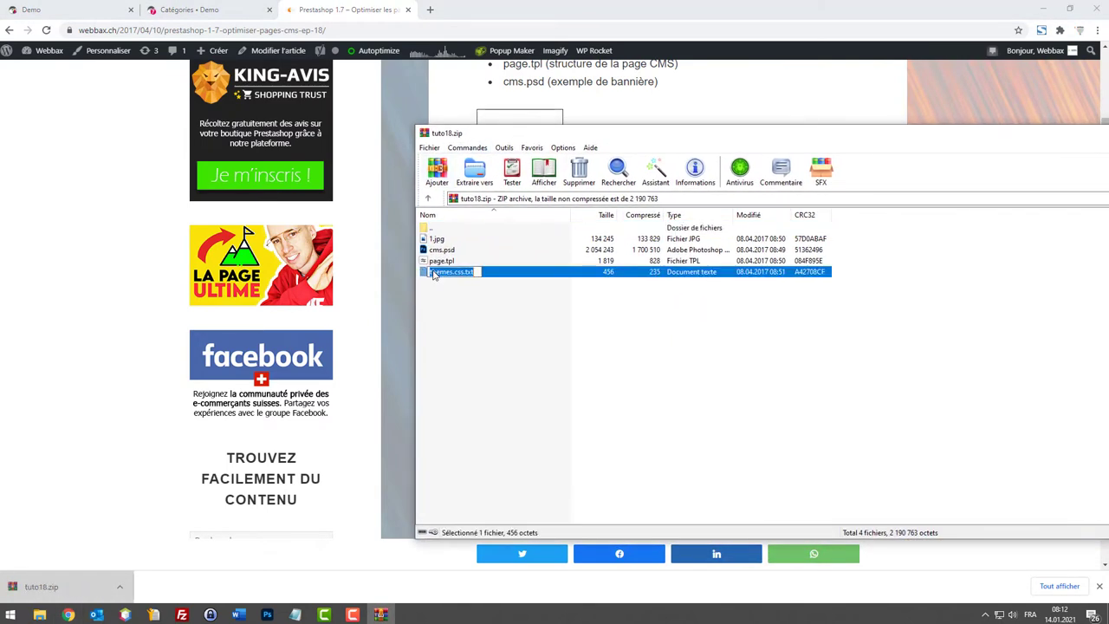
{"action": "double_click", "coordinate": [435, 272]}
{"action": "key", "text": "ctrl+a"}
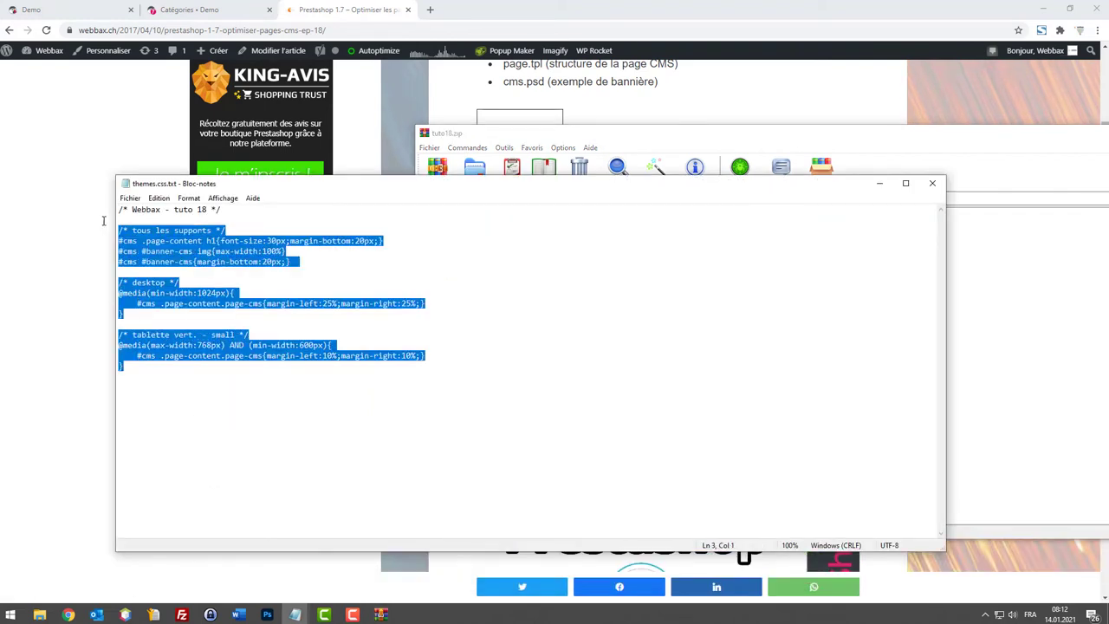
{"action": "left_click", "coordinate": [188, 380]}
{"action": "left_click_drag", "start_coordinate": [124, 365], "coordinate": [115, 209]}
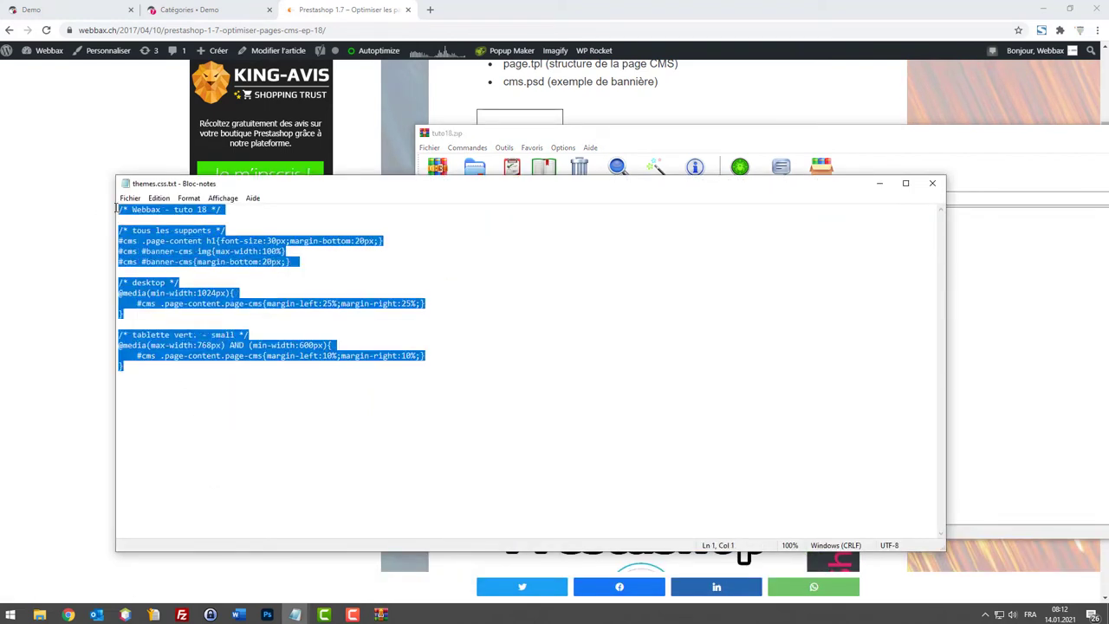
Switch to NetBeans and open custom.css from the classic theme's assets/css folder in the prestashop_1_7_7_0_tuto project.
{"action": "left_click", "coordinate": [123, 614]}
{"action": "left_click", "coordinate": [15, 79]}
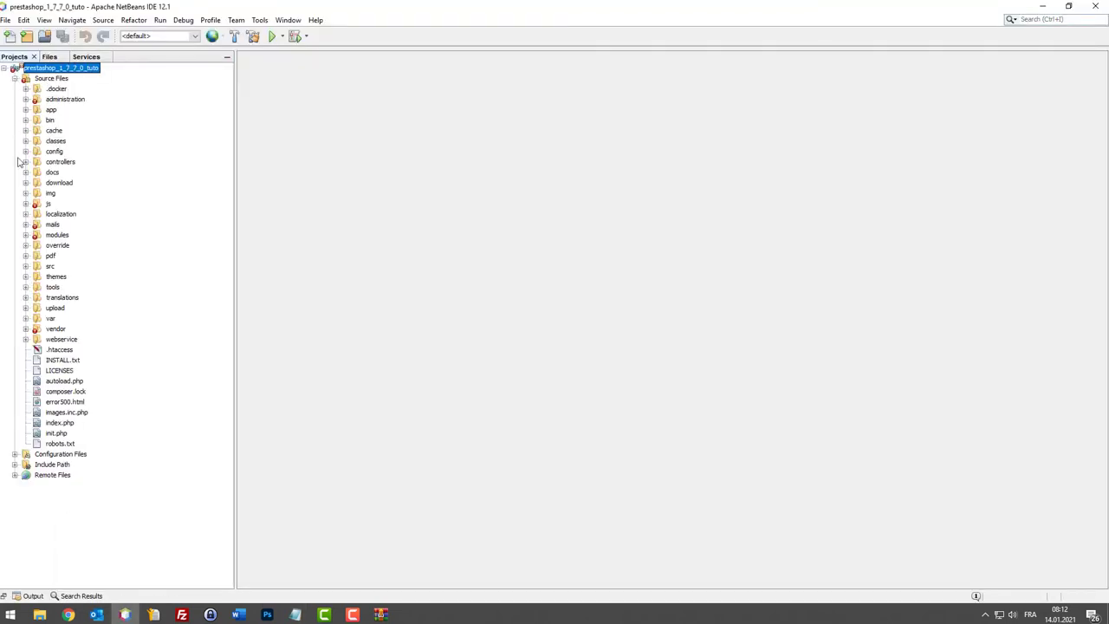
{"action": "left_click", "coordinate": [25, 276]}
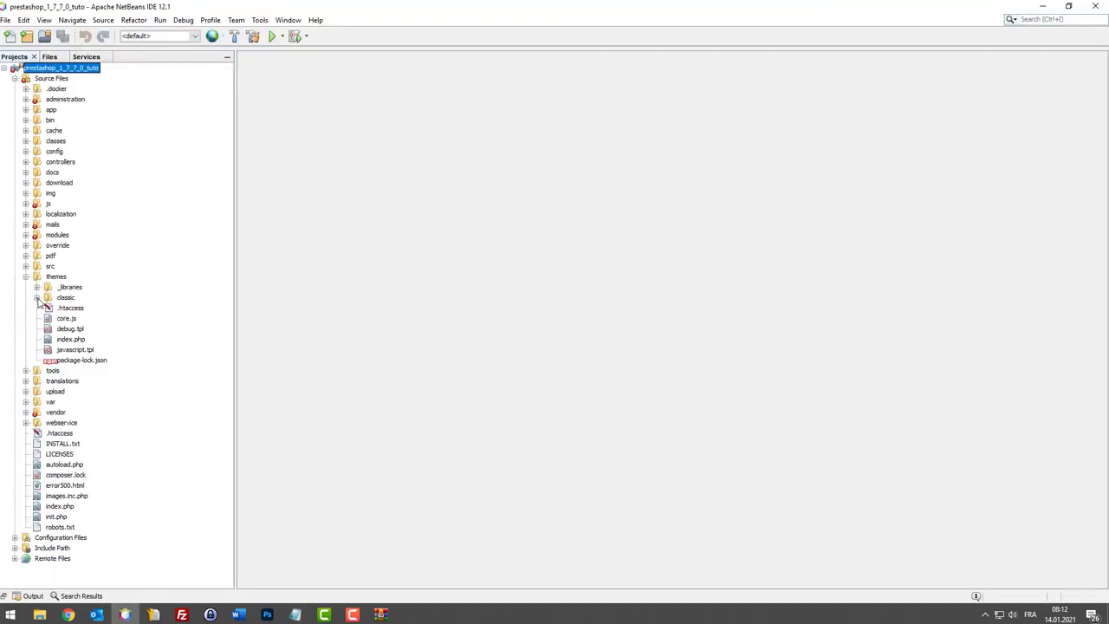
{"action": "left_click", "coordinate": [36, 298]}
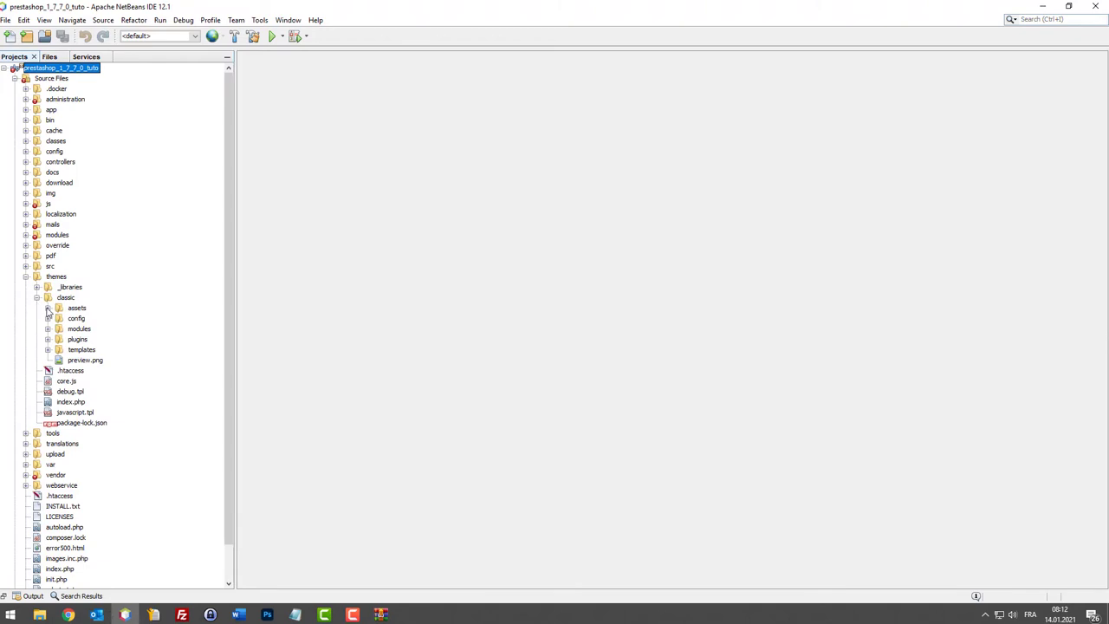
{"action": "left_click", "coordinate": [47, 309]}
{"action": "left_click", "coordinate": [59, 329]}
{"action": "scroll", "coordinate": [64, 329], "scroll_direction": "down", "scroll_amount": 2}
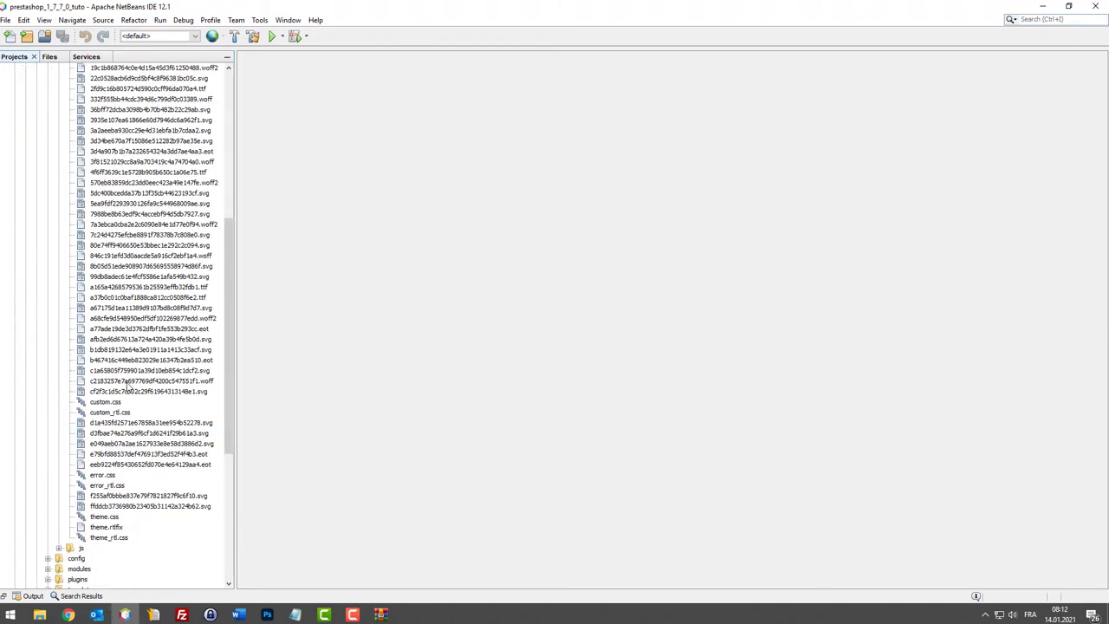
{"action": "left_click", "coordinate": [105, 403]}
{"action": "double_click", "coordinate": [105, 404]}
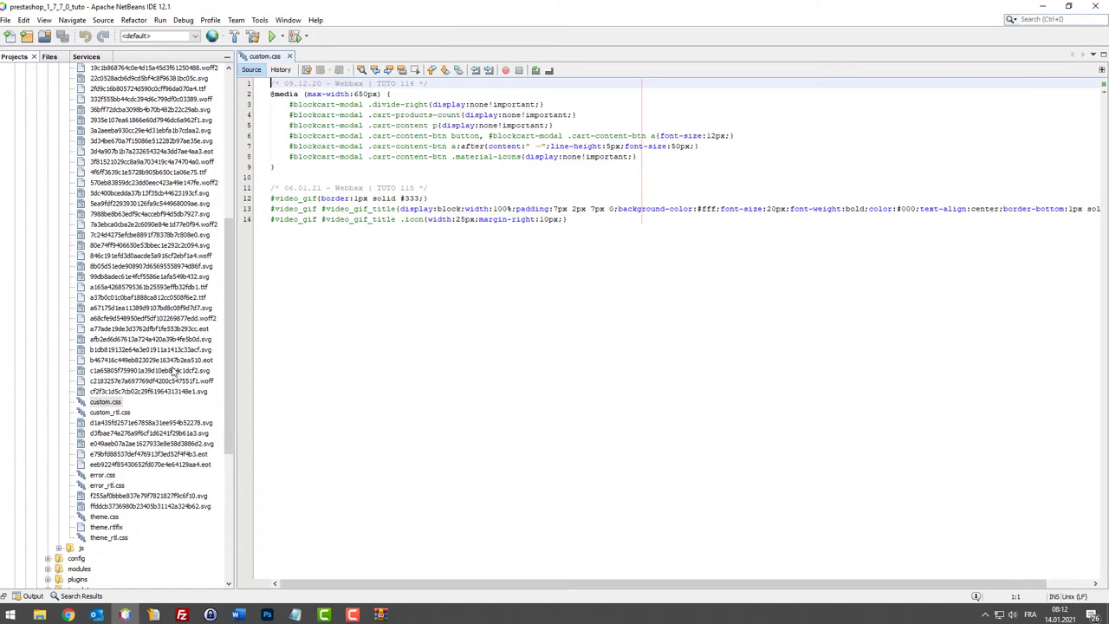
Append the copied tuto 18 CMS page rules at the end of custom.css and save the file.
{"action": "left_click", "coordinate": [630, 229]}
{"action": "key", "text": "Return"}
{"action": "type", "text": "/* Webbax - tuto 18 */  /* tous les supports */ #cms .page-content h1{font-size:30px;margin-bottom:20px;} #cms #banner-cms img{max-width:100%} #cms #banner-cms{margin-bottom:20px;}  /* desktop */ @media (min-width:1024px){     #cms .page-content.page-cms{margin-left:25%;margin-right:25%;} }  /* tablette vert. - small */ @media (max-width:768px) AND (min-width:600px){     #cms .page-content.page-cms{margin-left:10%;margin-right:10%;} }"}
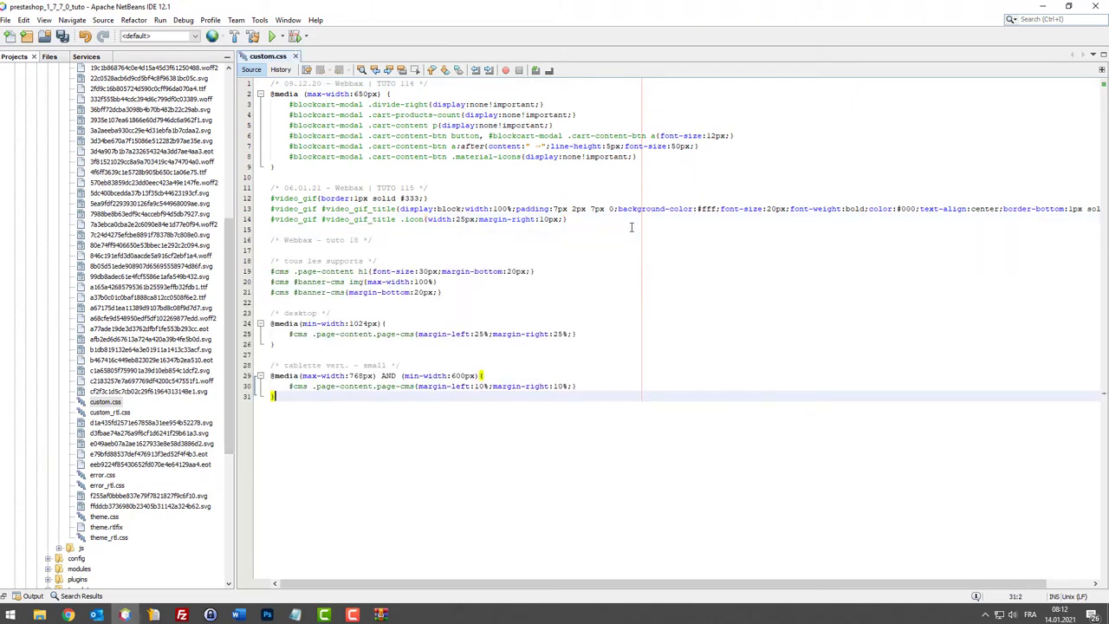
{"action": "key", "text": "ctrl+s"}
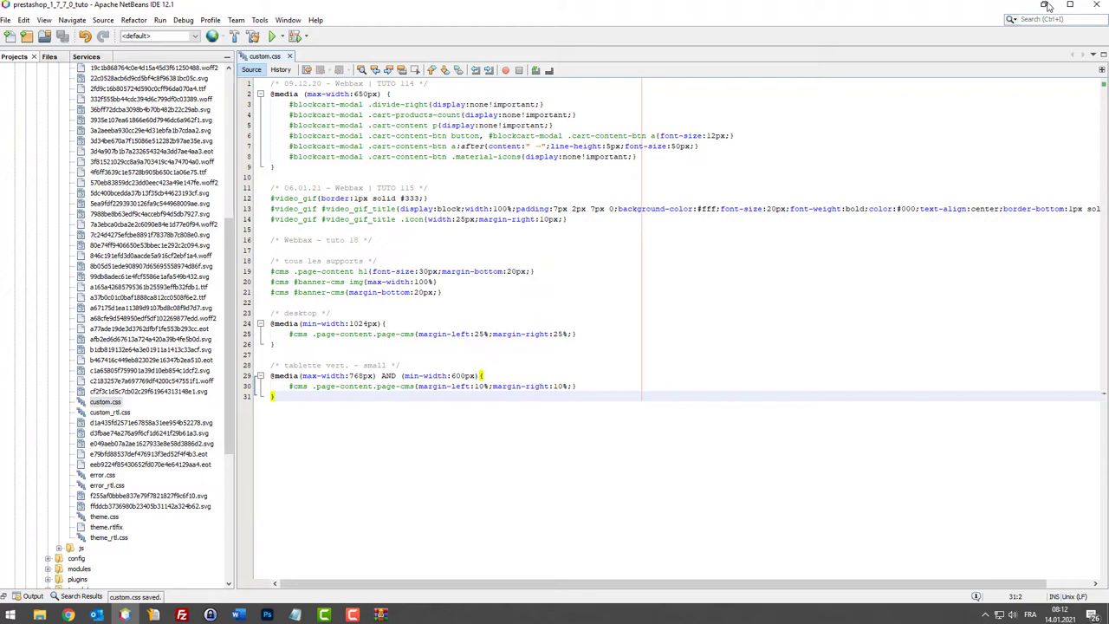
{"action": "left_click", "coordinate": [1046, 6]}
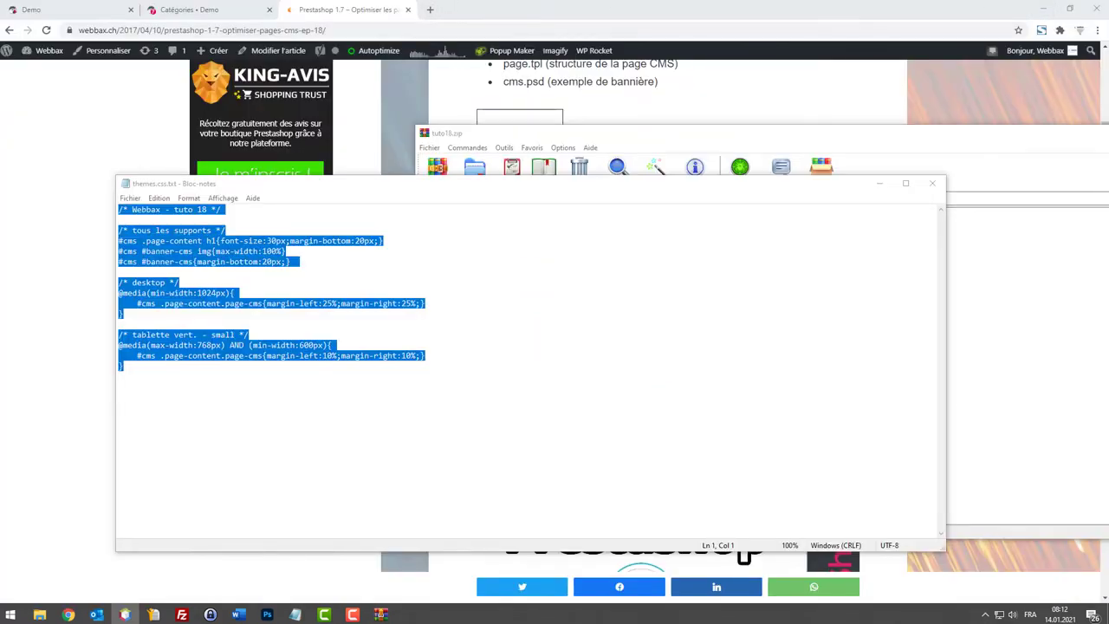
Return to the store's front office in the browser and look over the home page from the slider down to the footer.
{"action": "left_click", "coordinate": [622, 137]}
{"action": "left_click", "coordinate": [216, 10]}
{"action": "left_click", "coordinate": [35, 9]}
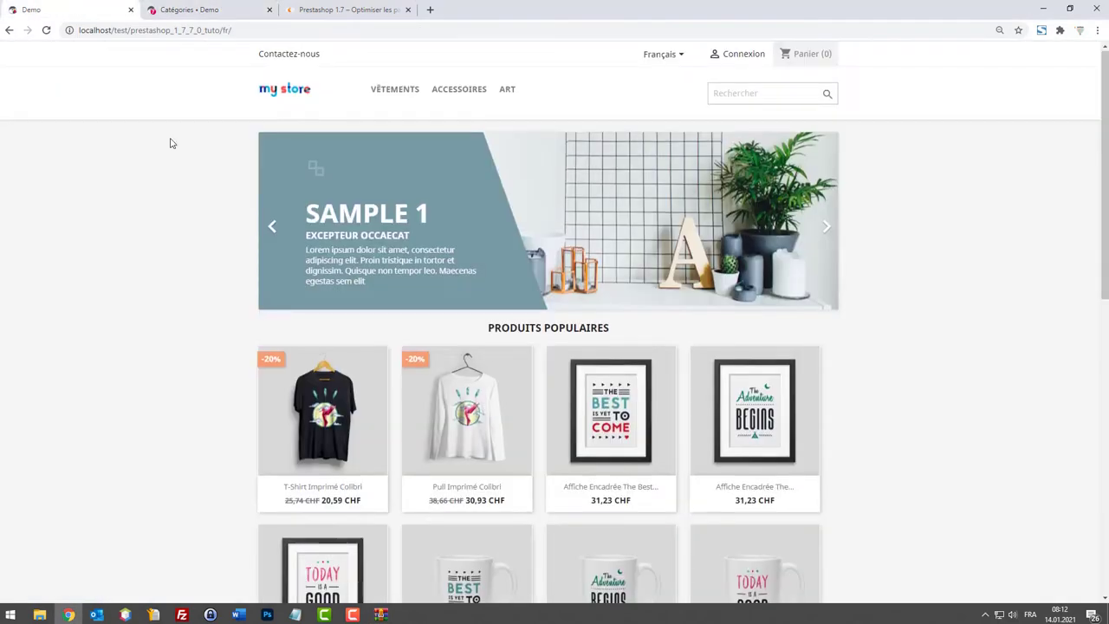
{"action": "scroll", "coordinate": [510, 258], "scroll_direction": "down", "scroll_amount": 8}
{"action": "scroll", "coordinate": [417, 179], "scroll_direction": "up", "scroll_amount": 3}
{"action": "scroll", "coordinate": [417, 179], "scroll_direction": "up", "scroll_amount": 3}
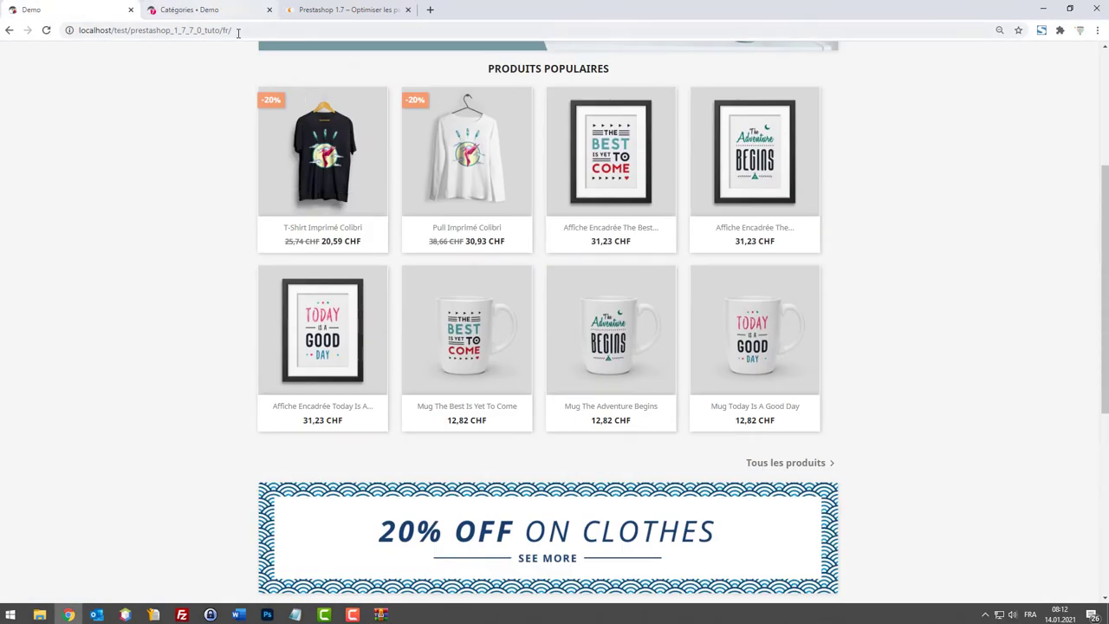
{"action": "scroll", "coordinate": [501, 426], "scroll_direction": "down", "scroll_amount": 1}
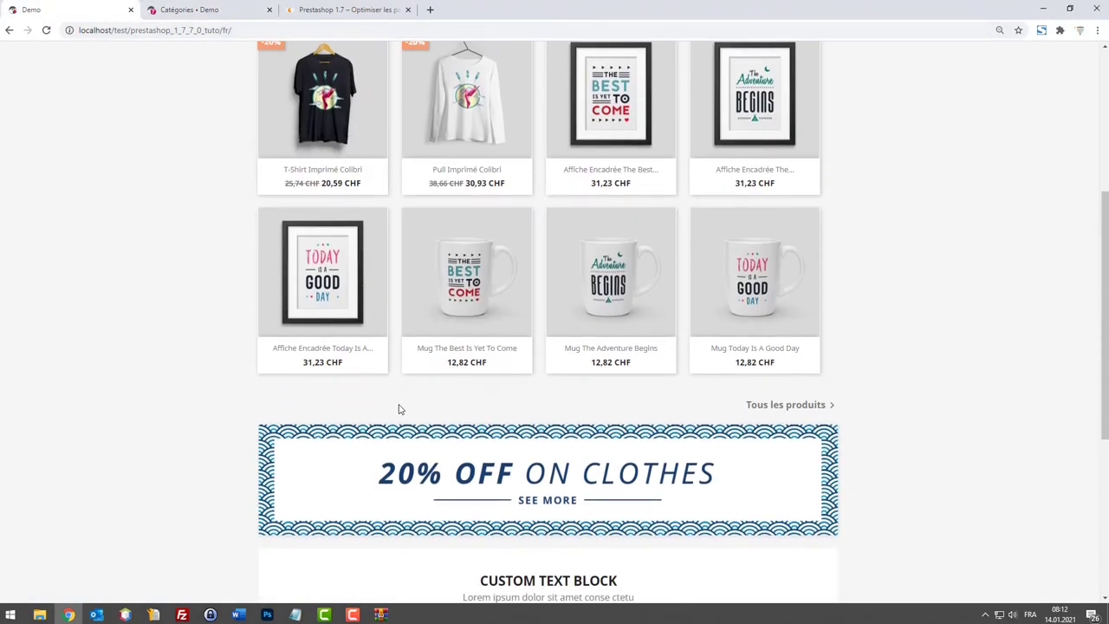
{"action": "scroll", "coordinate": [166, 186], "scroll_direction": "up", "scroll_amount": 3}
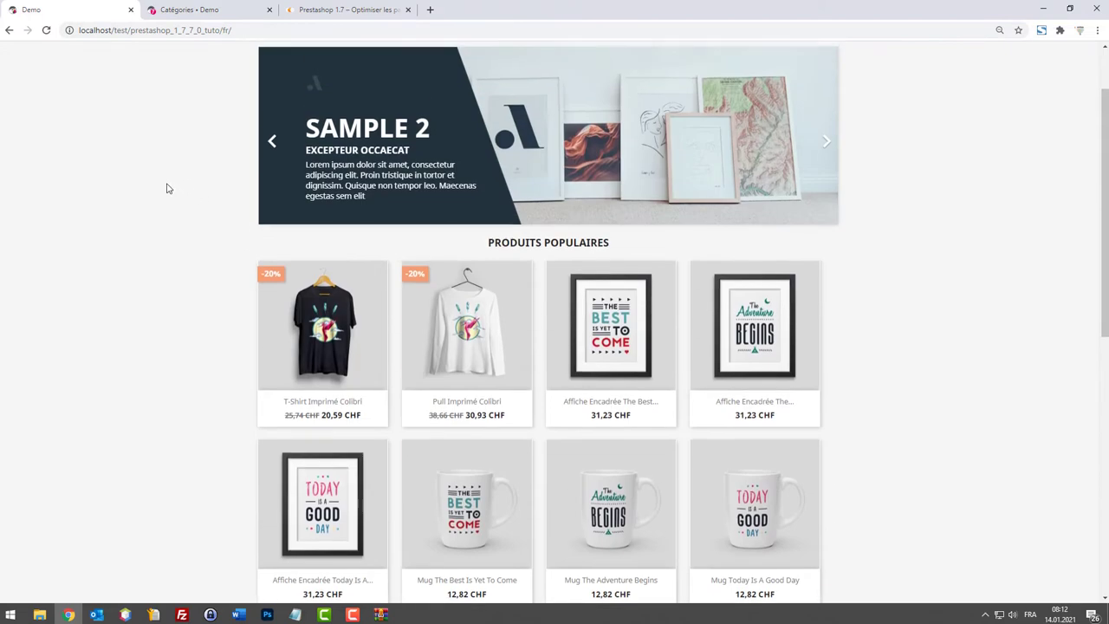
{"action": "scroll", "coordinate": [199, 225], "scroll_direction": "down", "scroll_amount": 6}
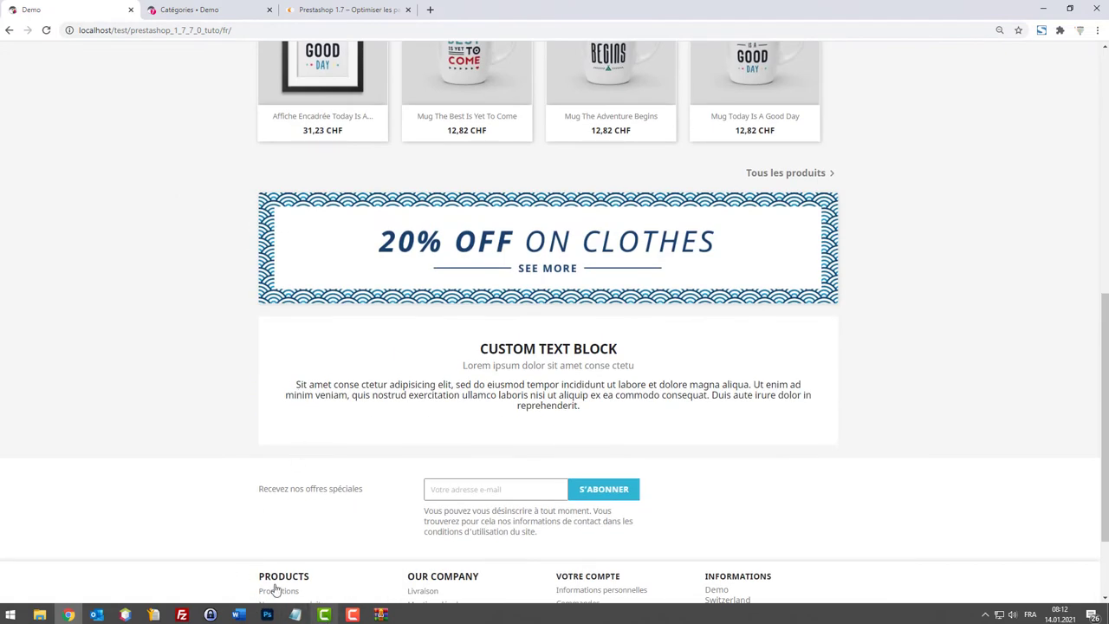
Go back to custom.css in NetBeans, undo the insertion of the tuto 18 rules, and save the file.
{"action": "left_click", "coordinate": [126, 615]}
{"action": "key", "text": "ctrl+z"}
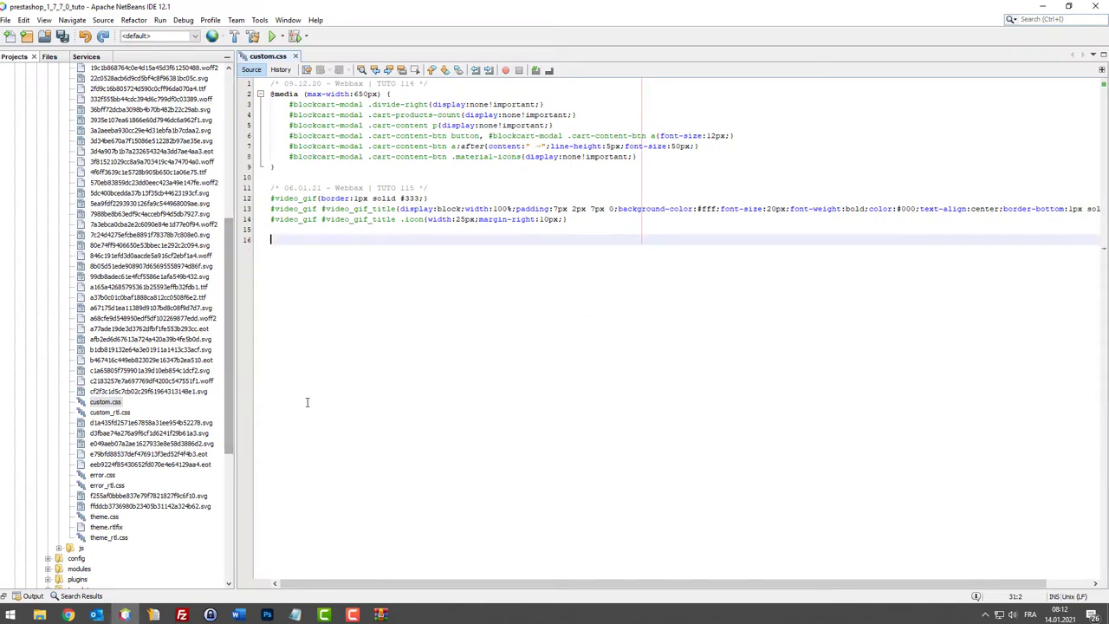
{"action": "key", "text": "ctrl+s"}
{"action": "left_click", "coordinate": [1043, 6]}
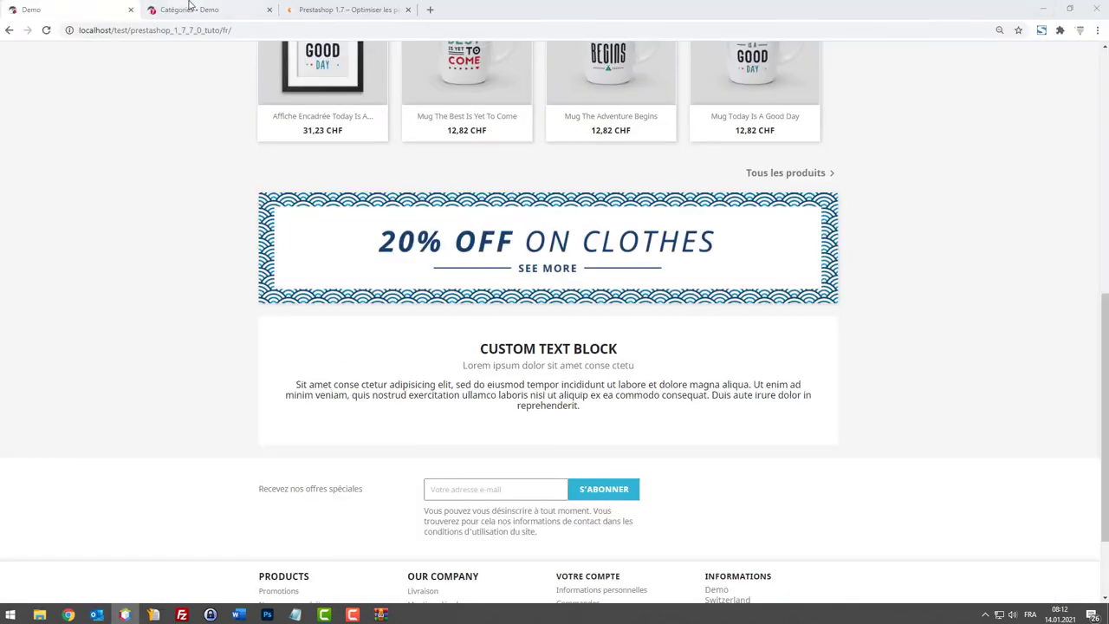
Open the CMS pages list in the PrestaShop back office and view the pages in the Accueil category.
{"action": "left_click", "coordinate": [154, 9]}
{"action": "mouse_move", "coordinate": [39, 395]}
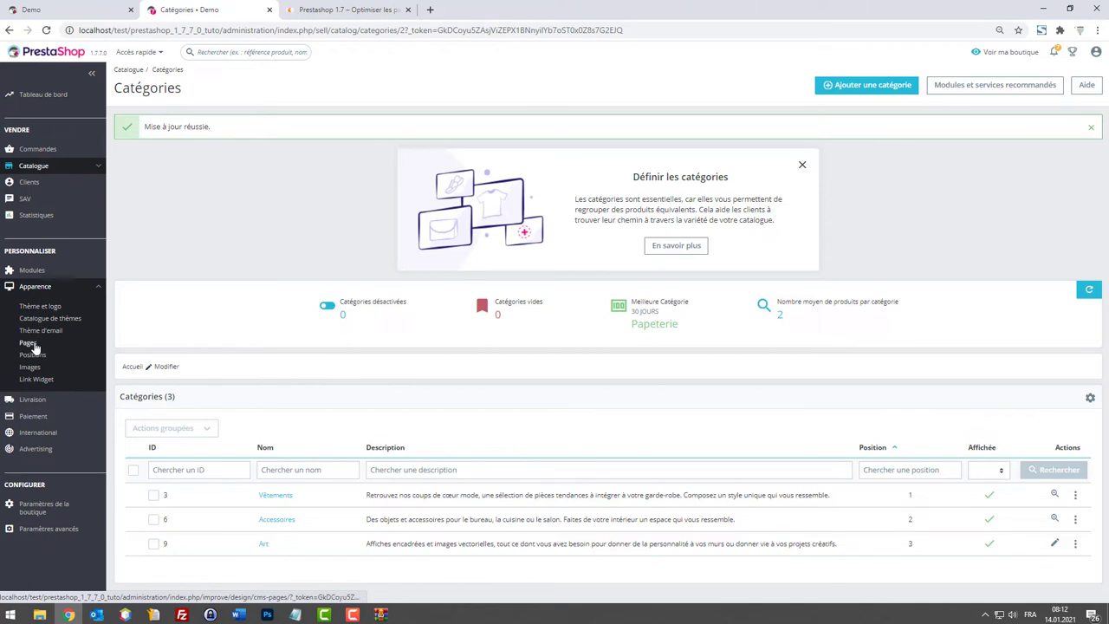
{"action": "left_click", "coordinate": [29, 343]}
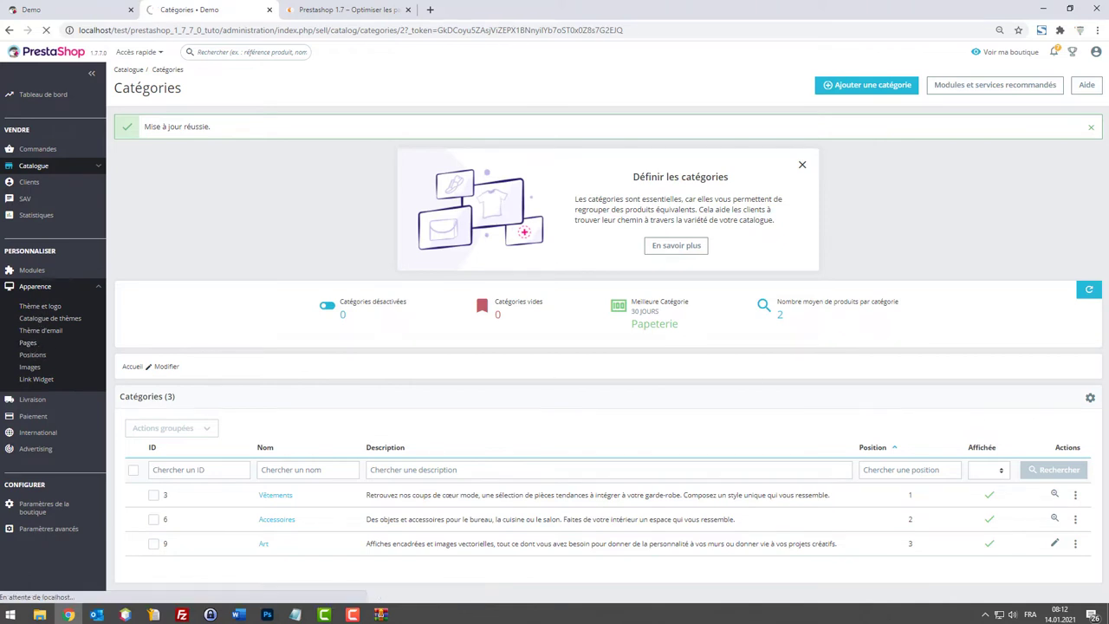
{"action": "scroll", "coordinate": [448, 292], "scroll_direction": "down", "scroll_amount": 3}
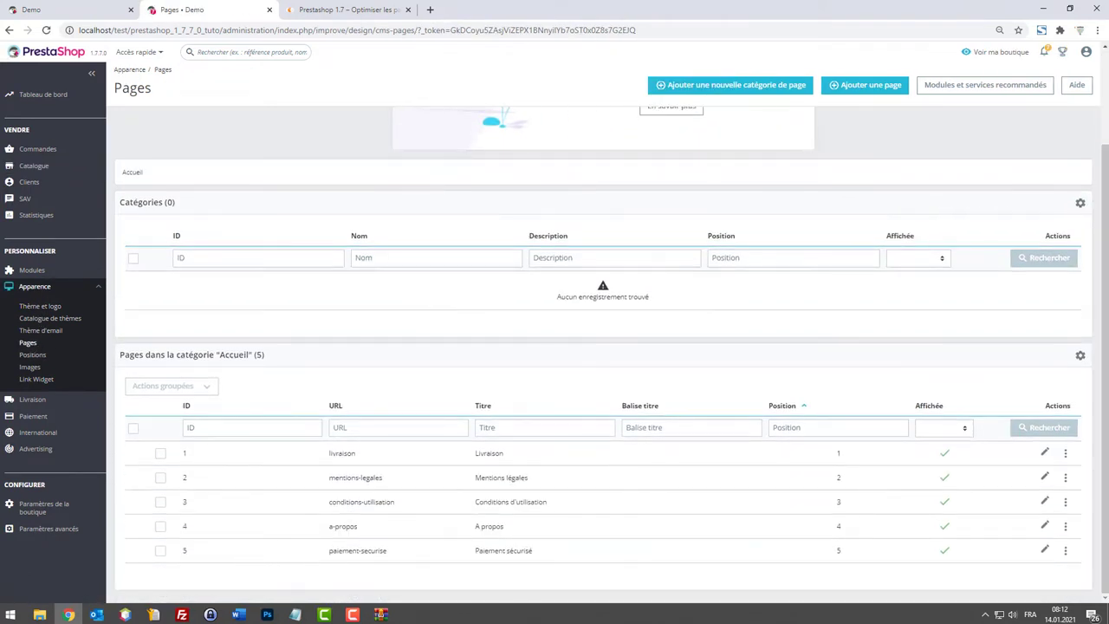
Search Google for "comment nettoyer tapis de souris" in a new tab placed just before the Webbax article.
{"action": "left_click", "coordinate": [296, 615]}
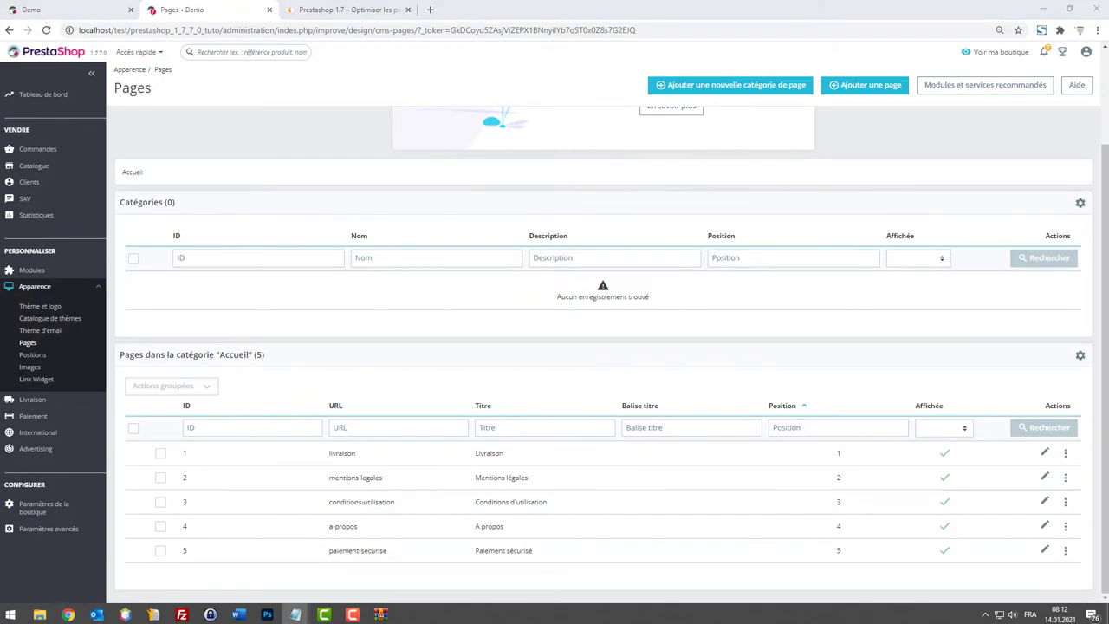
{"action": "left_click", "coordinate": [287, 9]}
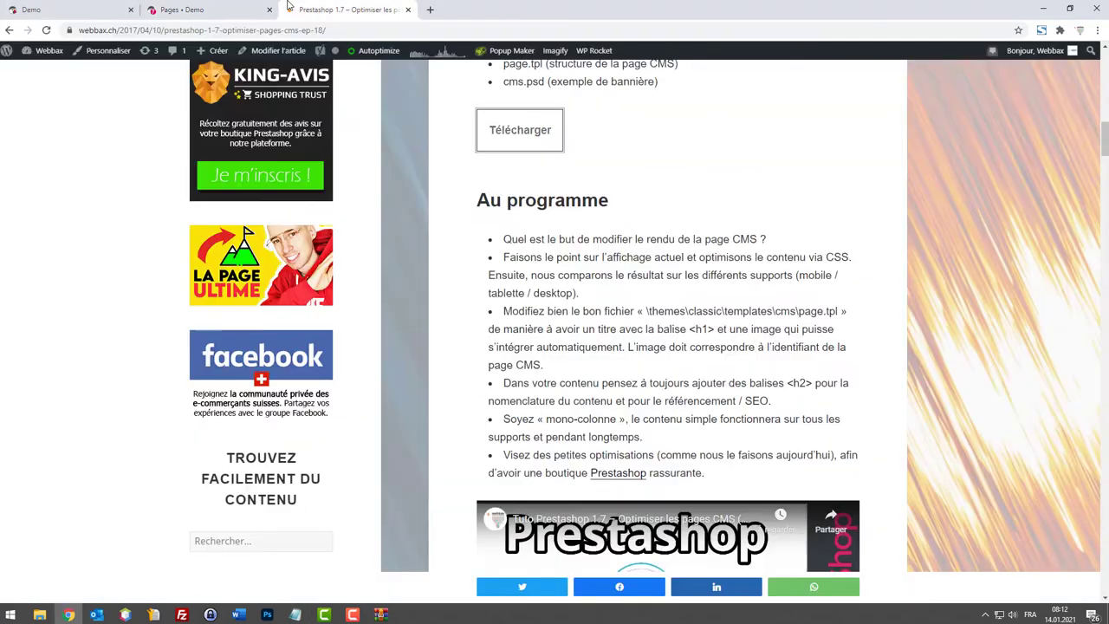
{"action": "left_click", "coordinate": [430, 9]}
{"action": "left_click_drag", "start_coordinate": [447, 15], "coordinate": [324, 6]}
{"action": "type", "text": "commen"}
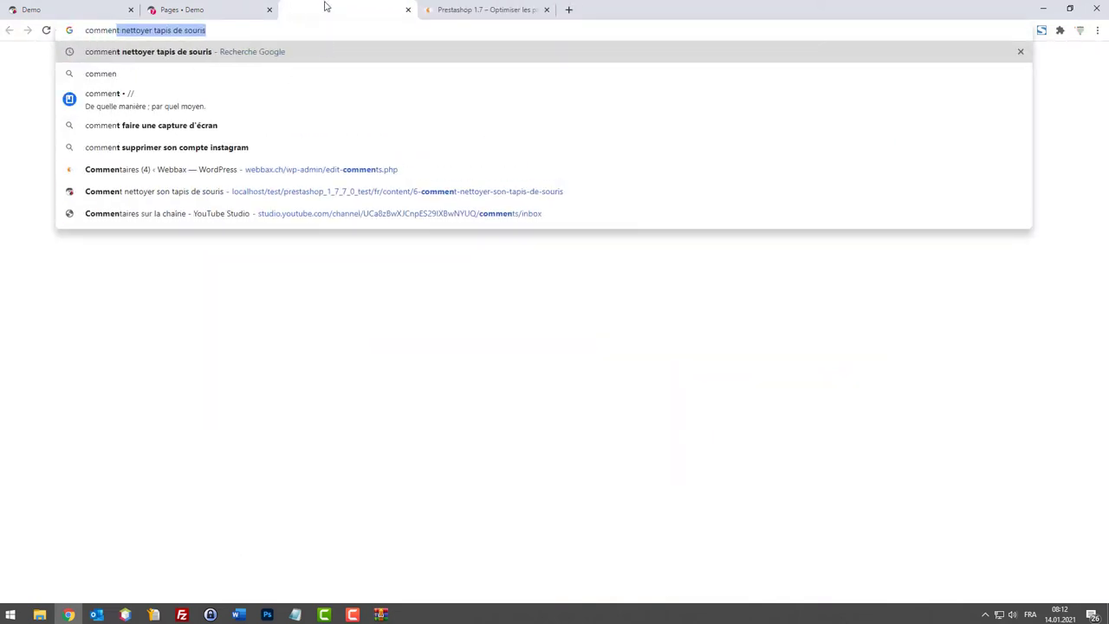
{"action": "key", "text": "Return"}
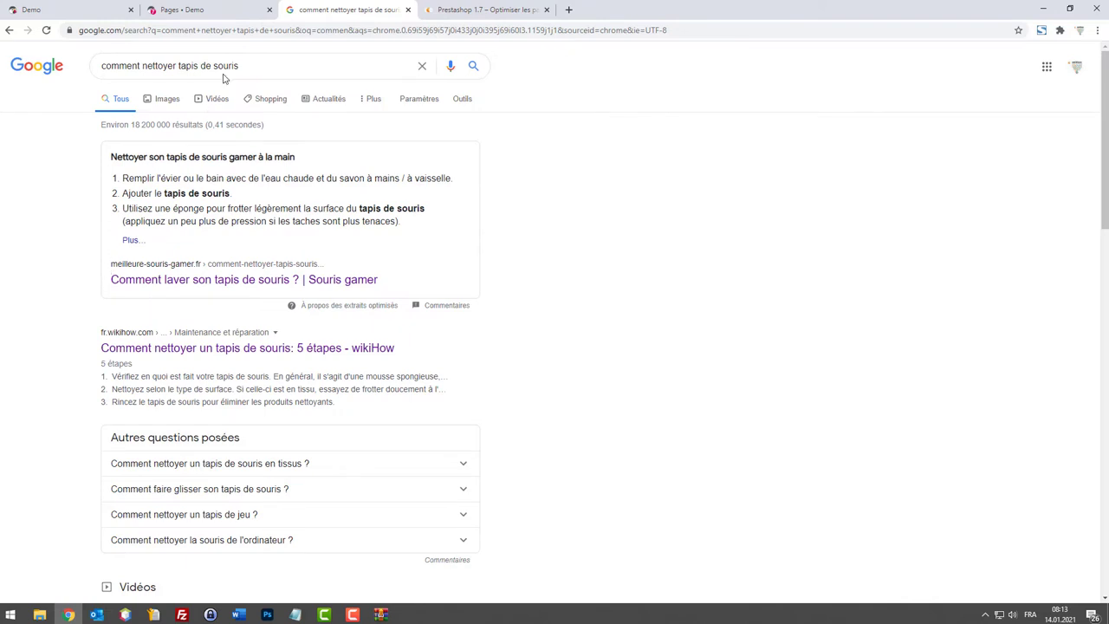
Check Google's suggestions for "tapis de souris comment" and pick "comment nettoyer tapis de souris" as the wording to copy.
{"action": "left_click_drag", "start_coordinate": [237, 67], "coordinate": [2, 22]}
{"action": "type", "text": "ta"}
{"action": "type", "text": "de "}
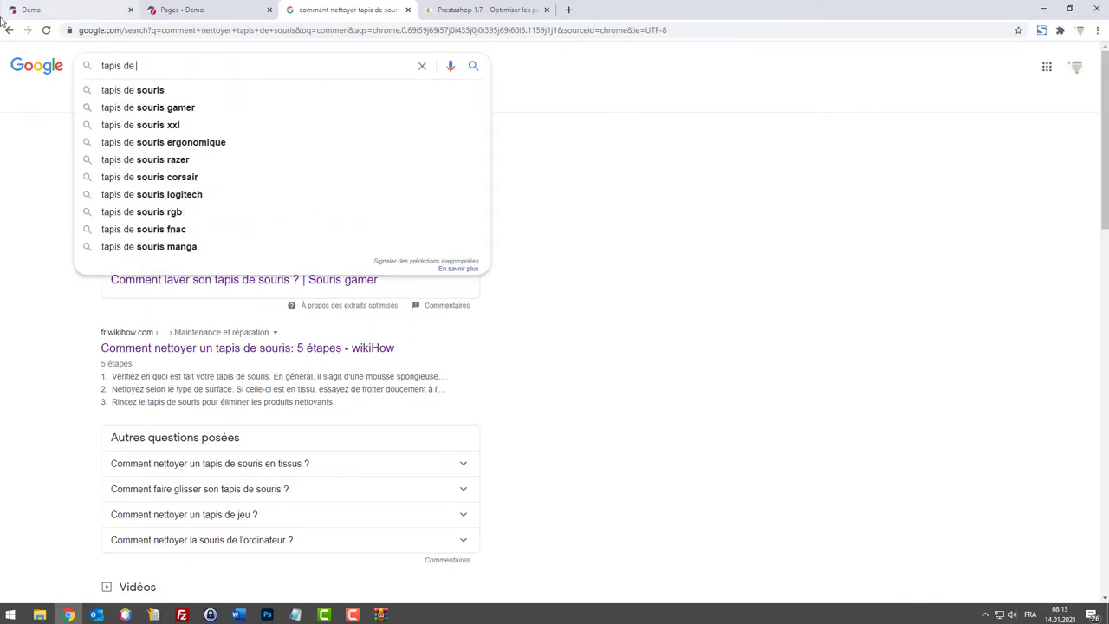
{"action": "type", "text": "souris commen"}
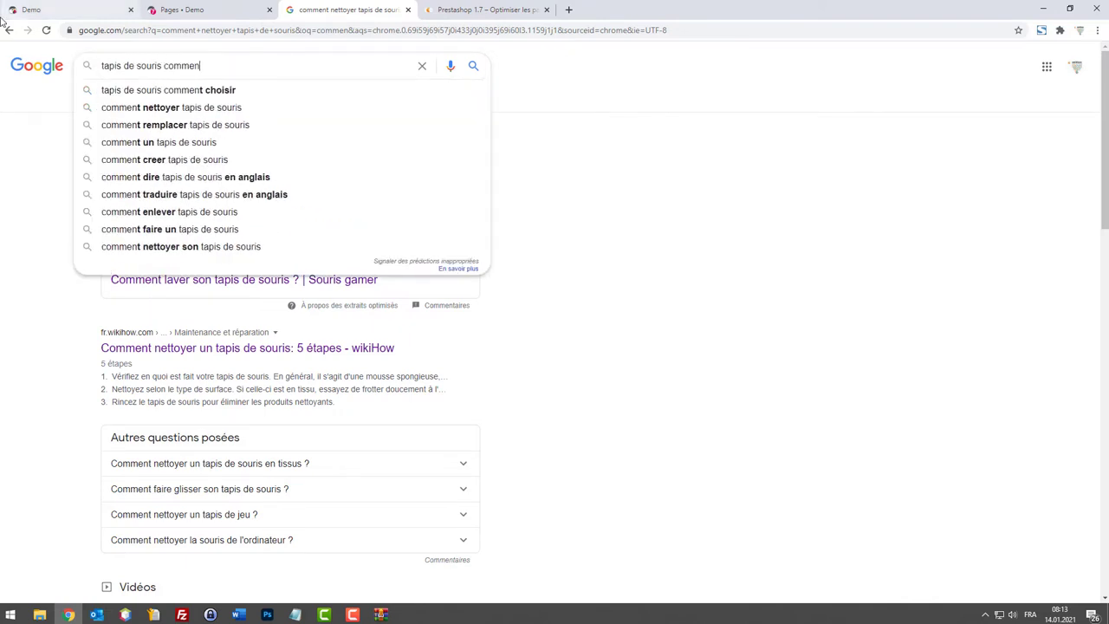
{"action": "key", "text": "Down"}
{"action": "key", "text": "Down"}
{"action": "key", "text": "ctrl+a"}
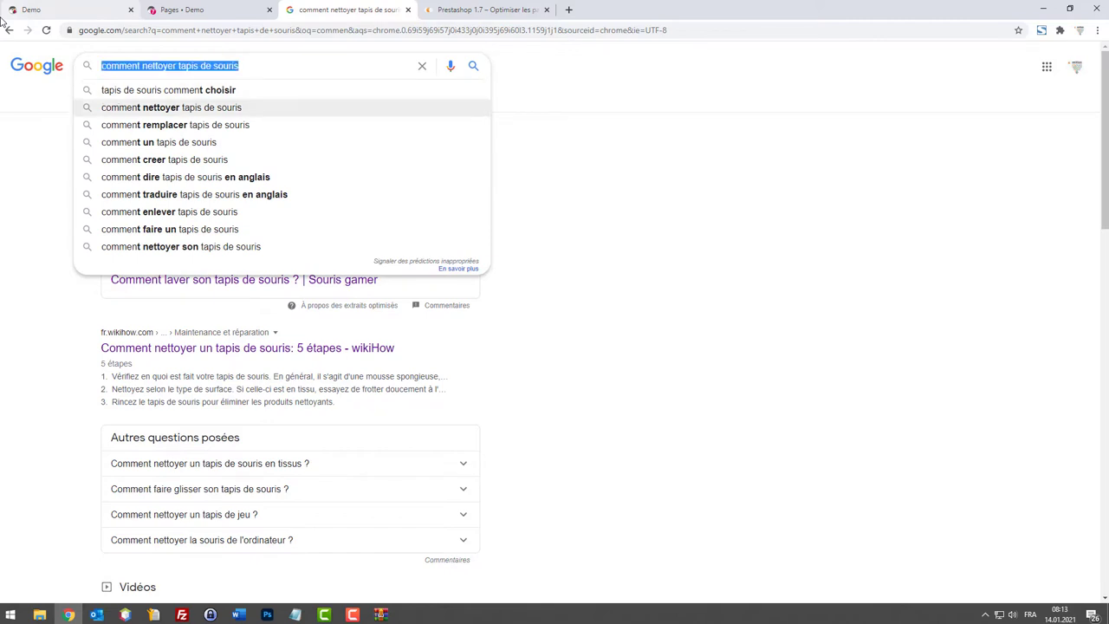
Start a new CMS page in the PrestaShop back office and set its Balise titre to "Comment nettoyer son tapis de souris".
{"action": "left_click", "coordinate": [177, 10]}
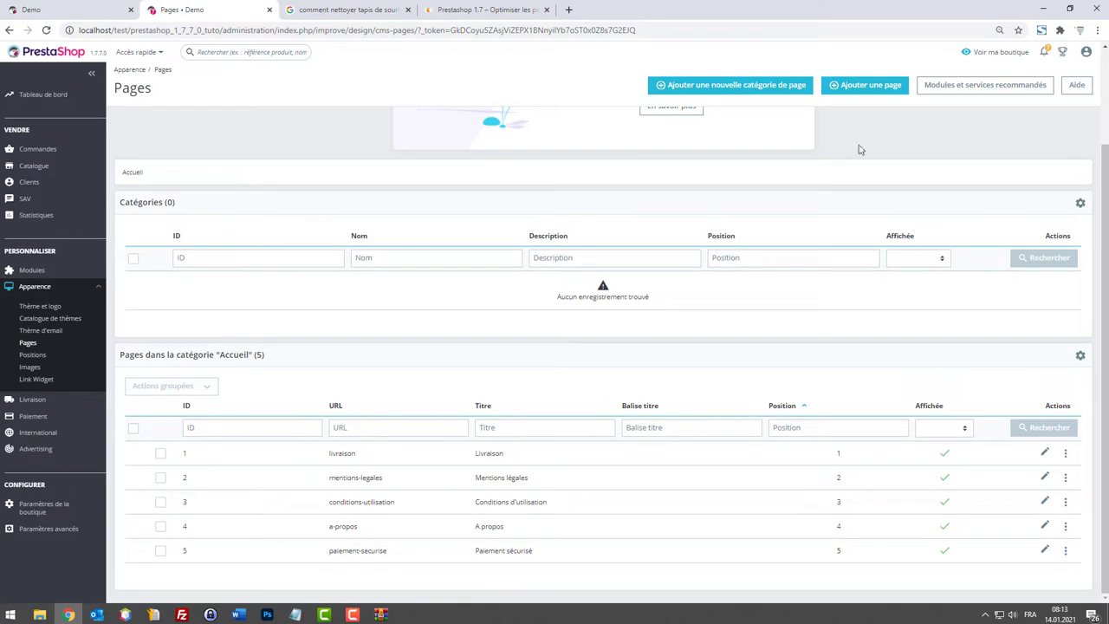
{"action": "left_click", "coordinate": [842, 90]}
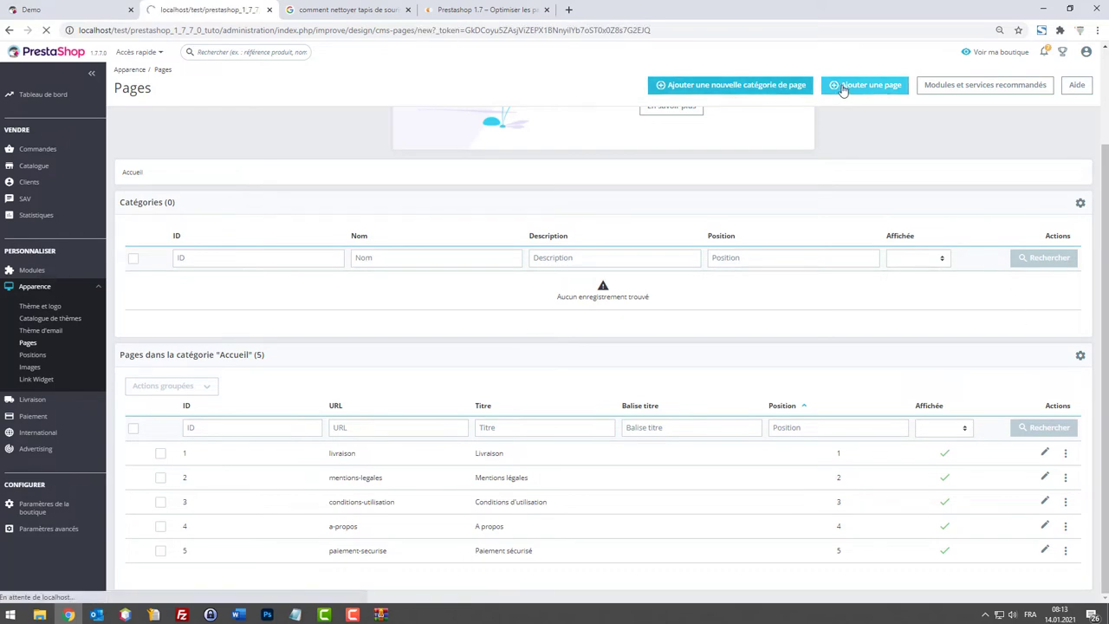
{"action": "left_click", "coordinate": [545, 337]}
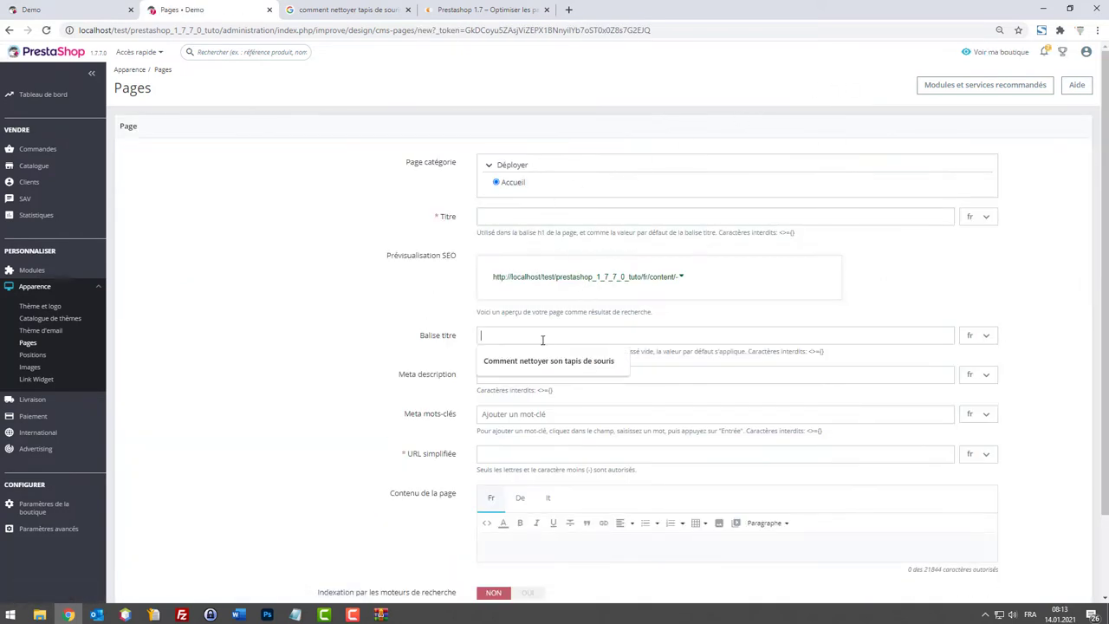
{"action": "key", "text": "Down"}
{"action": "key", "text": "Return"}
{"action": "left_click_drag", "start_coordinate": [486, 349], "coordinate": [460, 350]}
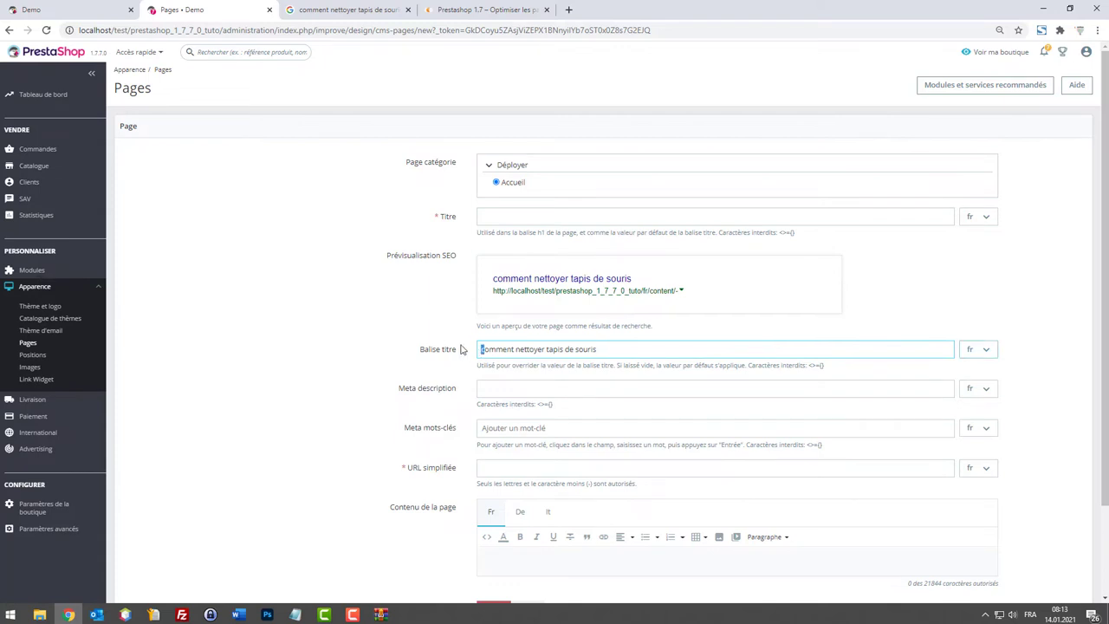
{"action": "type", "text": "V"}
{"action": "key", "text": "BackSpace"}
{"action": "type", "text": "C"}
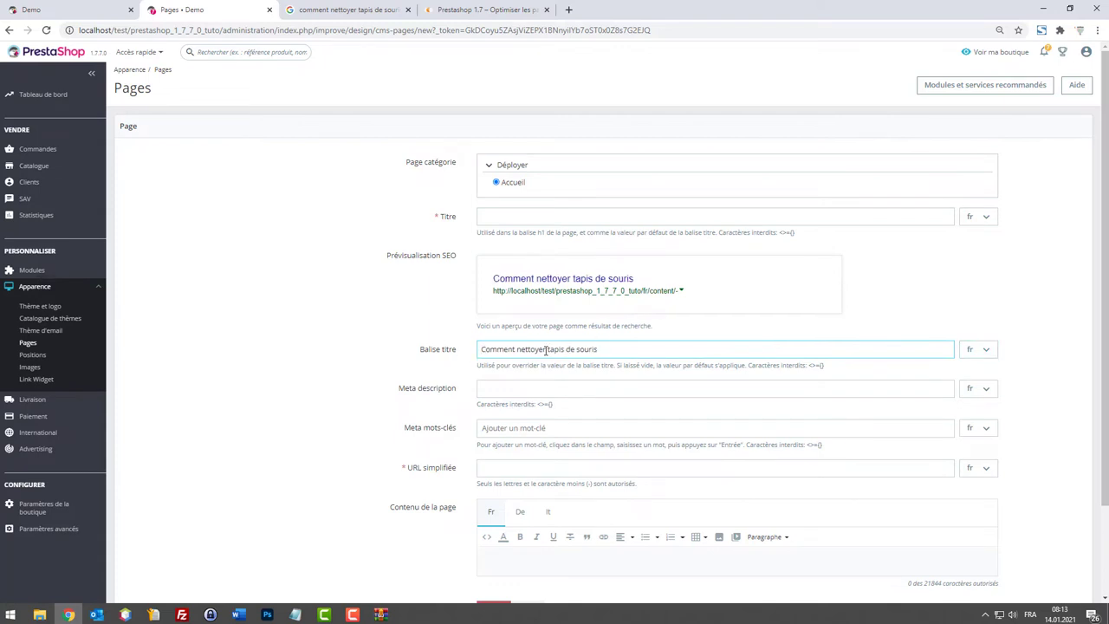
{"action": "type", "text": "son"}
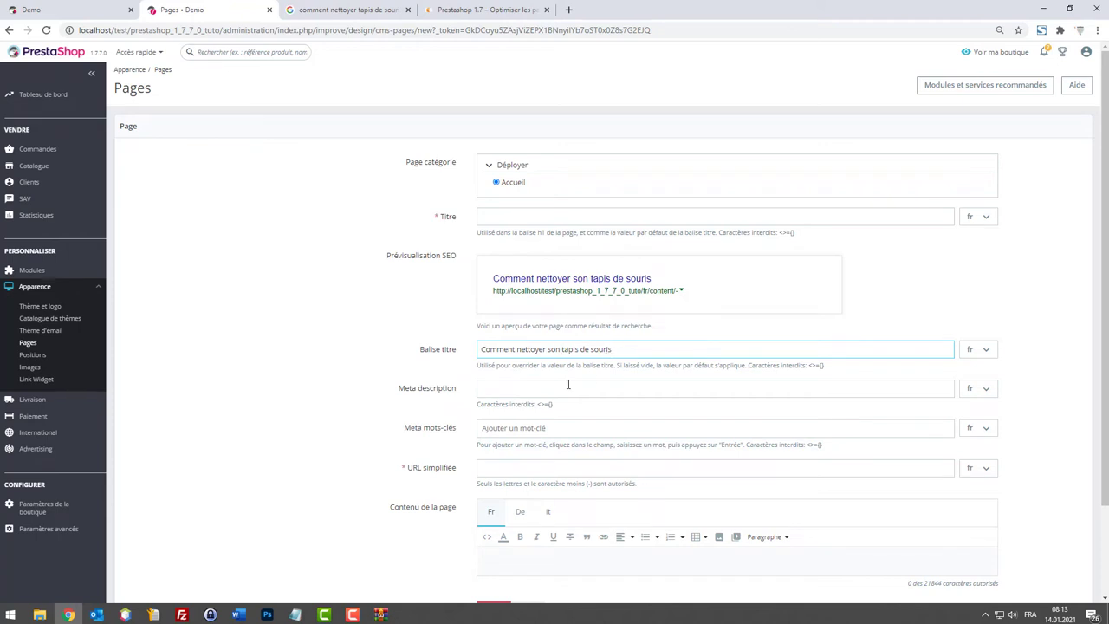
Try to save and preview the new page with only its Balise titre filled in.
{"action": "scroll", "coordinate": [531, 396], "scroll_direction": "down", "scroll_amount": 2}
{"action": "left_click", "coordinate": [560, 279]}
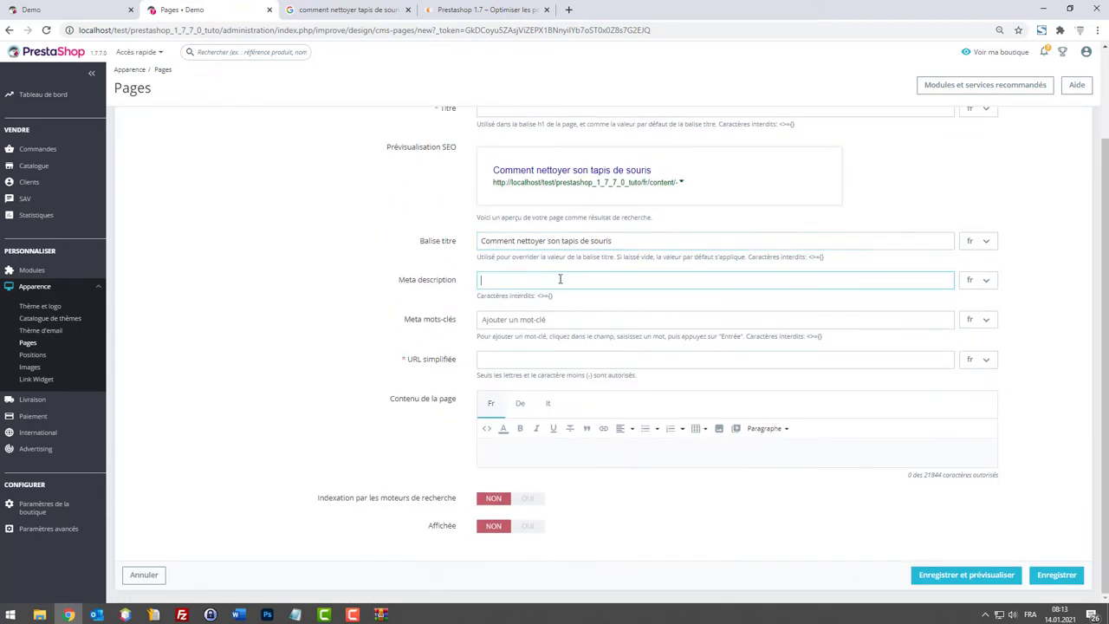
{"action": "left_click", "coordinate": [976, 575]}
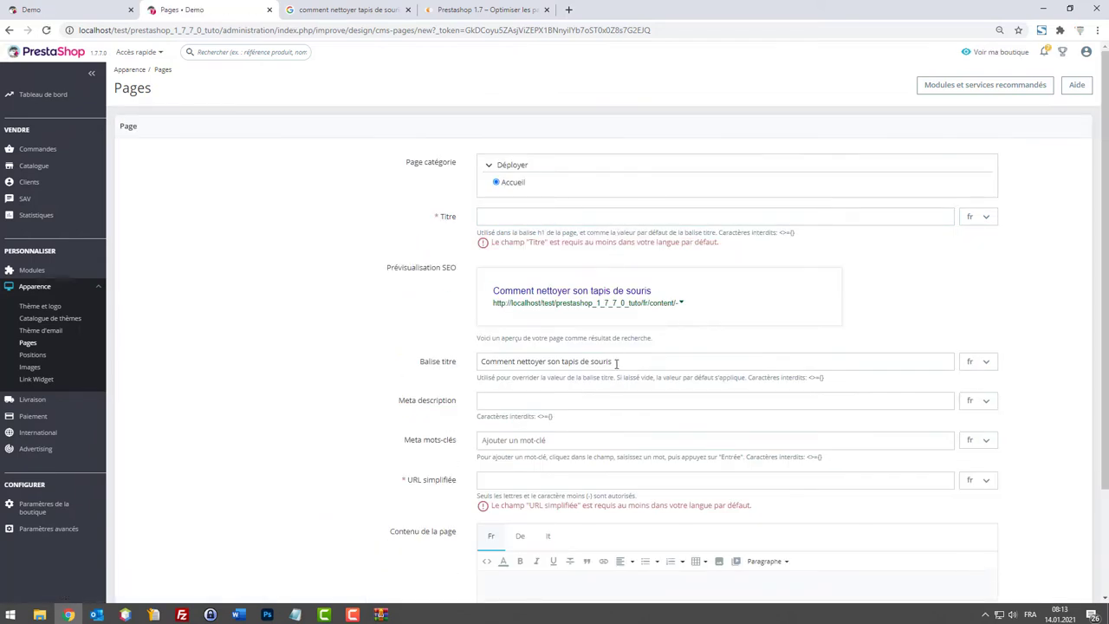
Copy the Balise titre text "Comment nettoyer son tapis de souris" into the page's Titre field.
{"action": "left_click_drag", "start_coordinate": [616, 363], "coordinate": [480, 362]}
{"action": "key", "text": "ctrl+c"}
{"action": "left_click", "coordinate": [555, 214]}
{"action": "key", "text": "ctrl+v"}
Empty the Balise titre field of the new page, and save and preview the page.
{"action": "left_click_drag", "start_coordinate": [656, 362], "coordinate": [453, 342]}
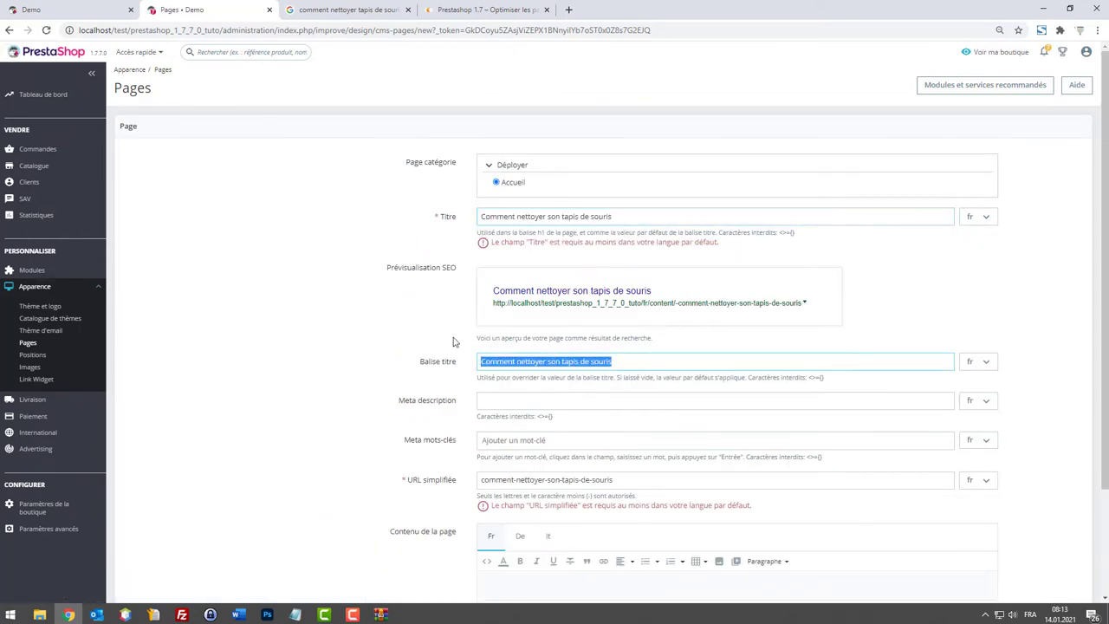
{"action": "key", "text": "ctrl+x"}
{"action": "scroll", "coordinate": [656, 339], "scroll_direction": "down", "scroll_amount": 2}
{"action": "key", "text": "ctrl+v"}
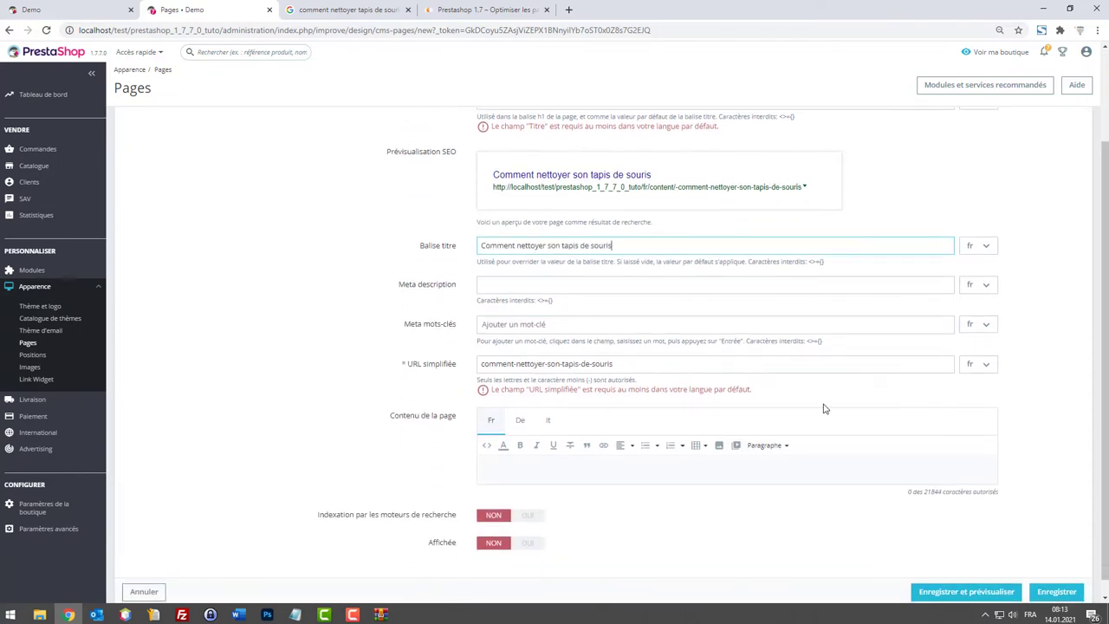
{"action": "key", "text": "ctrl+a"}
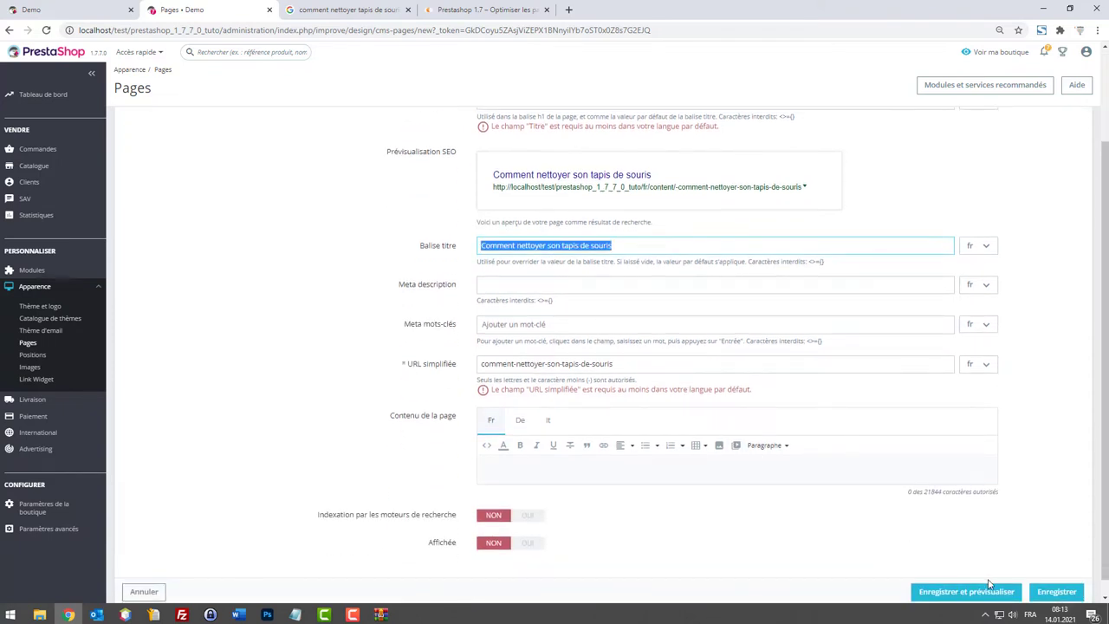
{"action": "key", "text": "ctrl+x"}
{"action": "left_click", "coordinate": [966, 591]}
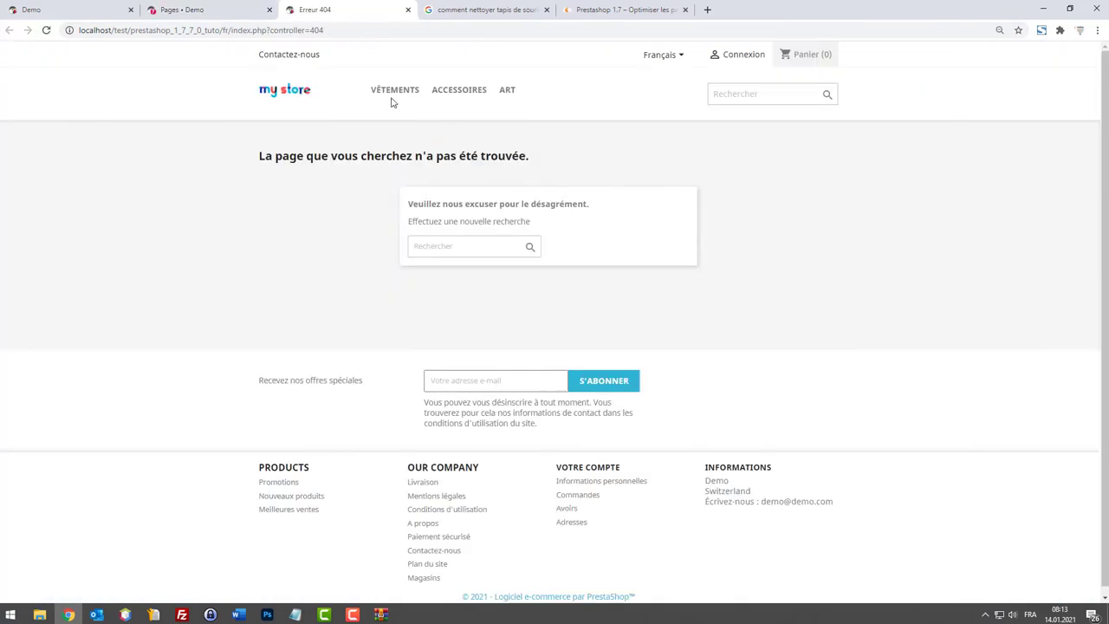
Close the Erreur 404 preview tab and save and preview the page again from its edit form.
{"action": "left_click", "coordinate": [182, 9]}
{"action": "left_click", "coordinate": [347, 10]}
{"action": "left_click", "coordinate": [408, 9]}
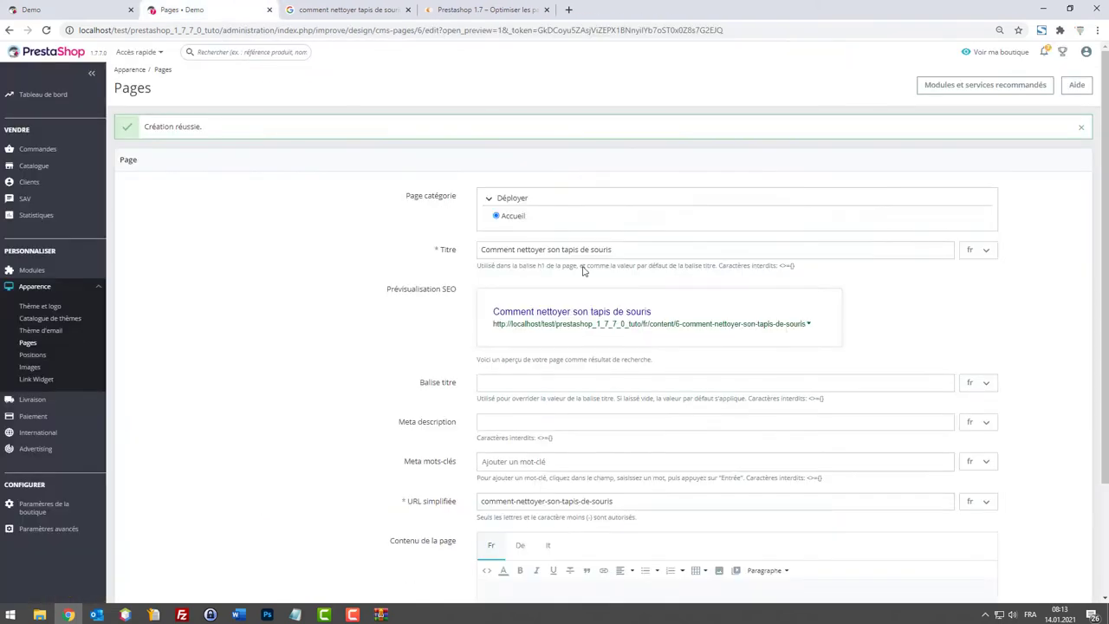
{"action": "scroll", "coordinate": [840, 382], "scroll_direction": "down", "scroll_amount": 2}
{"action": "left_click", "coordinate": [975, 581]}
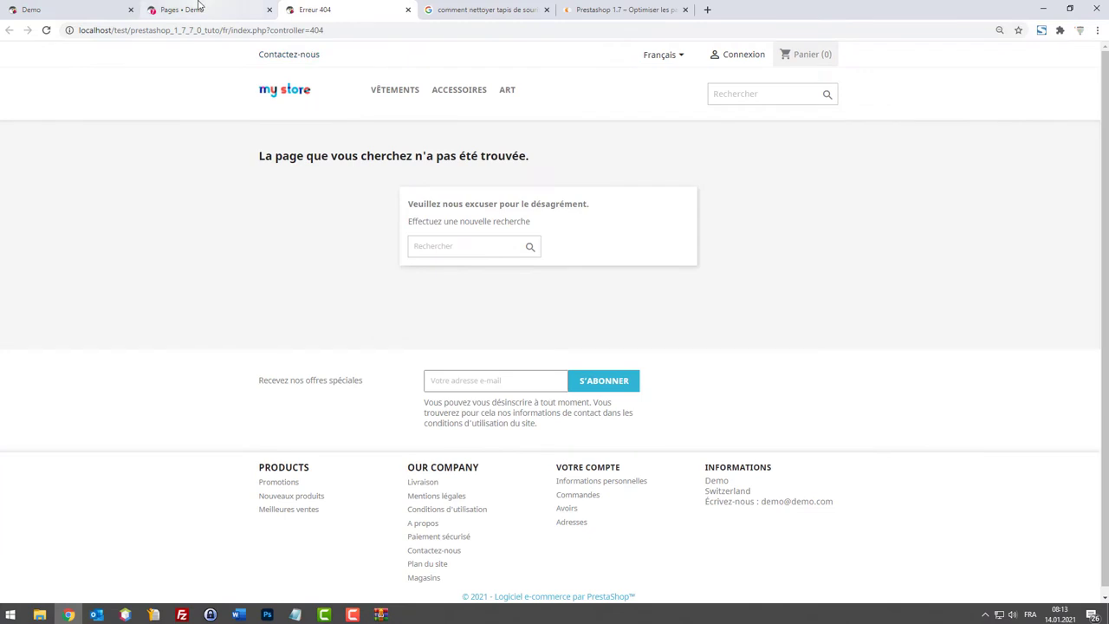
Return to the page's edit form, set Affichée to Oui, and save the page.
{"action": "left_click", "coordinate": [208, 9]}
{"action": "scroll", "coordinate": [652, 304], "scroll_direction": "down", "scroll_amount": 2}
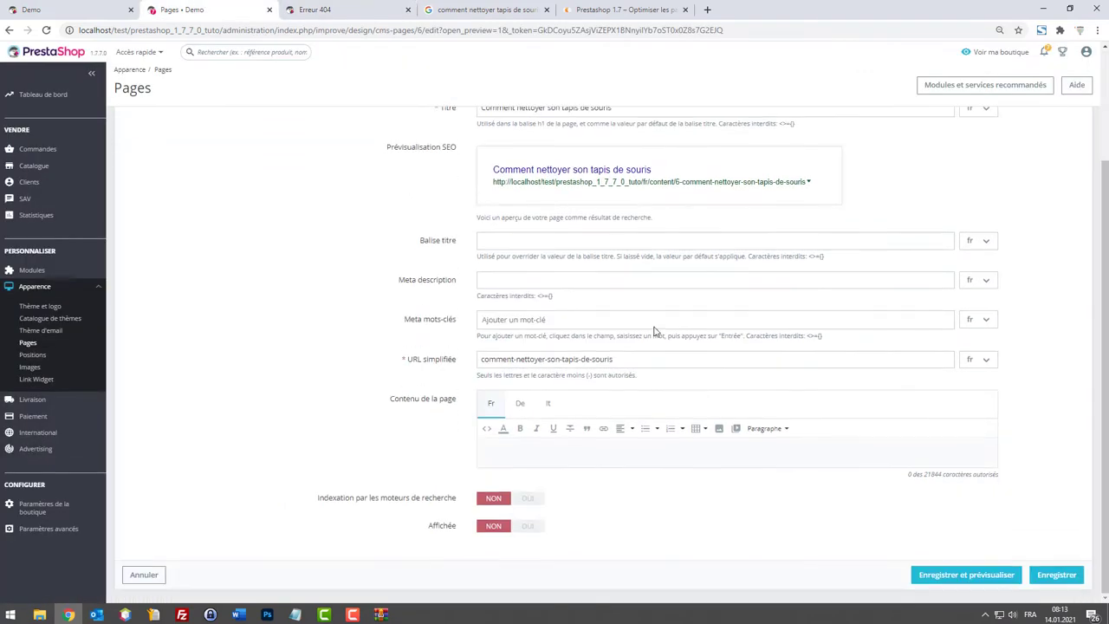
{"action": "left_click", "coordinate": [530, 526]}
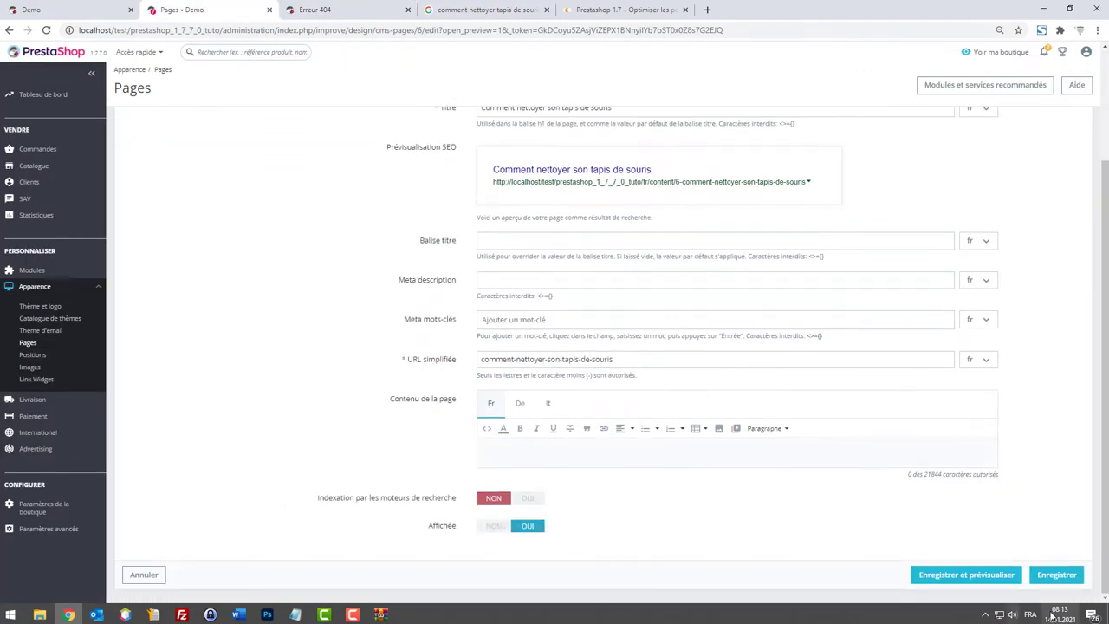
{"action": "left_click", "coordinate": [1054, 577]}
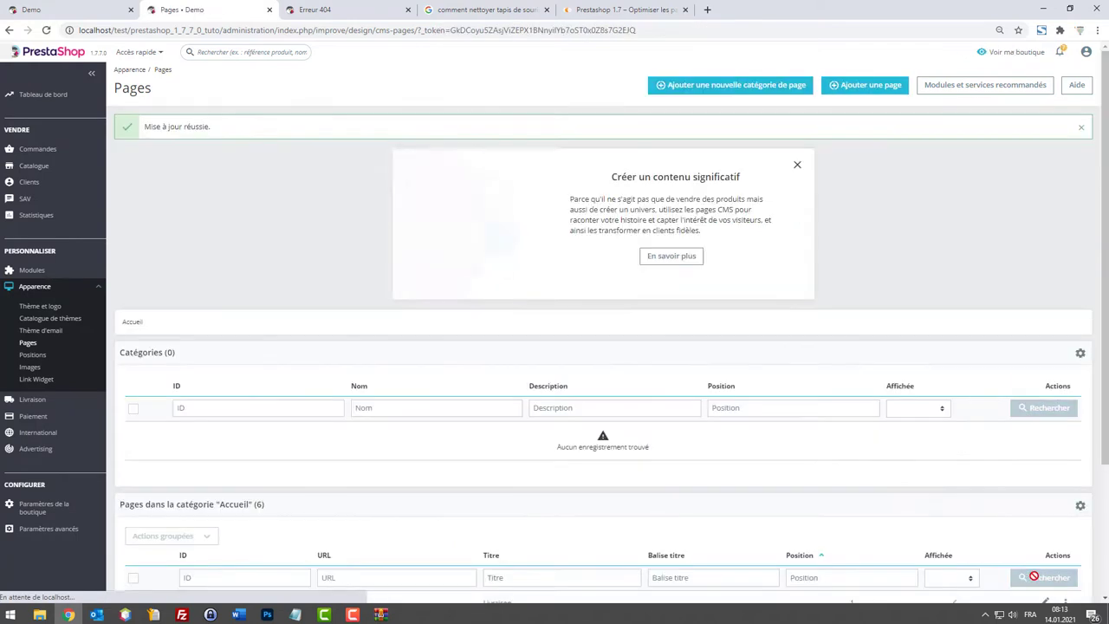
Reopen "Comment nettoyer son tapis de souris" from the pages list, save and preview it, and examine its heading and content area.
{"action": "scroll", "coordinate": [812, 445], "scroll_direction": "down", "scroll_amount": 2}
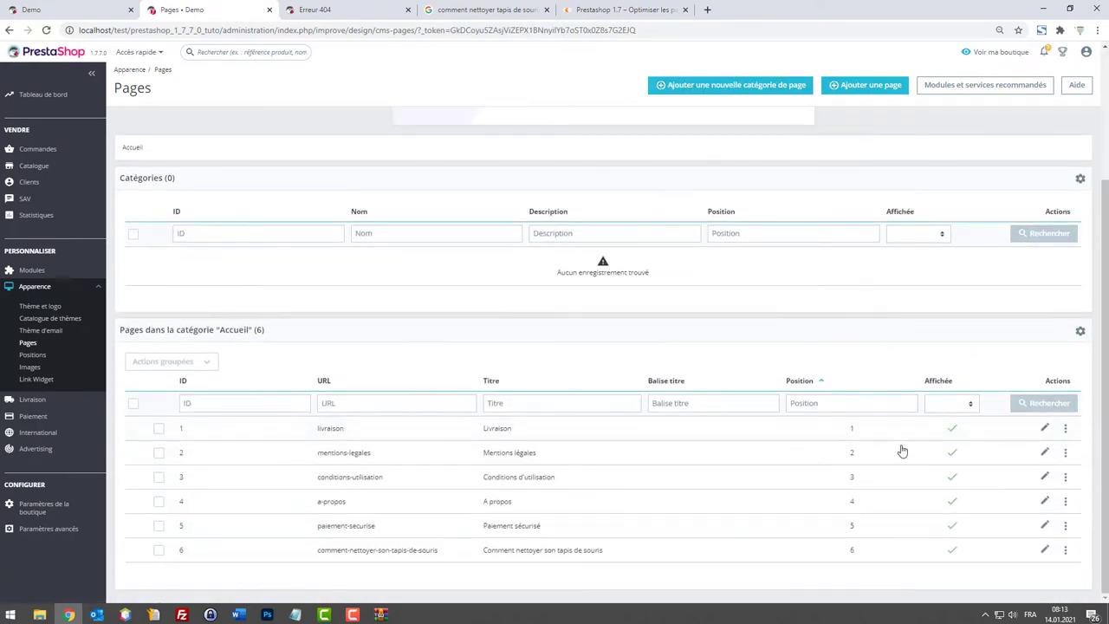
{"action": "left_click", "coordinate": [1046, 549]}
{"action": "scroll", "coordinate": [936, 379], "scroll_direction": "down", "scroll_amount": 2}
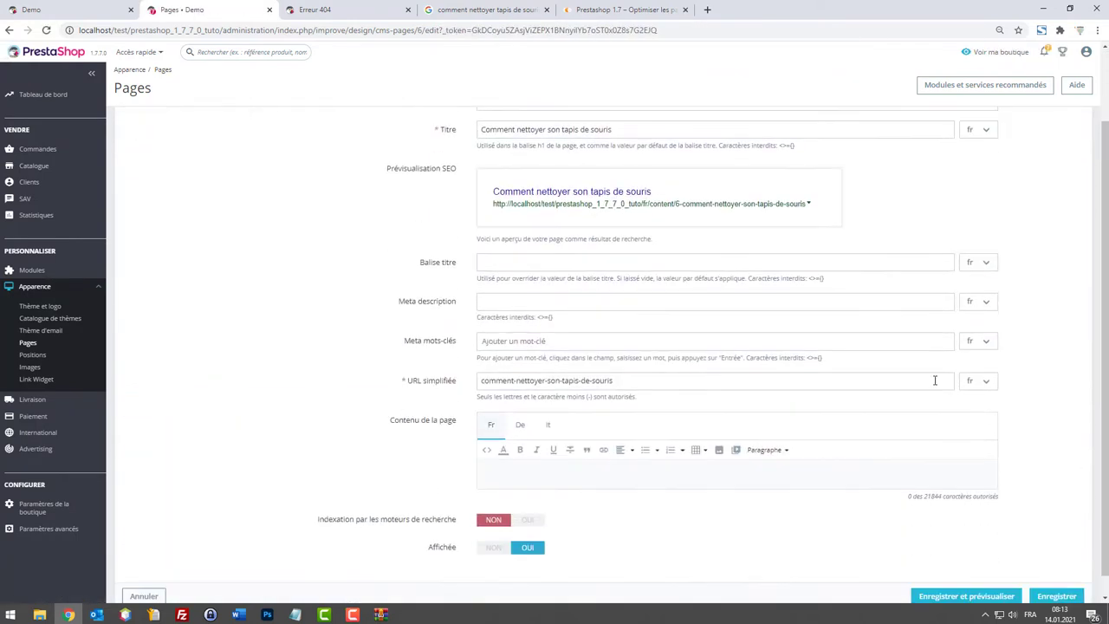
{"action": "left_click", "coordinate": [990, 577]}
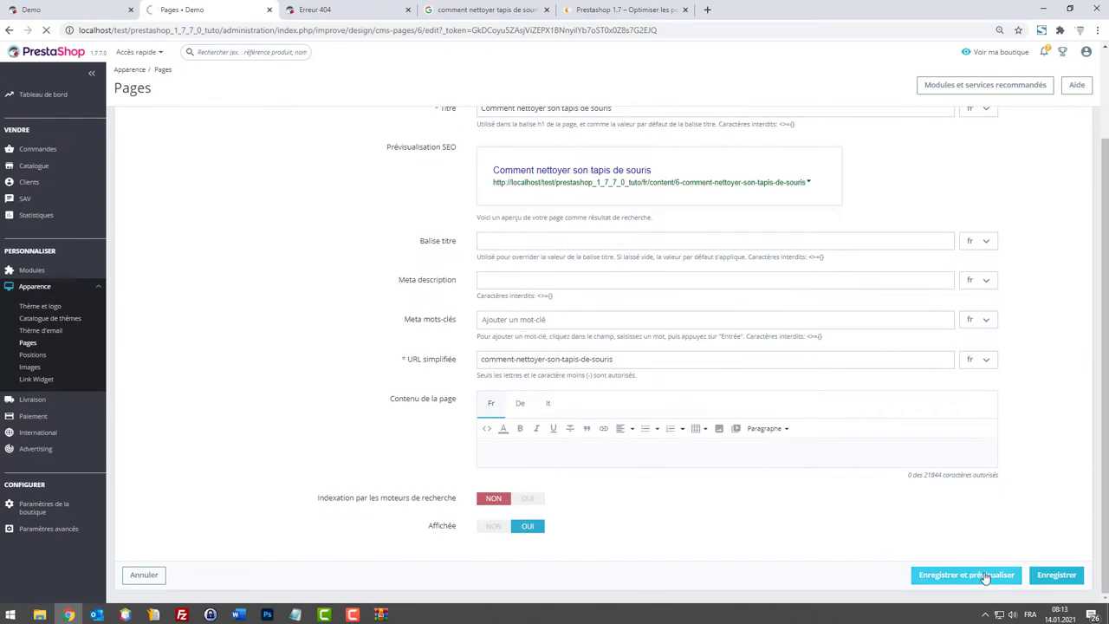
{"action": "left_click_drag", "start_coordinate": [278, 160], "coordinate": [545, 182]}
{"action": "left_click", "coordinate": [364, 177]}
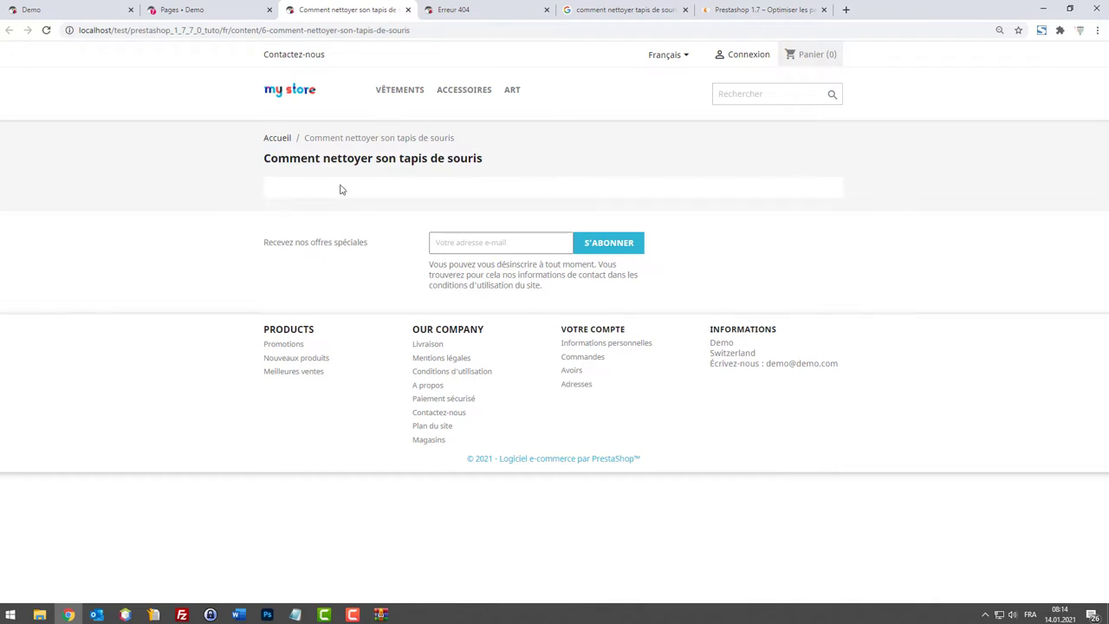
{"action": "left_click_drag", "start_coordinate": [463, 218], "coordinate": [823, 225]}
{"action": "left_click", "coordinate": [823, 225]}
Add the Webbax tuto 18 CSS rules from themes.css.txt to the end of custom.css in NetBeans and save the file.
{"action": "mouse_move", "coordinate": [305, 611]}
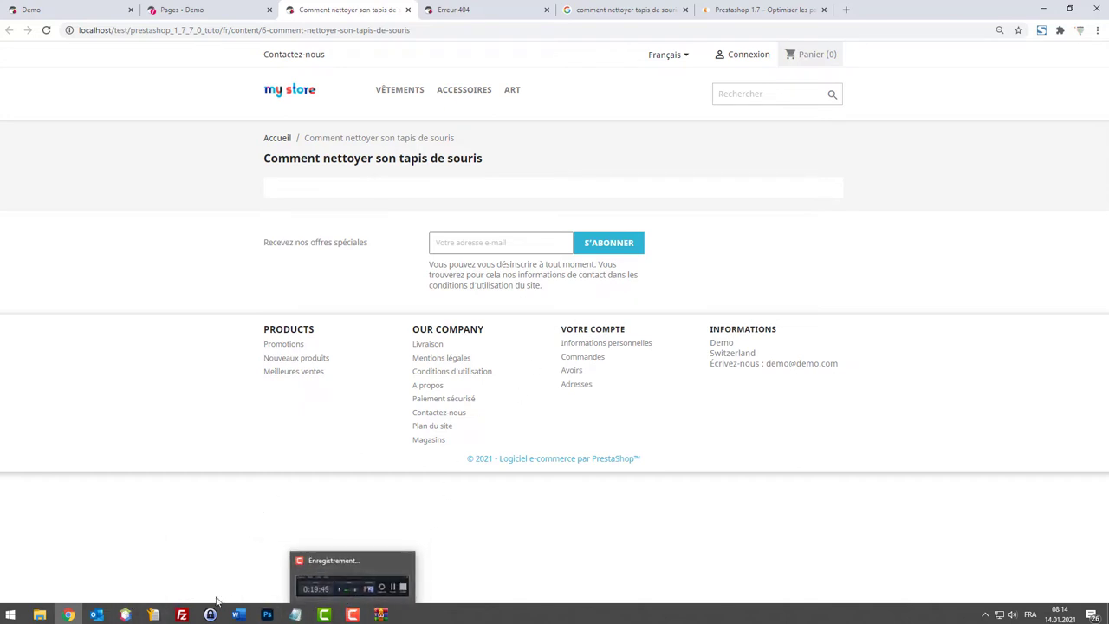
{"action": "left_click", "coordinate": [360, 567]}
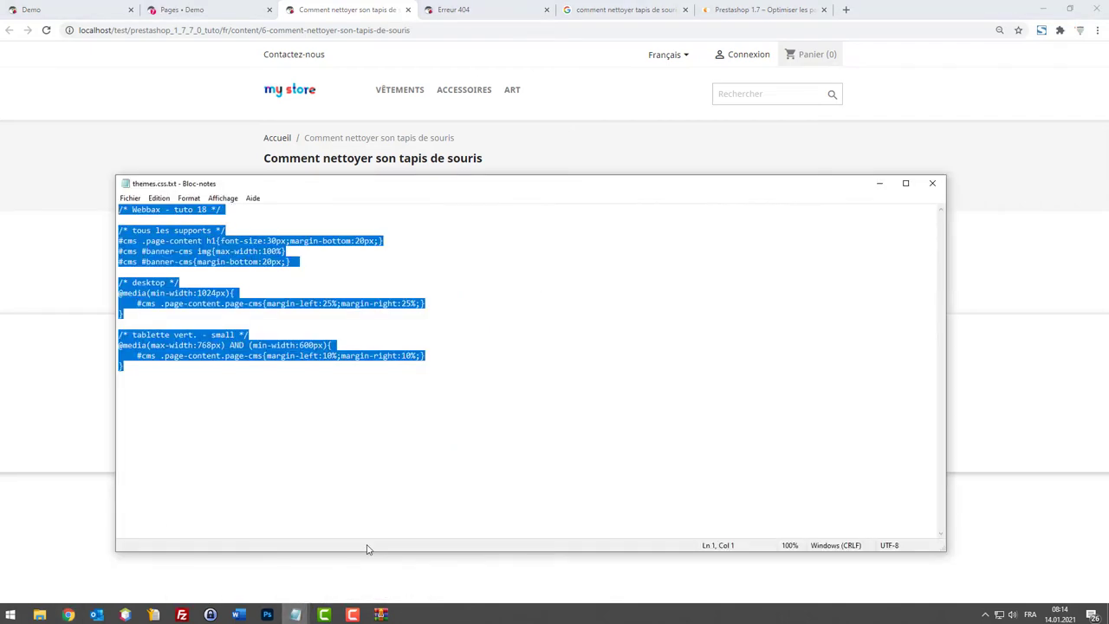
{"action": "left_click", "coordinate": [125, 615]}
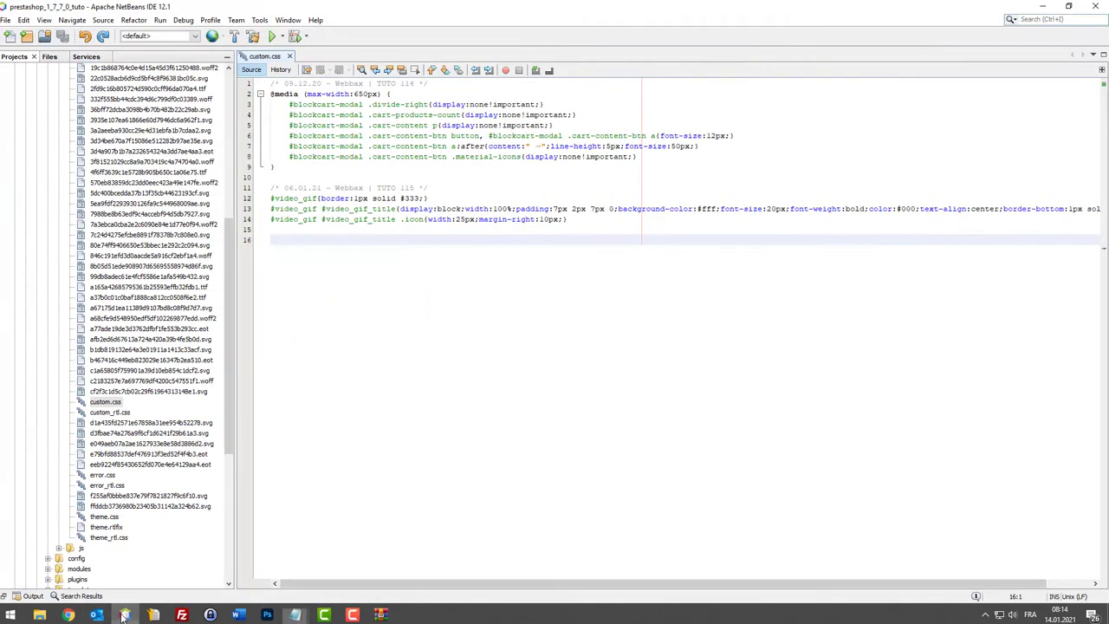
{"action": "key", "text": "ctrl+v"}
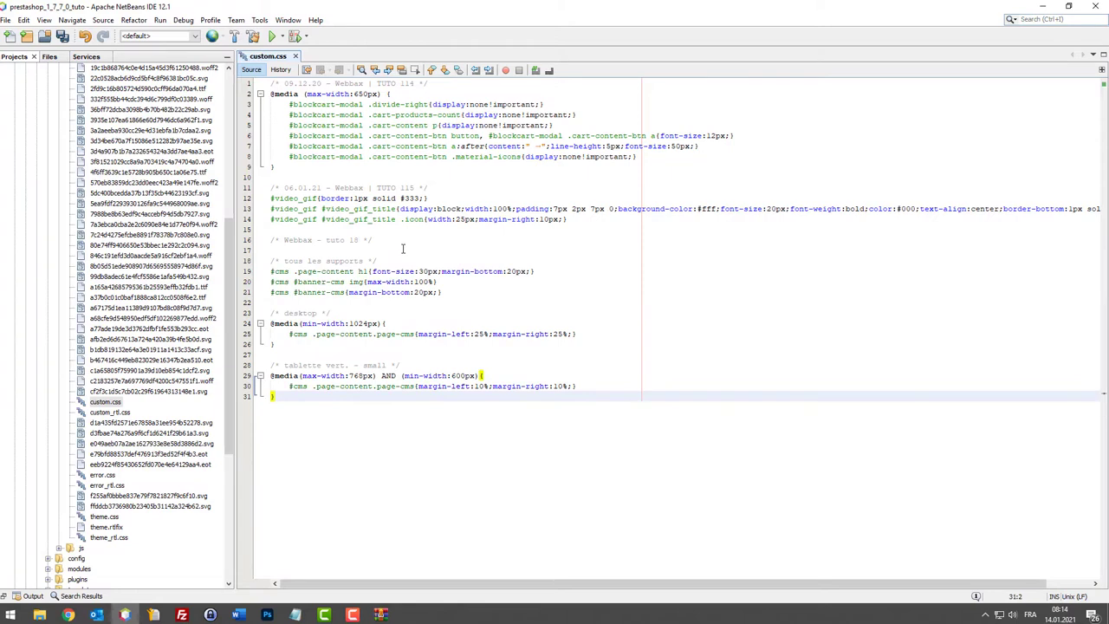
{"action": "key", "text": "ctrl+s"}
Back in Chrome, open the developer tools in desktop view on the network monitor and reload the CMS page preview.
{"action": "left_click", "coordinate": [69, 615]}
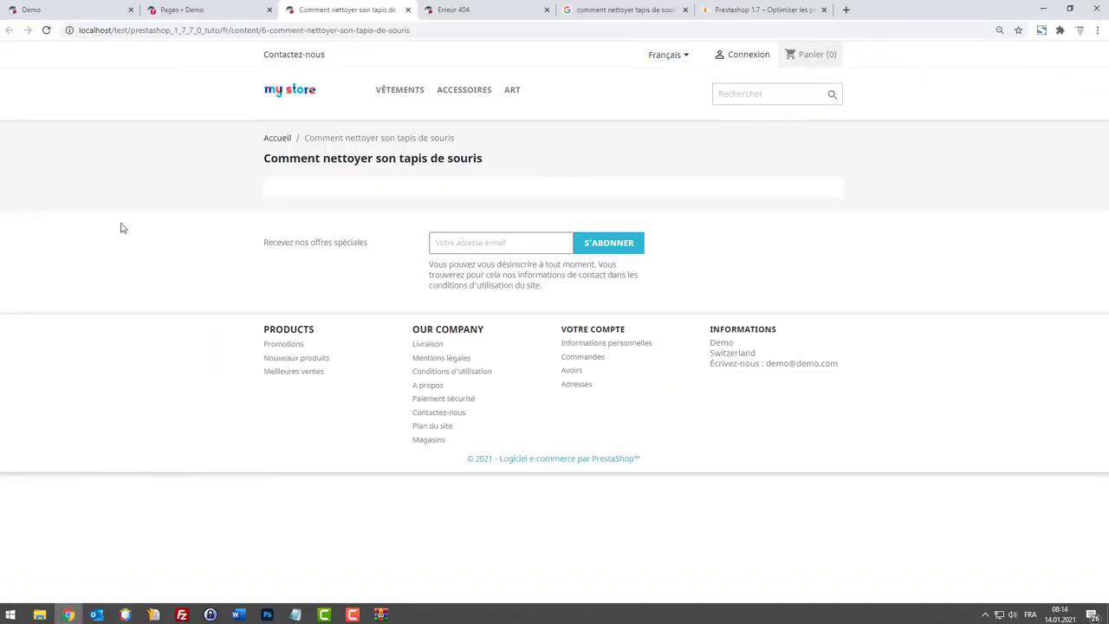
{"action": "key", "text": "F12"}
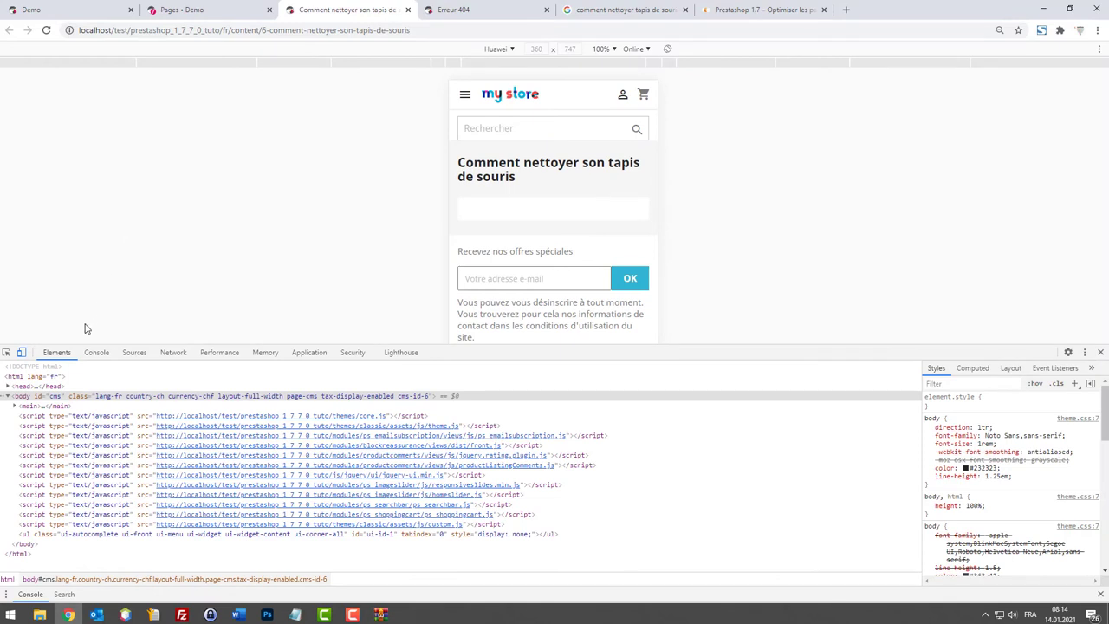
{"action": "left_click", "coordinate": [20, 353]}
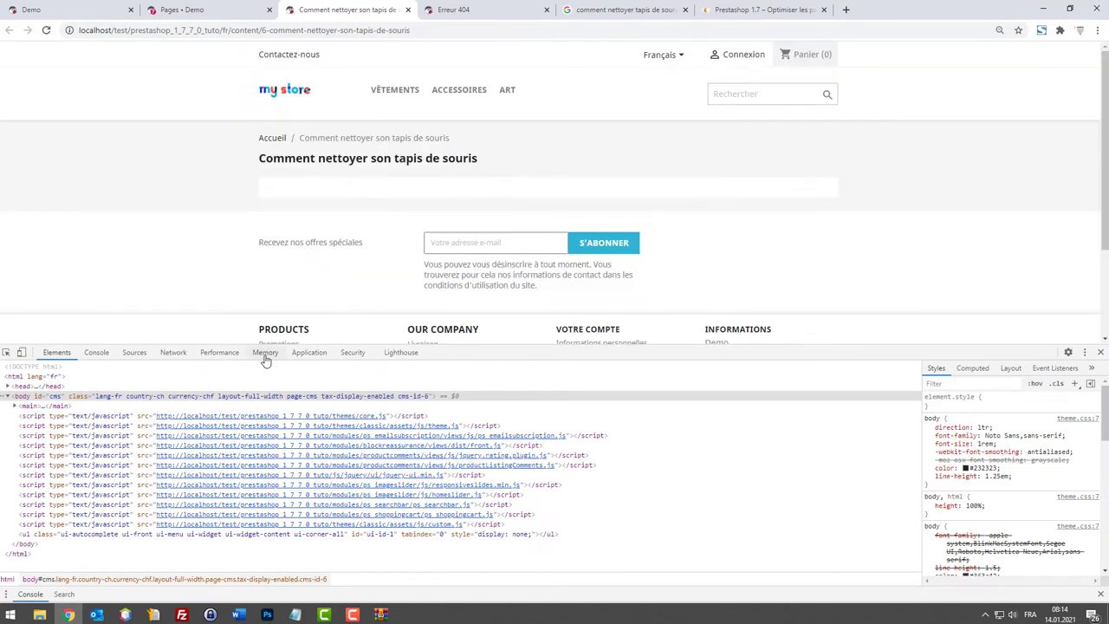
{"action": "left_click", "coordinate": [96, 352]}
{"action": "left_click", "coordinate": [173, 353]}
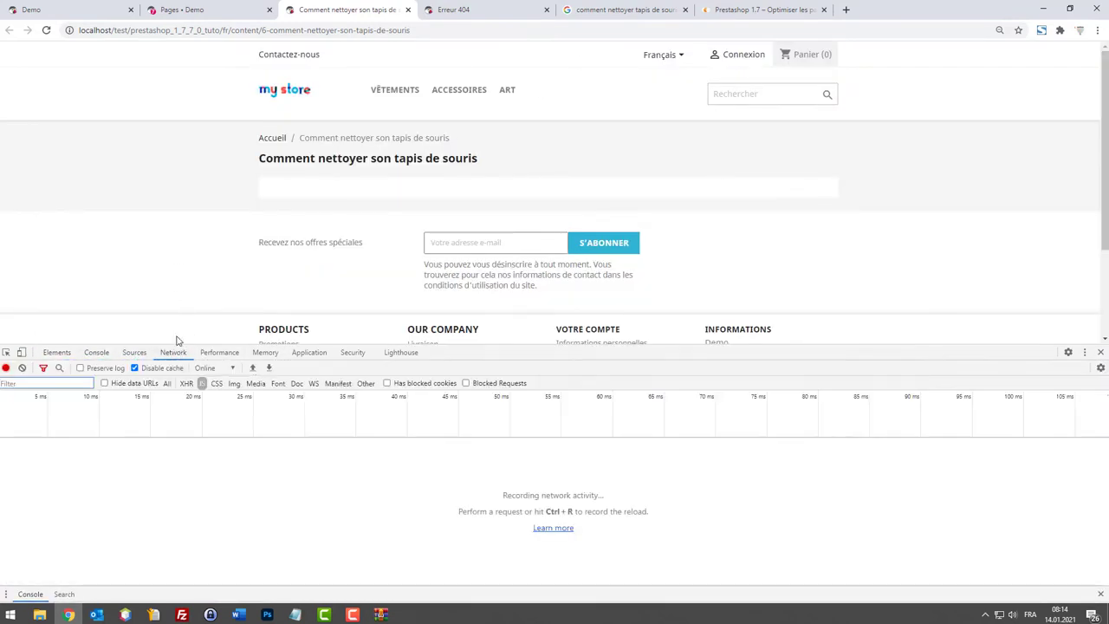
{"action": "key", "text": "F5"}
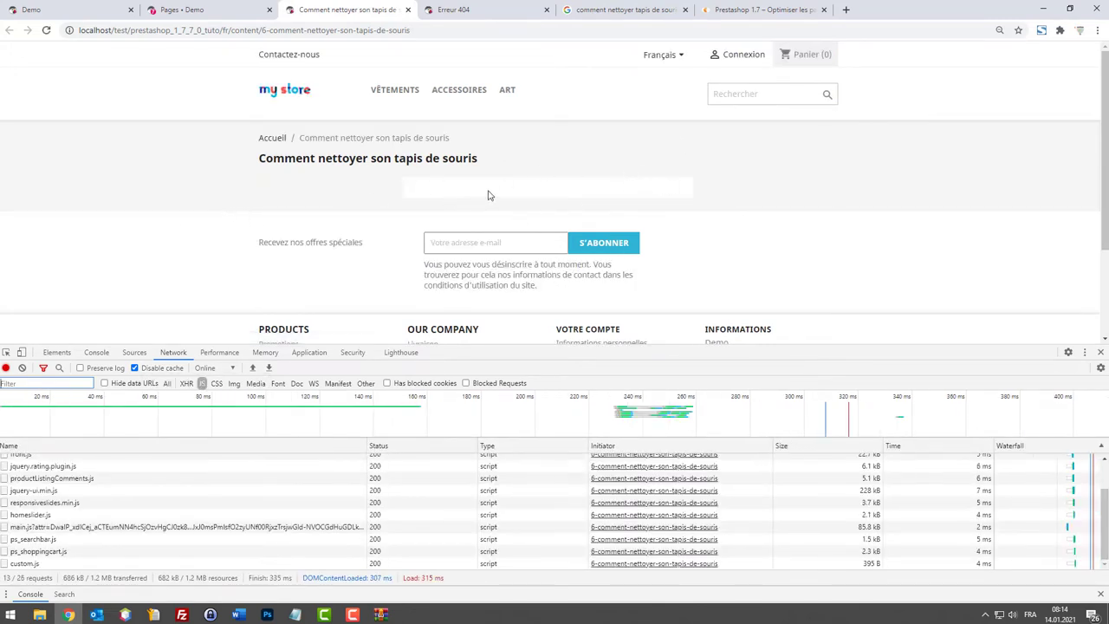
Close the Erreur 404 tab and move the Pages back-office tab just after the CMS page preview.
{"action": "left_click", "coordinate": [468, 10]}
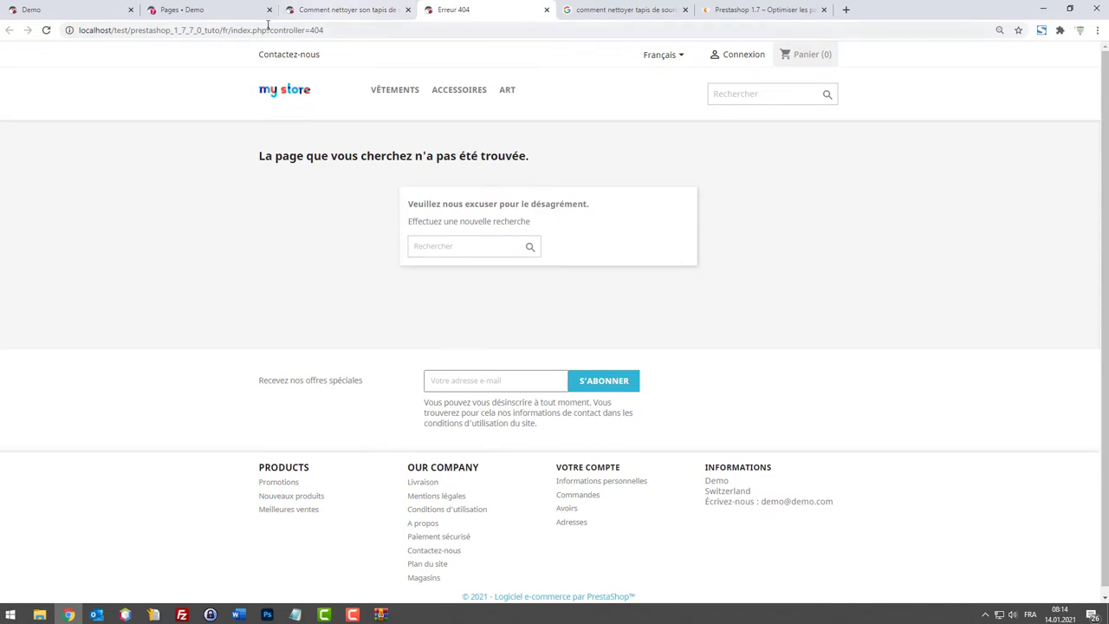
{"action": "middle_click", "coordinate": [419, 7]}
{"action": "left_click_drag", "start_coordinate": [188, 7], "coordinate": [308, 9]}
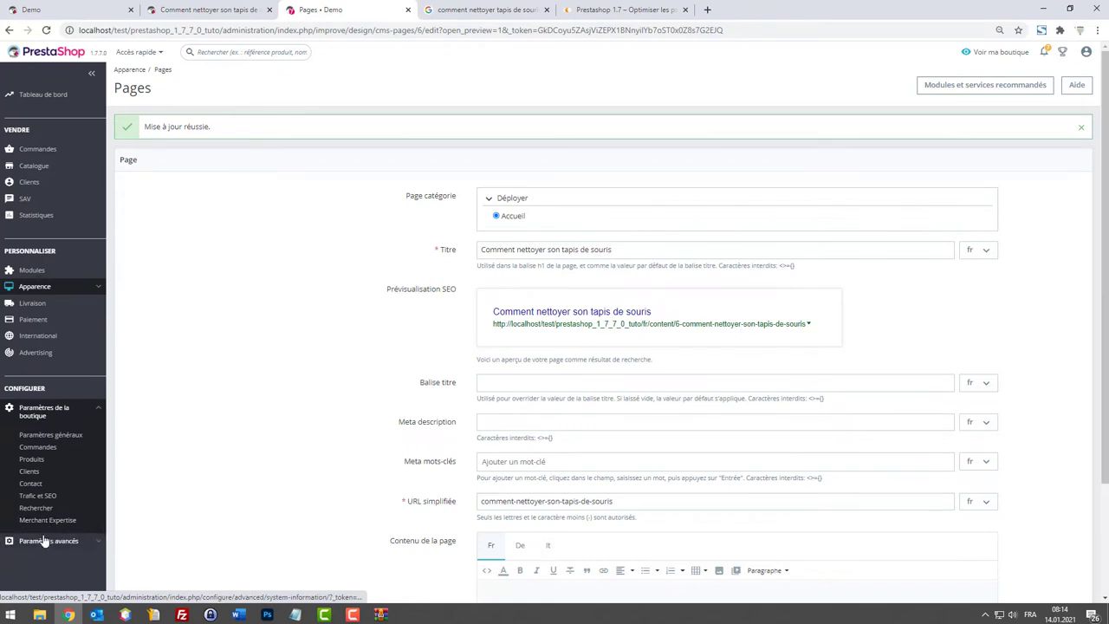
Open the Performances settings in a new browser tab and examine the Smarty cache and CCC options.
{"action": "right_click", "coordinate": [39, 455]}
{"action": "left_click", "coordinate": [130, 475]}
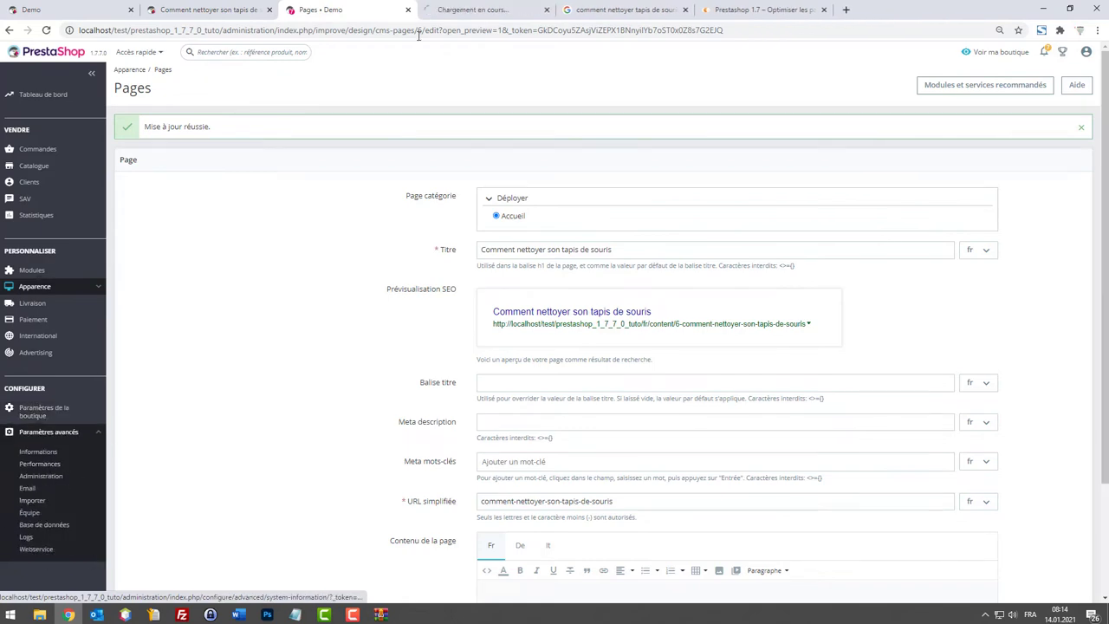
{"action": "left_click", "coordinate": [472, 10]}
{"action": "scroll", "coordinate": [718, 234], "scroll_direction": "down", "scroll_amount": 7}
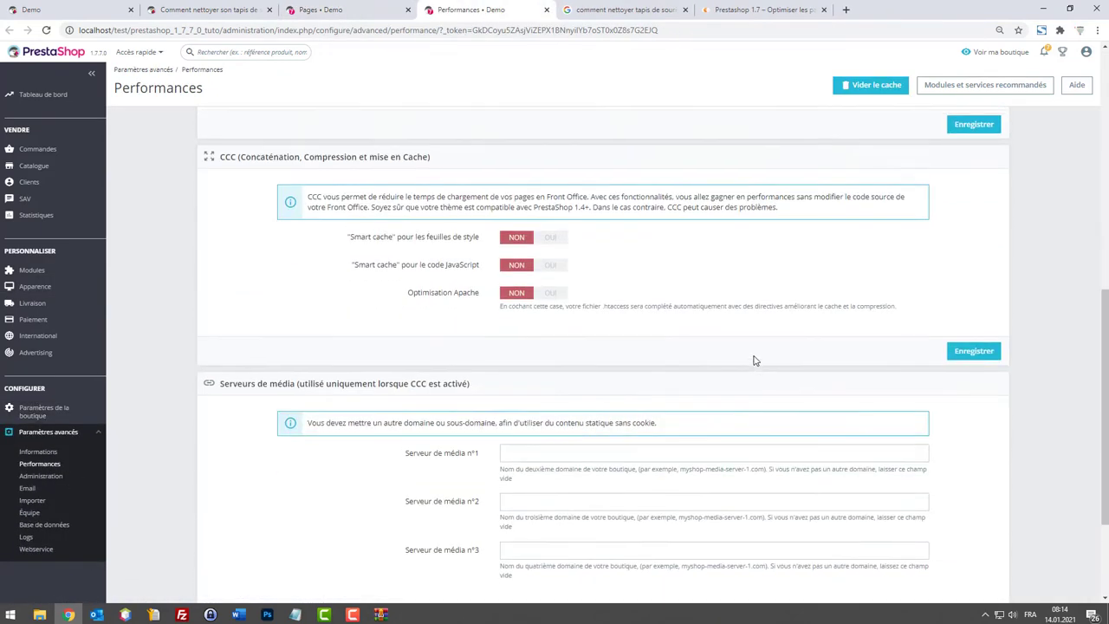
{"action": "scroll", "coordinate": [745, 330], "scroll_direction": "up", "scroll_amount": 6}
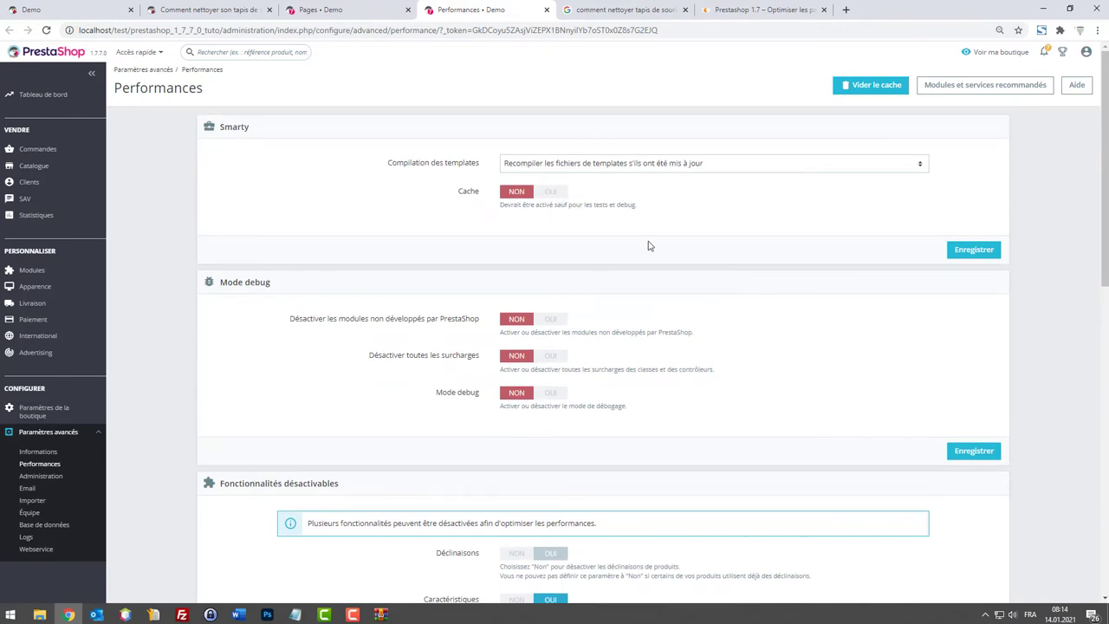
{"action": "scroll", "coordinate": [547, 248], "scroll_direction": "down", "scroll_amount": 2}
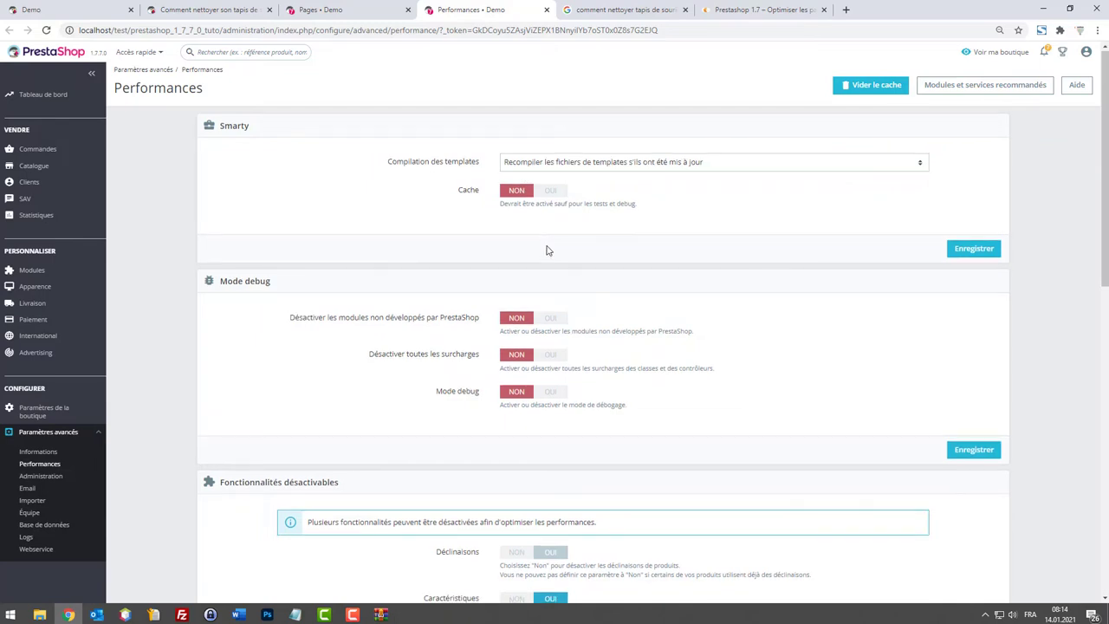
{"action": "scroll", "coordinate": [570, 381], "scroll_direction": "down", "scroll_amount": 4}
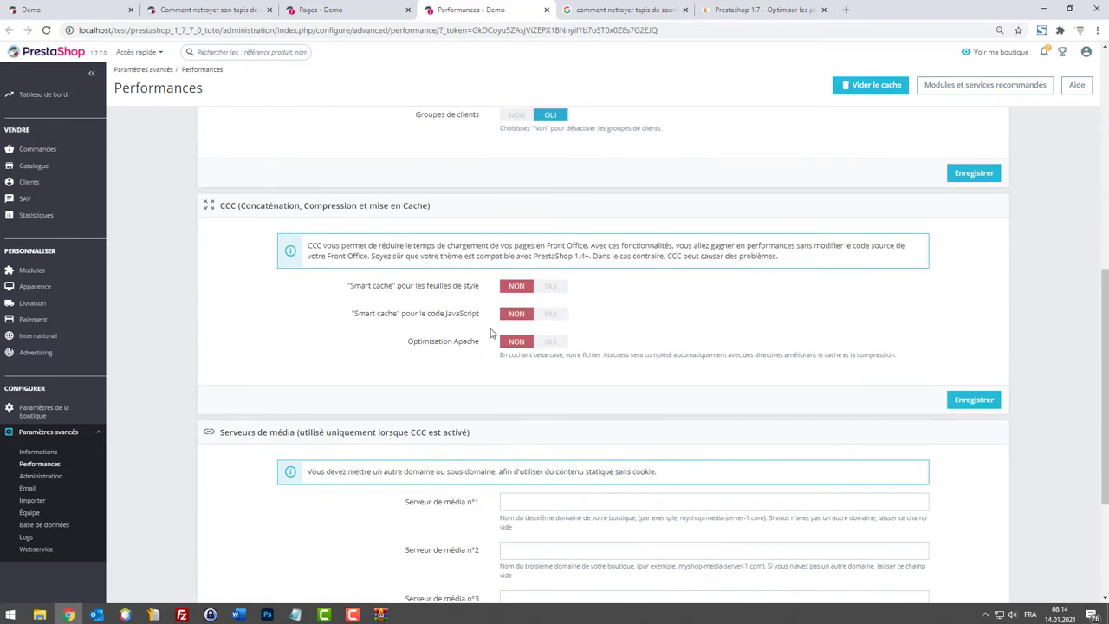
Return to the CMS page preview, open page.tpl from the tuto18.zip archive and copy its entire code.
{"action": "left_click", "coordinate": [314, 10]}
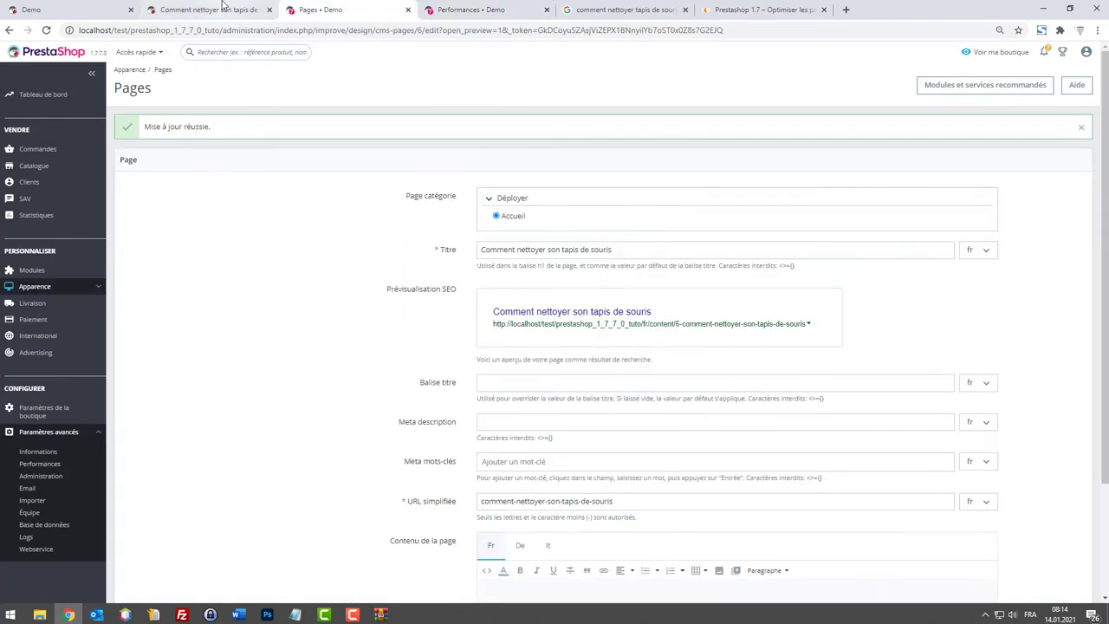
{"action": "left_click", "coordinate": [222, 10]}
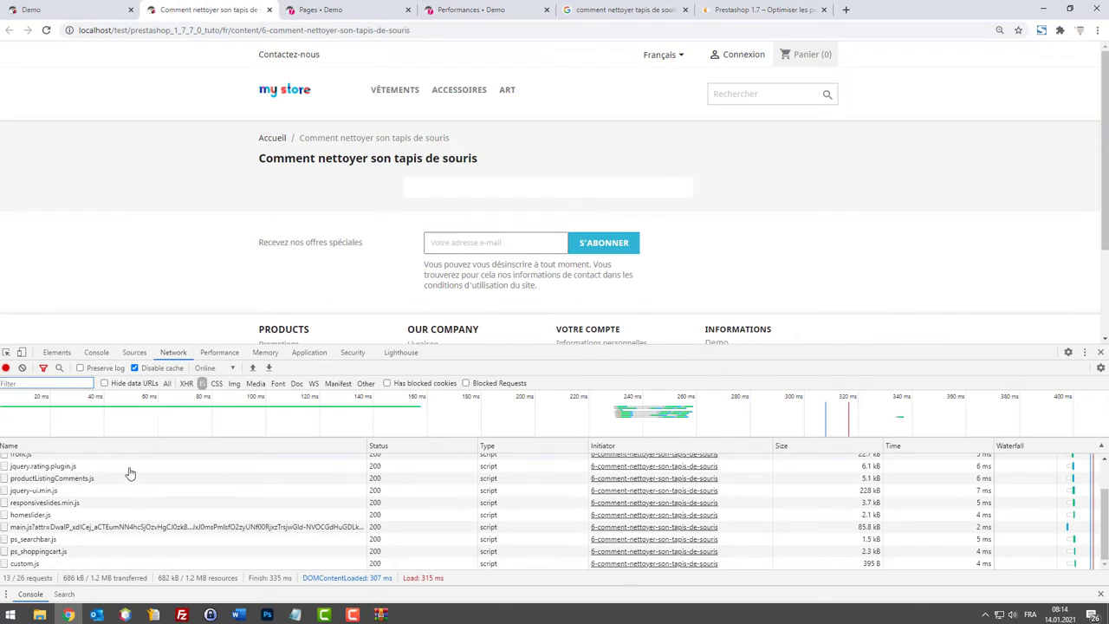
{"action": "left_click", "coordinate": [387, 614]}
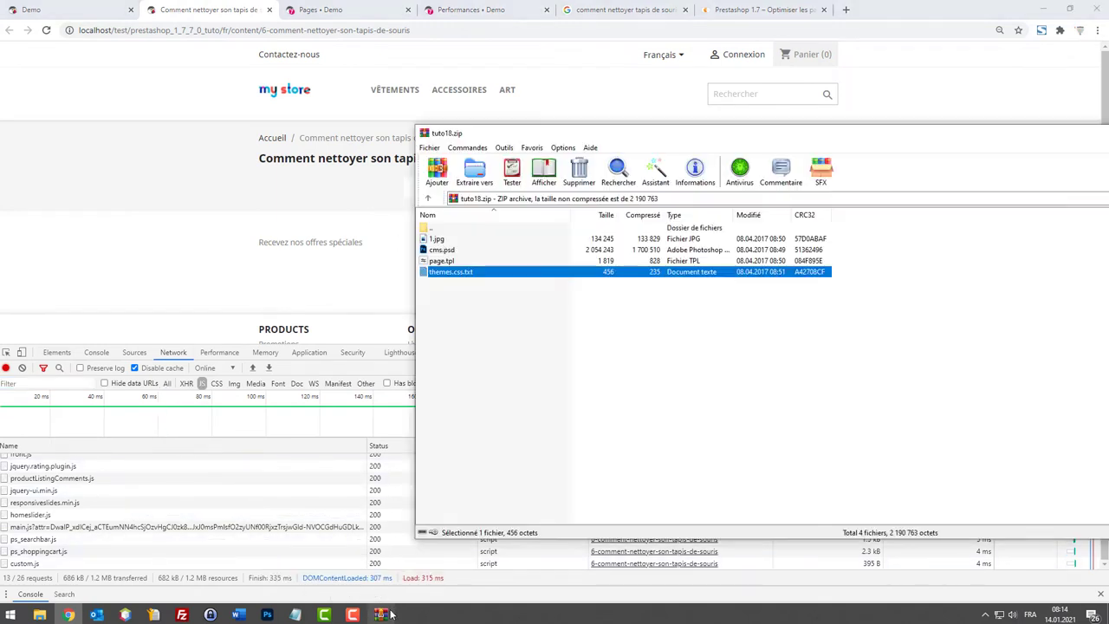
{"action": "left_click", "coordinate": [446, 261]}
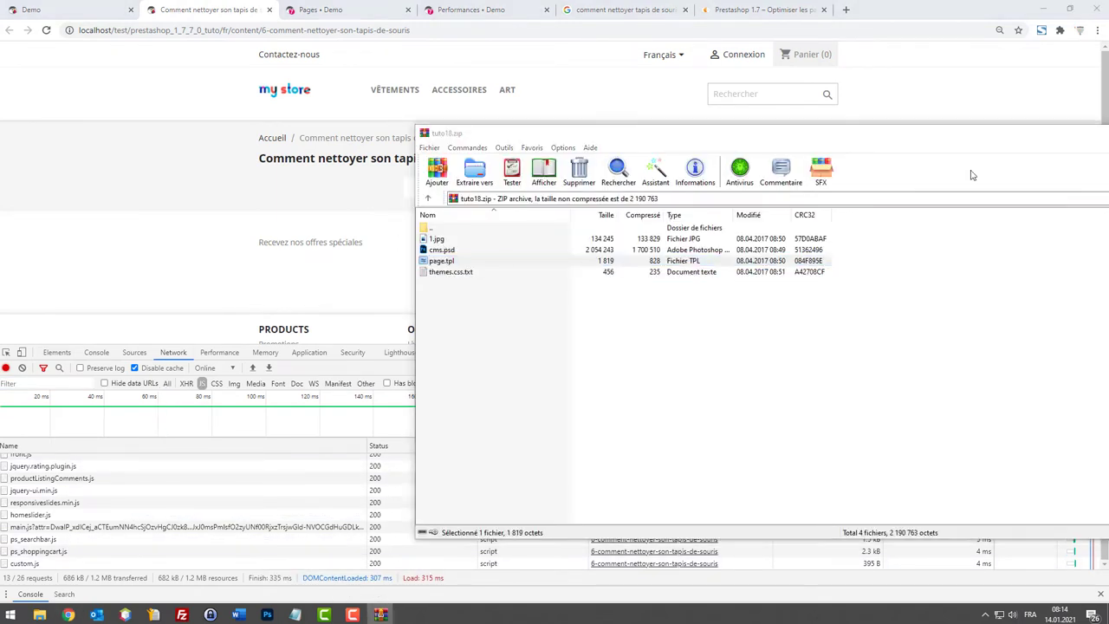
{"action": "scroll", "coordinate": [544, 416], "scroll_direction": "down", "scroll_amount": 3}
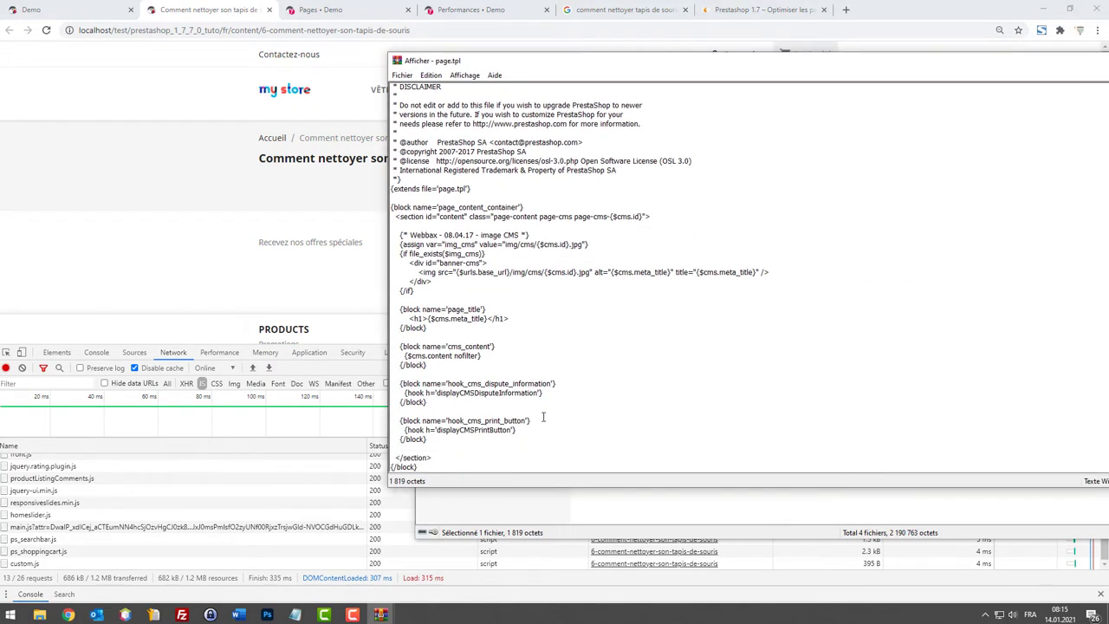
{"action": "scroll", "coordinate": [541, 418], "scroll_direction": "up", "scroll_amount": 2}
{"action": "key", "text": "ctrl+a"}
{"action": "scroll", "coordinate": [541, 407], "scroll_direction": "down", "scroll_amount": 3}
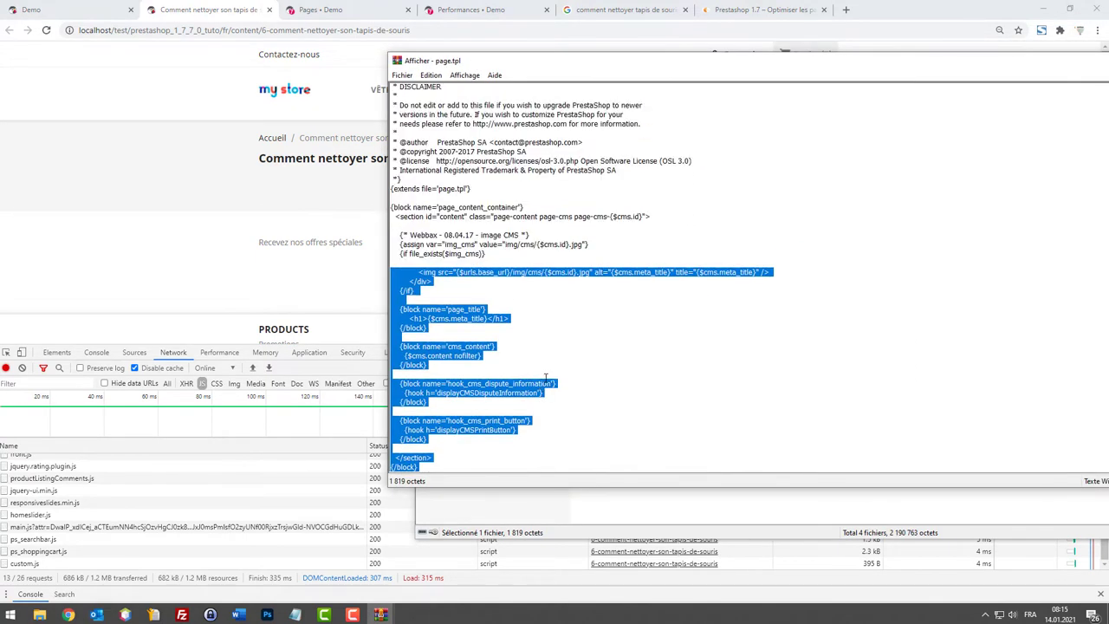
Switch to NetBeans, collapse the classic theme's css folder and expand templates/cms in the project tree.
{"action": "left_click", "coordinate": [125, 615]}
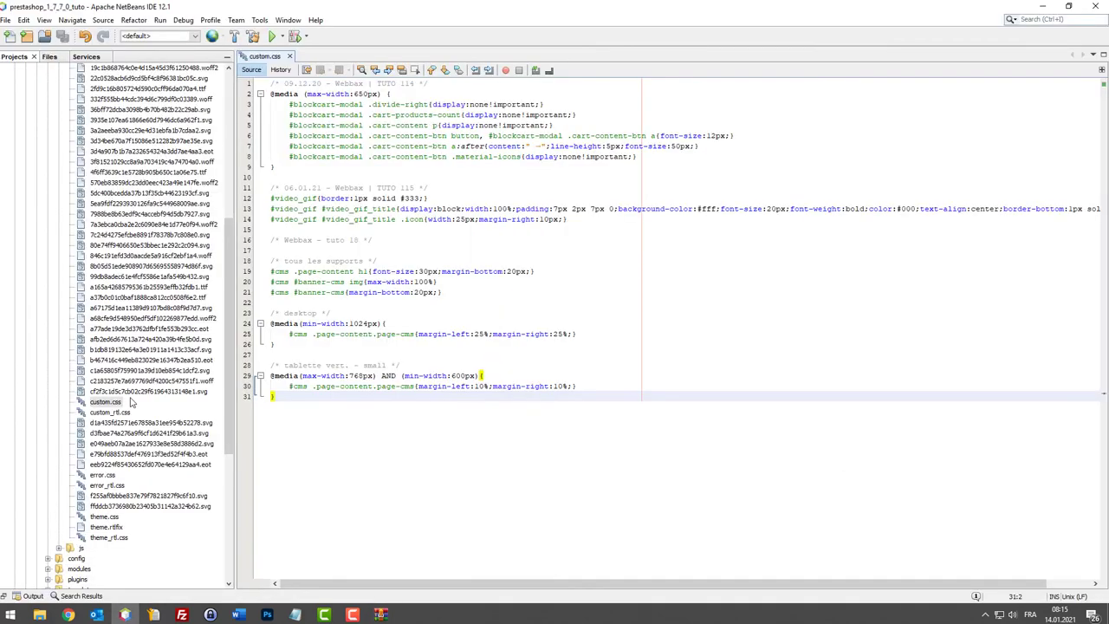
{"action": "scroll", "coordinate": [162, 393], "scroll_direction": "up", "scroll_amount": 15}
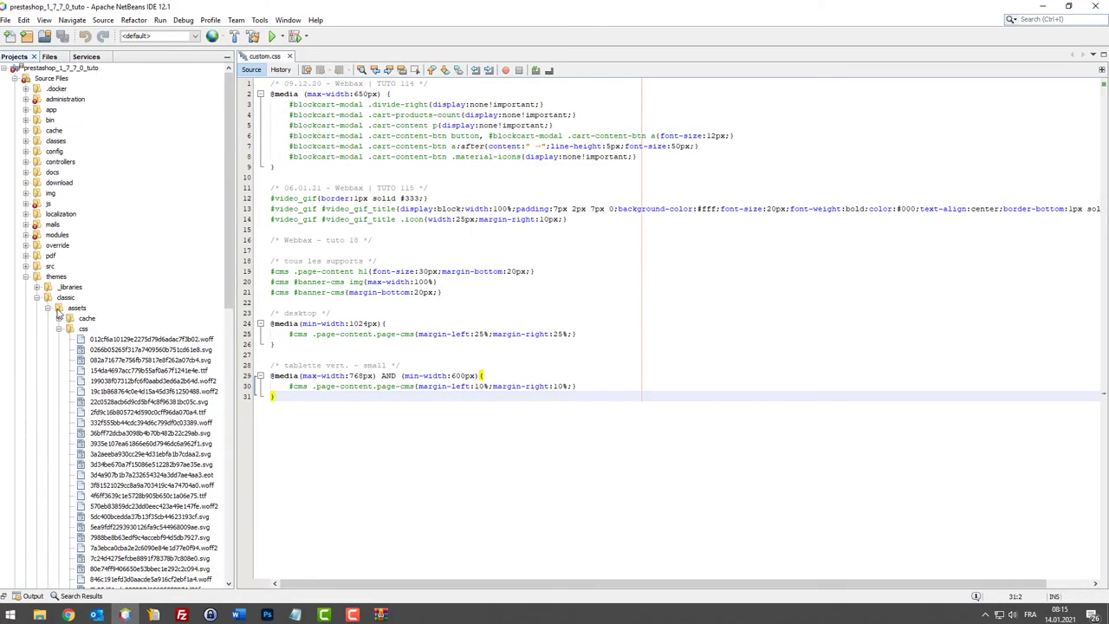
{"action": "left_click", "coordinate": [37, 297]}
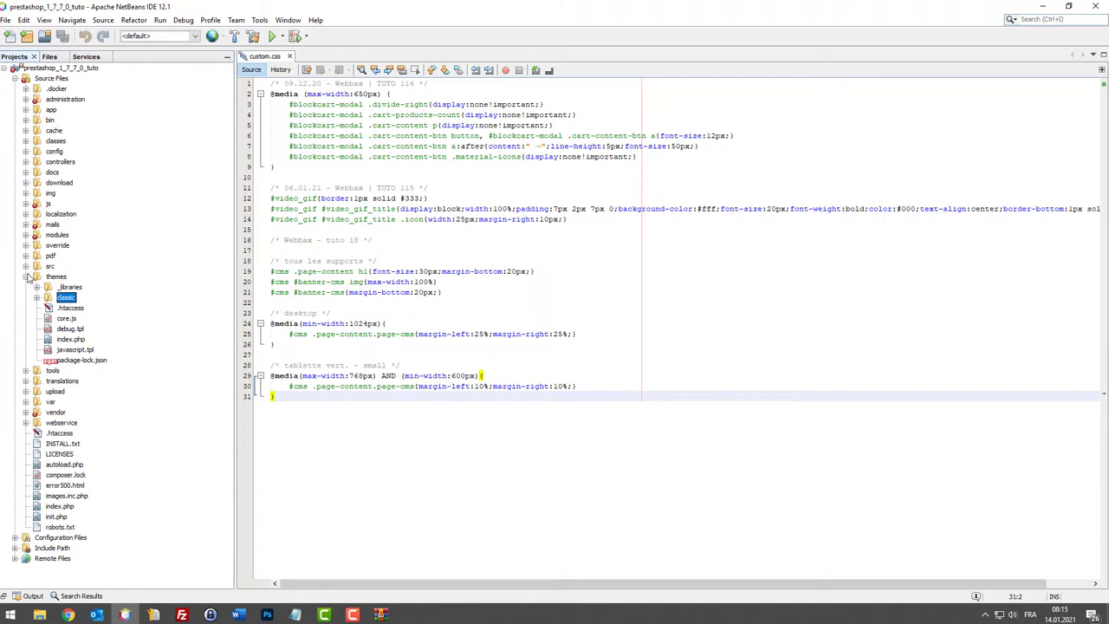
{"action": "left_click", "coordinate": [37, 297]}
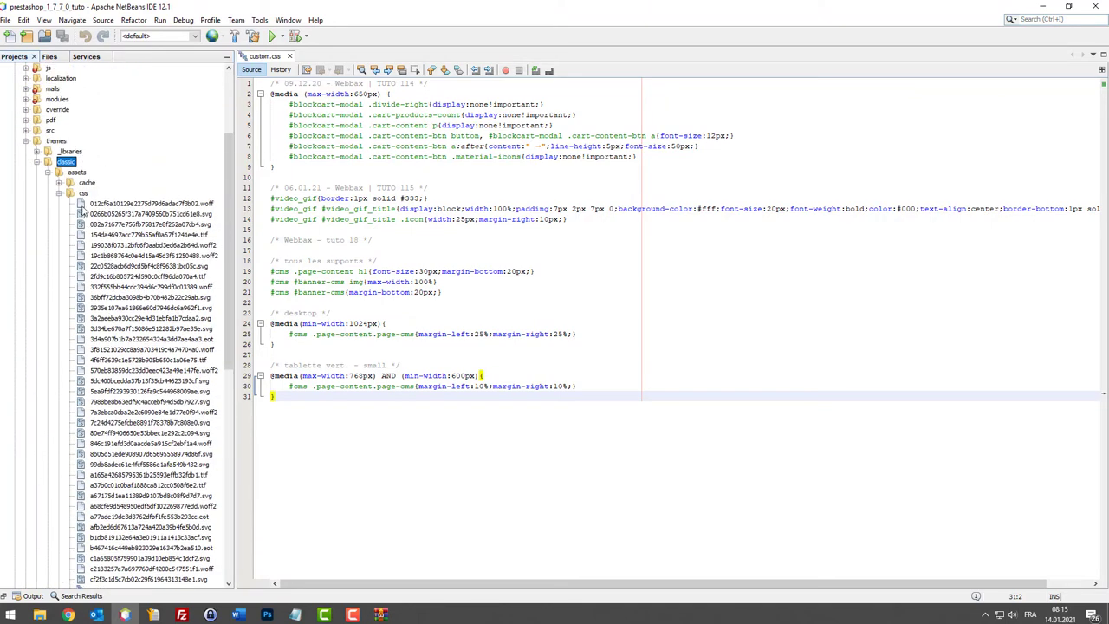
{"action": "scroll", "coordinate": [69, 390], "scroll_direction": "down", "scroll_amount": 10}
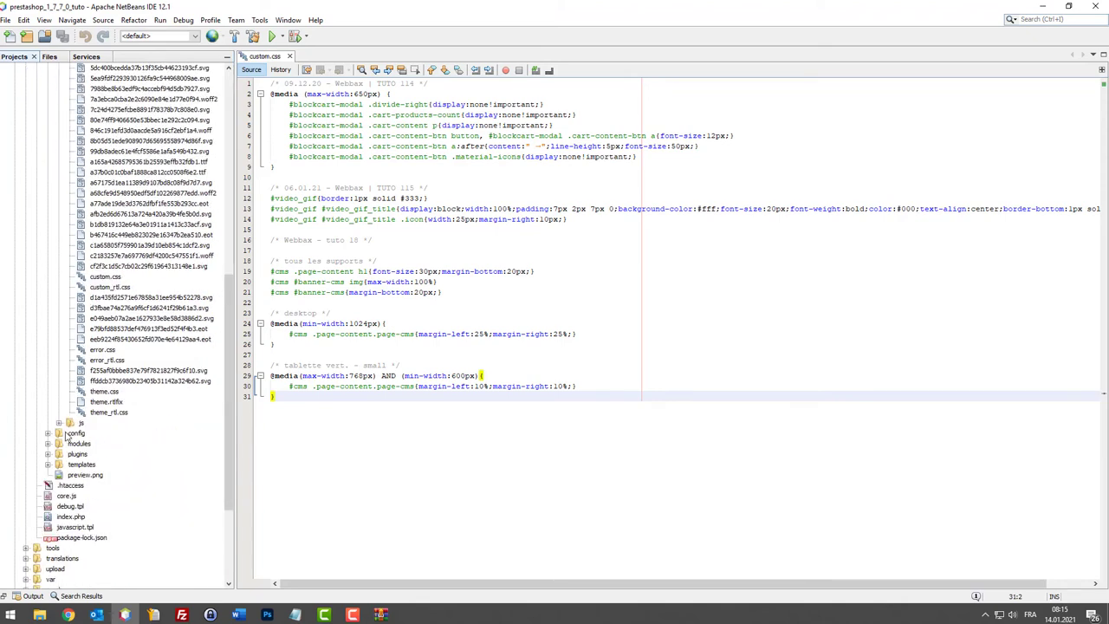
{"action": "scroll", "coordinate": [54, 454], "scroll_direction": "up", "scroll_amount": 10}
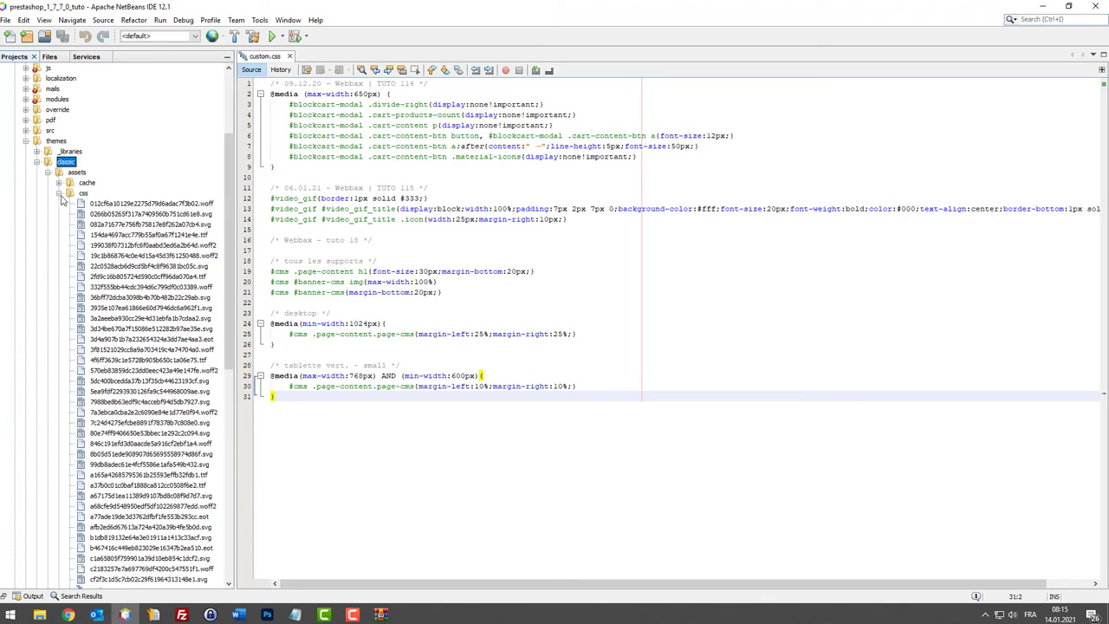
{"action": "left_click", "coordinate": [60, 194]}
{"action": "left_click", "coordinate": [47, 312]}
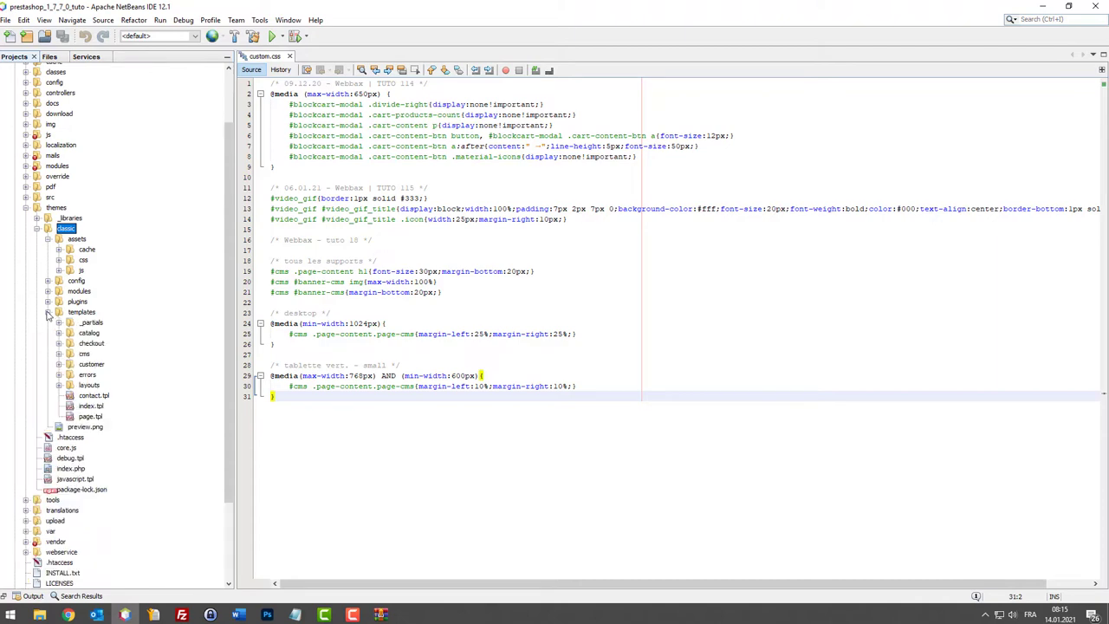
{"action": "left_click", "coordinate": [59, 354]}
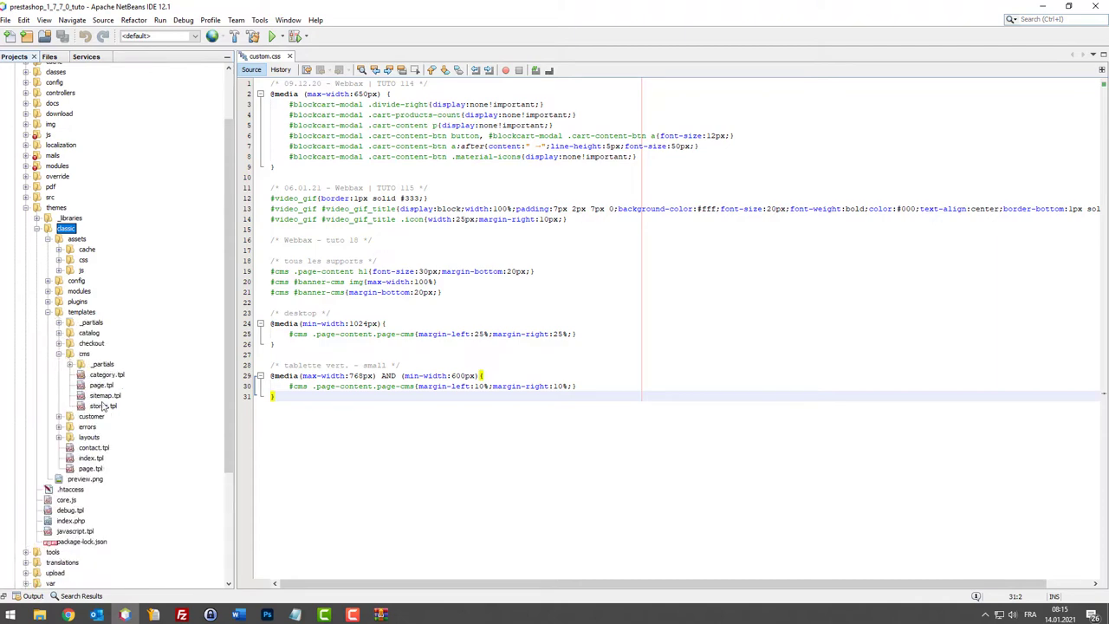
Open the cms folder's page.tpl, replace all its code with the copied Webbax template and save the file.
{"action": "double_click", "coordinate": [100, 385]}
{"action": "key", "text": "ctrl+a"}
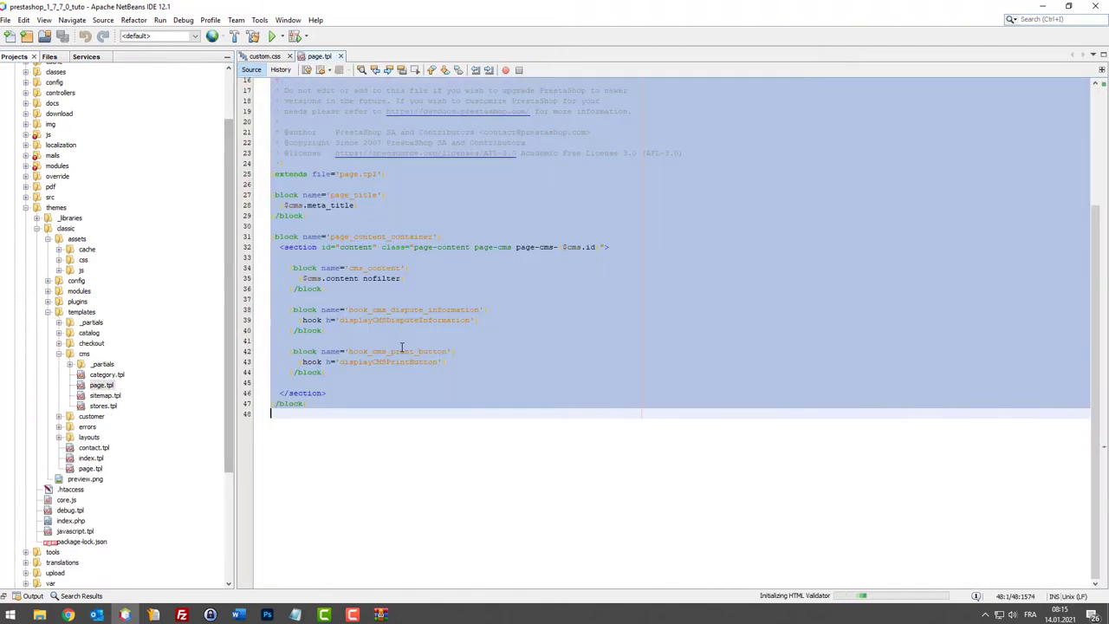
{"action": "key", "text": "ctrl+c"}
{"action": "key", "text": "ctrl+s"}
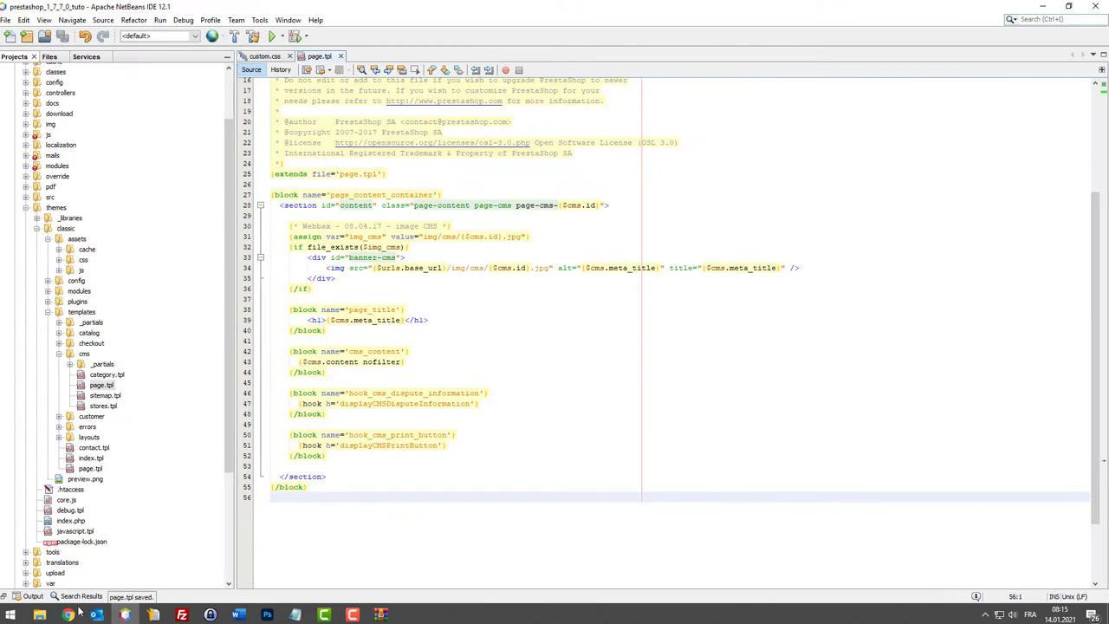
Back in Chrome, reload the CMS page preview and examine the title inside the white content block.
{"action": "left_click", "coordinate": [76, 613]}
{"action": "key", "text": "F5"}
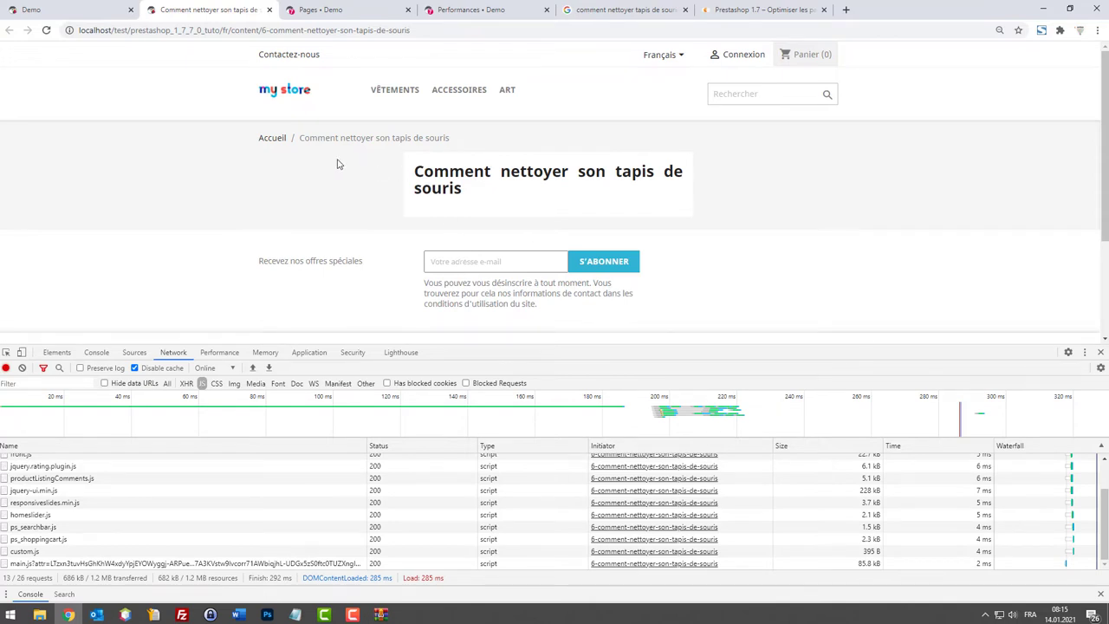
{"action": "triple_click", "coordinate": [453, 188]}
{"action": "left_click", "coordinate": [463, 190]}
{"action": "left_click_drag", "start_coordinate": [468, 189], "coordinate": [444, 173]}
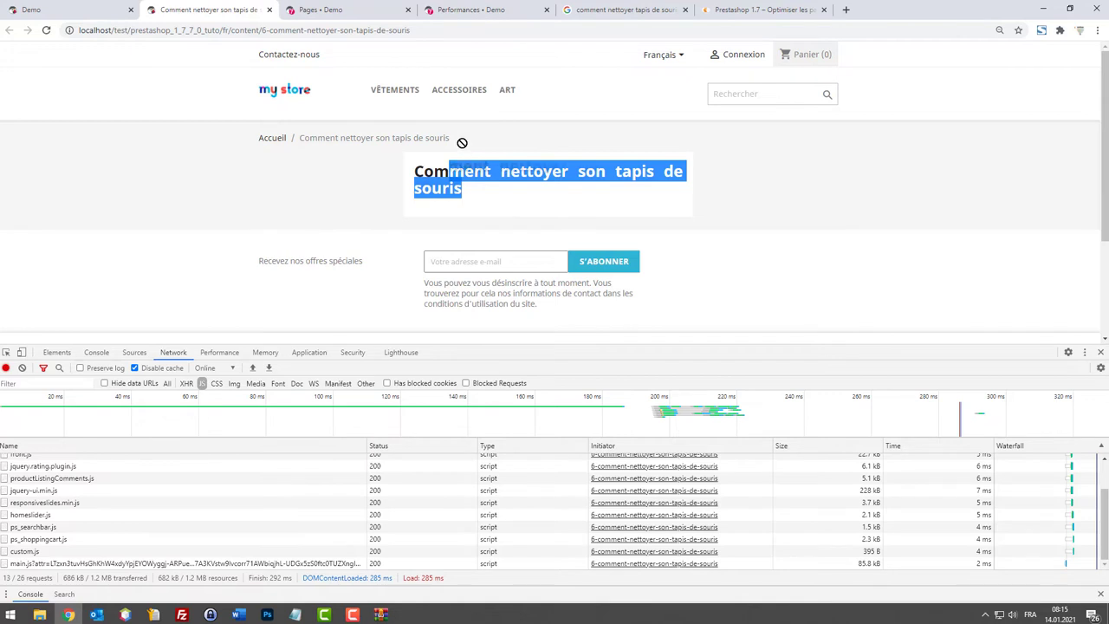
{"action": "left_click", "coordinate": [482, 209]}
{"action": "left_click_drag", "start_coordinate": [538, 190], "coordinate": [490, 173]}
{"action": "left_click", "coordinate": [503, 176]}
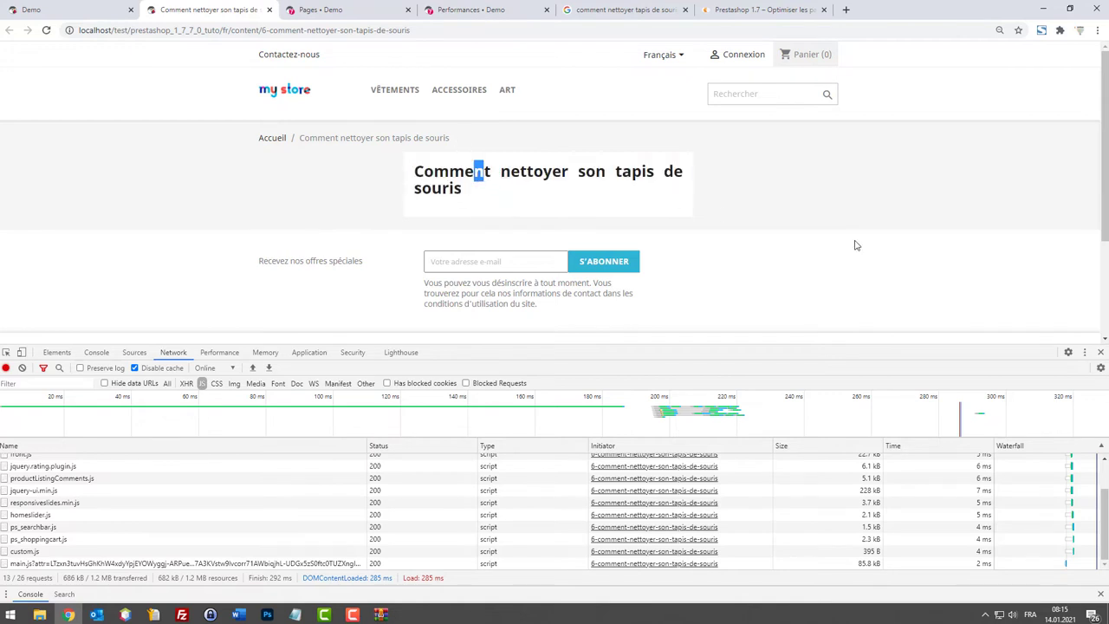
{"action": "key", "text": "alt+Tab"}
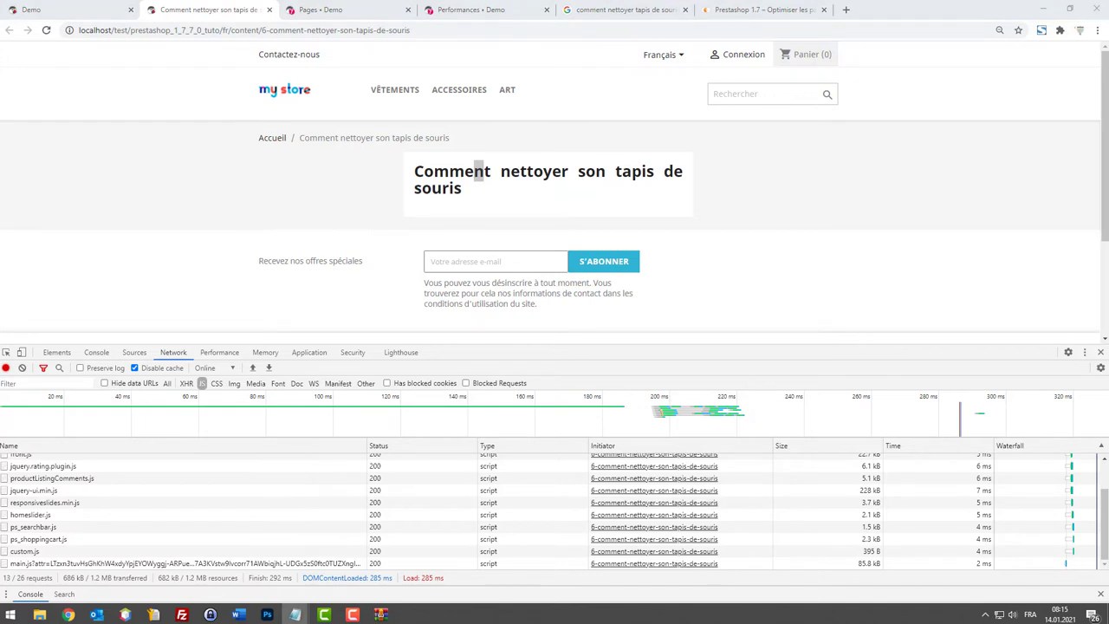
{"action": "key", "text": "alt+Tab"}
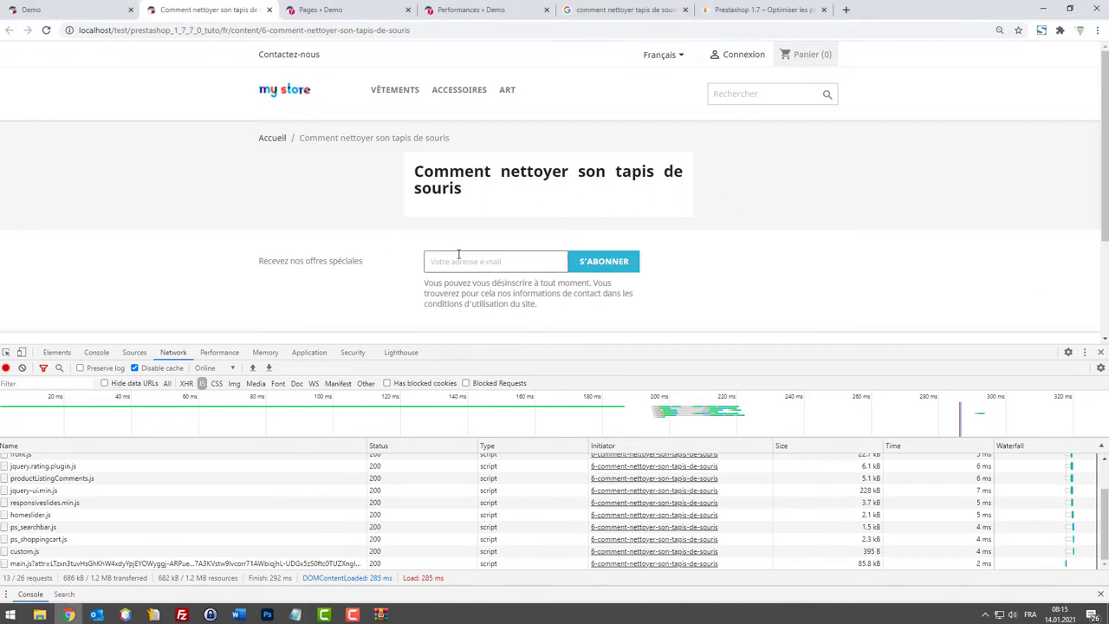
{"action": "mouse_move", "coordinate": [472, 192]}
{"action": "left_mouse_down"}
{"action": "mouse_move", "coordinate": [420, 196]}
{"action": "mouse_move", "coordinate": [478, 189]}
{"action": "left_mouse_up"}
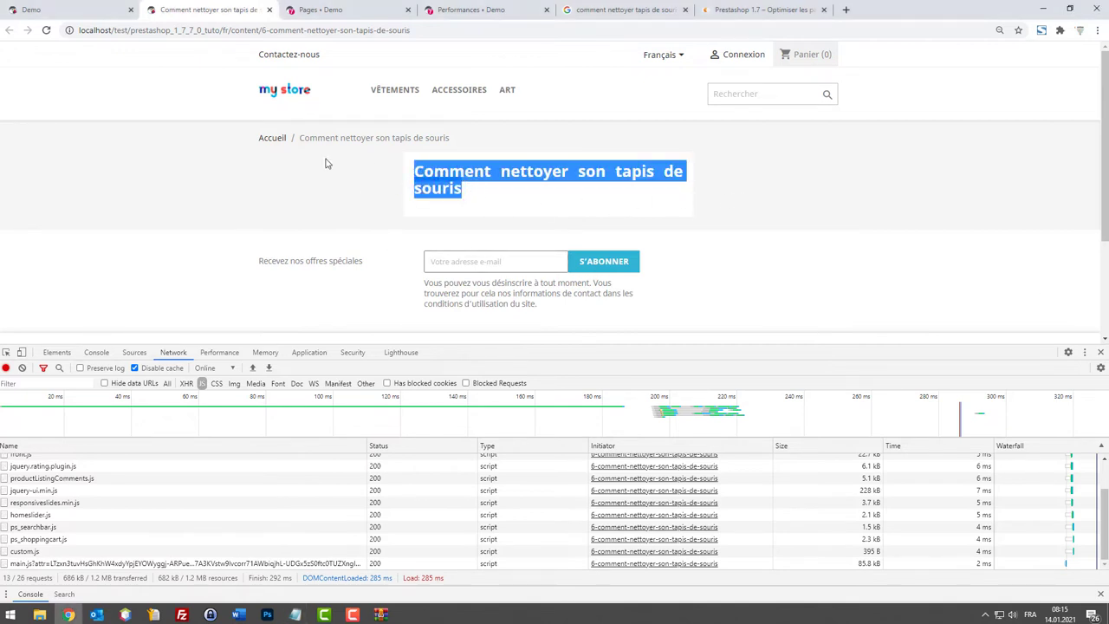
{"action": "left_click", "coordinate": [471, 191]}
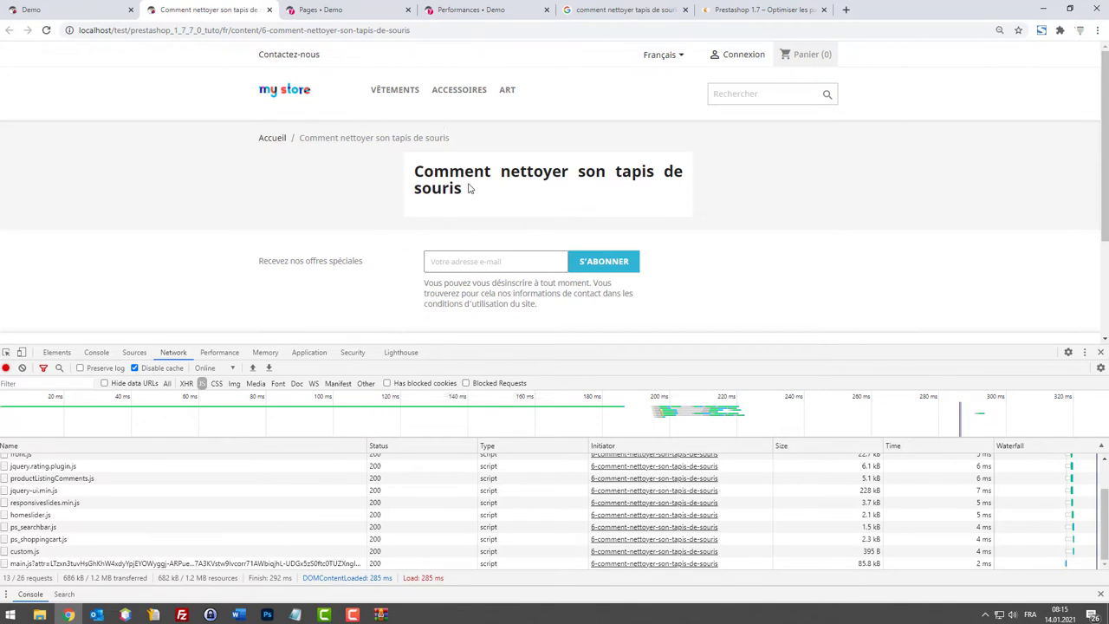
Look up the CMS page's ID in its back-office edit URL and return to the page preview.
{"action": "left_click", "coordinate": [334, 9]}
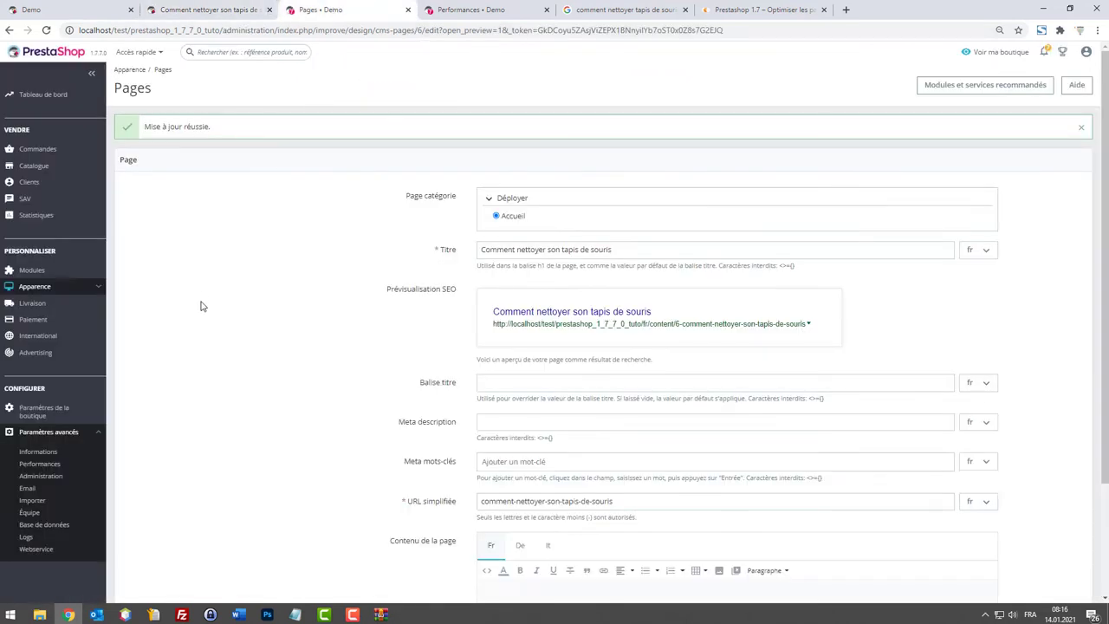
{"action": "scroll", "coordinate": [260, 316], "scroll_direction": "down", "scroll_amount": 3}
{"action": "scroll", "coordinate": [308, 326], "scroll_direction": "up", "scroll_amount": 3}
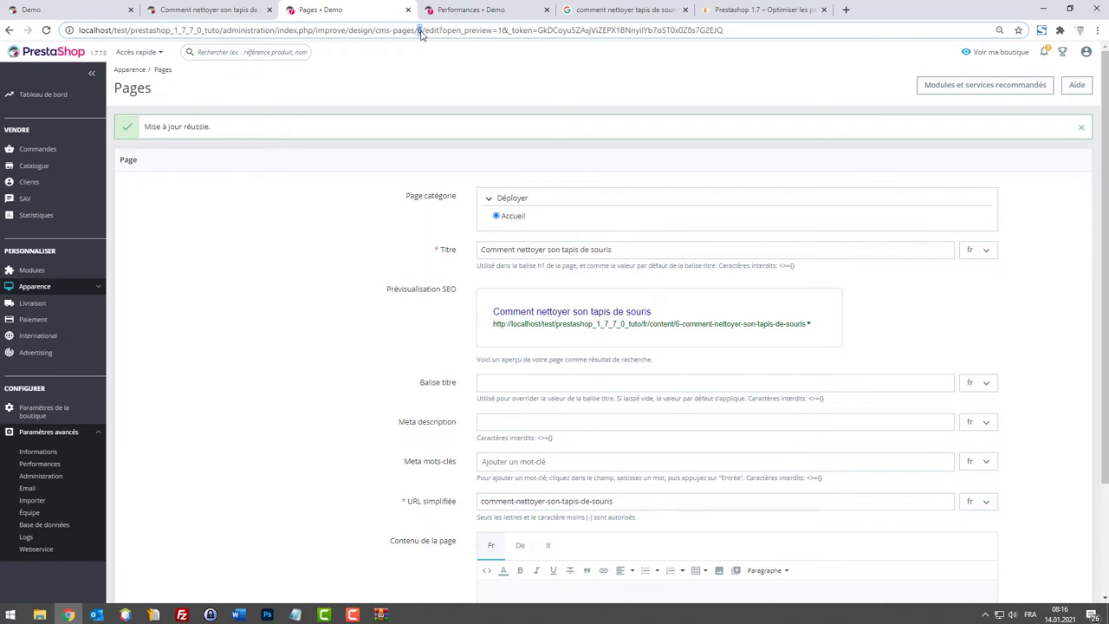
{"action": "left_click", "coordinate": [208, 10]}
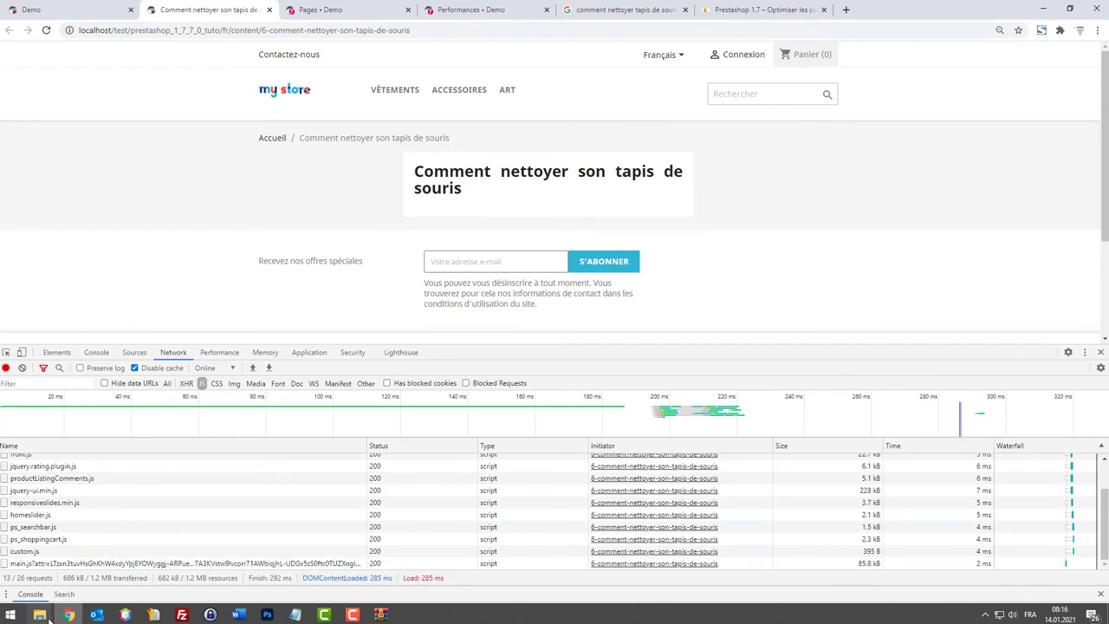
Bring up the 70 folder in File Explorer and open cms.psd in Photoshop.
{"action": "mouse_move", "coordinate": [39, 616]}
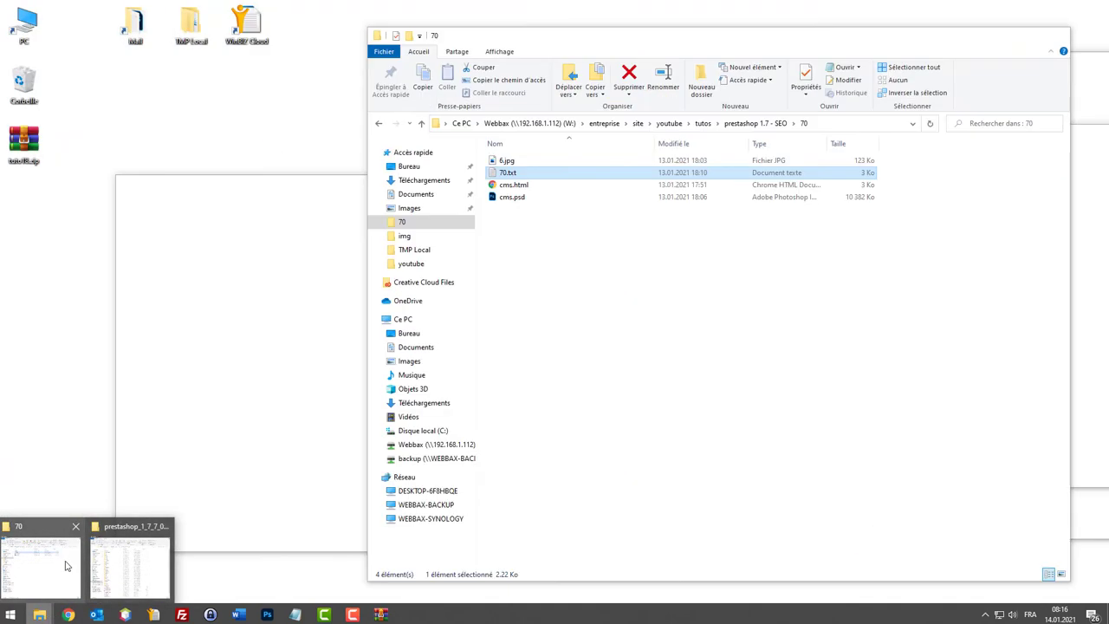
{"action": "left_click", "coordinate": [130, 564]}
{"action": "left_click", "coordinate": [514, 199]}
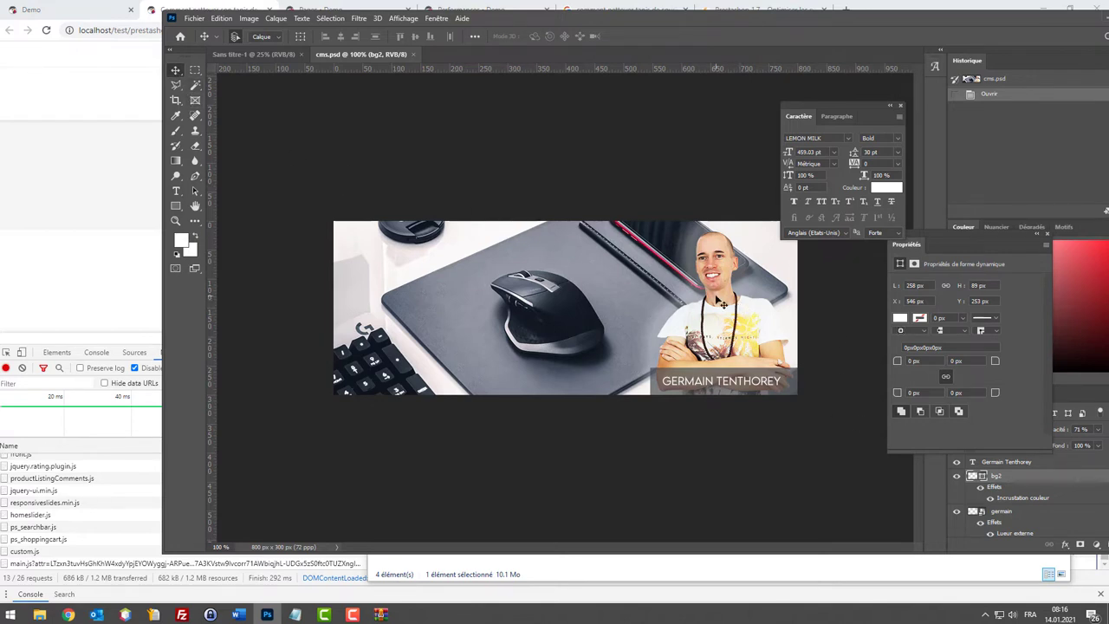
Move the Photoshop window to reach the layers list and hide the portrait layer in cms.psd.
{"action": "left_click_drag", "start_coordinate": [857, 19], "coordinate": [789, 17]}
{"action": "scroll", "coordinate": [1018, 505], "scroll_direction": "down", "scroll_amount": 1}
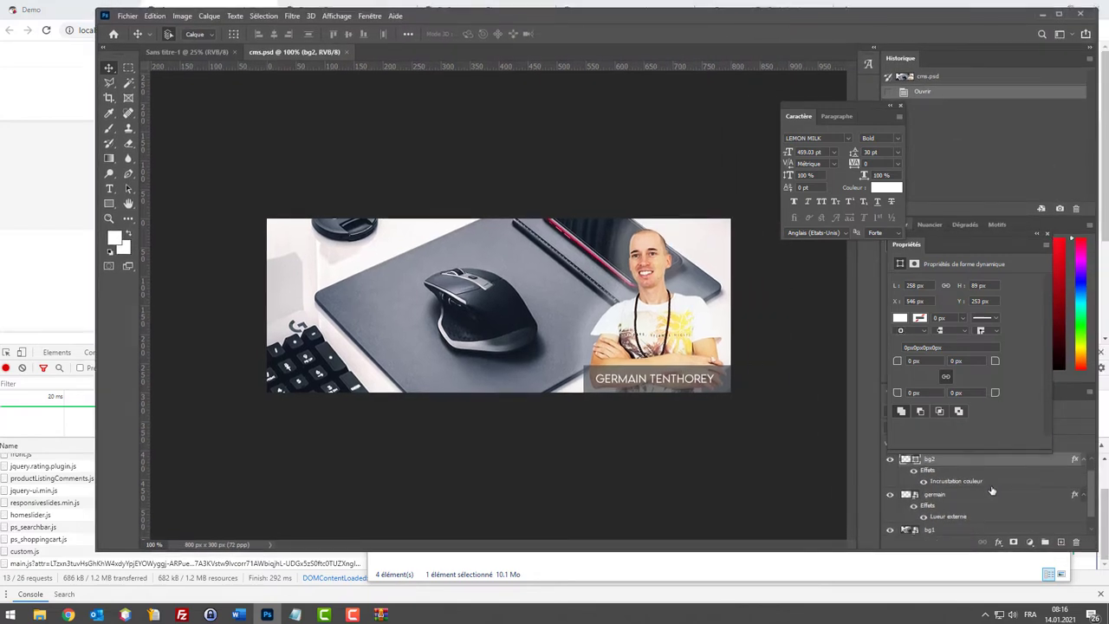
{"action": "left_click", "coordinate": [890, 496]}
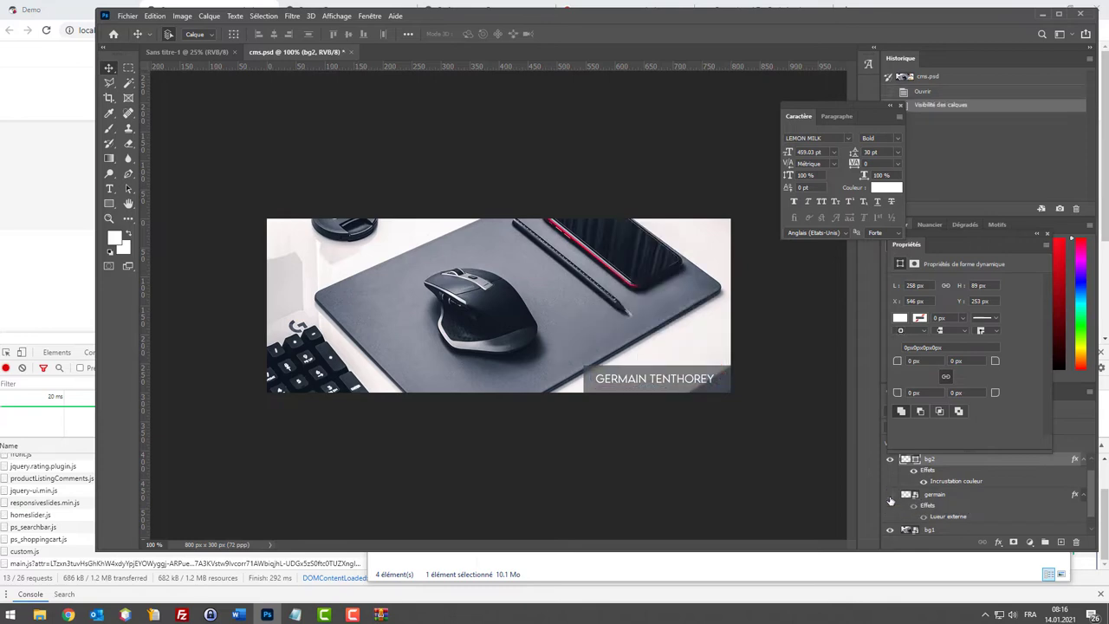
Show the portrait layer in cms.psd again and minimise the Photoshop window.
{"action": "left_click", "coordinate": [890, 496]}
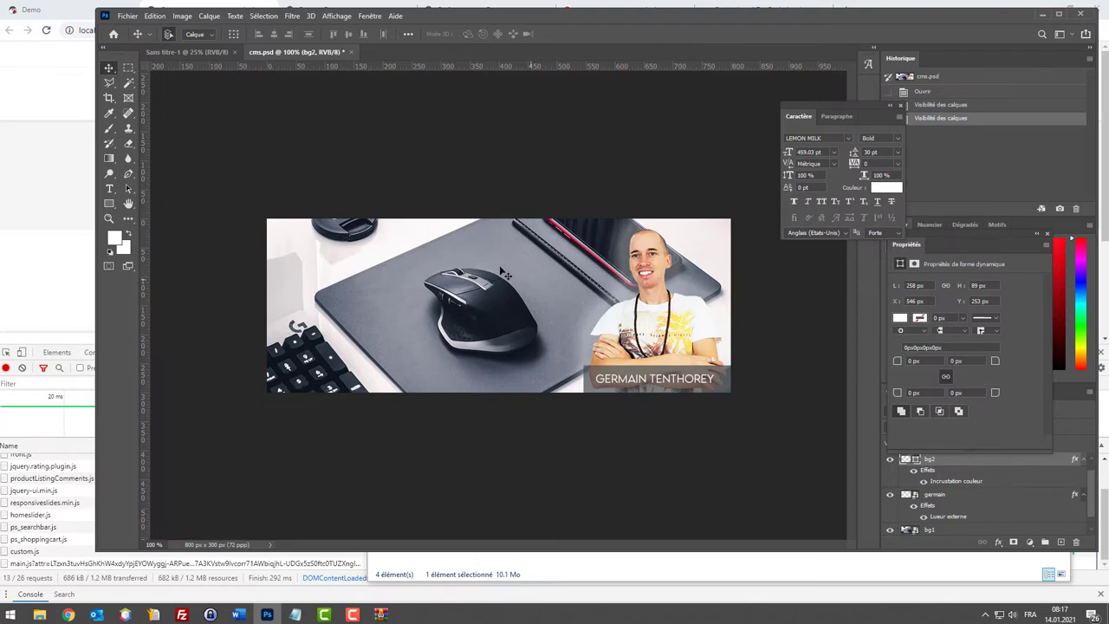
{"action": "key", "text": "alt+Tab"}
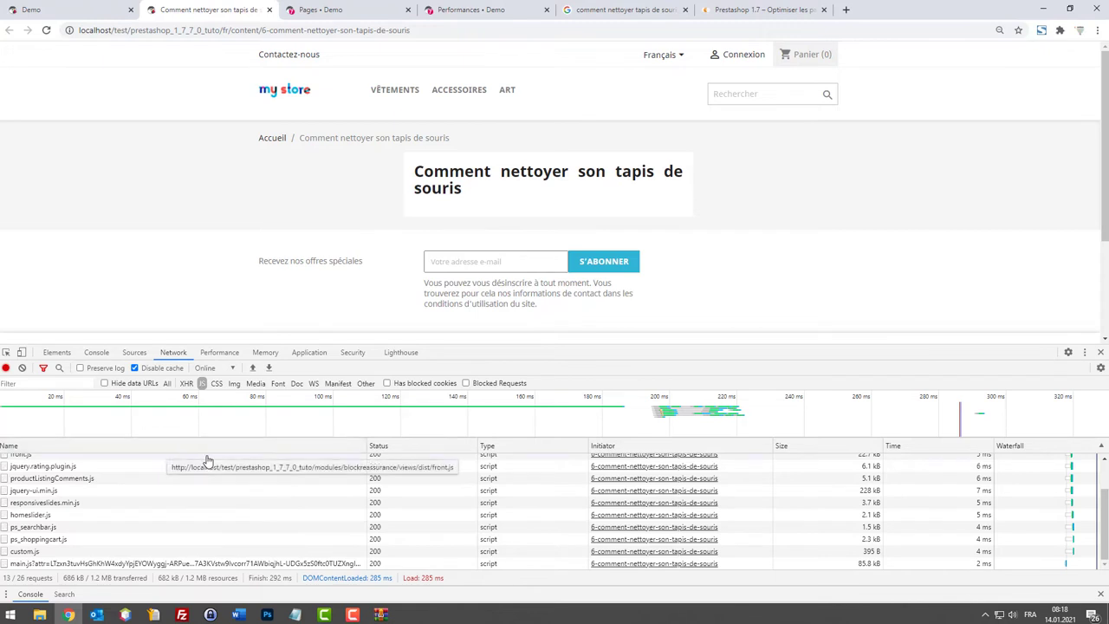
{"action": "left_click", "coordinate": [268, 613]}
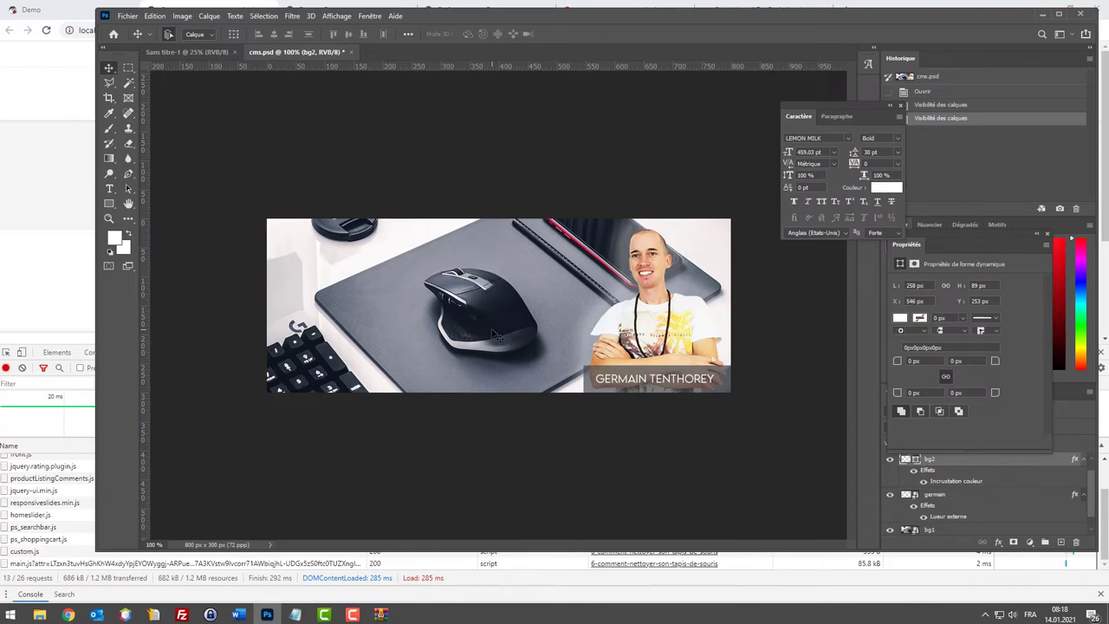
{"action": "left_click_drag", "start_coordinate": [1037, 18], "coordinate": [1040, 17]}
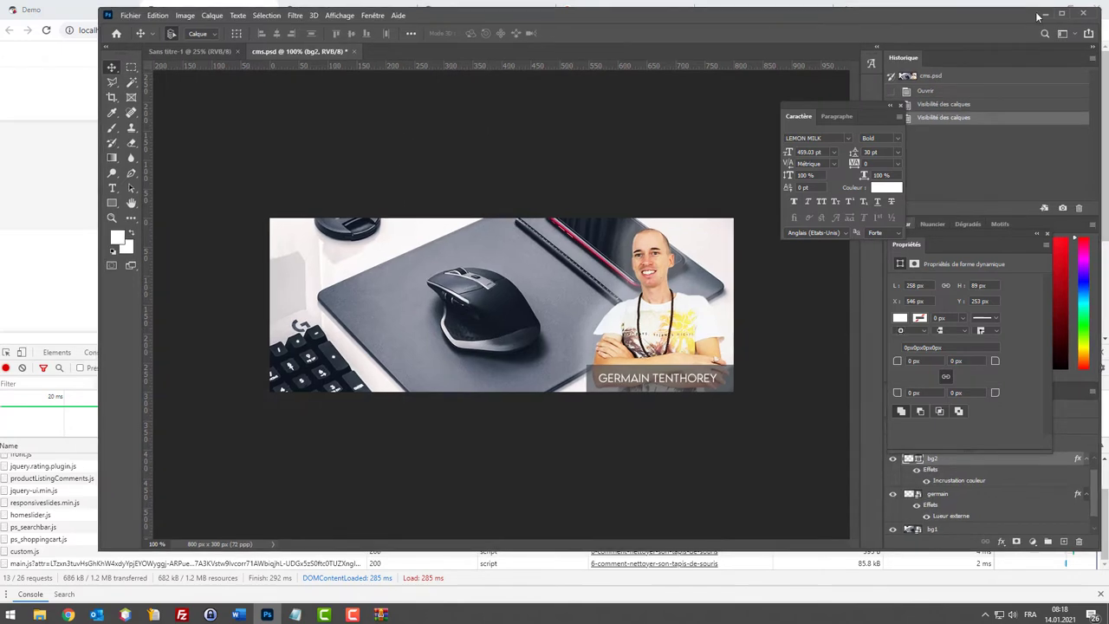
{"action": "left_click", "coordinate": [1043, 15]}
Bring up the 70 folder in File Explorer and copy the banner image 6.jpg.
{"action": "mouse_move", "coordinate": [59, 612]}
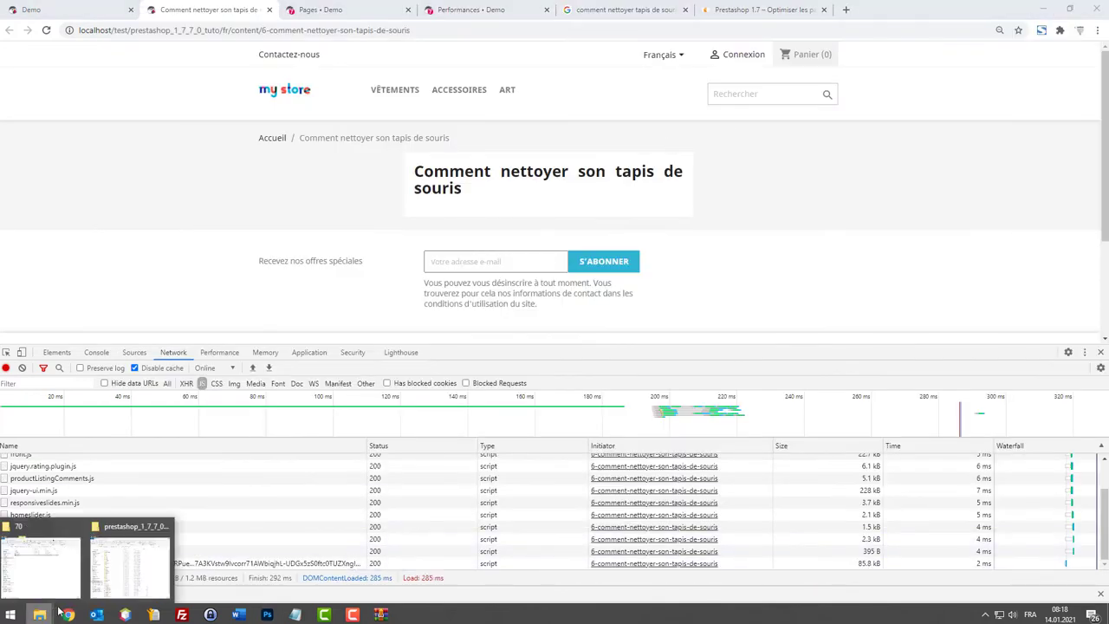
{"action": "left_click", "coordinate": [40, 567]}
{"action": "left_click", "coordinate": [514, 172]}
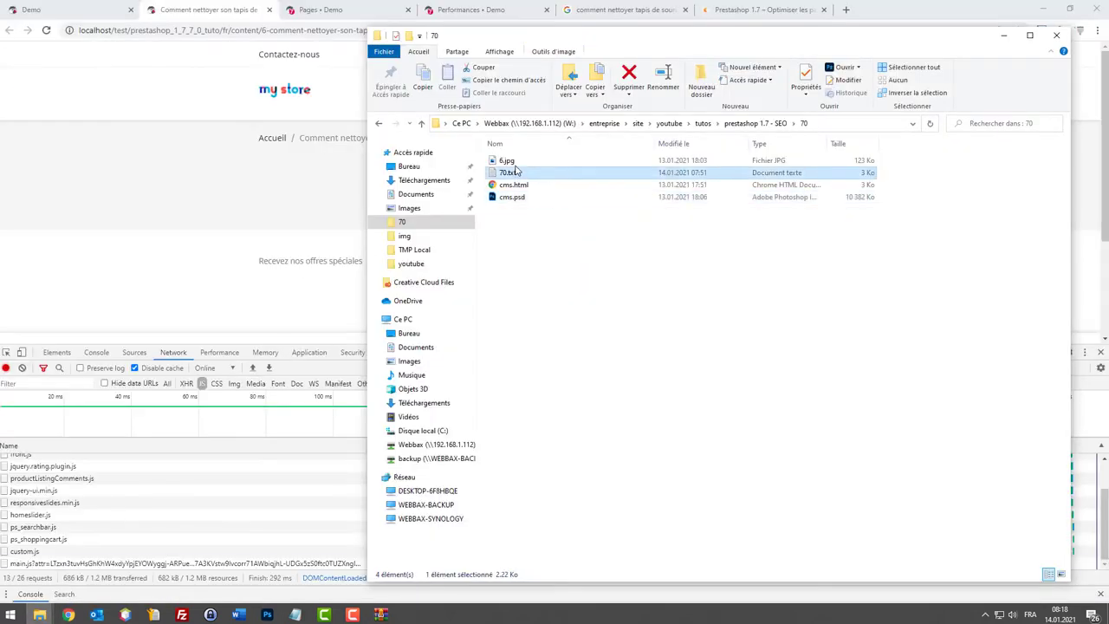
{"action": "left_click", "coordinate": [507, 160]}
Return to Chrome, open the back-office CMS pages list in a new tab and look up the how-to page's ID.
{"action": "left_click", "coordinate": [257, 134]}
{"action": "left_click", "coordinate": [316, 9]}
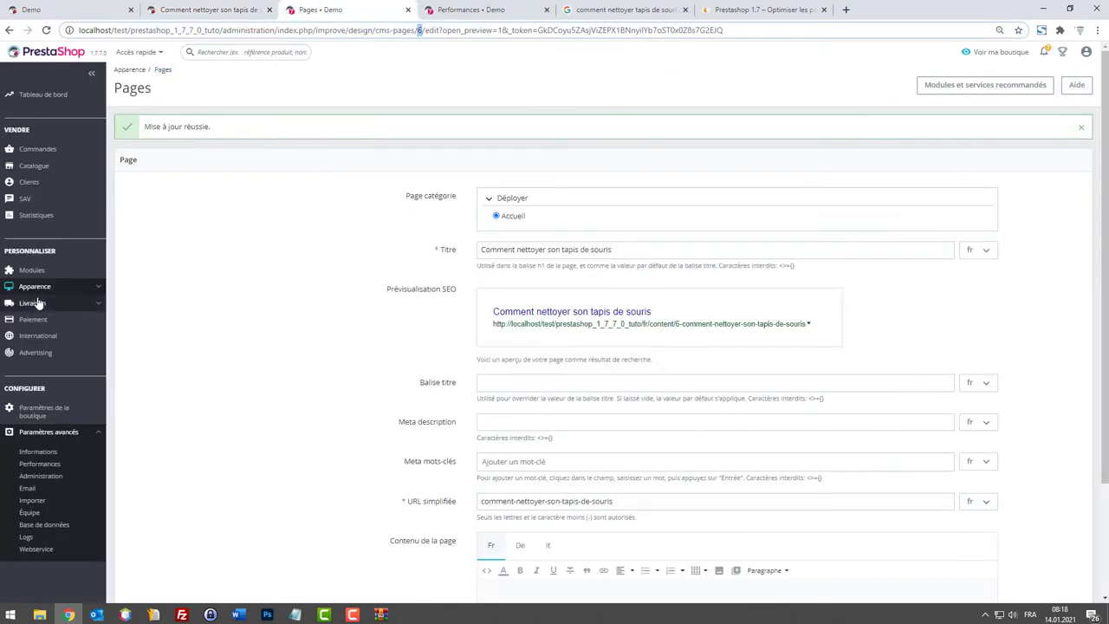
{"action": "mouse_move", "coordinate": [26, 290]}
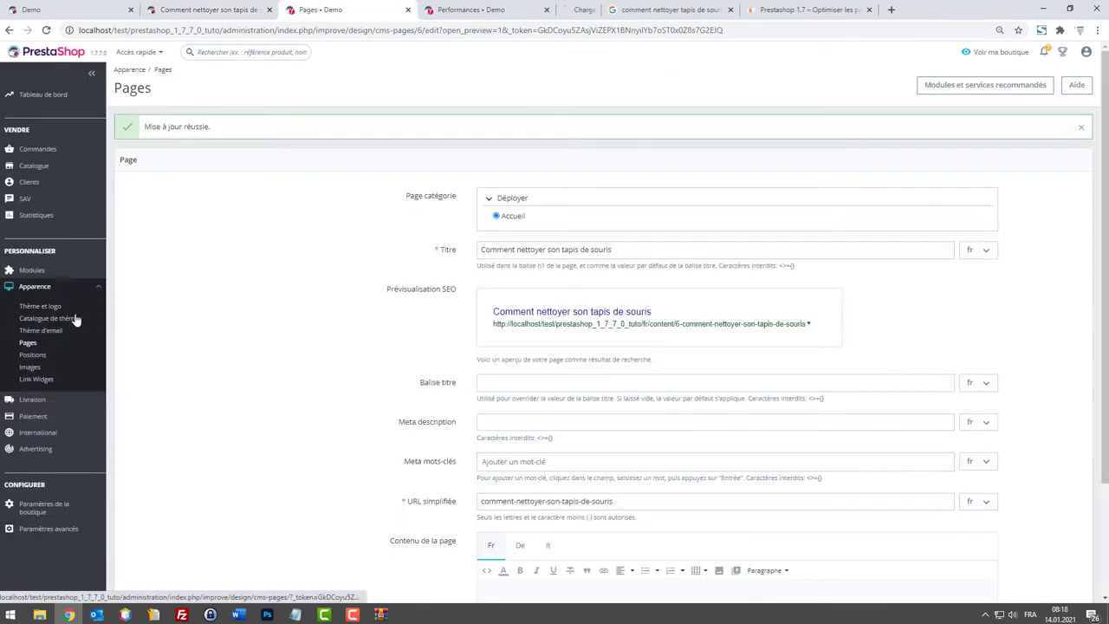
{"action": "left_click", "coordinate": [28, 342]}
{"action": "scroll", "coordinate": [257, 467], "scroll_direction": "down", "scroll_amount": 2}
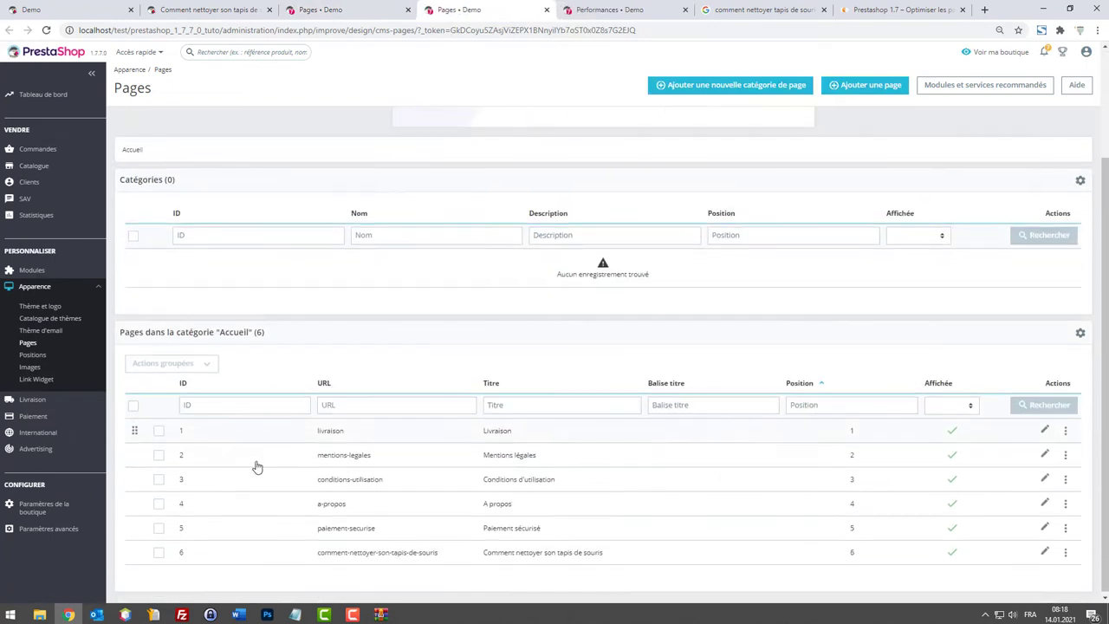
Paste the banner image 6.jpg into the img\cms folder of the prestashop_1_7_7_0_tuto installation.
{"action": "left_click", "coordinate": [40, 615]}
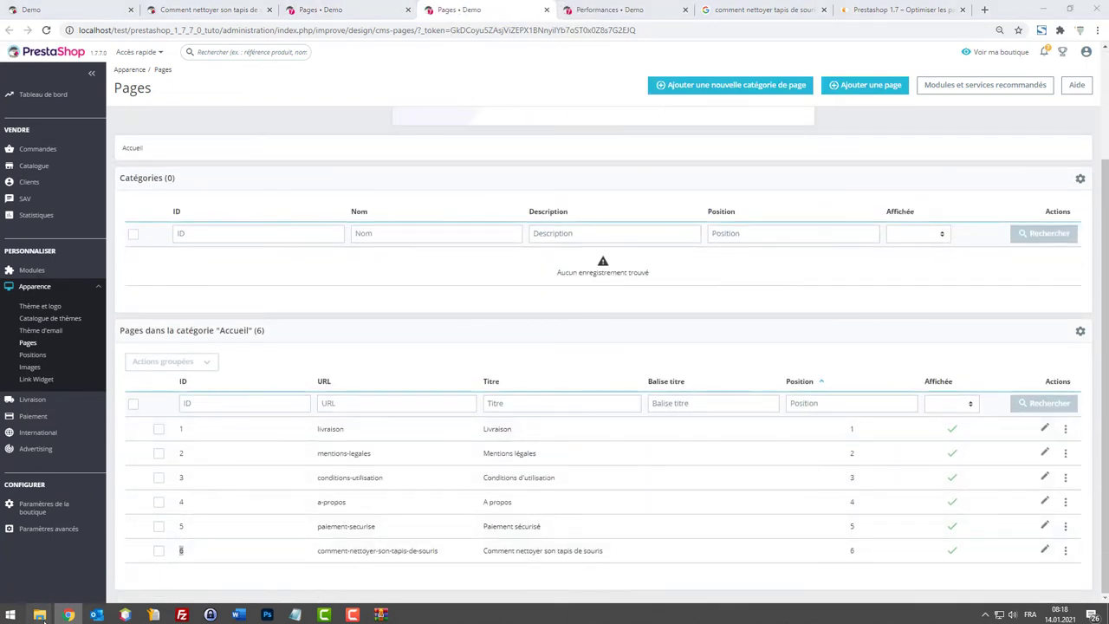
{"action": "left_click", "coordinate": [130, 563]}
{"action": "left_click", "coordinate": [387, 315]}
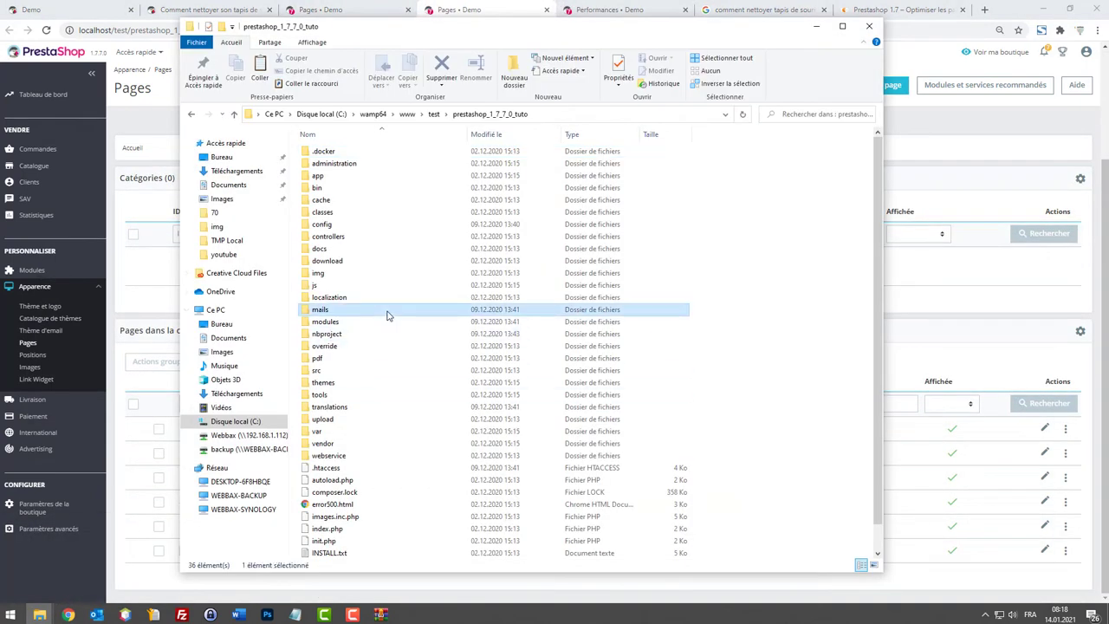
{"action": "type", "text": "img"}
{"action": "key", "text": "Return"}
{"action": "type", "text": "cms"}
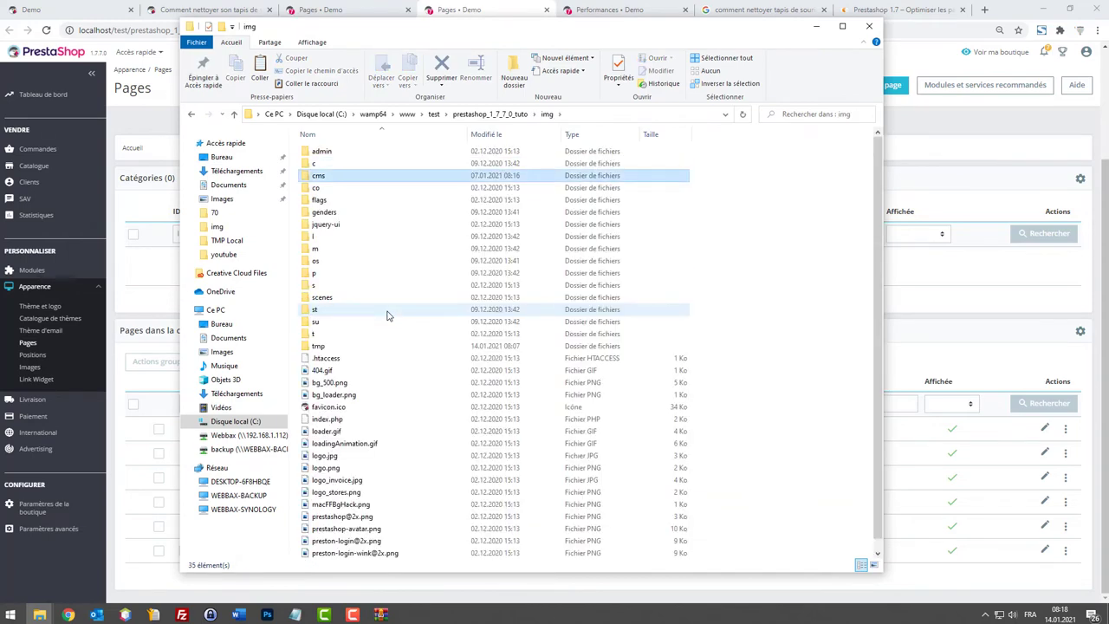
{"action": "key", "text": "Return"}
{"action": "key", "text": "ctrl+v"}
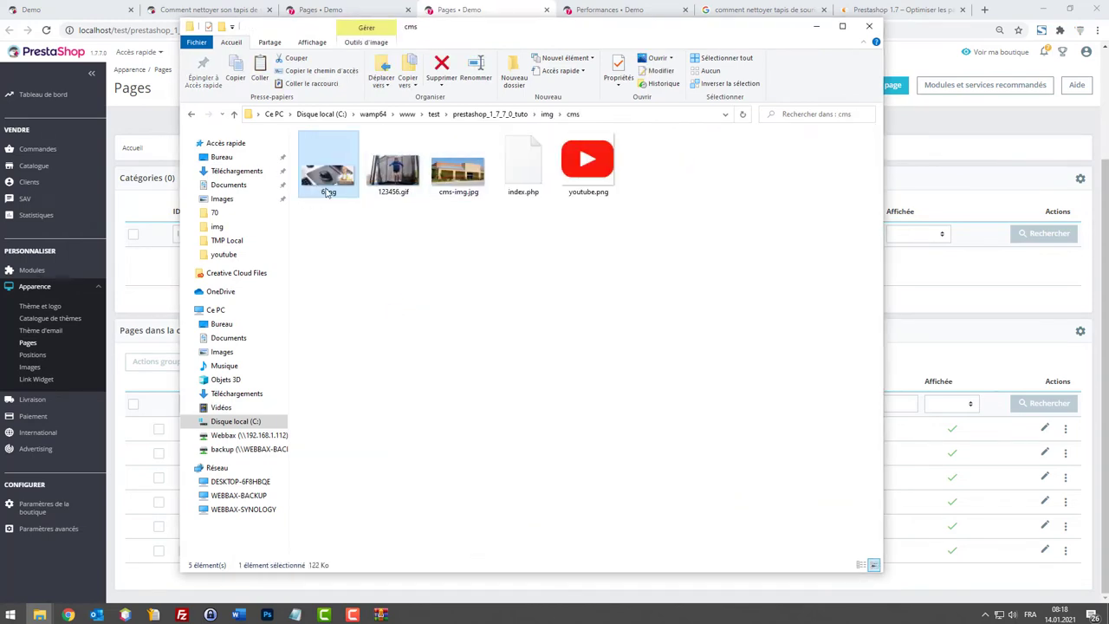
Reload the CMS page preview in Chrome and examine the banner image above the title.
{"action": "left_click", "coordinate": [184, 9]}
{"action": "key", "text": "F5"}
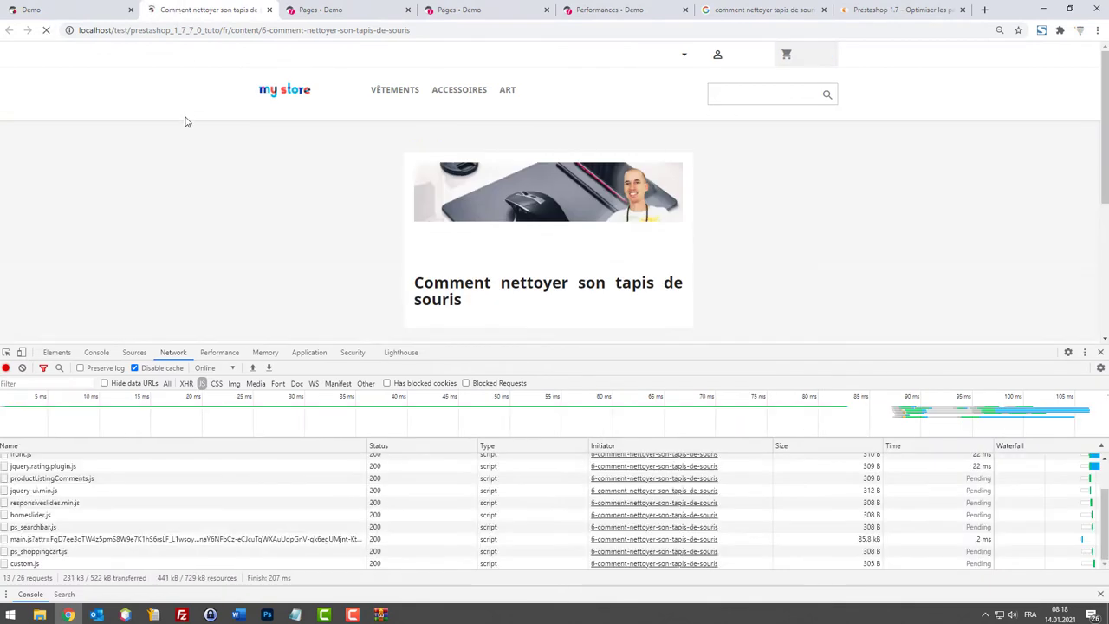
{"action": "scroll", "coordinate": [706, 280], "scroll_direction": "down", "scroll_amount": 2}
{"action": "scroll", "coordinate": [632, 236], "scroll_direction": "up", "scroll_amount": 2}
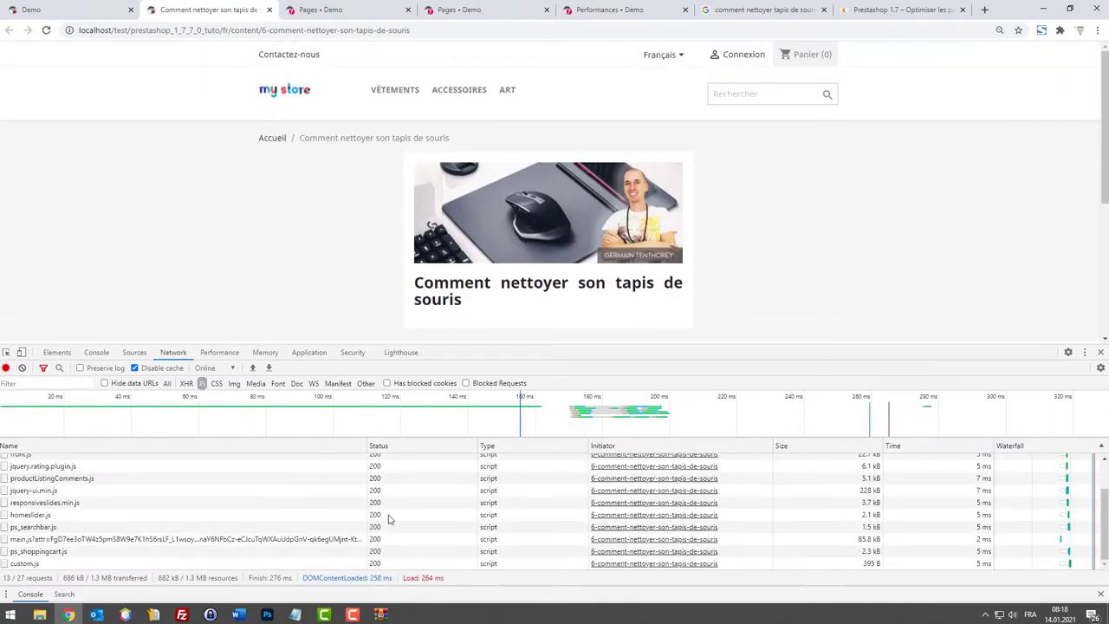
Check custom.css in NetBeans, then return to the CMS page preview and shrink the developer tools to view more of the page.
{"action": "left_click", "coordinate": [125, 615]}
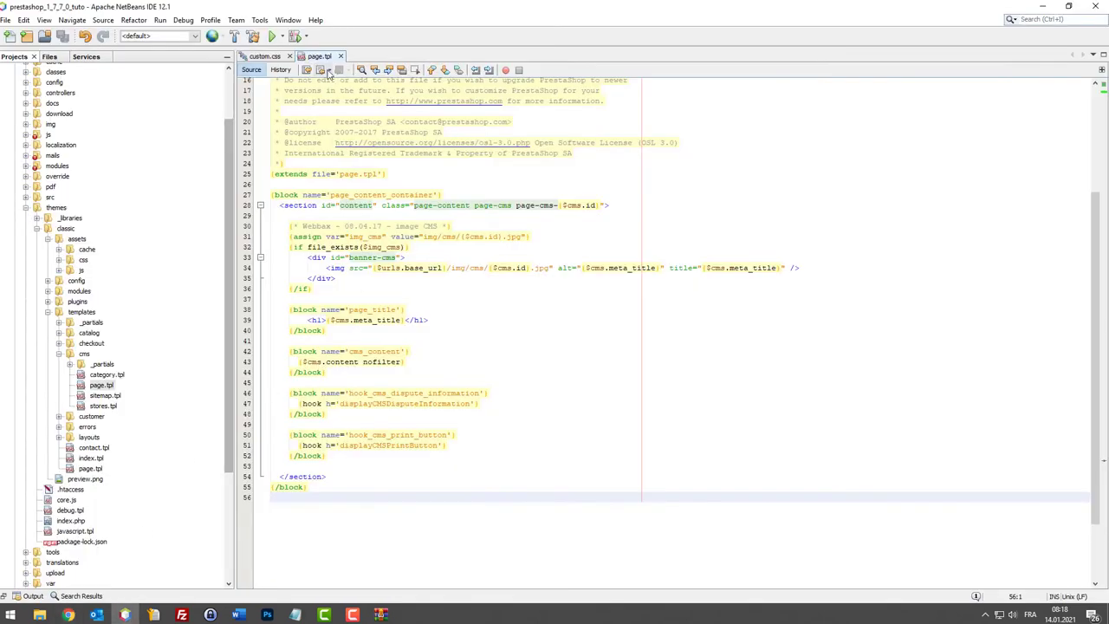
{"action": "left_click", "coordinate": [265, 56]}
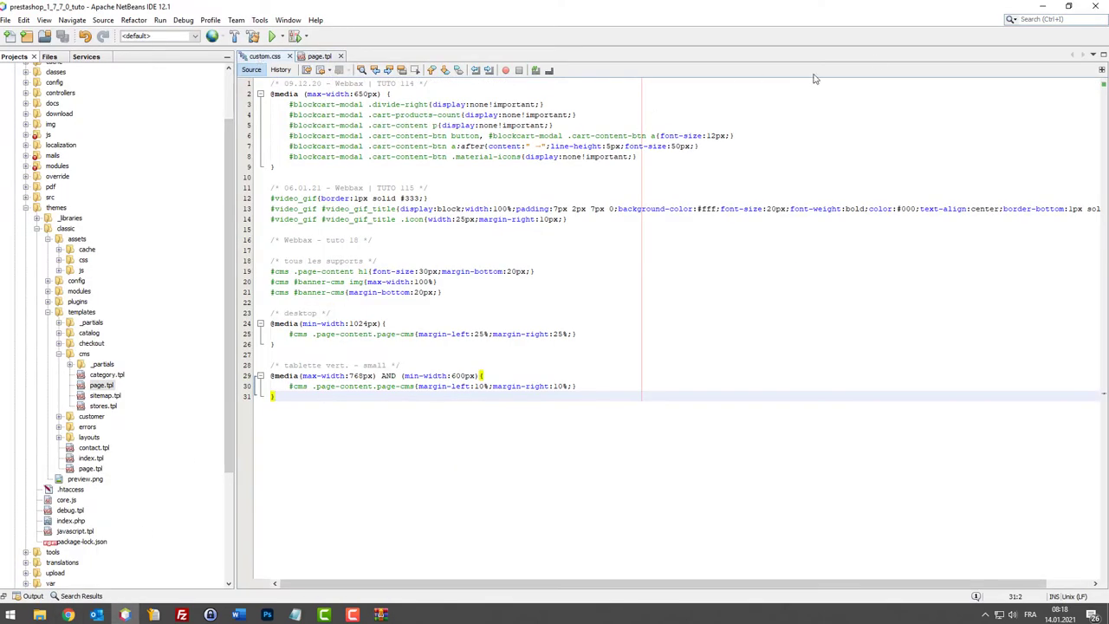
{"action": "left_click", "coordinate": [1043, 7]}
{"action": "key", "text": "F5"}
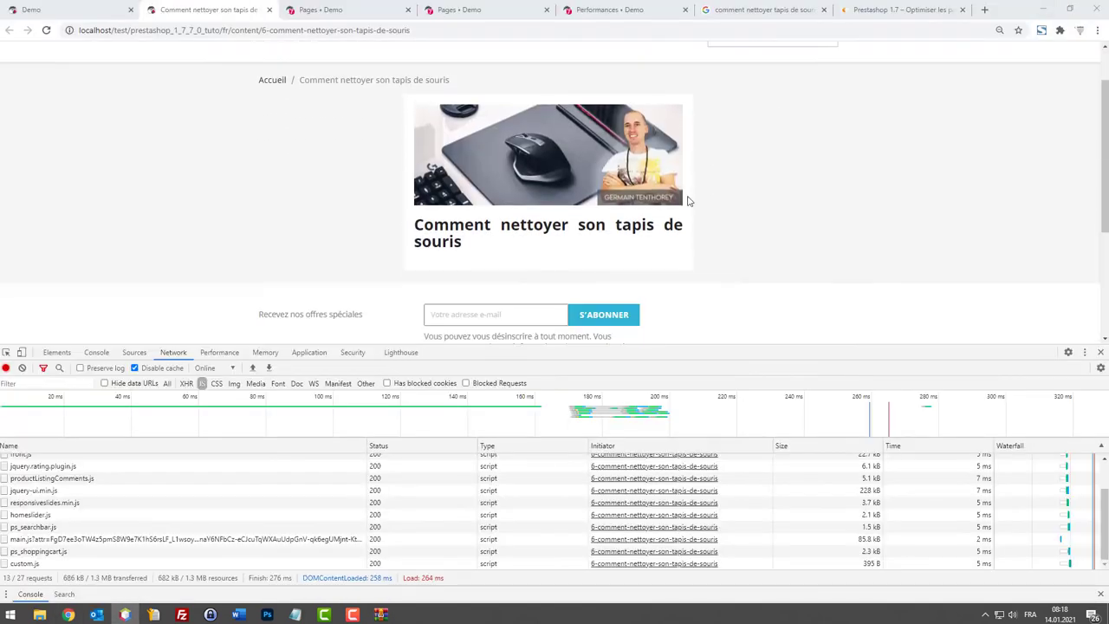
{"action": "scroll", "coordinate": [685, 179], "scroll_direction": "up", "scroll_amount": 1}
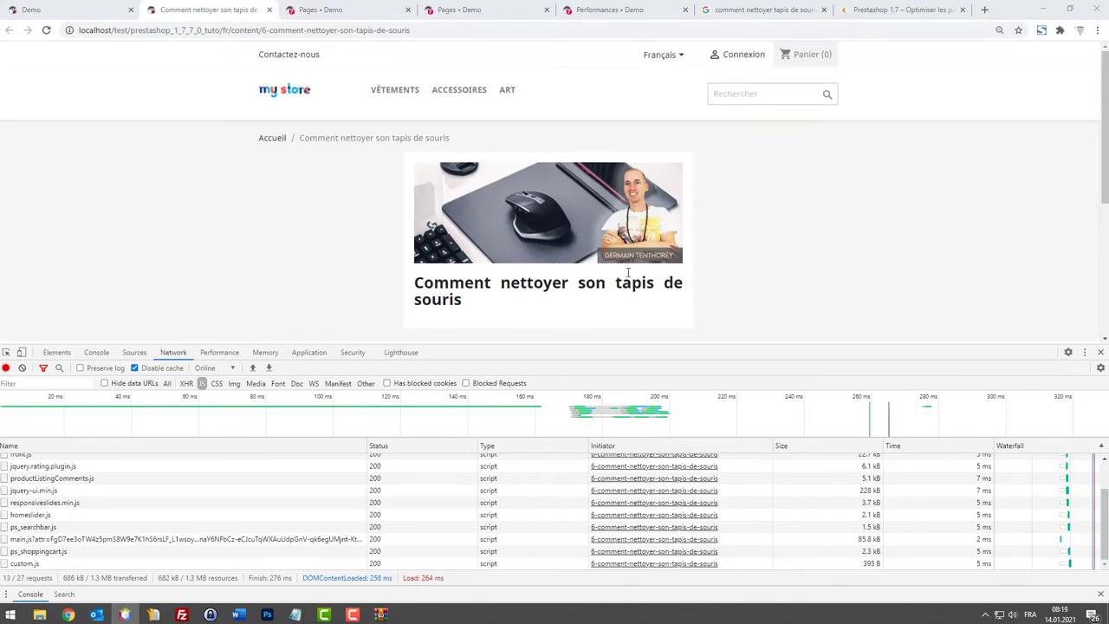
{"action": "scroll", "coordinate": [630, 329], "scroll_direction": "down", "scroll_amount": 1}
{"action": "left_click_drag", "start_coordinate": [601, 352], "coordinate": [600, 390]}
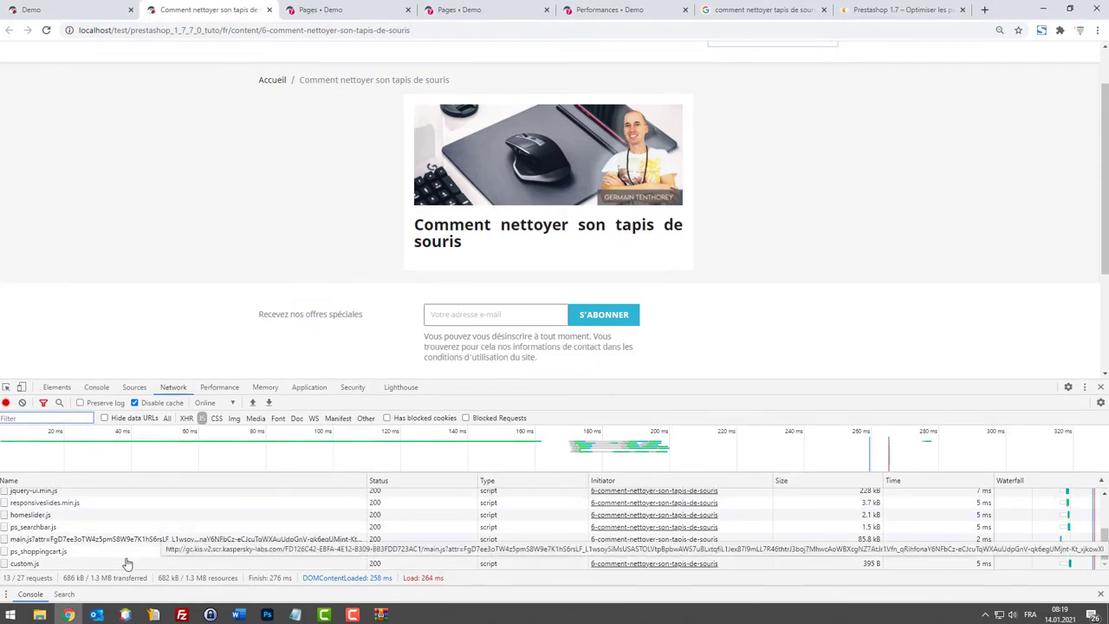
Bring up the 70 folder, switch to the blank Word document and enter the text "Word".
{"action": "mouse_move", "coordinate": [39, 614]}
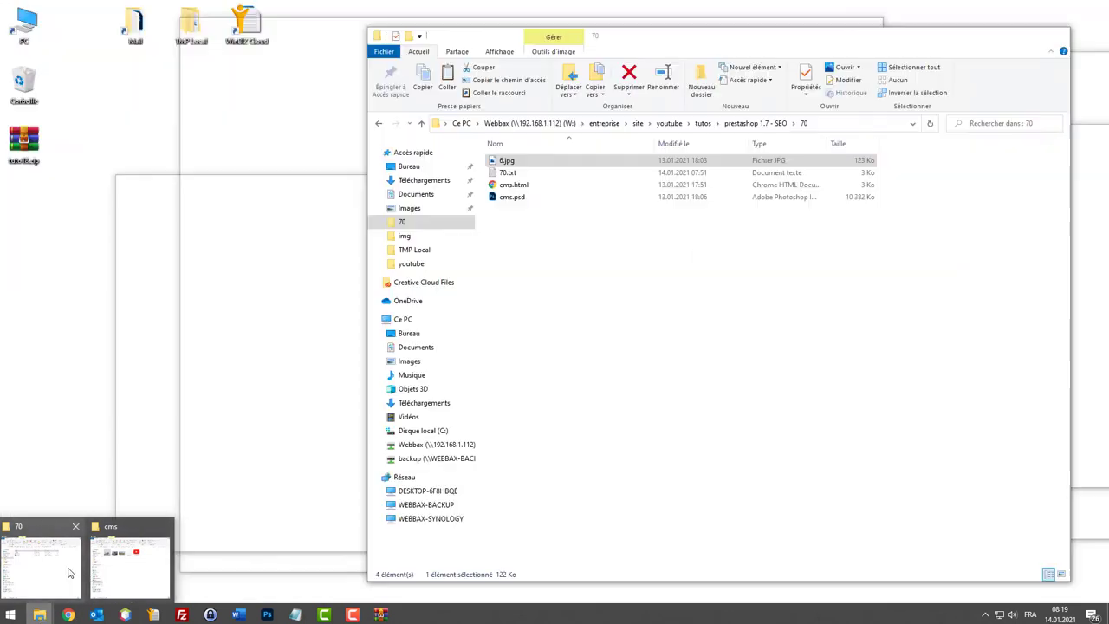
{"action": "left_click", "coordinate": [70, 572]}
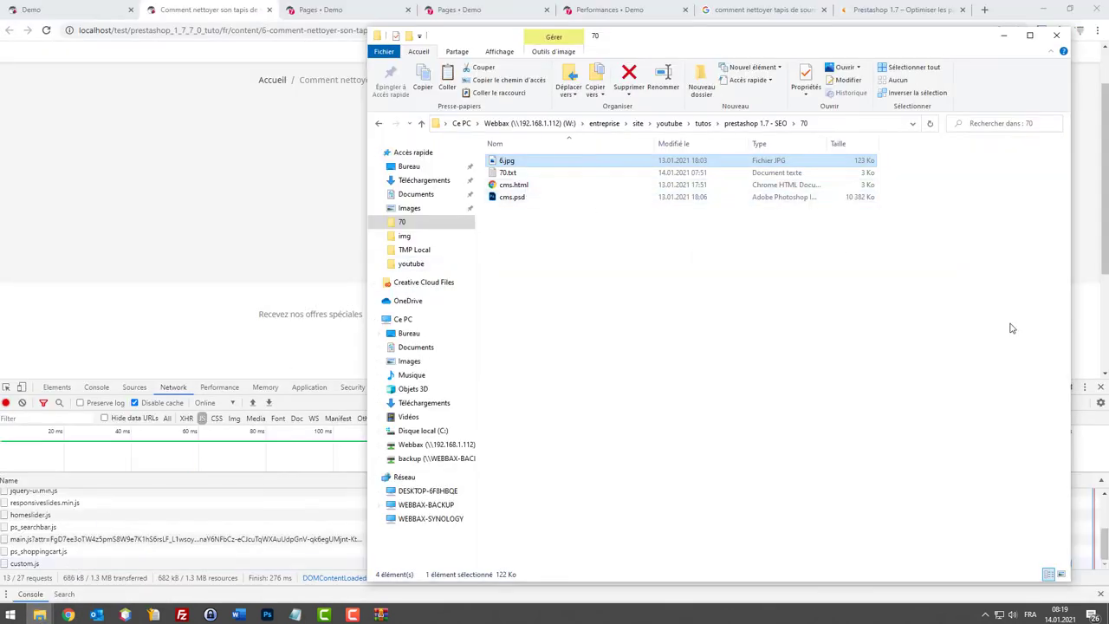
{"action": "left_click", "coordinate": [240, 616]}
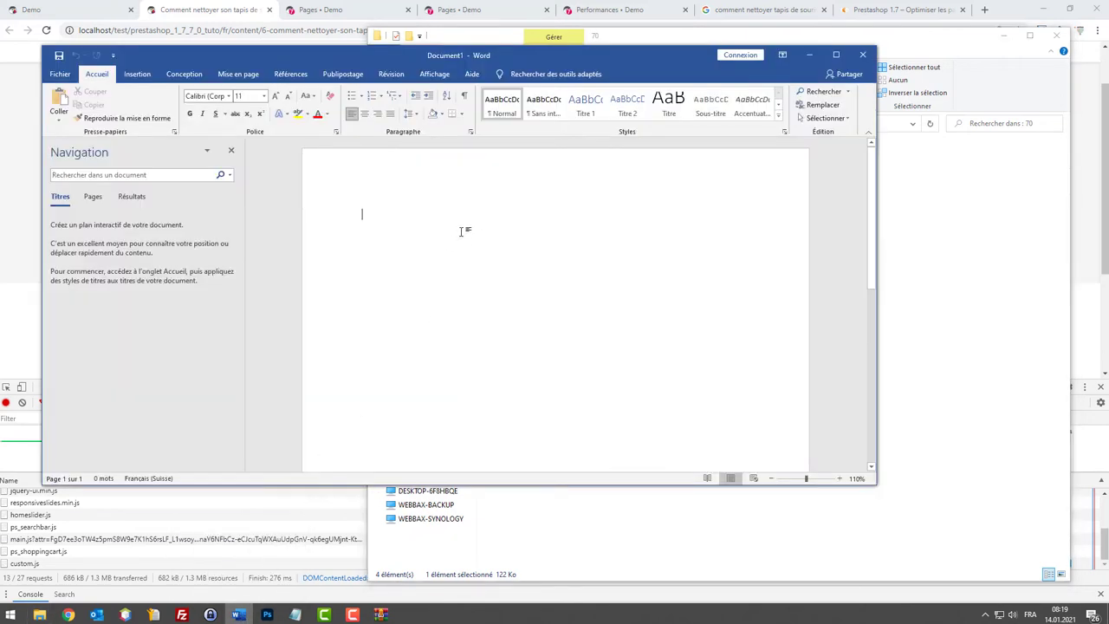
{"action": "type", "text": "Word"}
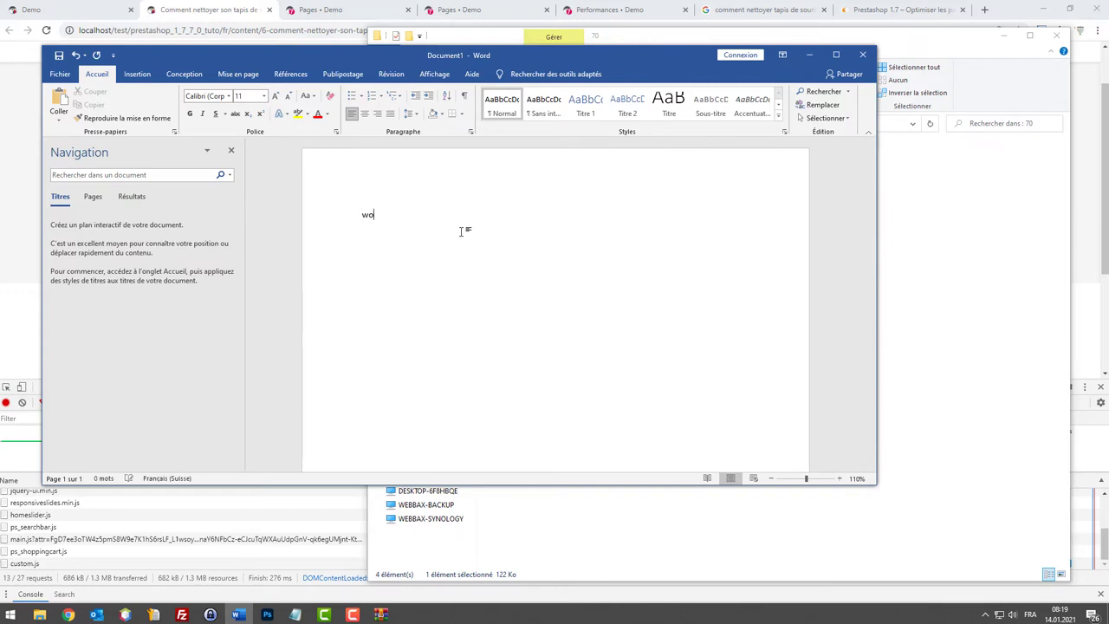
Copy the word "Word" in the document and paste a duplicate right after it.
{"action": "key", "text": "shift+Left"}
{"action": "key", "text": "shift+Left"}
{"action": "key", "text": "shift+Left"}
{"action": "key", "text": "shift+Left"}
{"action": "key", "text": "shift+Left"}
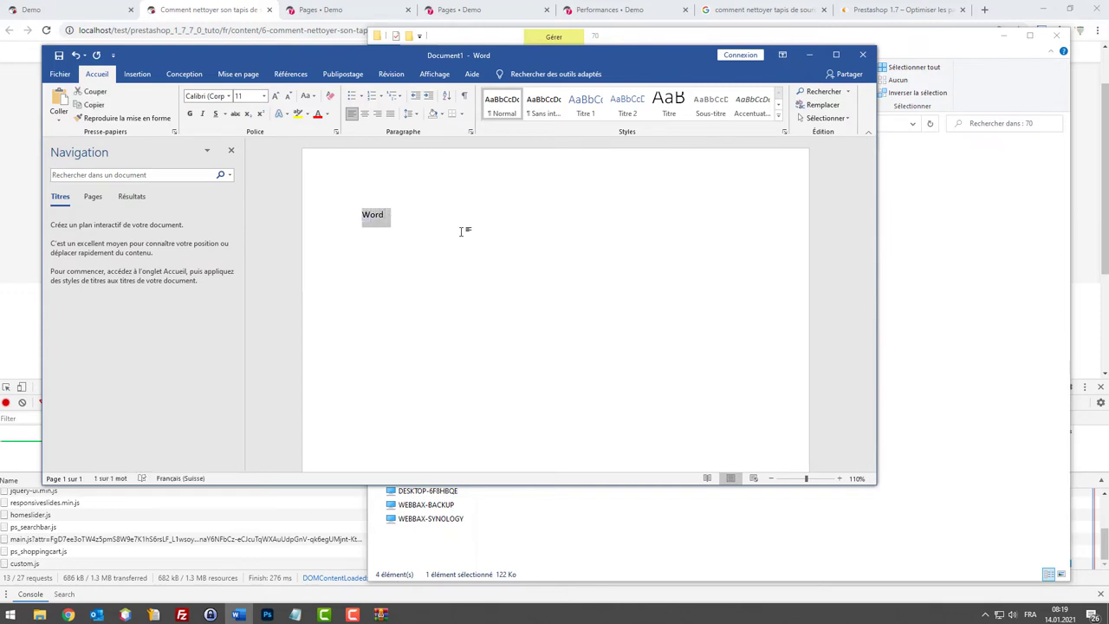
{"action": "key", "text": "ctrl+c"}
{"action": "key", "text": "ctrl+v"}
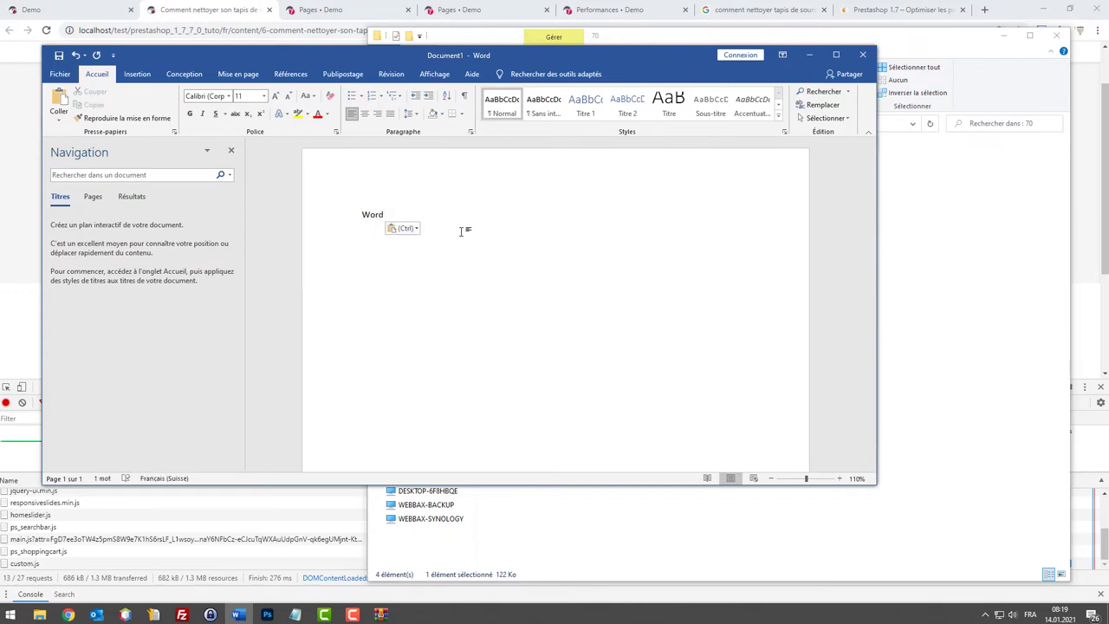
{"action": "left_click_drag", "start_coordinate": [391, 214], "coordinate": [360, 215]}
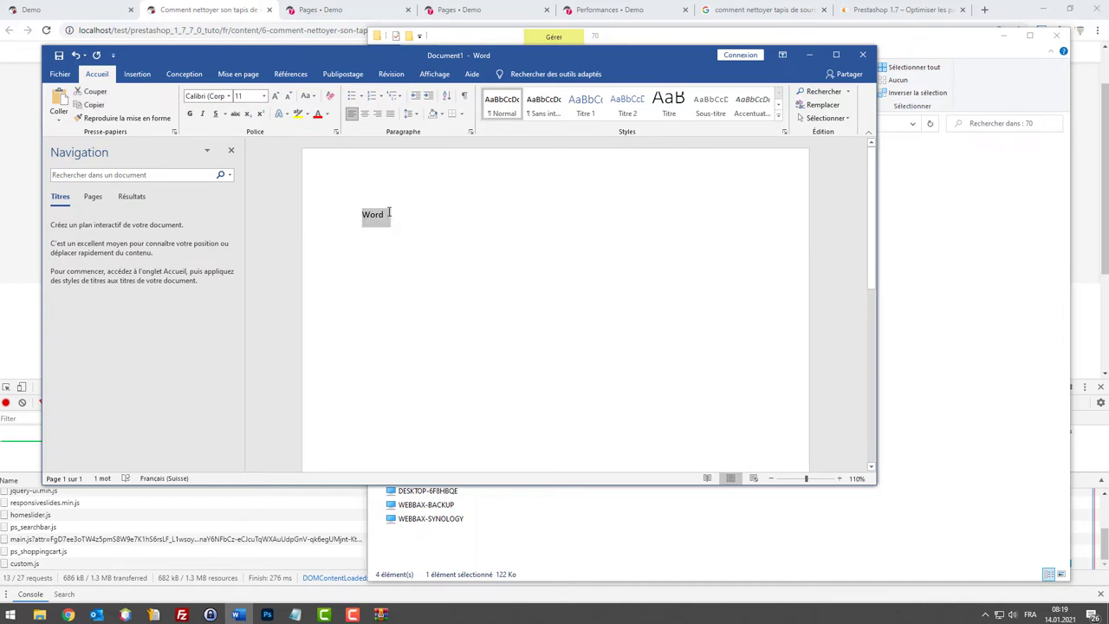
{"action": "key", "text": "Right"}
{"action": "key", "text": "ctrl+v"}
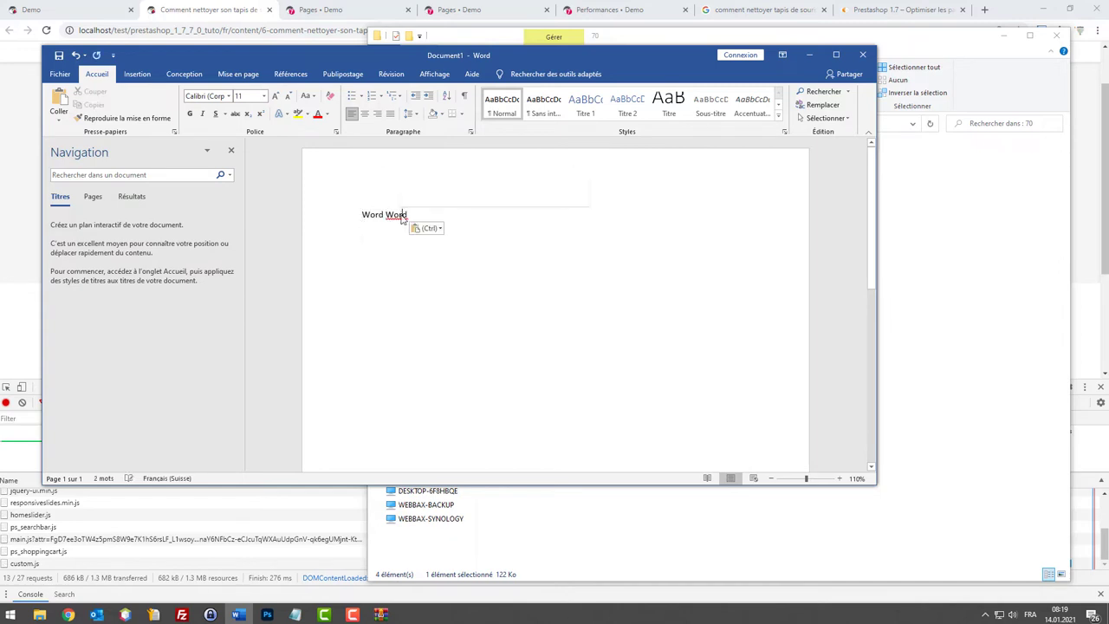
{"action": "double_click", "coordinate": [401, 215]}
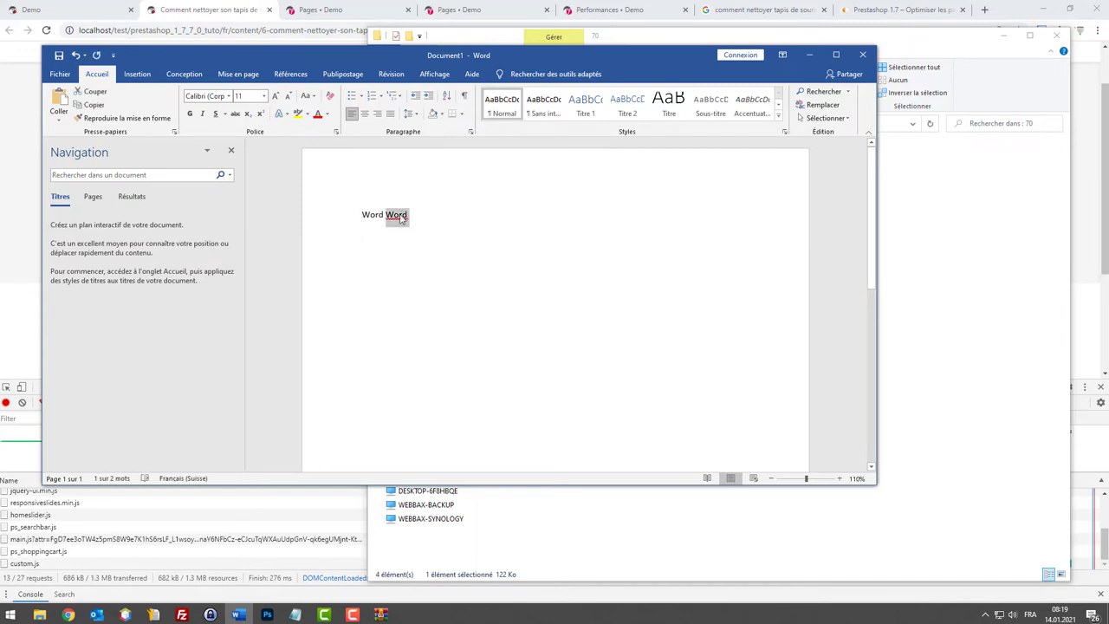
{"action": "key", "text": "Right"}
Back in Chrome, search for lorem ipsum in a new tab and generate five paragraphs on the Lorem Ipsum website.
{"action": "left_click", "coordinate": [222, 7]}
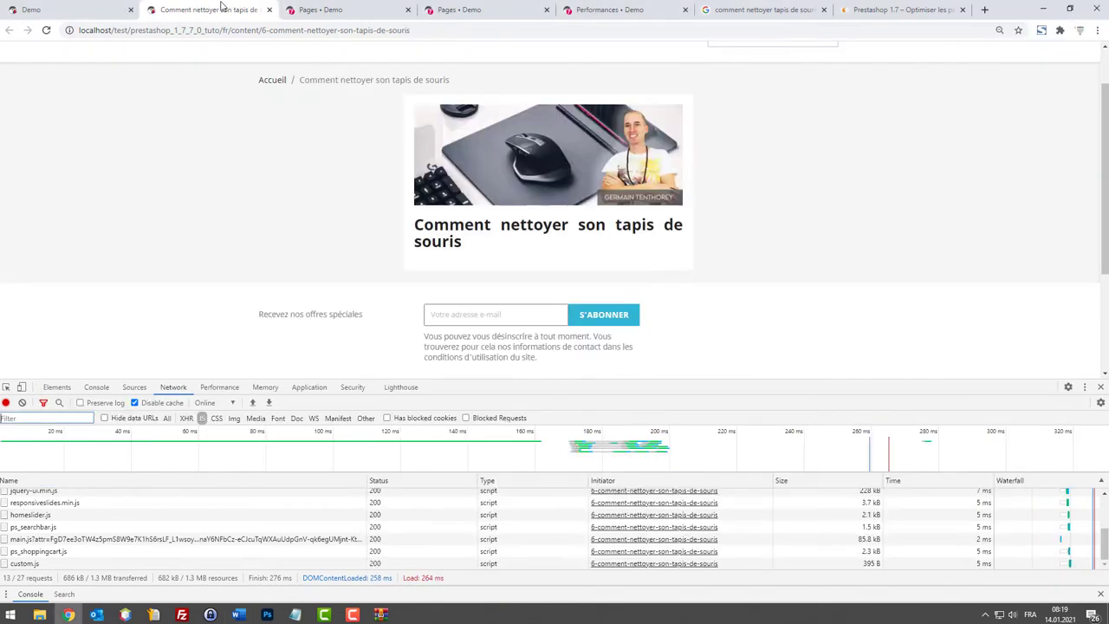
{"action": "key", "text": "ctrl+t"}
{"action": "type", "text": "lore"}
{"action": "key", "text": "Return"}
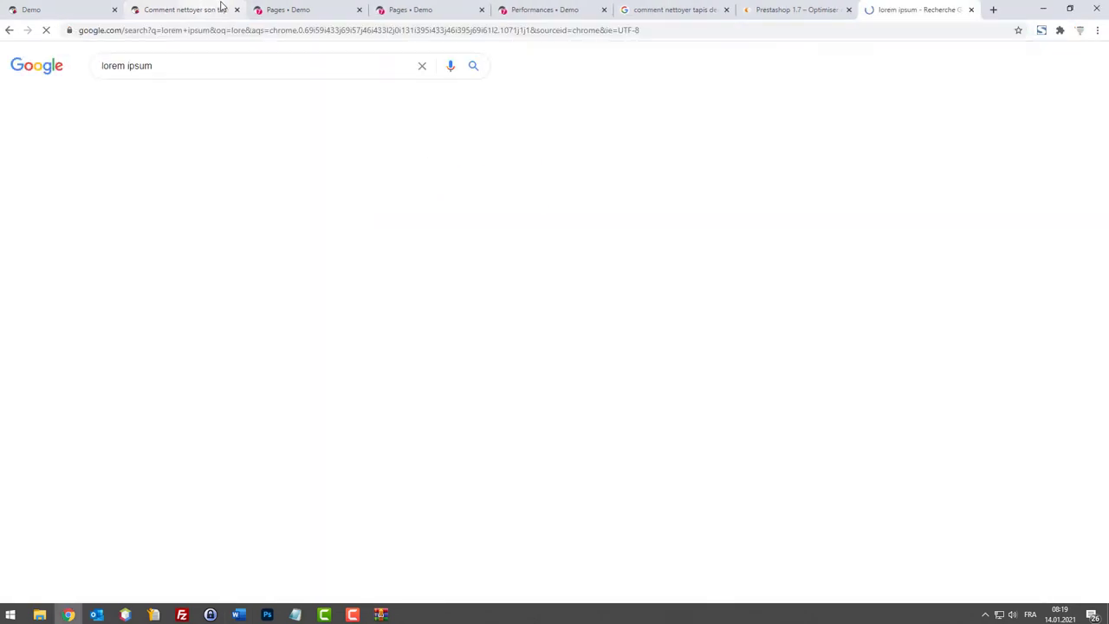
{"action": "left_click", "coordinate": [142, 159]}
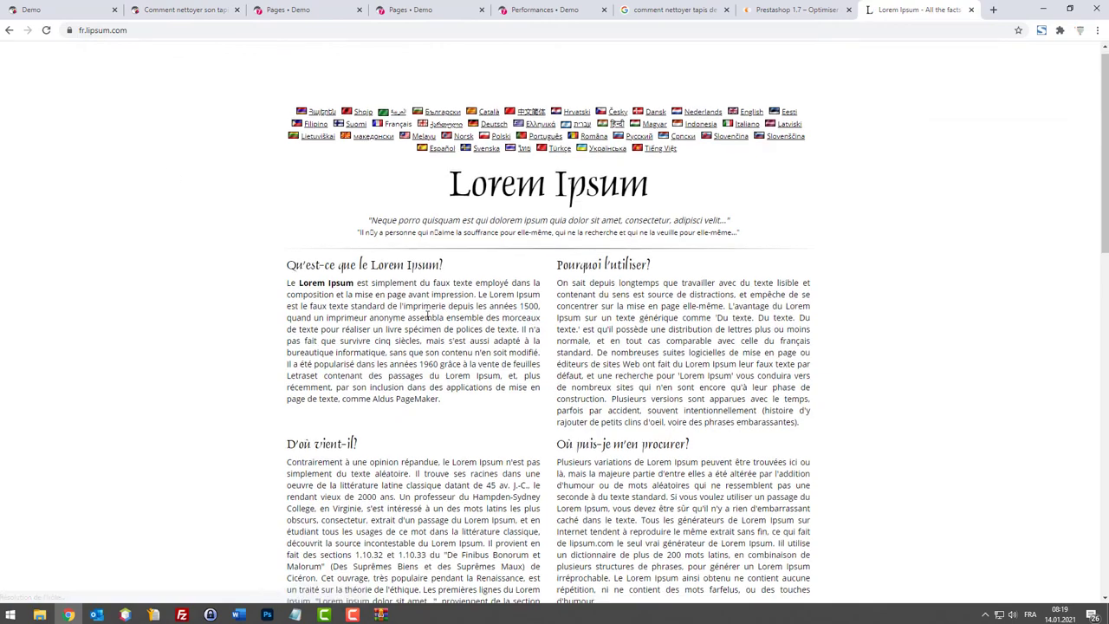
{"action": "scroll", "coordinate": [426, 317], "scroll_direction": "down", "scroll_amount": 10}
{"action": "scroll", "coordinate": [684, 235], "scroll_direction": "up", "scroll_amount": 3}
{"action": "left_click", "coordinate": [723, 202]}
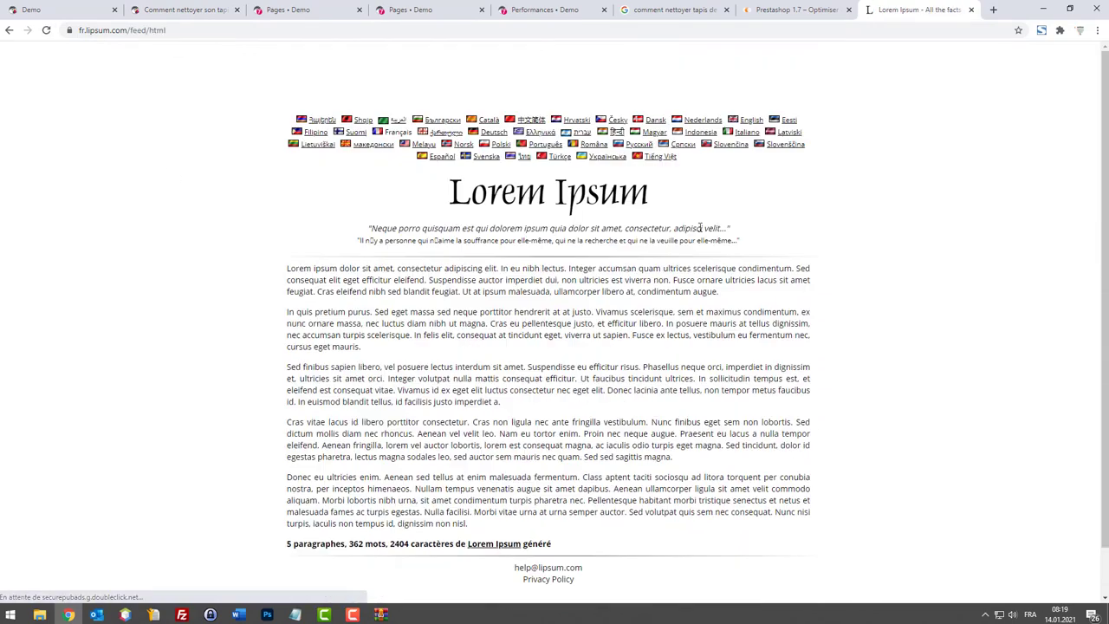
Copy the five generated paragraphs and paste them into the Word document, replacing all its contents.
{"action": "left_click_drag", "start_coordinate": [287, 269], "coordinate": [684, 526]}
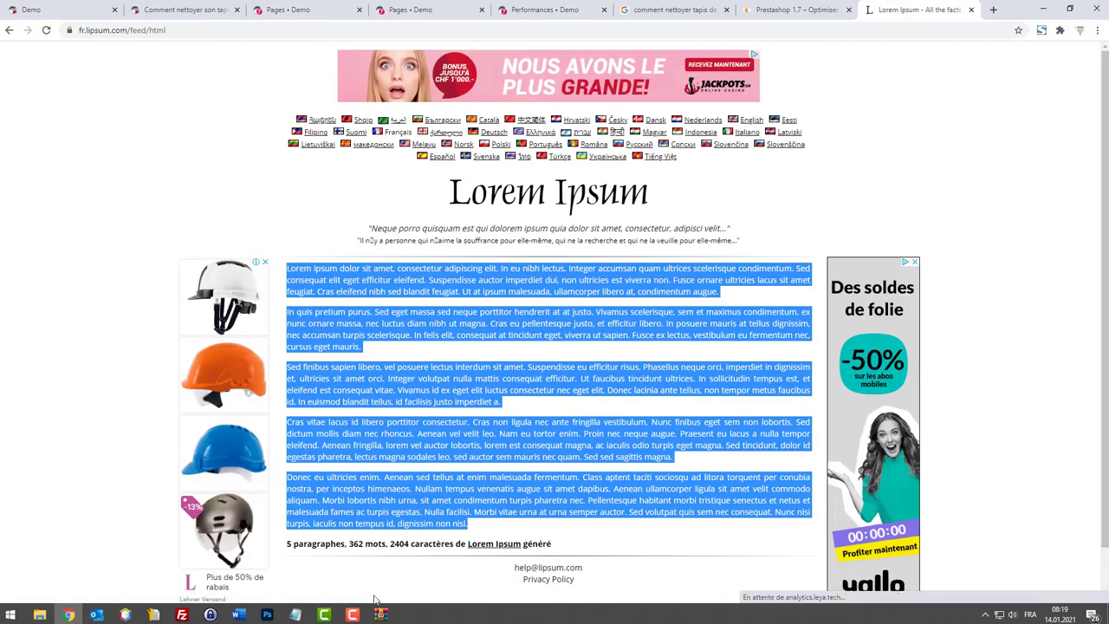
{"action": "left_click", "coordinate": [238, 614]}
{"action": "key", "text": "ctrl+a"}
{"action": "key", "text": "ctrl+v"}
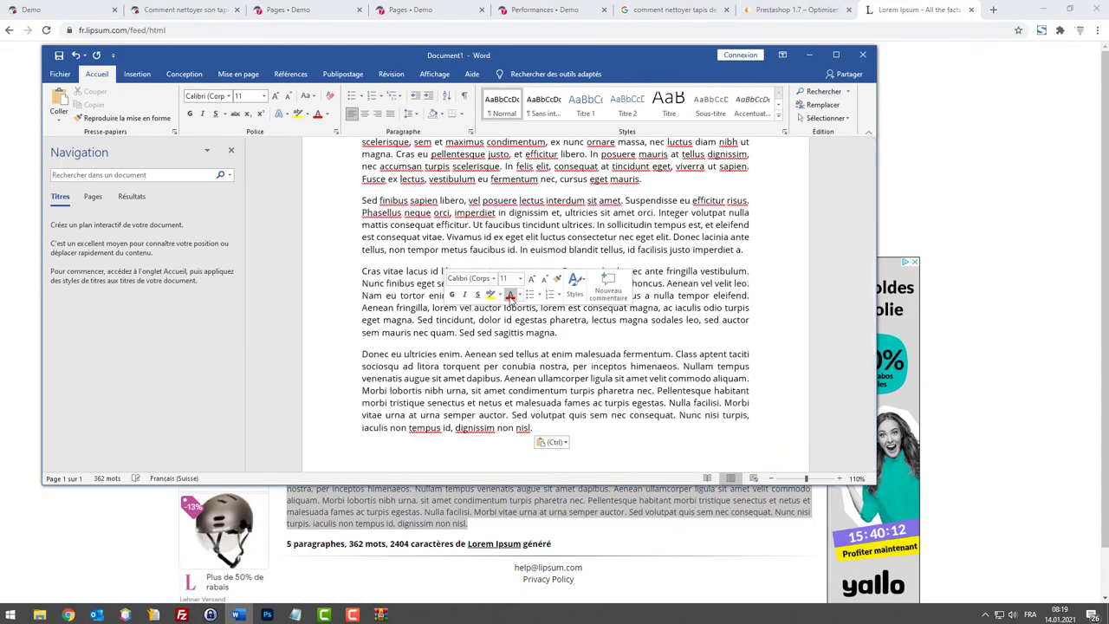
Copy the last two lorem ipsum paragraphs and paste a duplicate of them at the end of the document.
{"action": "scroll", "coordinate": [598, 312], "scroll_direction": "up", "scroll_amount": 4}
{"action": "scroll", "coordinate": [598, 310], "scroll_direction": "down", "scroll_amount": 4, "text": "ctrl"}
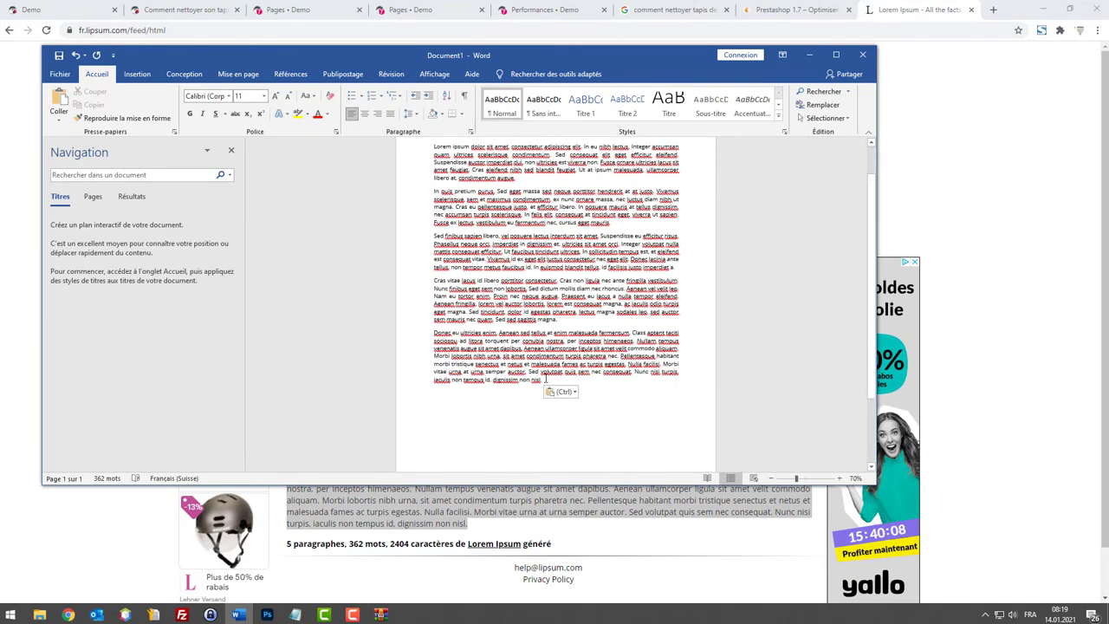
{"action": "left_click_drag", "start_coordinate": [542, 381], "coordinate": [433, 278]}
{"action": "left_click", "coordinate": [568, 384]}
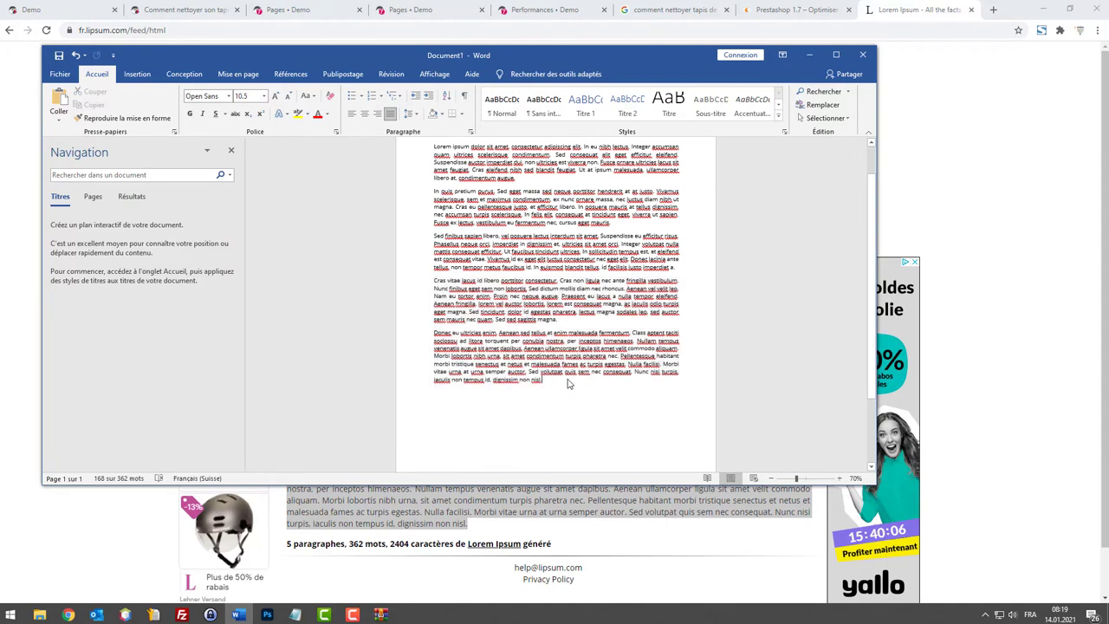
{"action": "key", "text": "ctrl+v"}
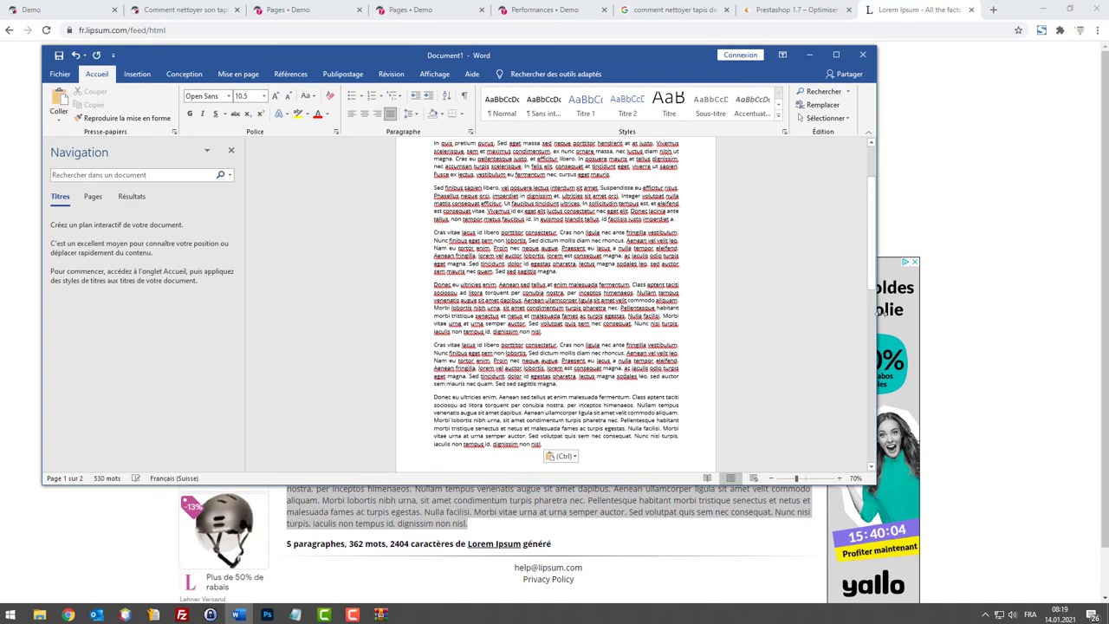
{"action": "scroll", "coordinate": [636, 348], "scroll_direction": "up", "scroll_amount": 1}
{"action": "scroll", "coordinate": [635, 349], "scroll_direction": "down", "scroll_amount": 3}
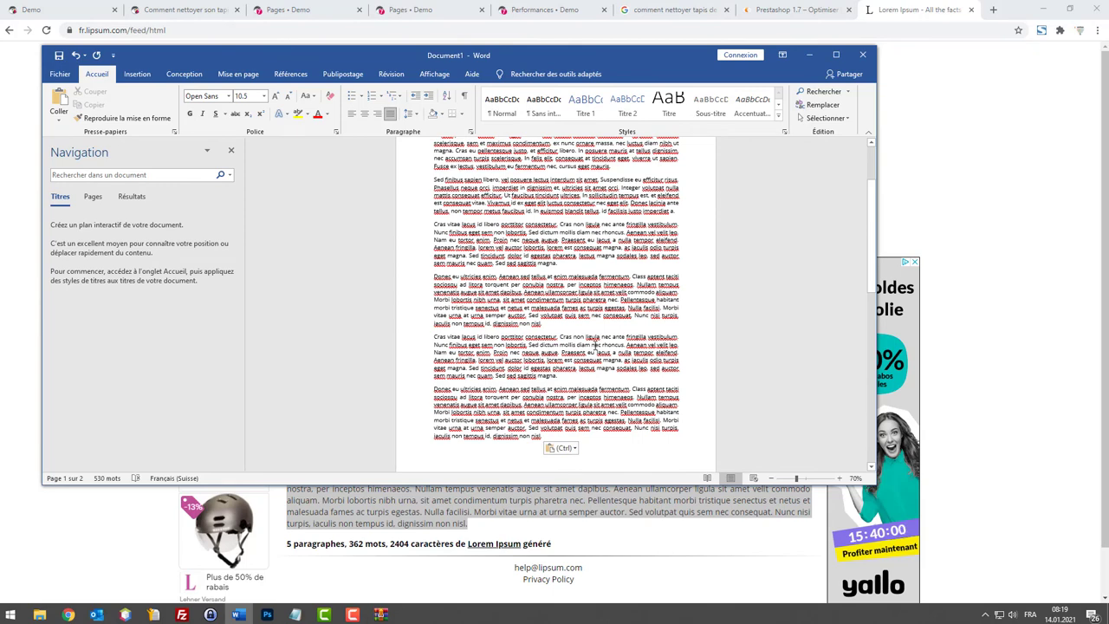
{"action": "left_click", "coordinate": [562, 448]}
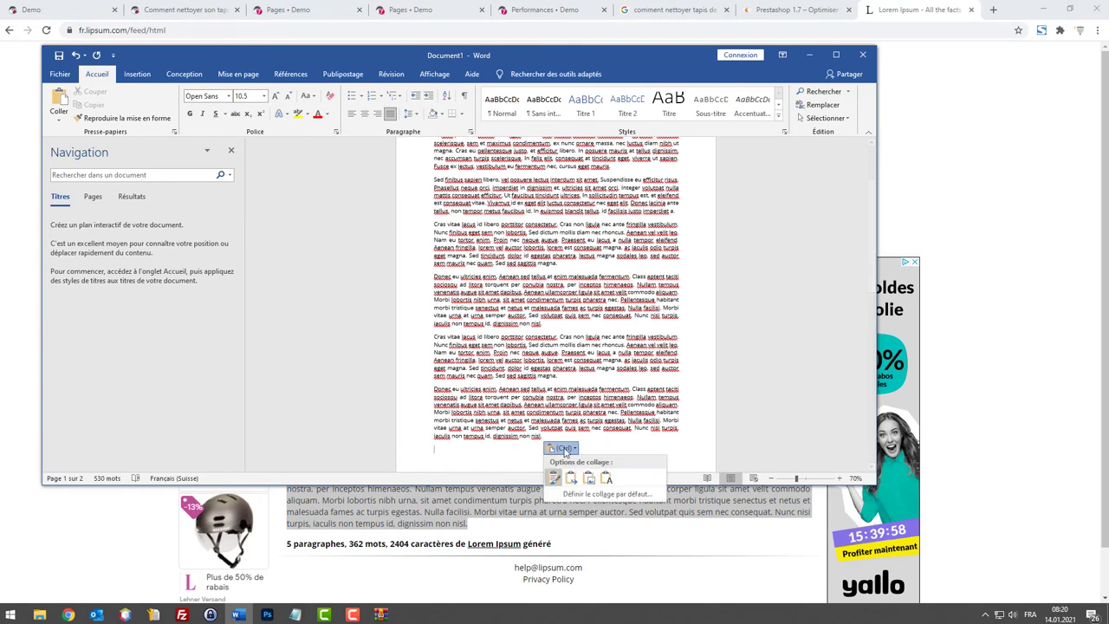
Delete all the lorem ipsum text that follows "Integer accumsan quam" in the first paragraph.
{"action": "key", "text": "ctrl+a"}
{"action": "scroll", "coordinate": [520, 303], "scroll_direction": "up", "scroll_amount": 3}
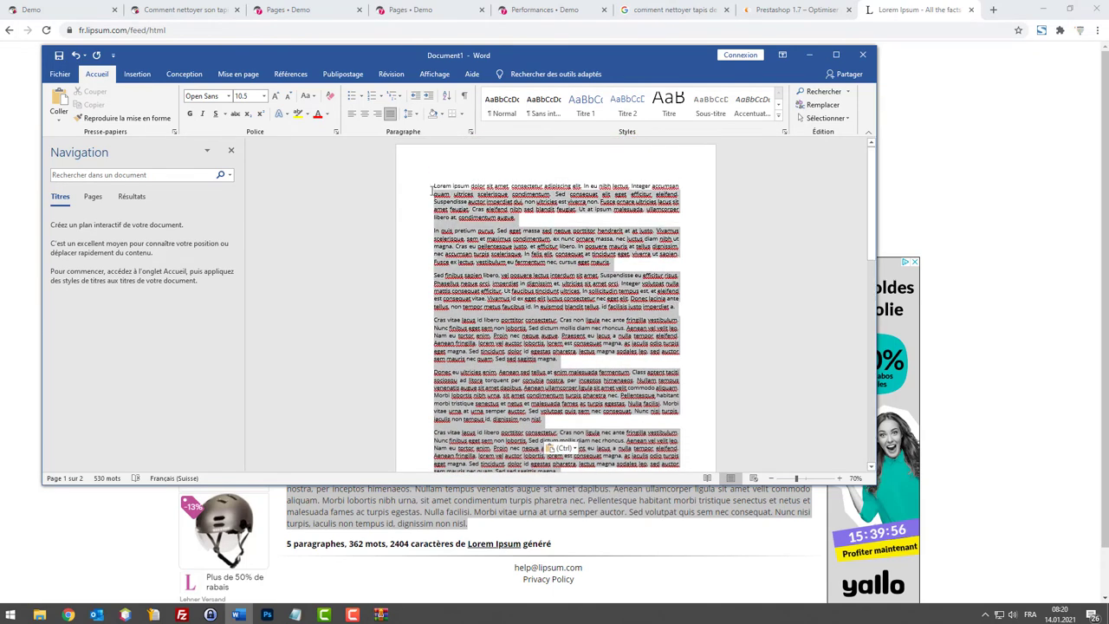
{"action": "left_click", "coordinate": [451, 194], "text": "shift"}
{"action": "key", "text": "Delete"}
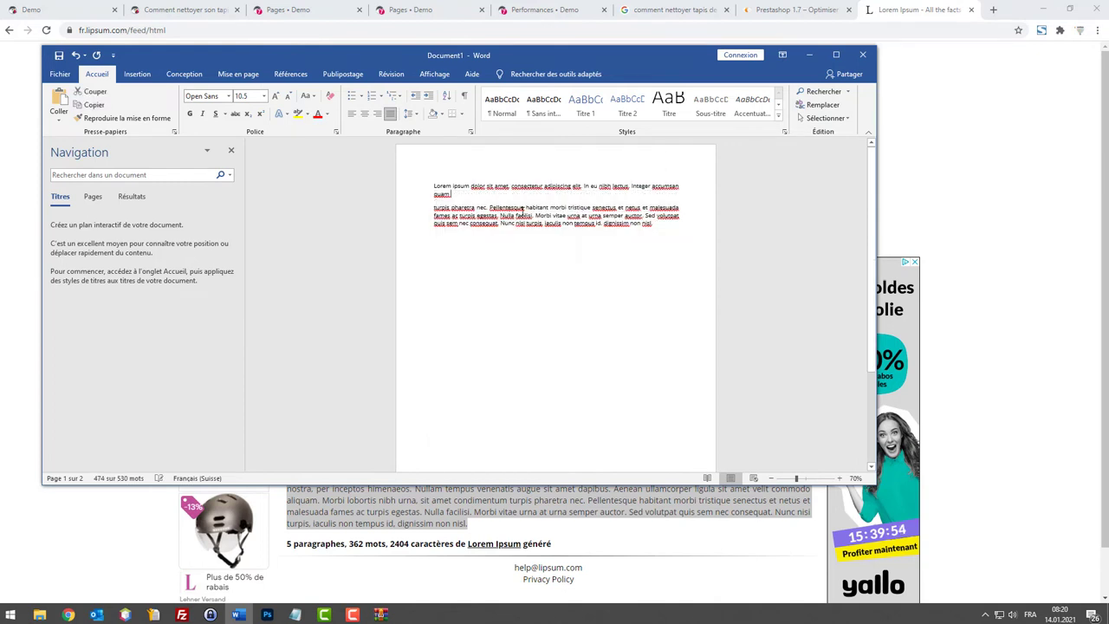
{"action": "left_click", "coordinate": [644, 221], "text": "shift"}
{"action": "key", "text": "Delete"}
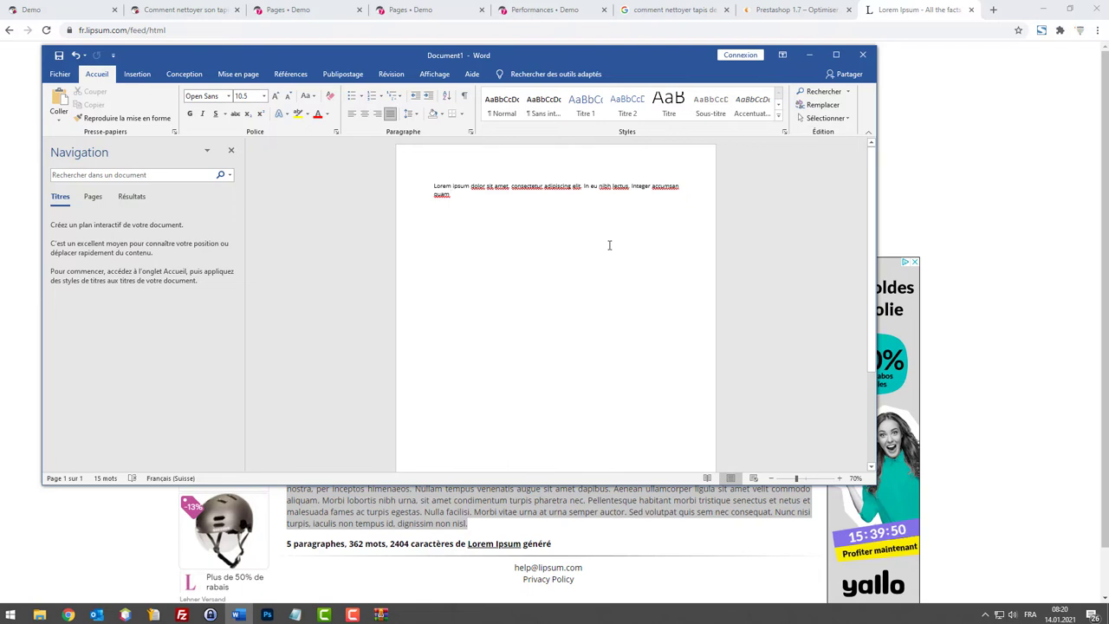
Replace the remaining document text with the sentence "Pour laver ton tapis de souris met le sous l'eau".
{"action": "key", "text": "ctrl+a"}
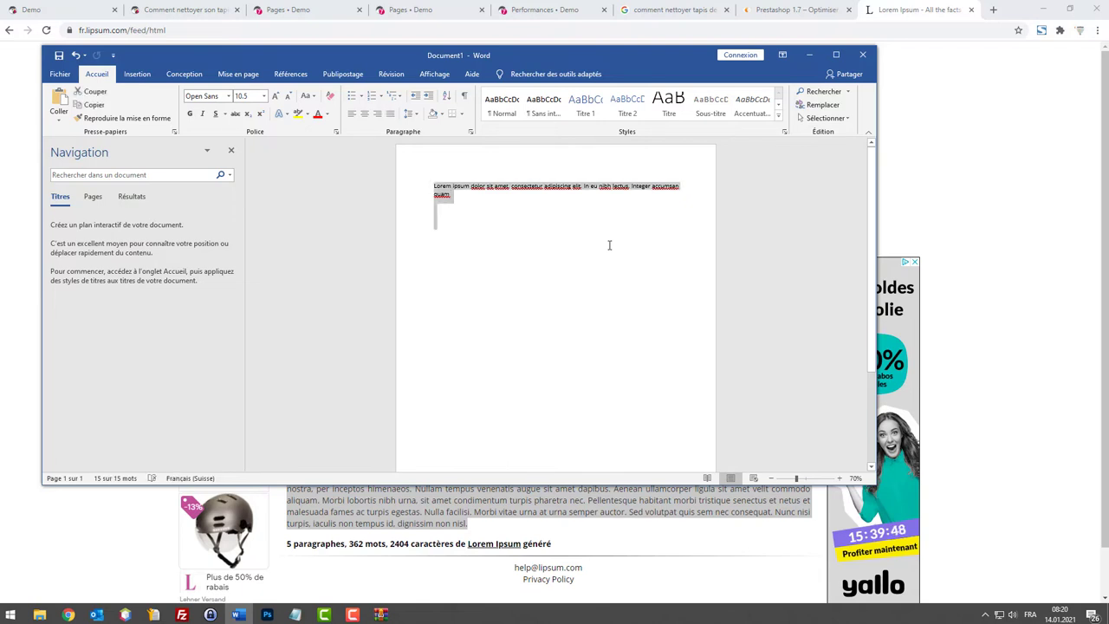
{"action": "key", "text": "Delete"}
{"action": "type", "text": "Pour laver ton tap"}
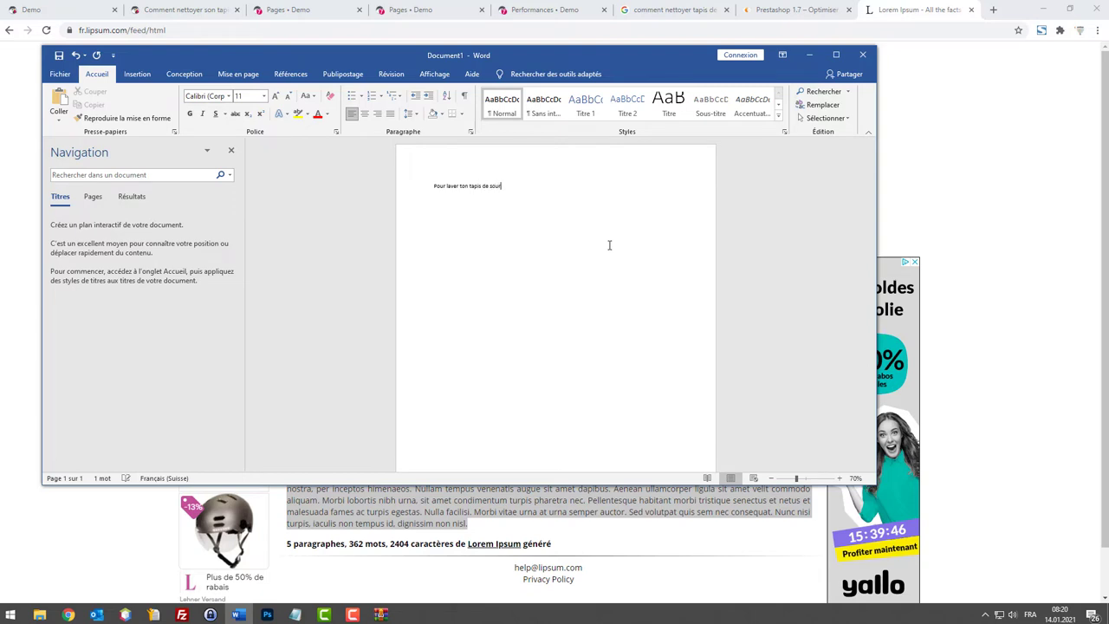
{"action": "type", "text": "is de souris met le sous l'eau"}
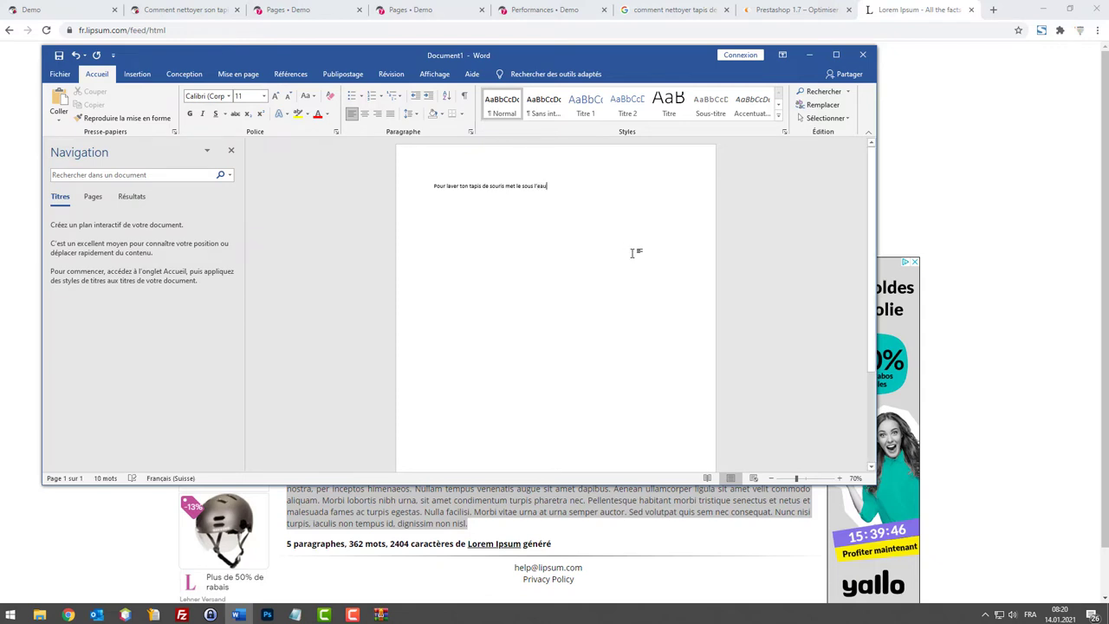
Undo the typed sentence and the text deletions to restore all the lorem ipsum paragraphs.
{"action": "key", "text": "BackSpace"}
{"action": "key", "text": "BackSpace"}
{"action": "key", "text": "BackSpace"}
{"action": "key", "text": "BackSpace"}
{"action": "key", "text": "BackSpace"}
{"action": "key", "text": "BackSpace"}
{"action": "key", "text": "BackSpace"}
{"action": "key", "text": "BackSpace"}
{"action": "key", "text": "BackSpace"}
{"action": "key", "text": "BackSpace"}
{"action": "key", "text": "BackSpace"}
{"action": "key", "text": "BackSpace"}
{"action": "key", "text": "BackSpace"}
{"action": "key", "text": "BackSpace"}
{"action": "key", "text": "BackSpace"}
{"action": "key", "text": "BackSpace"}
{"action": "key", "text": "BackSpace"}
{"action": "key", "text": "BackSpace"}
{"action": "key", "text": "BackSpace"}
{"action": "key", "text": "BackSpace"}
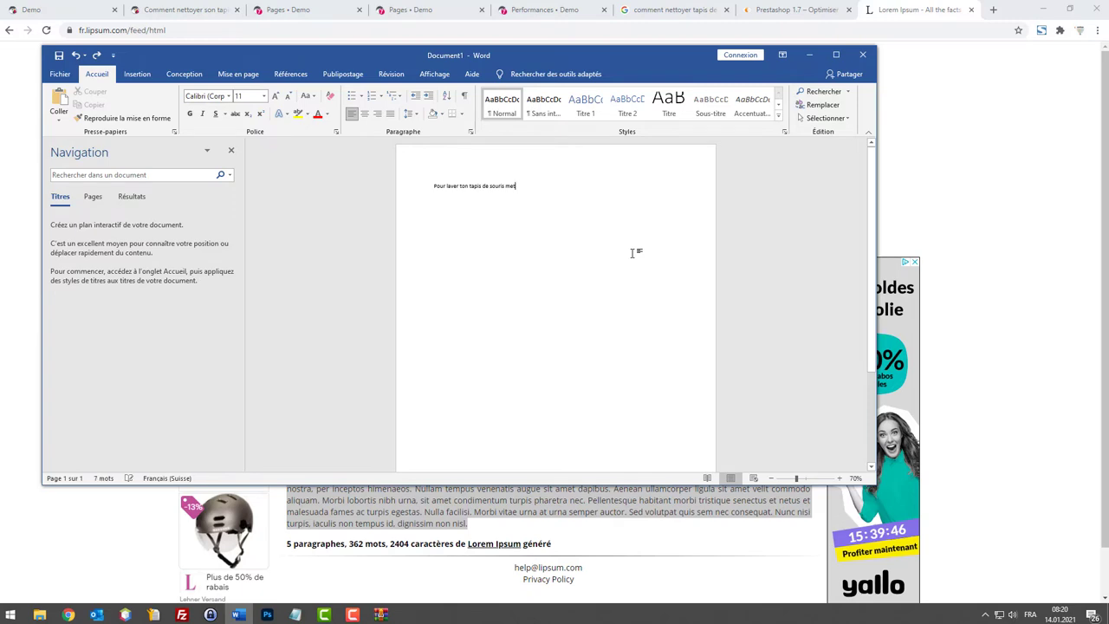
{"action": "key", "text": "ctrl+v"}
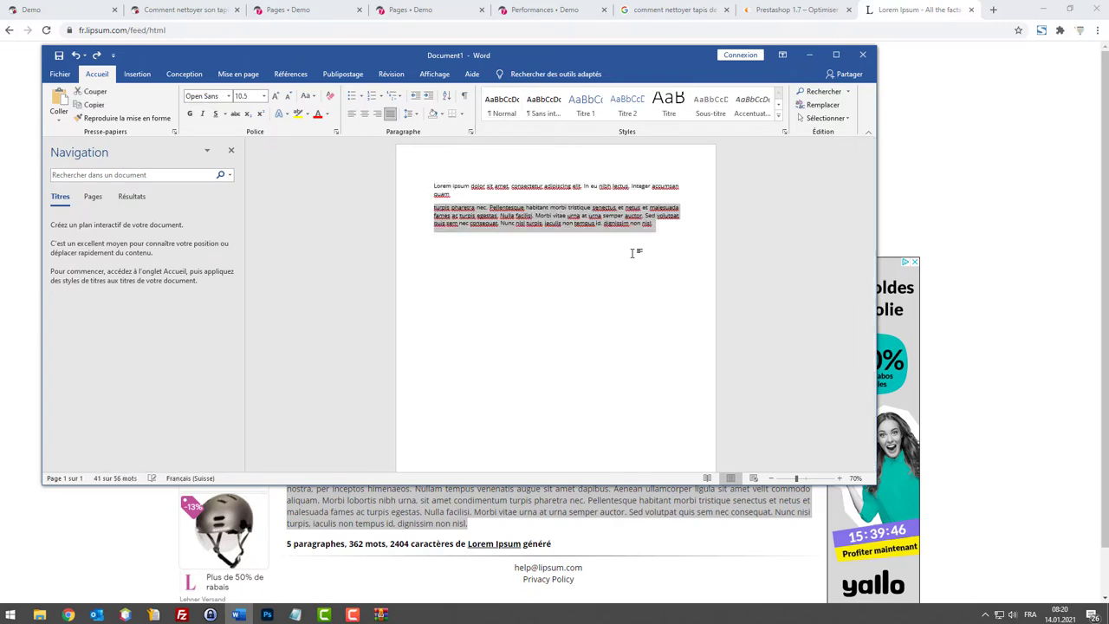
{"action": "scroll", "coordinate": [619, 277], "scroll_direction": "down", "scroll_amount": 5}
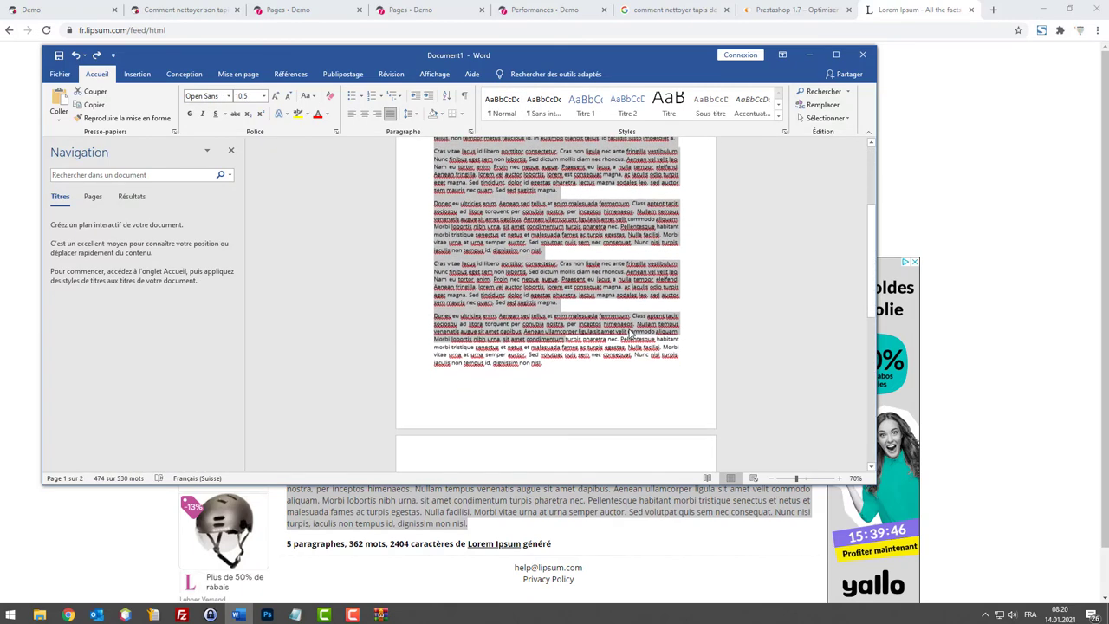
{"action": "left_click", "coordinate": [629, 371]}
Remove the empty lines after the last paragraph so the document has no blank second page.
{"action": "scroll", "coordinate": [629, 371], "scroll_direction": "up", "scroll_amount": 5}
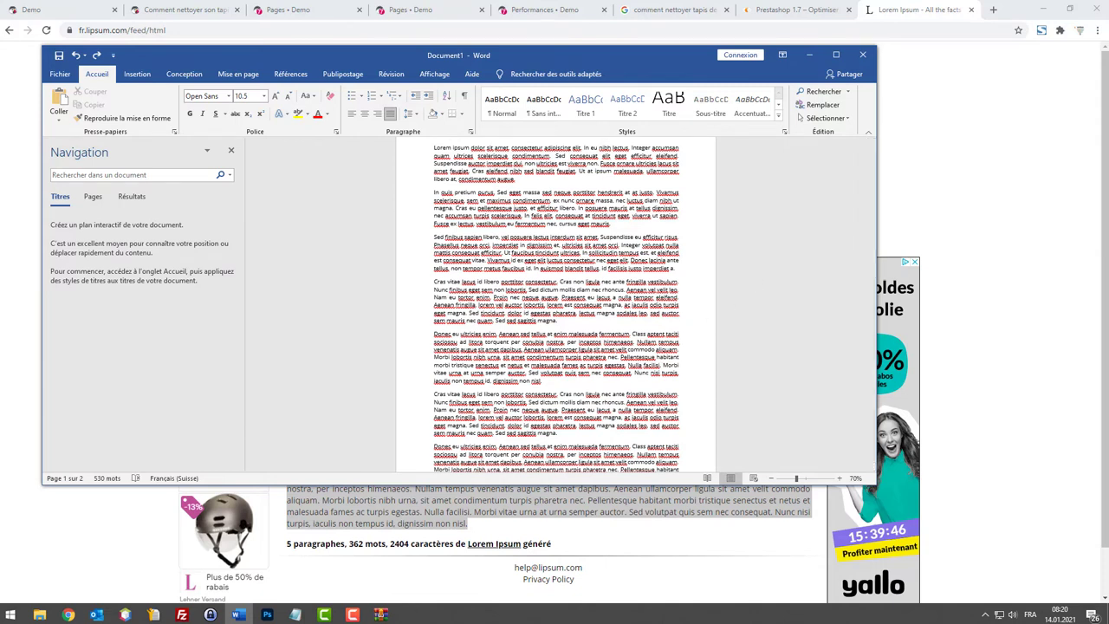
{"action": "scroll", "coordinate": [599, 310], "scroll_direction": "down", "scroll_amount": 5}
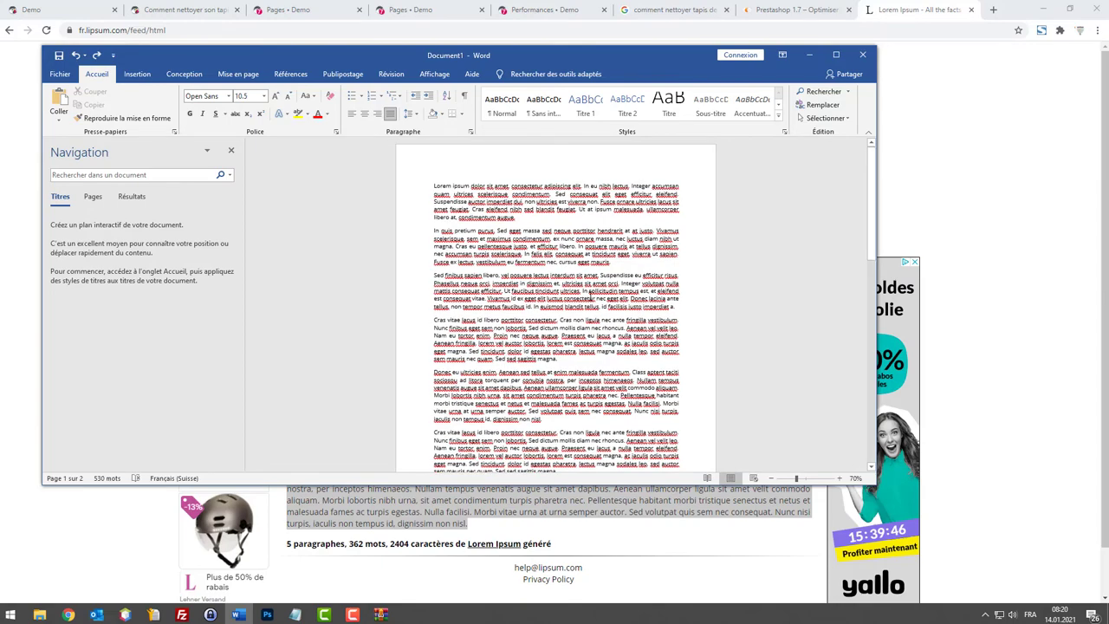
{"action": "scroll", "coordinate": [599, 311], "scroll_direction": "down", "scroll_amount": 2}
{"action": "scroll", "coordinate": [617, 324], "scroll_direction": "up", "scroll_amount": 4}
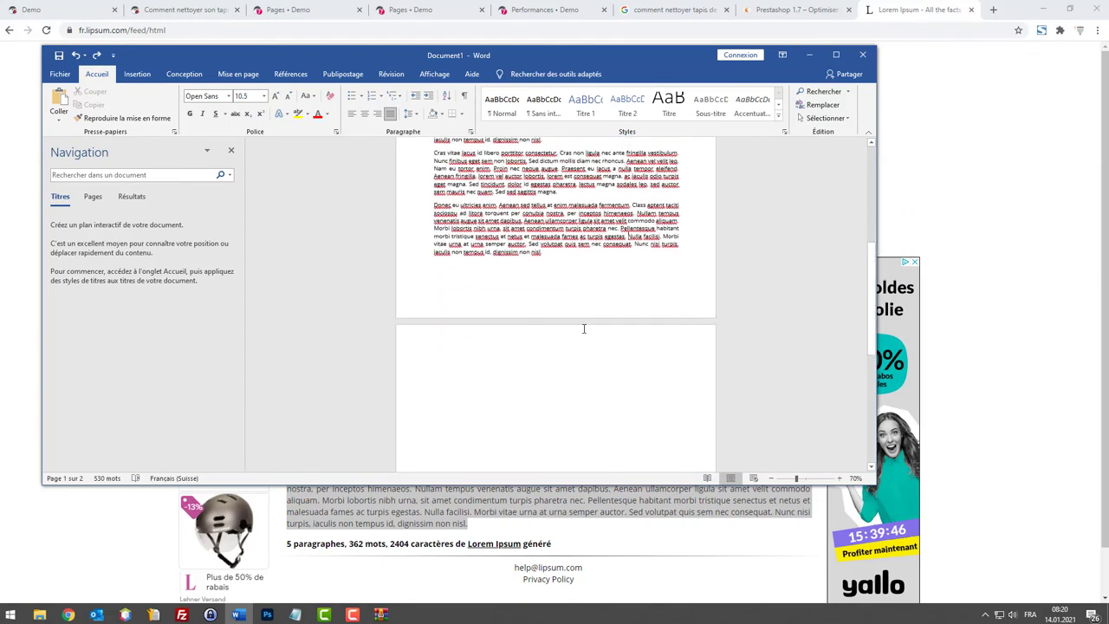
{"action": "scroll", "coordinate": [604, 323], "scroll_direction": "down", "scroll_amount": 3}
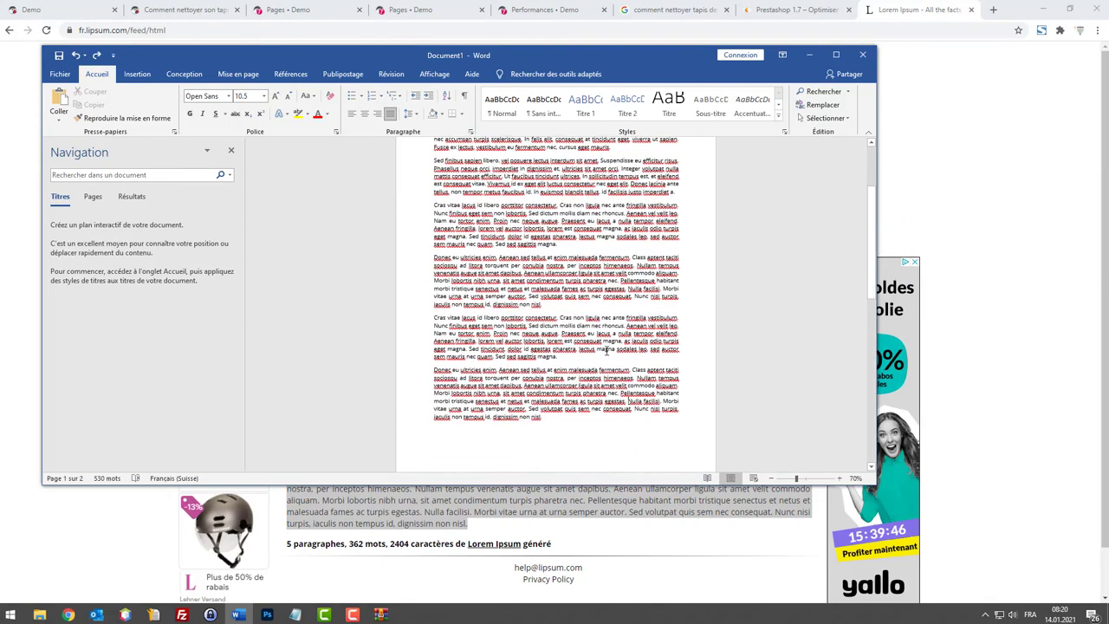
{"action": "left_click", "coordinate": [592, 422]}
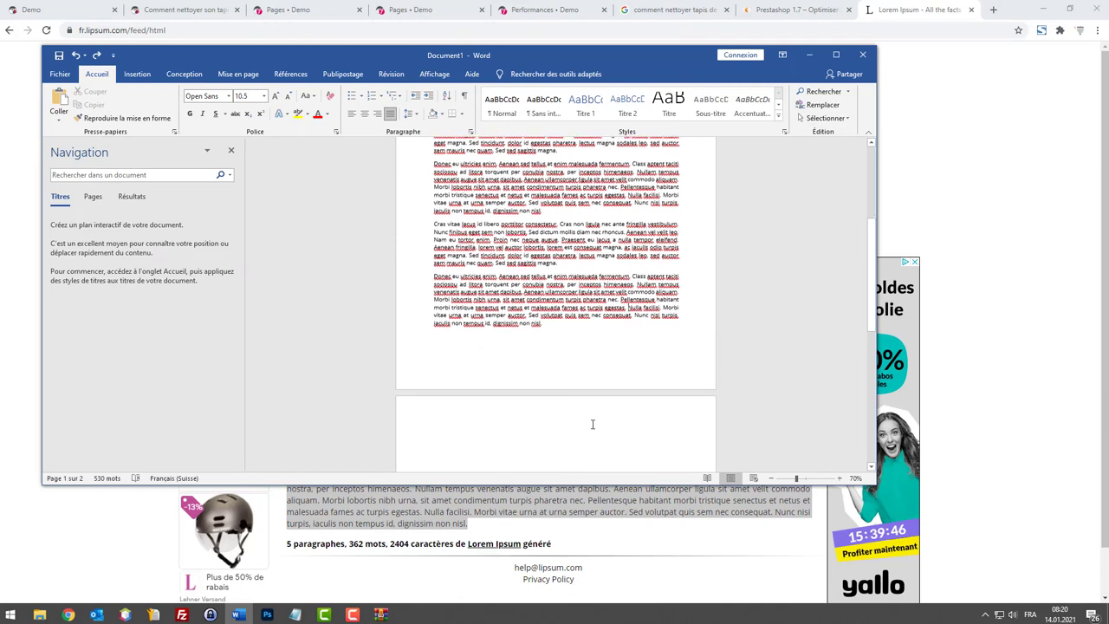
{"action": "key", "text": "BackSpace"}
{"action": "key", "text": "BackSpace"}
{"action": "key", "text": "BackSpace"}
{"action": "key", "text": "BackSpace"}
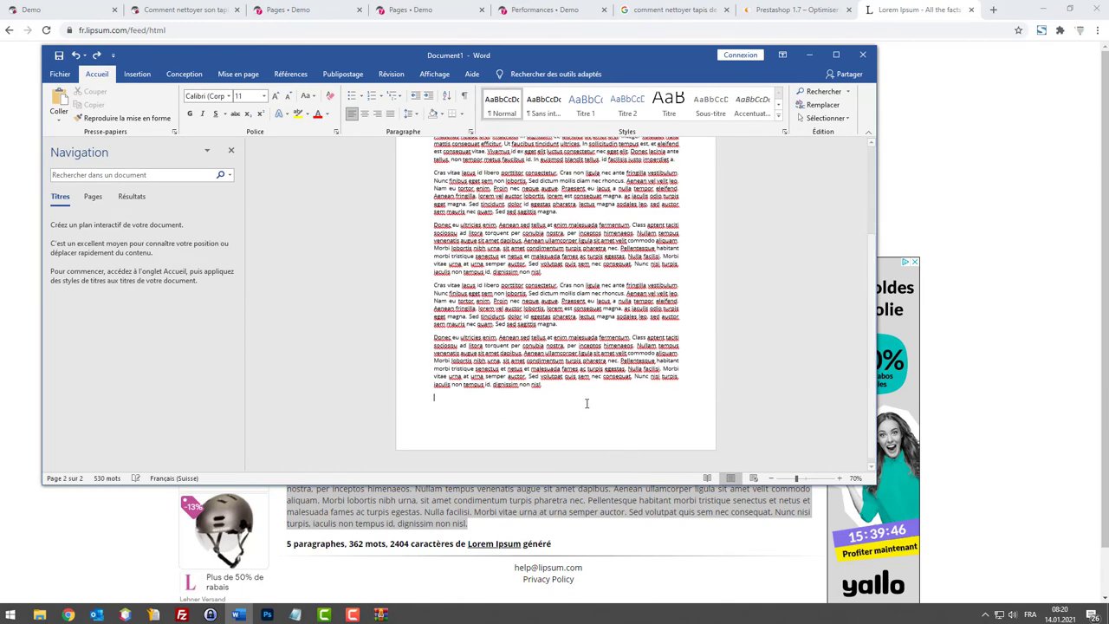
{"action": "scroll", "coordinate": [604, 309], "scroll_direction": "up", "scroll_amount": 3}
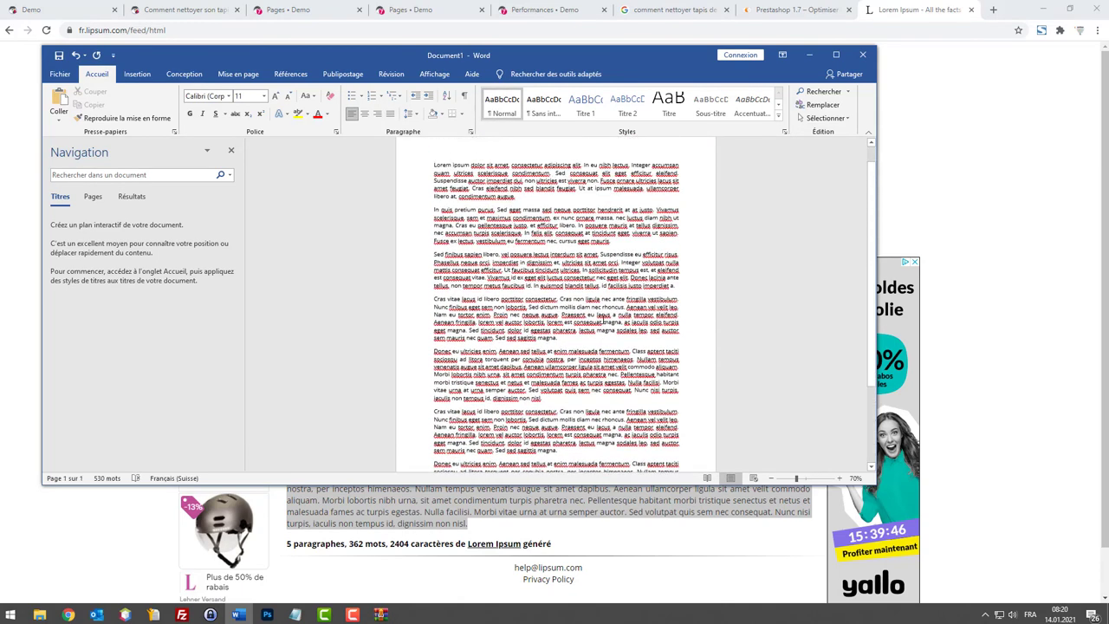
Minimise Word and open cms.html from the 70 folder in Notepad++.
{"action": "left_click", "coordinate": [808, 56]}
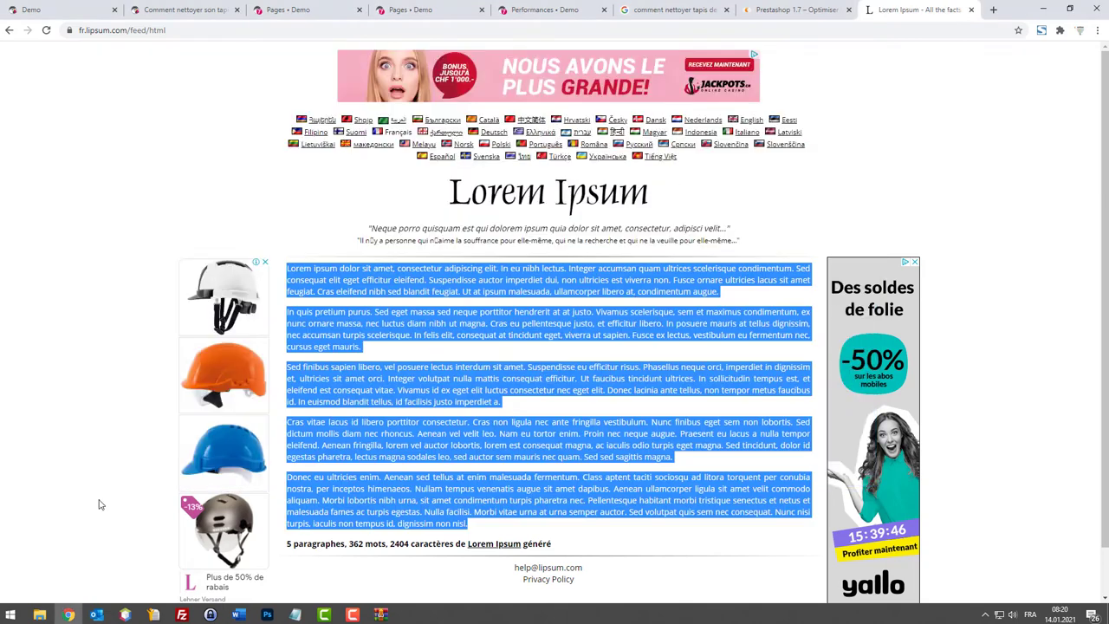
{"action": "mouse_move", "coordinate": [39, 615]}
{"action": "left_click", "coordinate": [52, 576]}
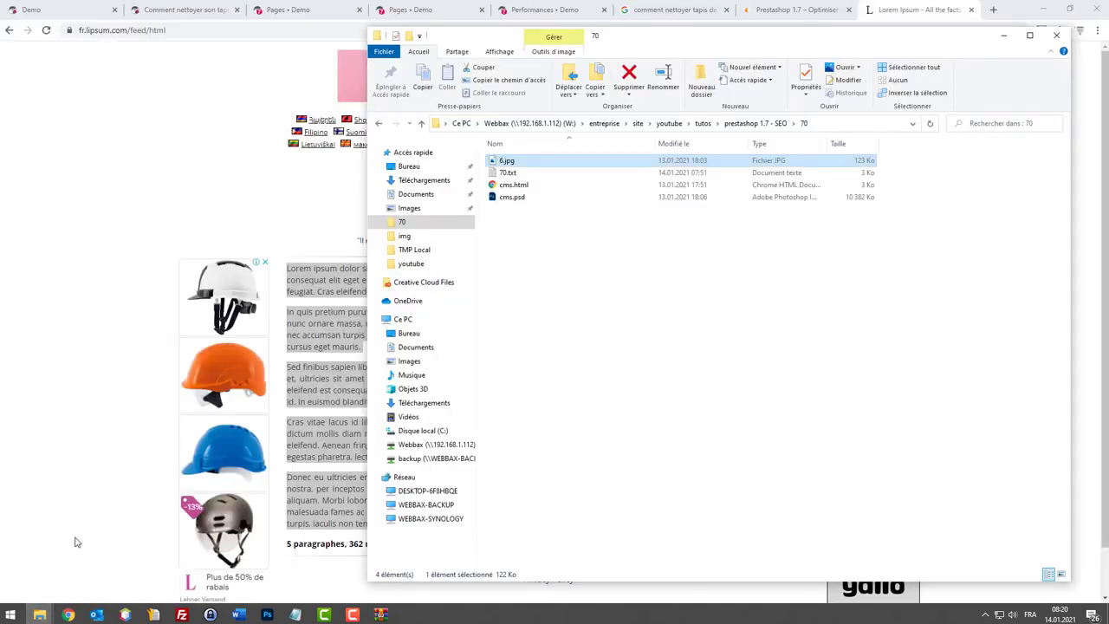
{"action": "left_click", "coordinate": [505, 186]}
{"action": "right_click", "coordinate": [505, 185]}
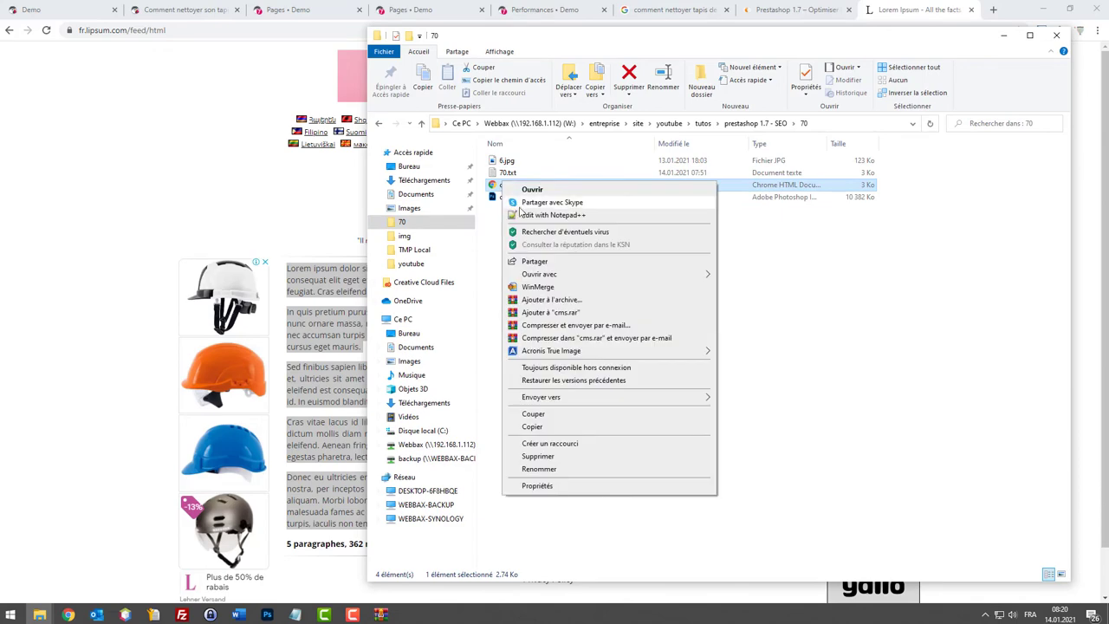
{"action": "left_click", "coordinate": [528, 216]}
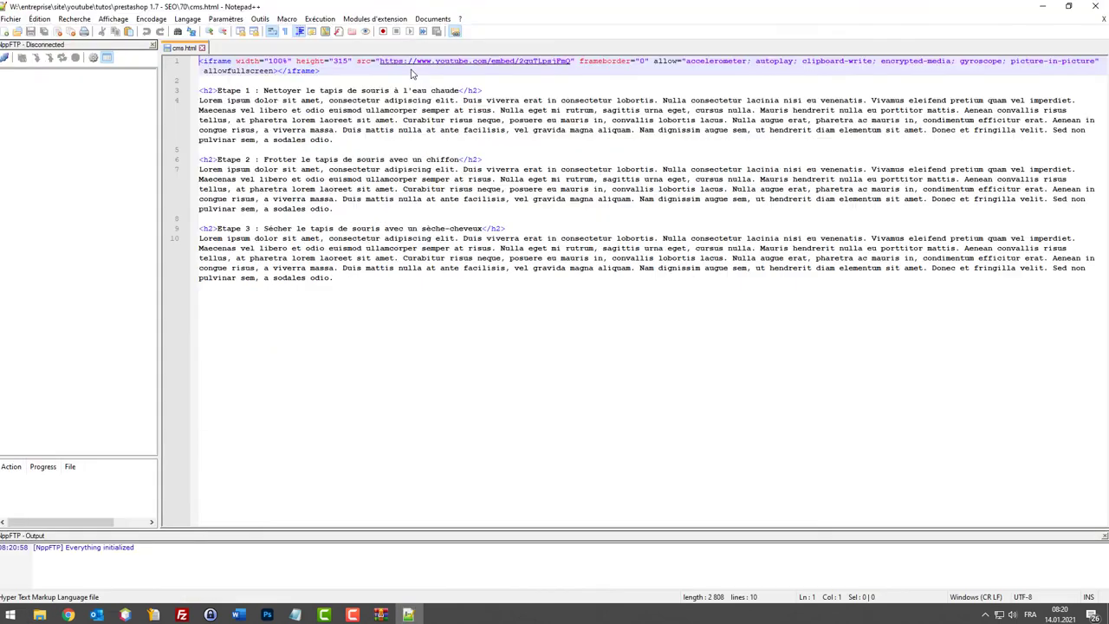
Review the prepared step texts in cms.html and highlight the h2 heading of Etape 1.
{"action": "double_click", "coordinate": [415, 68]}
{"action": "left_click_drag", "start_coordinate": [393, 331], "coordinate": [198, 90]}
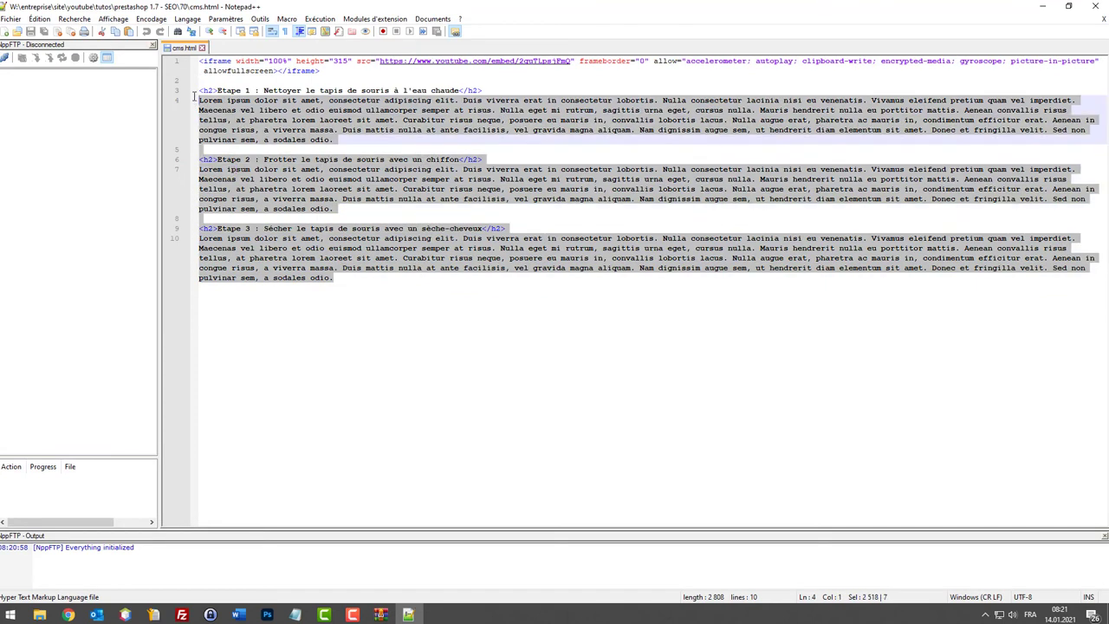
{"action": "left_click", "coordinate": [494, 143]}
{"action": "left_click", "coordinate": [490, 91]}
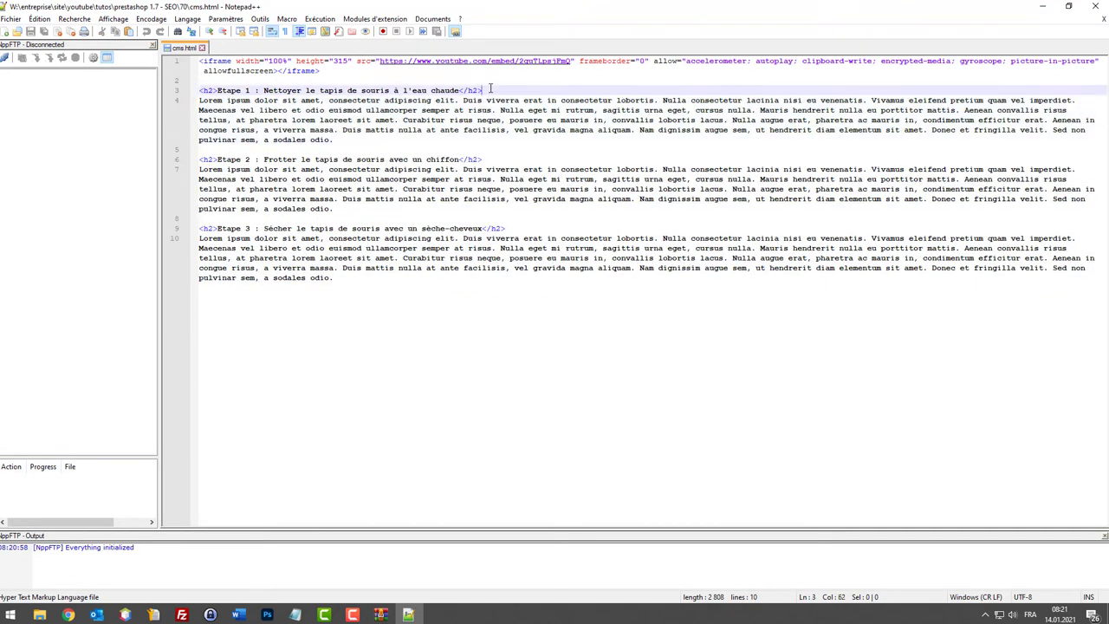
{"action": "key", "text": "shift+Home"}
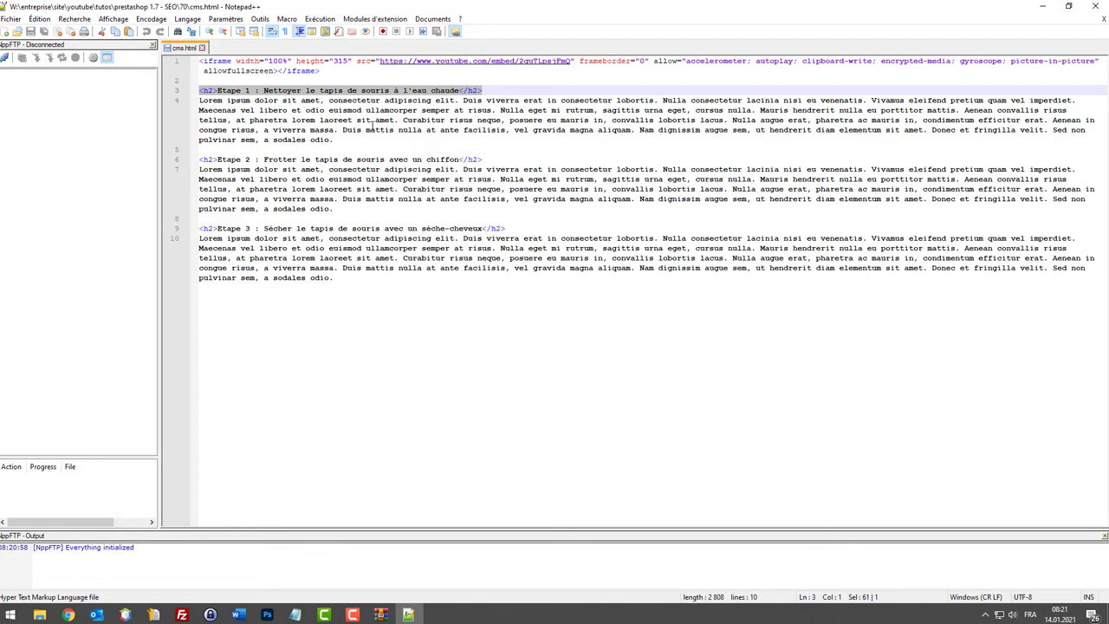
Switch to Chrome and inspect the h1 title element of the "Comment nettoyer son tapis de souris" page.
{"action": "left_click", "coordinate": [69, 615]}
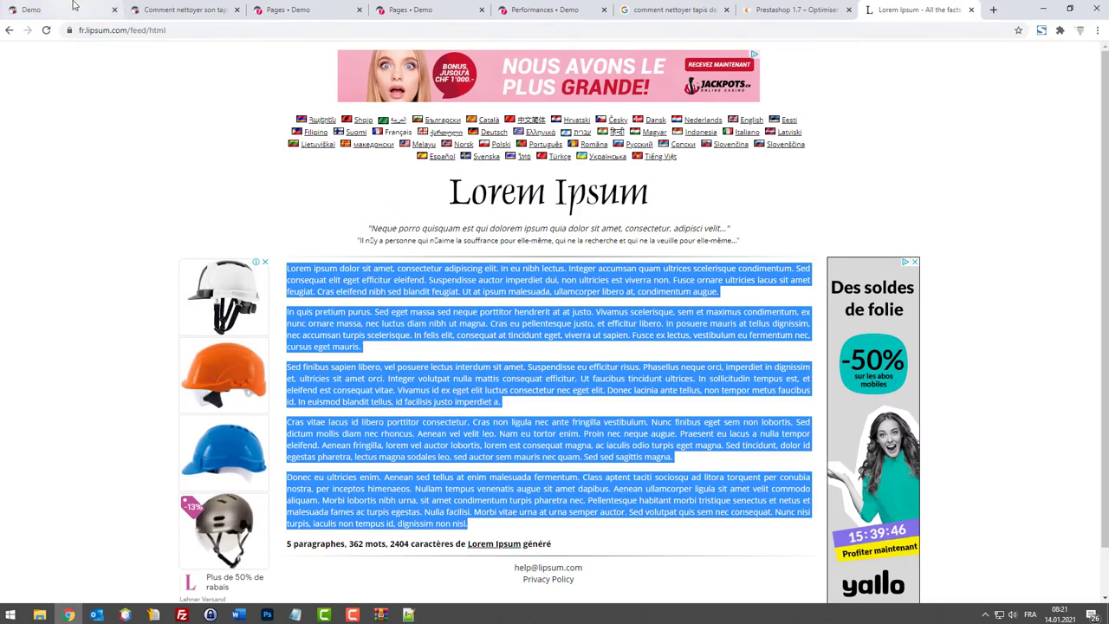
{"action": "left_click", "coordinate": [118, 18]}
{"action": "left_click", "coordinate": [144, 5]}
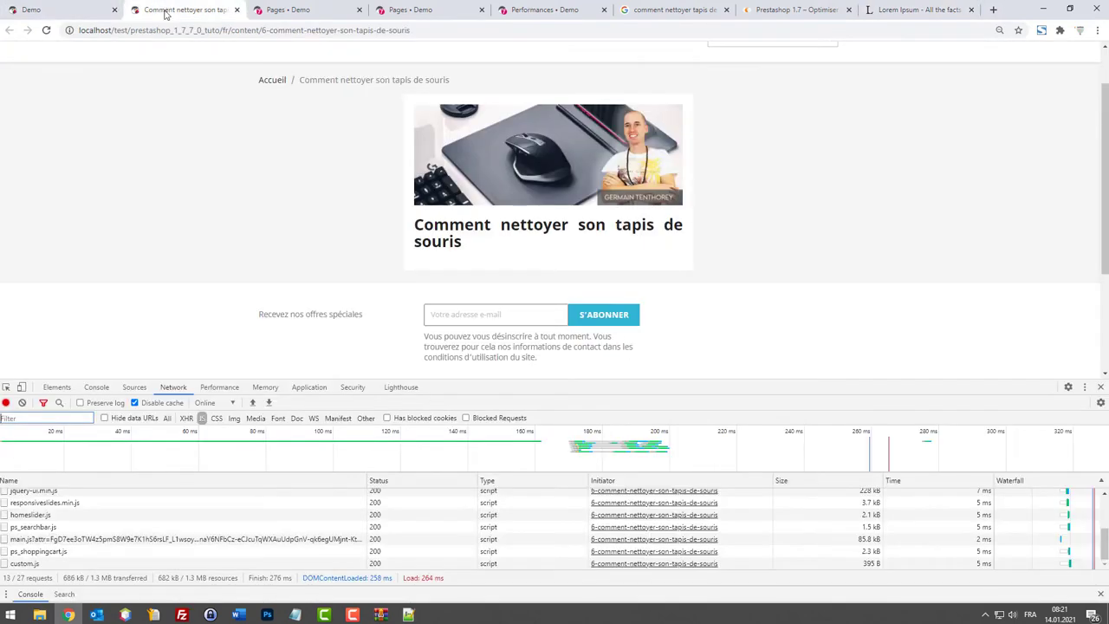
{"action": "left_click", "coordinate": [6, 387]}
{"action": "left_click", "coordinate": [466, 249]}
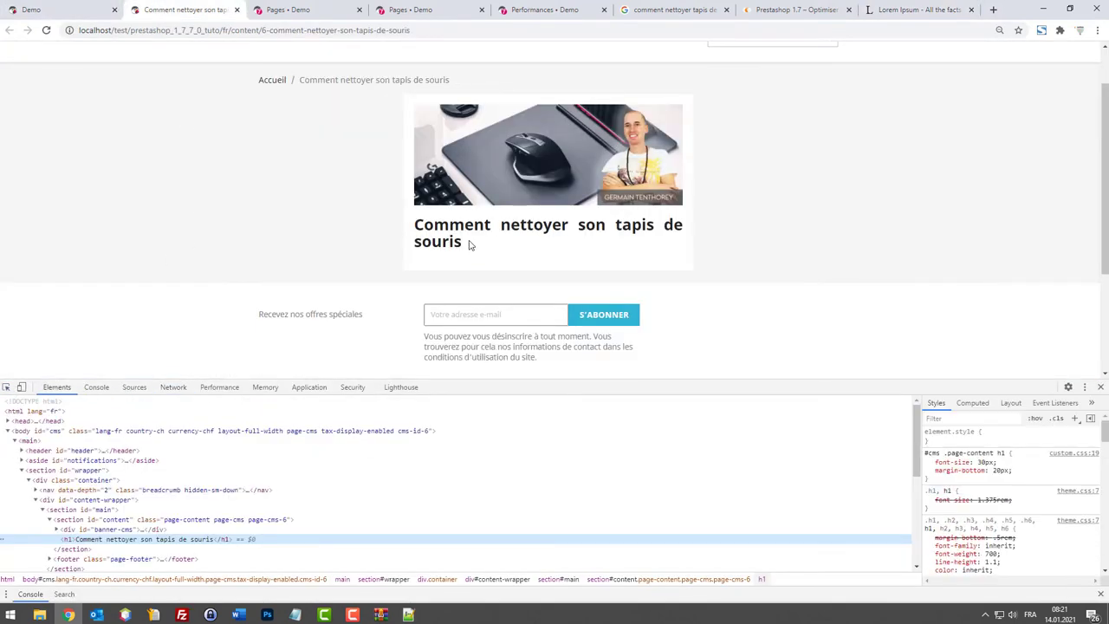
Return to cms.html in Notepad++ and highlight the Etape 1 heading and part of the Etape 2 heading.
{"action": "left_click", "coordinate": [125, 615]}
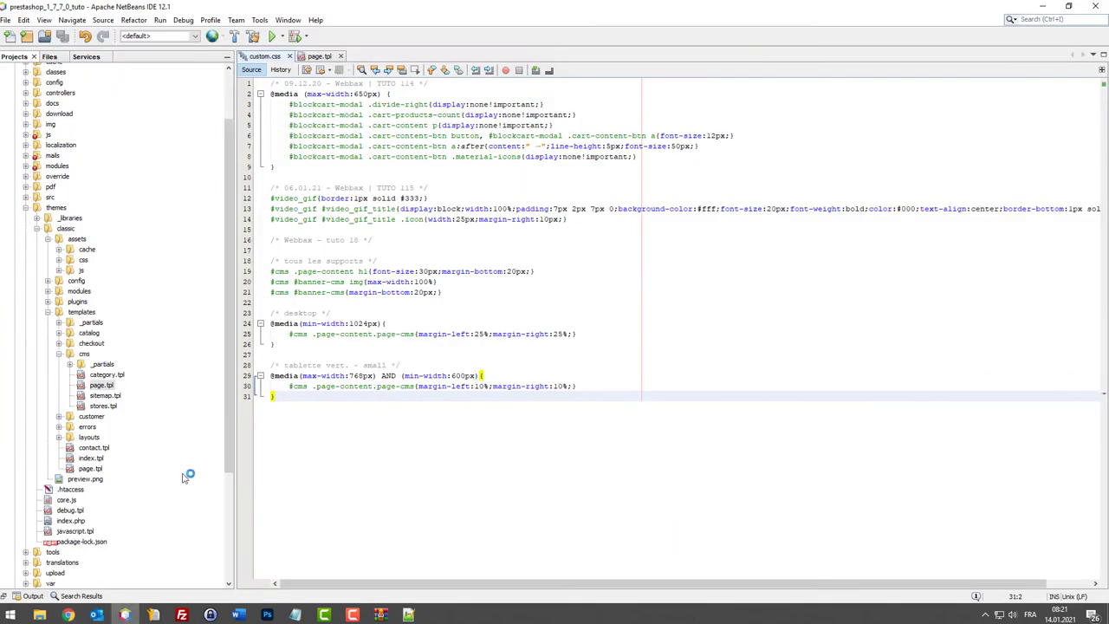
{"action": "left_click", "coordinate": [408, 614]}
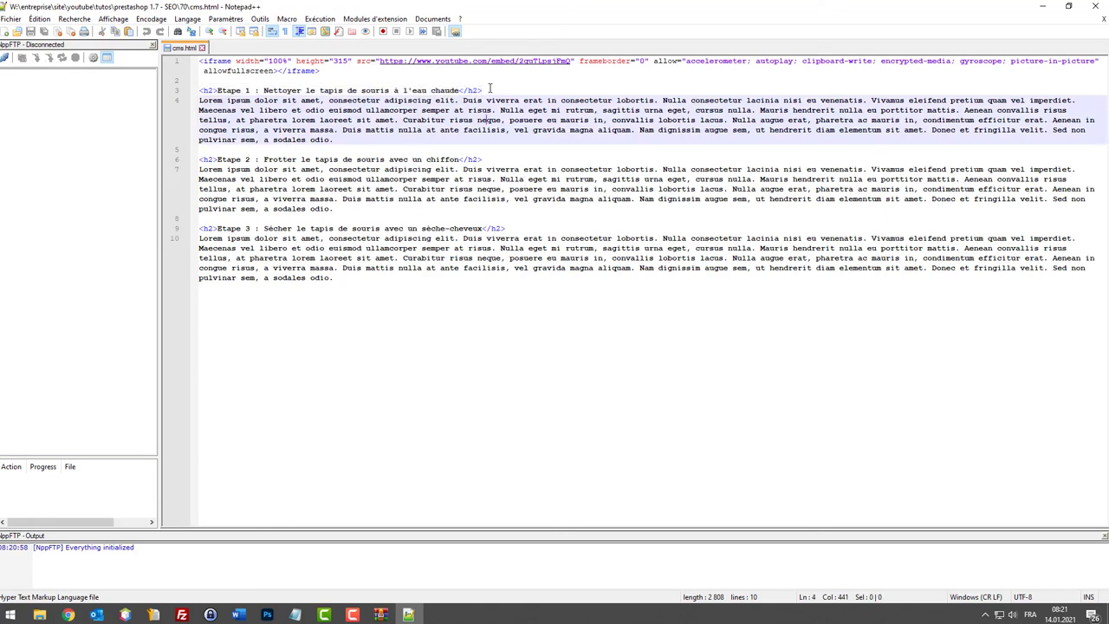
{"action": "left_click_drag", "start_coordinate": [482, 90], "coordinate": [206, 90]}
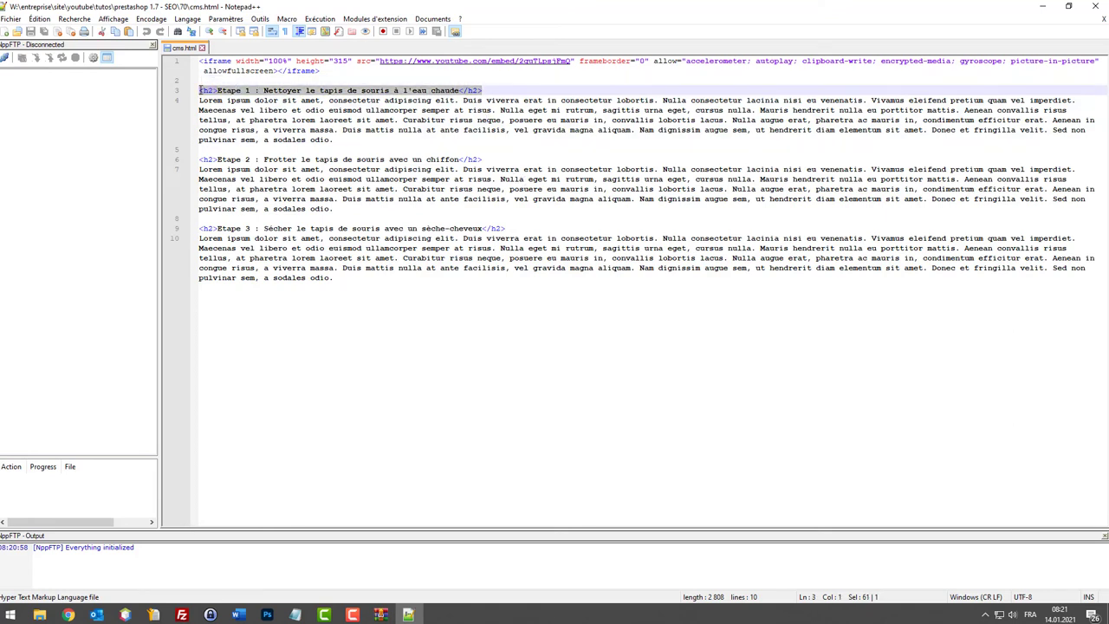
{"action": "left_click_drag", "start_coordinate": [255, 159], "coordinate": [239, 157]}
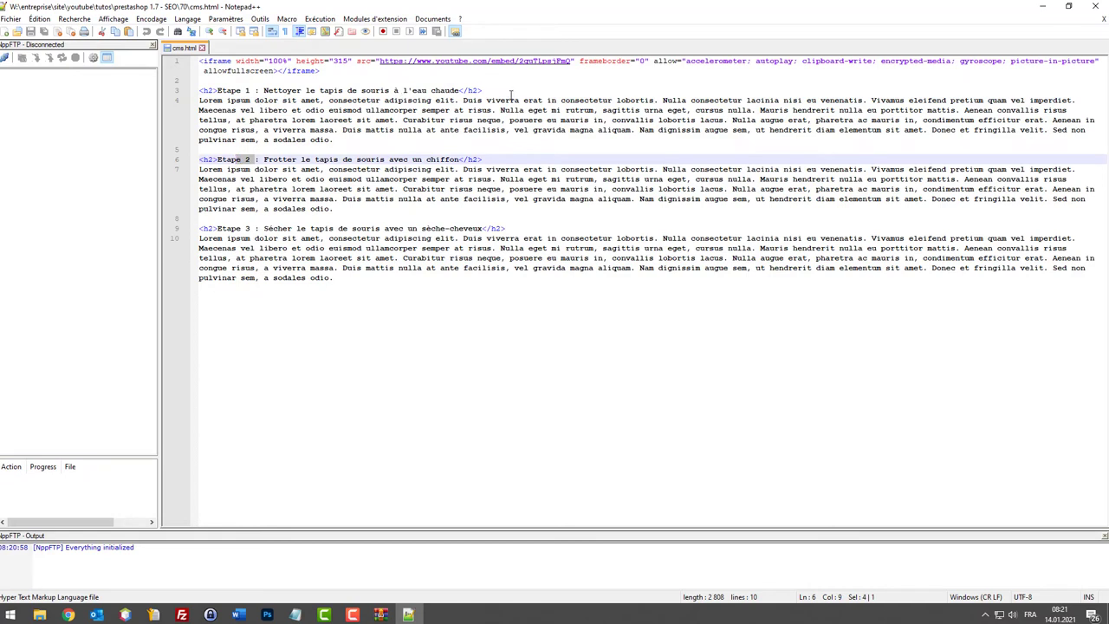
Highlight the full h2 headings of Etape 1, Etape 2 and Etape 3 one after another in cms.html.
{"action": "left_click_drag", "start_coordinate": [511, 90], "coordinate": [186, 92]}
{"action": "left_click_drag", "start_coordinate": [491, 160], "coordinate": [116, 155]}
{"action": "left_click_drag", "start_coordinate": [509, 228], "coordinate": [292, 218]}
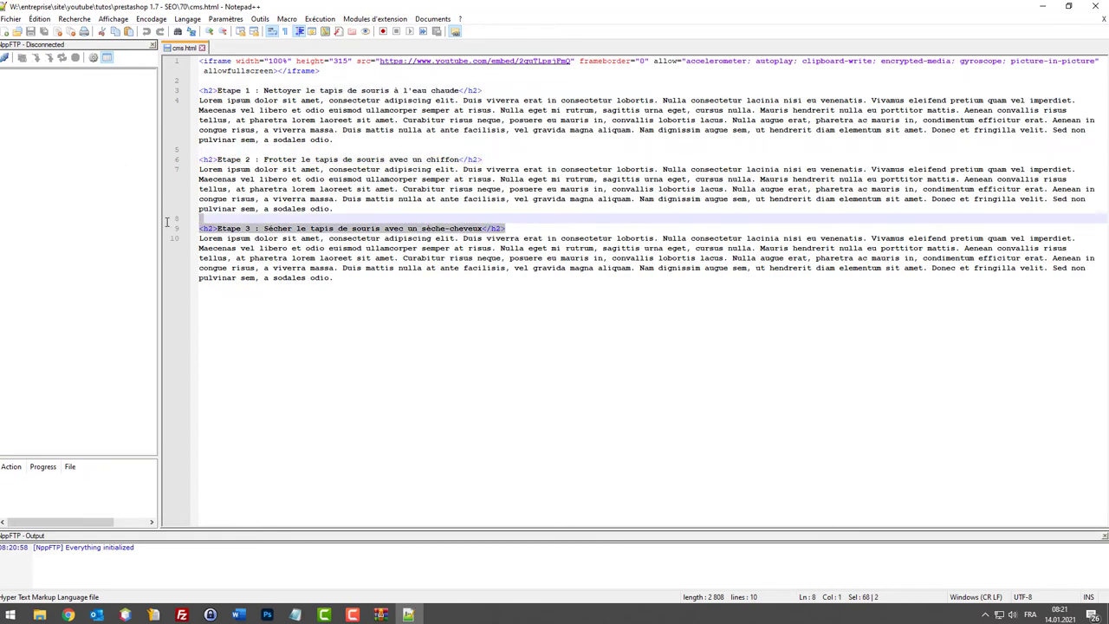
{"action": "left_click_drag", "start_coordinate": [359, 191], "coordinate": [364, 192]}
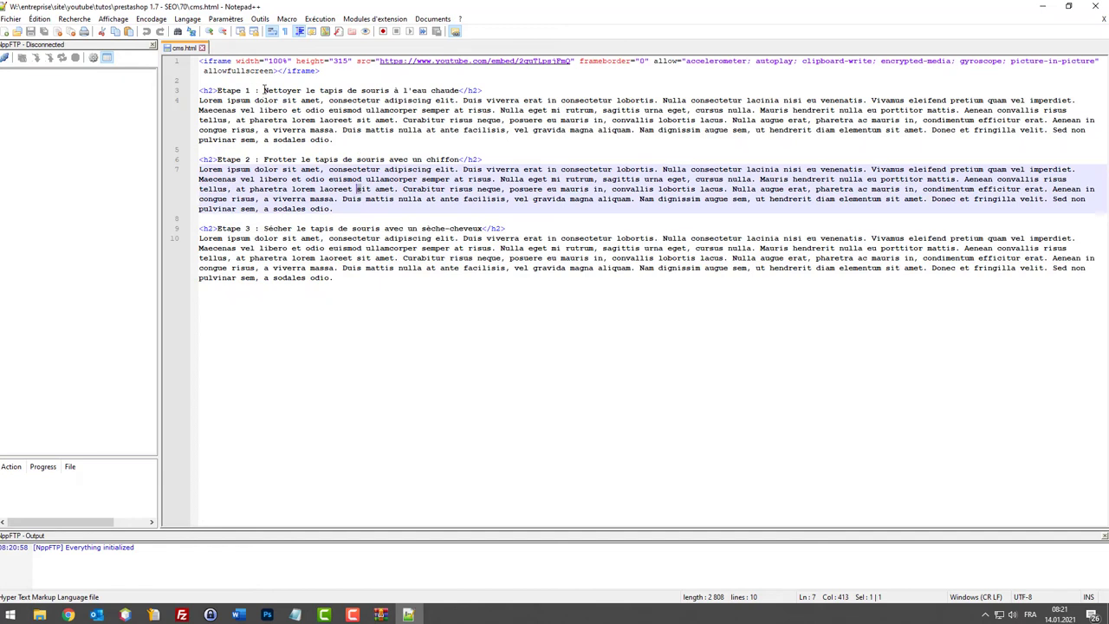
Point out the action wording and the repeated keyword "tapis de souris" in the three step headings.
{"action": "left_click_drag", "start_coordinate": [264, 90], "coordinate": [397, 91]}
{"action": "left_click_drag", "start_coordinate": [260, 159], "coordinate": [392, 154]}
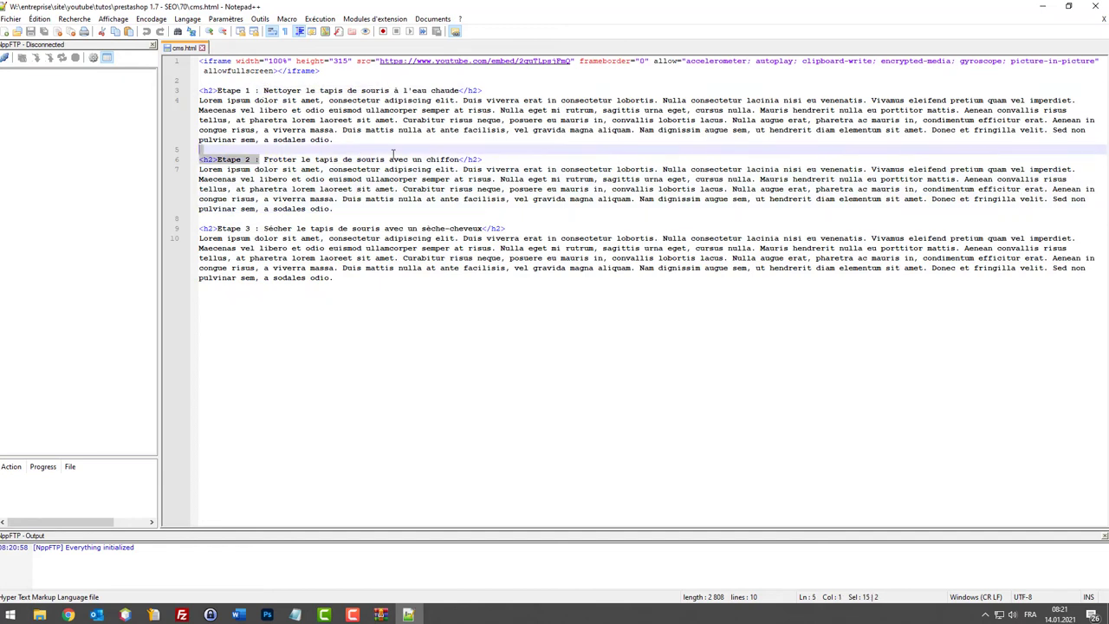
{"action": "left_click_drag", "start_coordinate": [266, 228], "coordinate": [405, 228]}
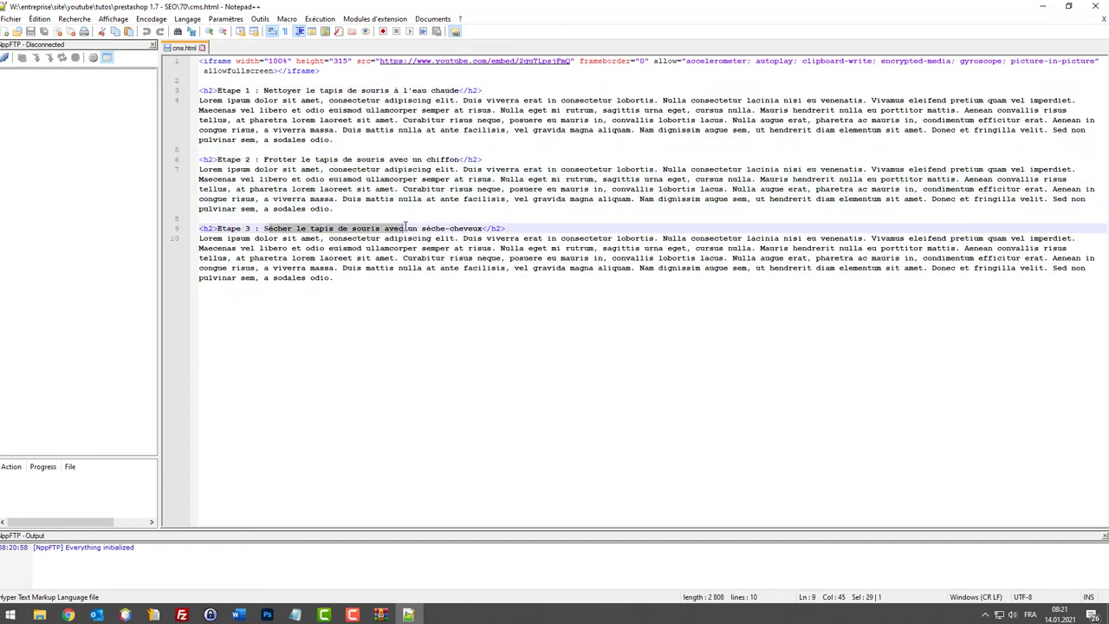
{"action": "left_click", "coordinate": [412, 90]}
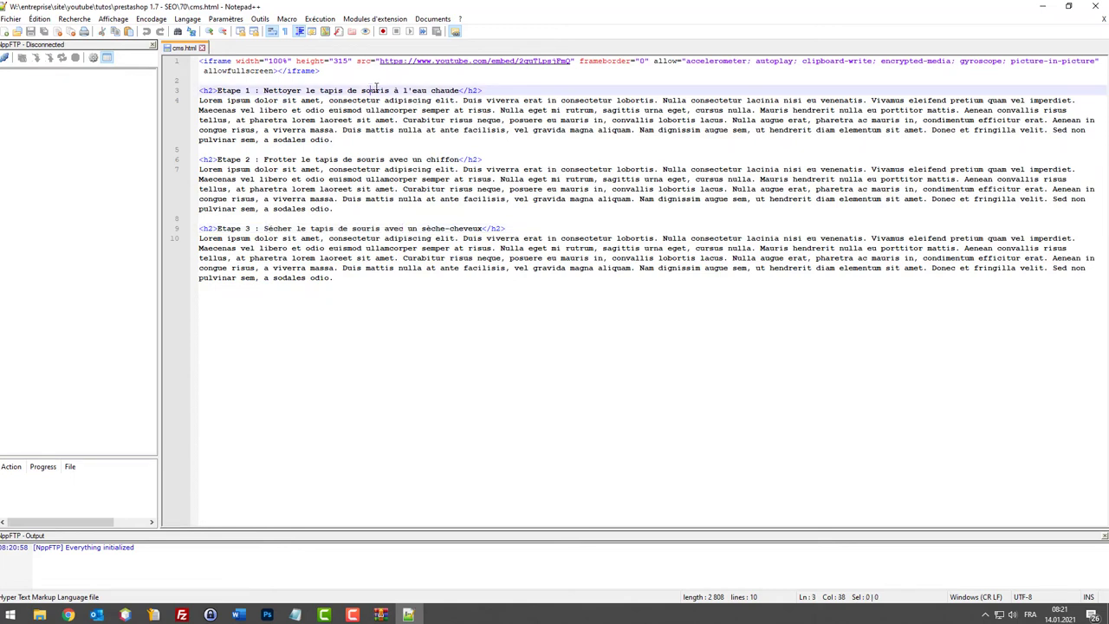
{"action": "left_click_drag", "start_coordinate": [384, 159], "coordinate": [422, 154]}
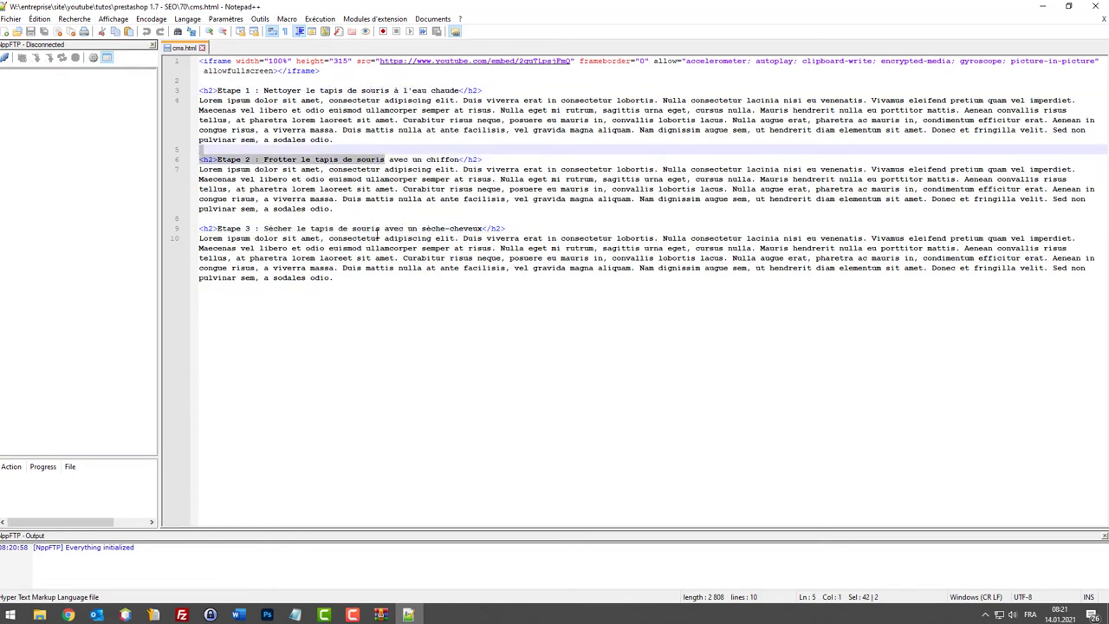
{"action": "left_click_drag", "start_coordinate": [352, 228], "coordinate": [418, 228]}
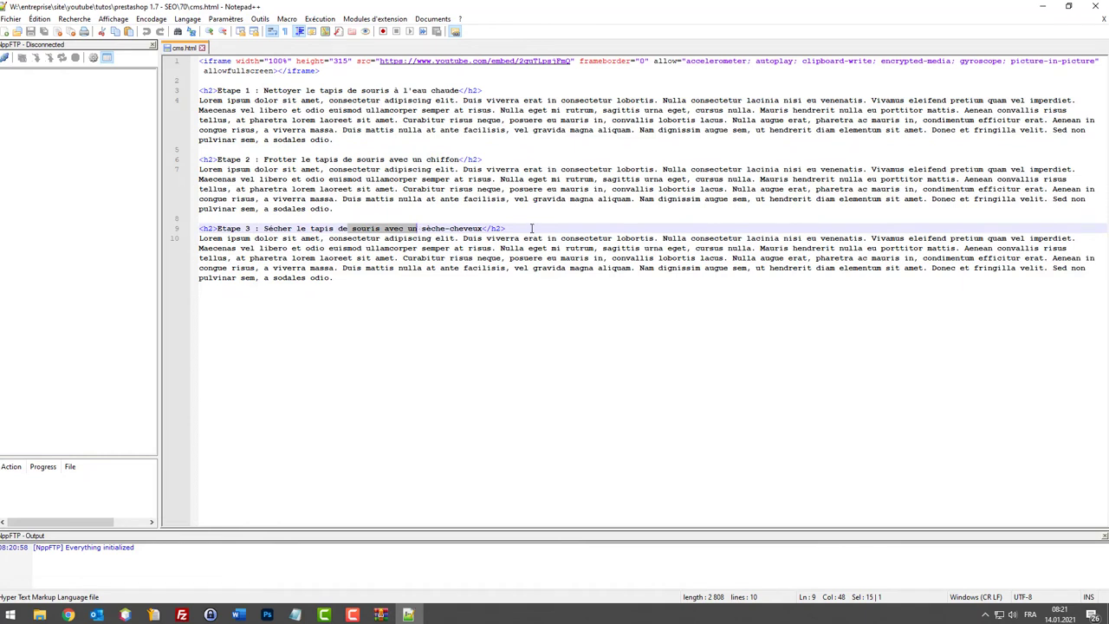
{"action": "left_click", "coordinate": [452, 347]}
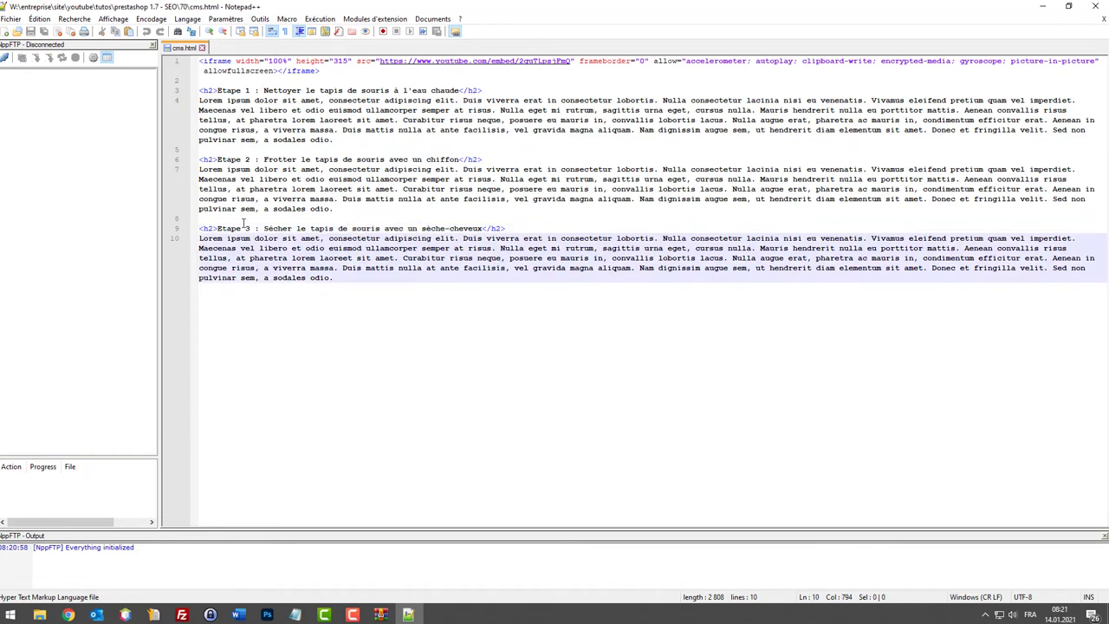
Try the keyword "mousepad" in place of "de souris" in the Etape 3 heading.
{"action": "left_click", "coordinate": [385, 228]}
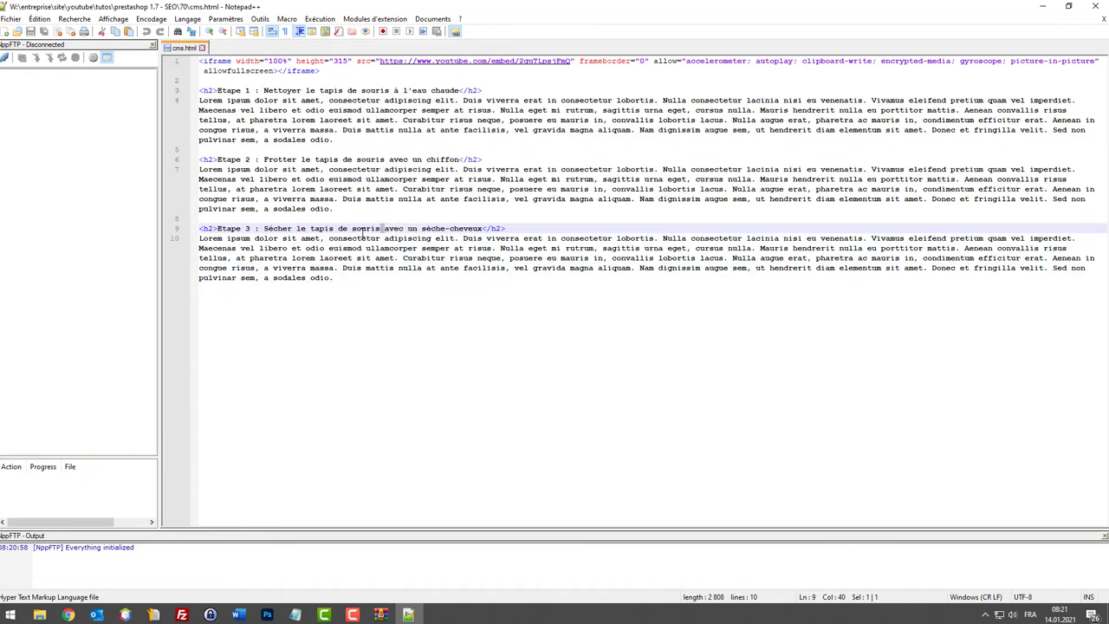
{"action": "double_click", "coordinate": [363, 229]}
{"action": "left_click_drag", "start_coordinate": [354, 228], "coordinate": [386, 228]}
{"action": "left_click", "coordinate": [339, 229]}
{"action": "type", "text": "mousepad"}
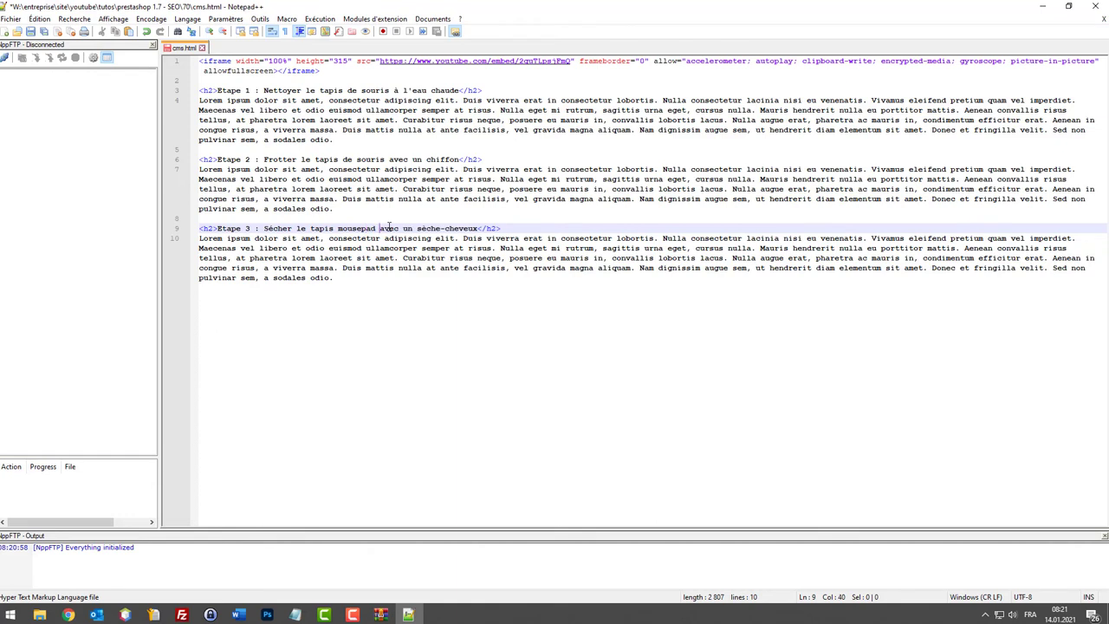
Remove the "mousepad" wording and undo the edits to the Etape 3 heading.
{"action": "key", "text": "BackSpace"}
{"action": "key", "text": "BackSpace"}
{"action": "key", "text": "BackSpace"}
{"action": "key", "text": "BackSpace"}
{"action": "key", "text": "BackSpace"}
{"action": "key", "text": "BackSpace"}
{"action": "key", "text": "BackSpace"}
{"action": "key", "text": "BackSpace"}
{"action": "key", "text": "ctrl+z"}
{"action": "key", "text": "ctrl+z"}
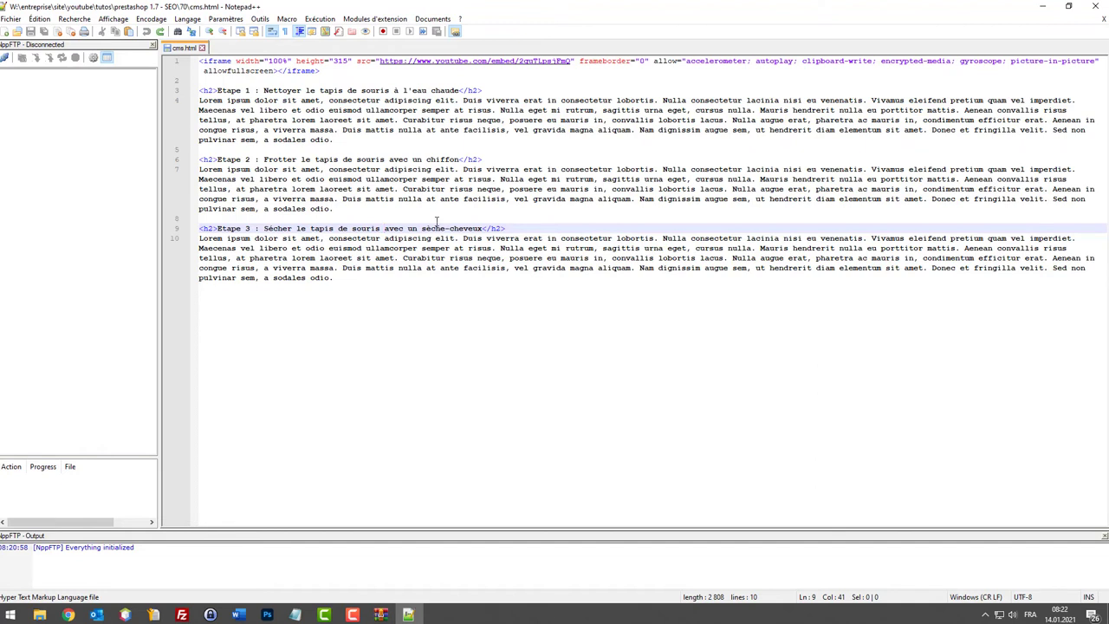
Review the step headings, highlighting those of Etape 3 and Etape 2, and highlight the YouTube iframe code at the start of cms.html.
{"action": "left_click", "coordinate": [436, 215]}
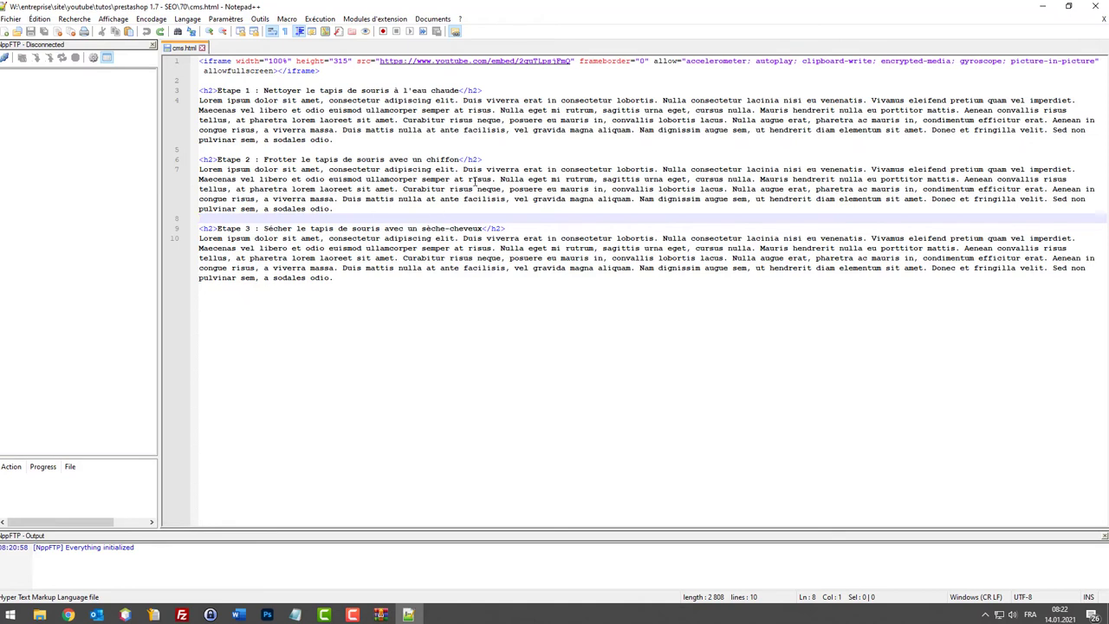
{"action": "left_click_drag", "start_coordinate": [495, 160], "coordinate": [448, 110]}
{"action": "left_click", "coordinate": [448, 110]}
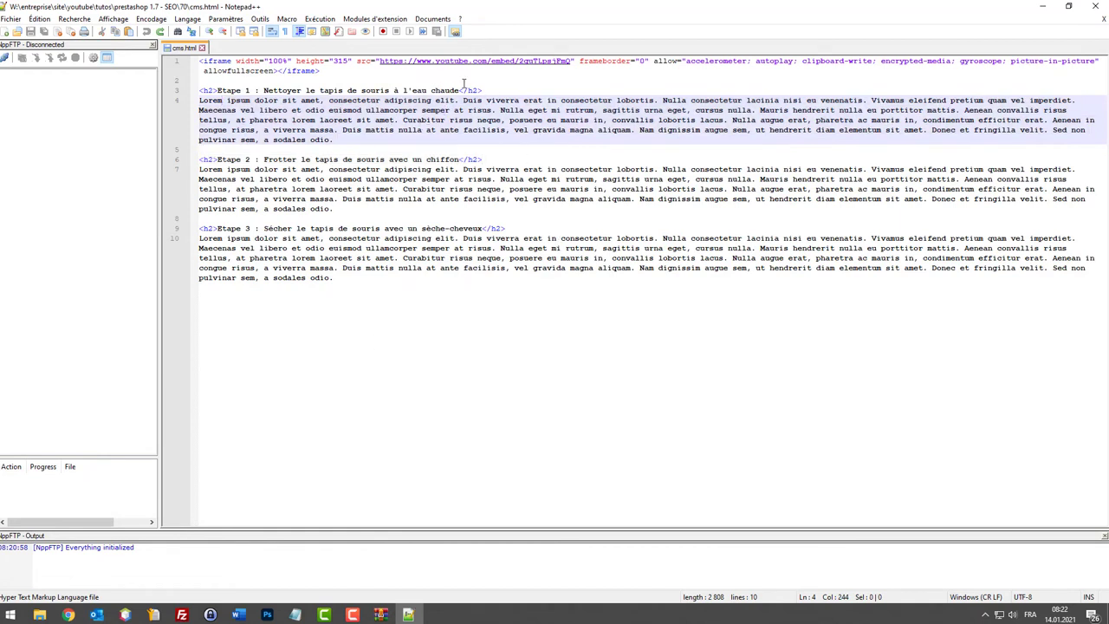
{"action": "left_click_drag", "start_coordinate": [537, 231], "coordinate": [236, 229]}
{"action": "left_click_drag", "start_coordinate": [487, 159], "coordinate": [218, 161]}
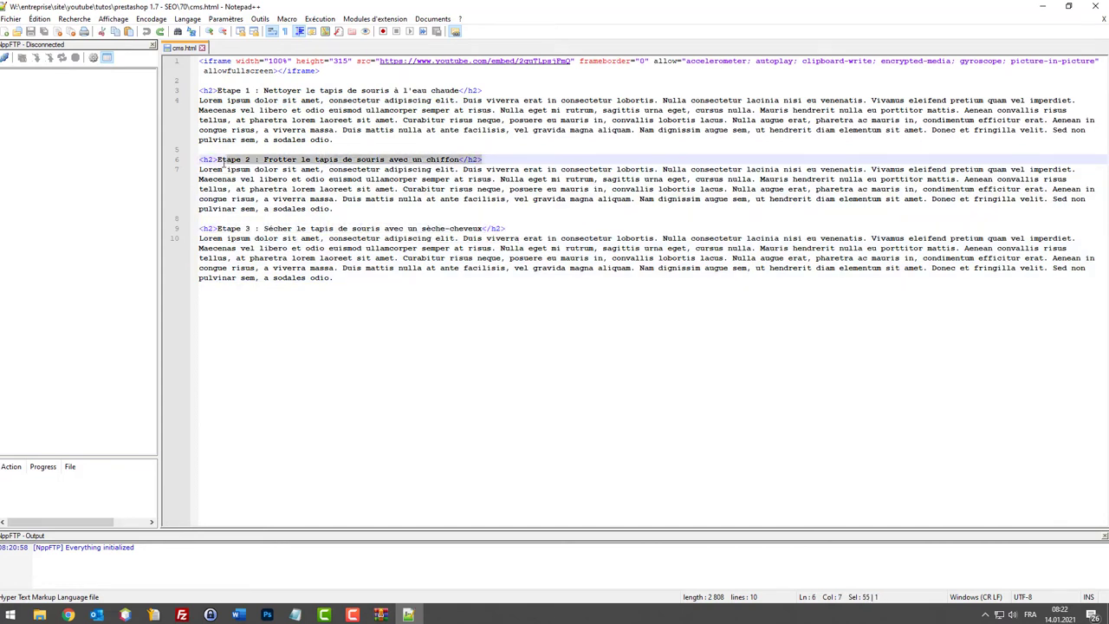
{"action": "left_click", "coordinate": [490, 90]}
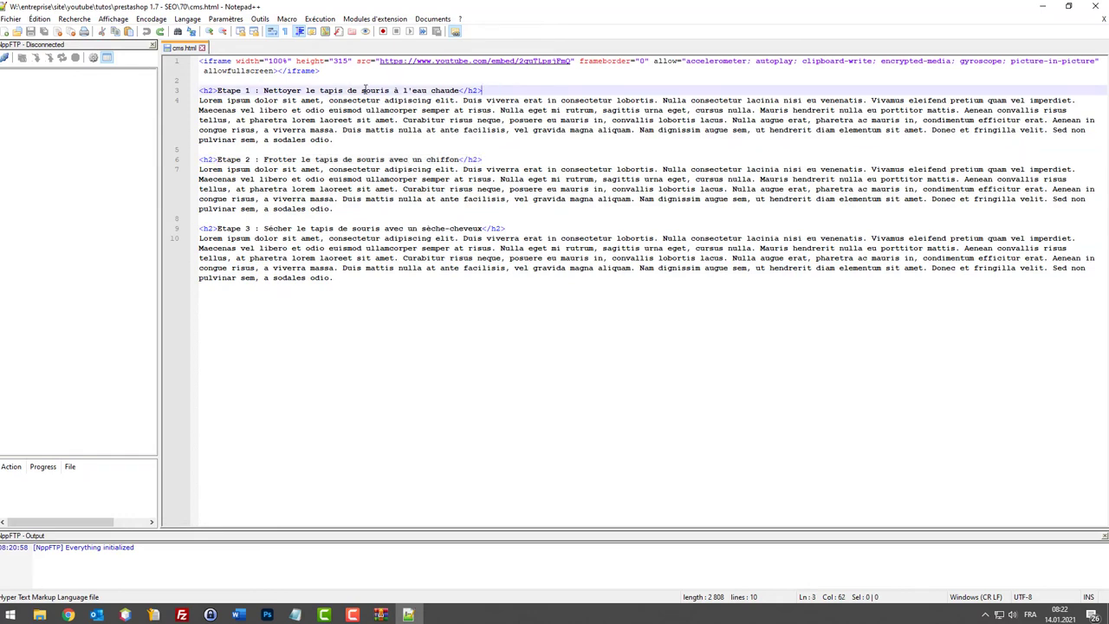
{"action": "left_click_drag", "start_coordinate": [354, 71], "coordinate": [153, 62]}
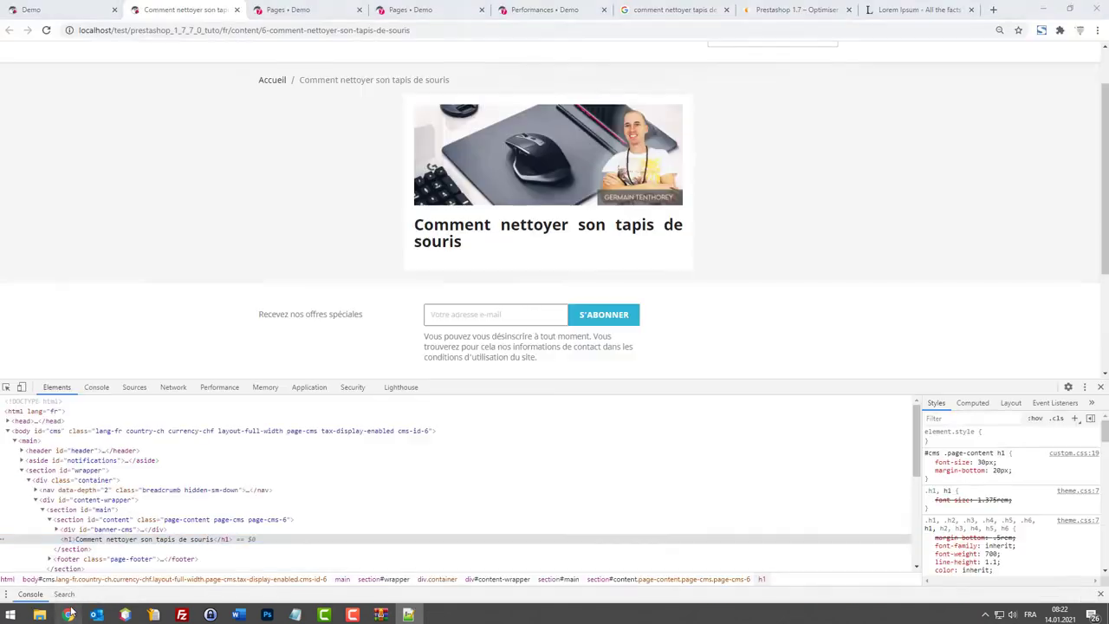
Switch to Chrome and open youtube.com in a new tab.
{"action": "left_click", "coordinate": [74, 615]}
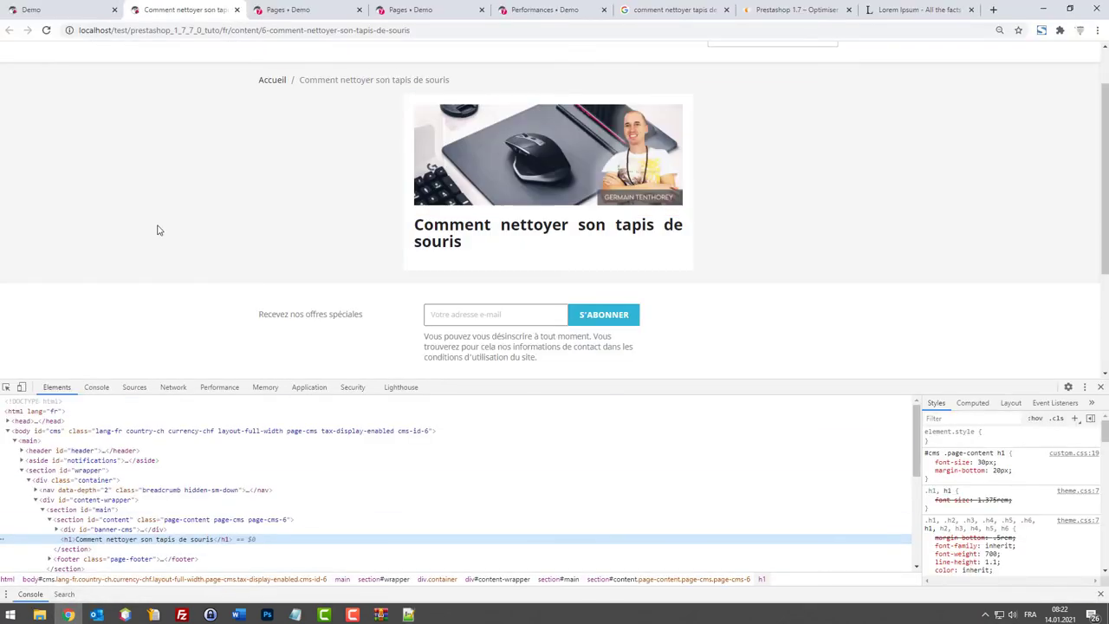
{"action": "key", "text": "ctrl+t"}
{"action": "type", "text": "youtube.com"}
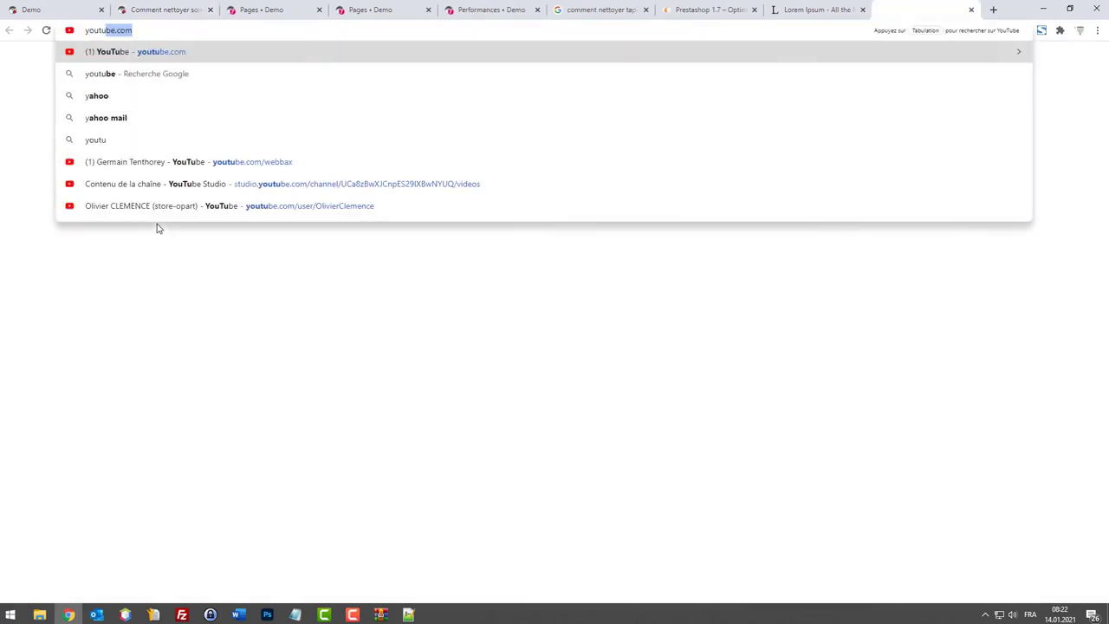
{"action": "key", "text": "Return"}
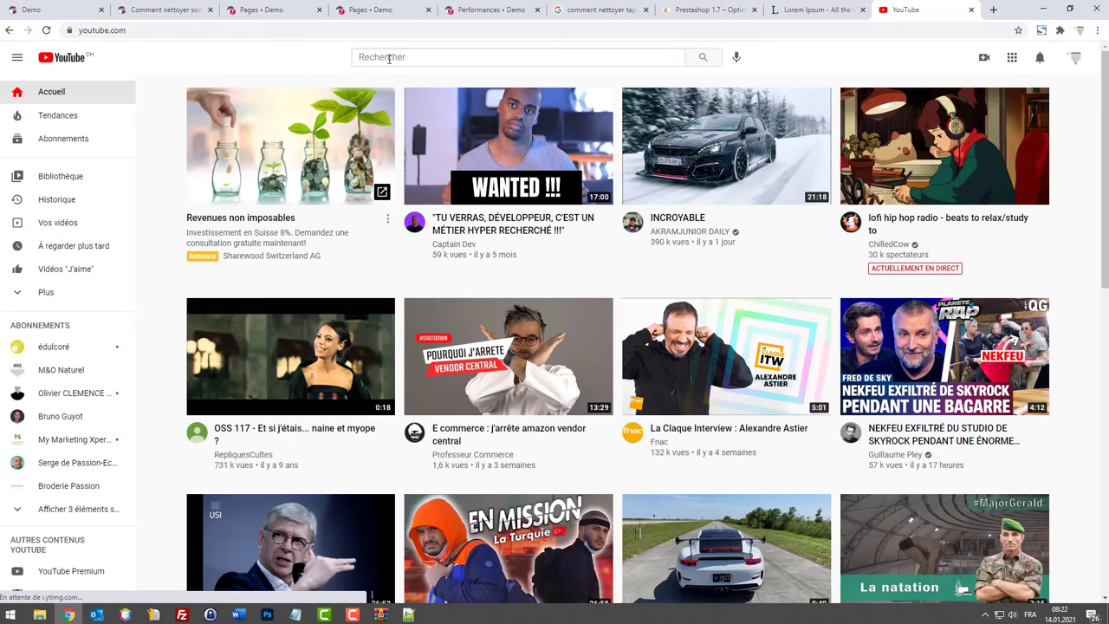
Search YouTube for "nettoyer son tapis de souris" using the matching suggestion.
{"action": "left_click", "coordinate": [387, 58]}
{"action": "type", "text": "nettoyer"}
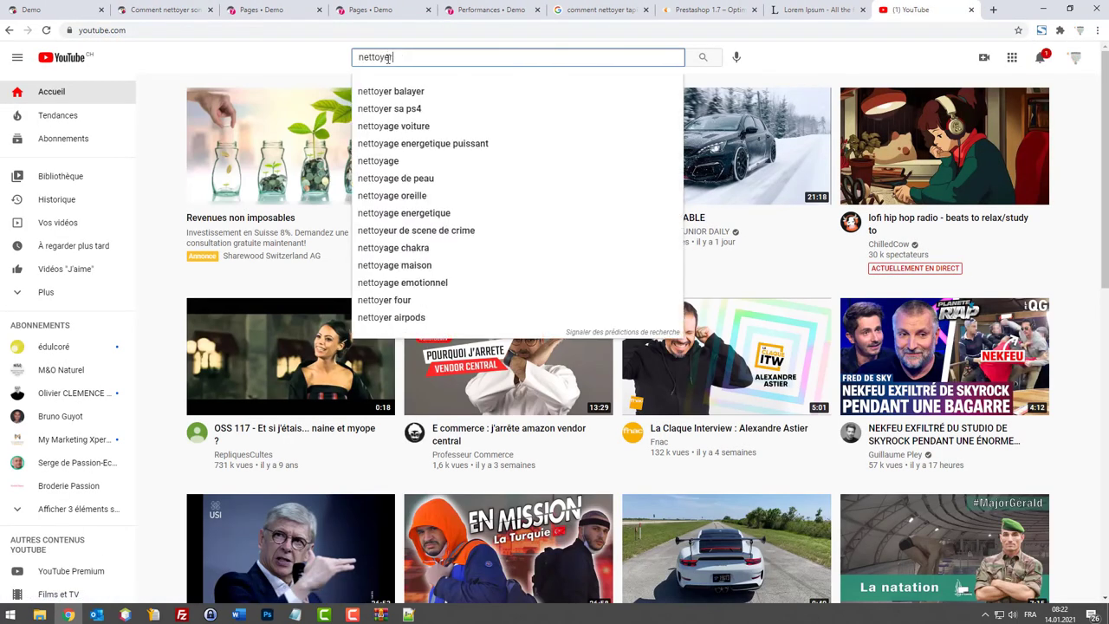
{"action": "type", "text": " son tapis"}
{"action": "key", "text": "Down"}
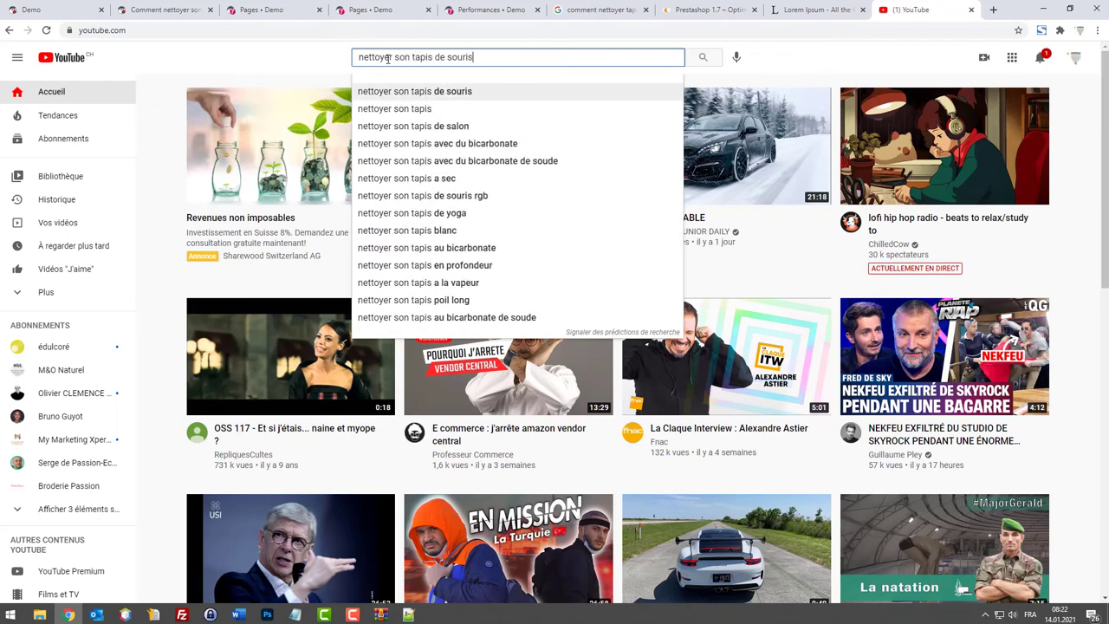
{"action": "key", "text": "Return"}
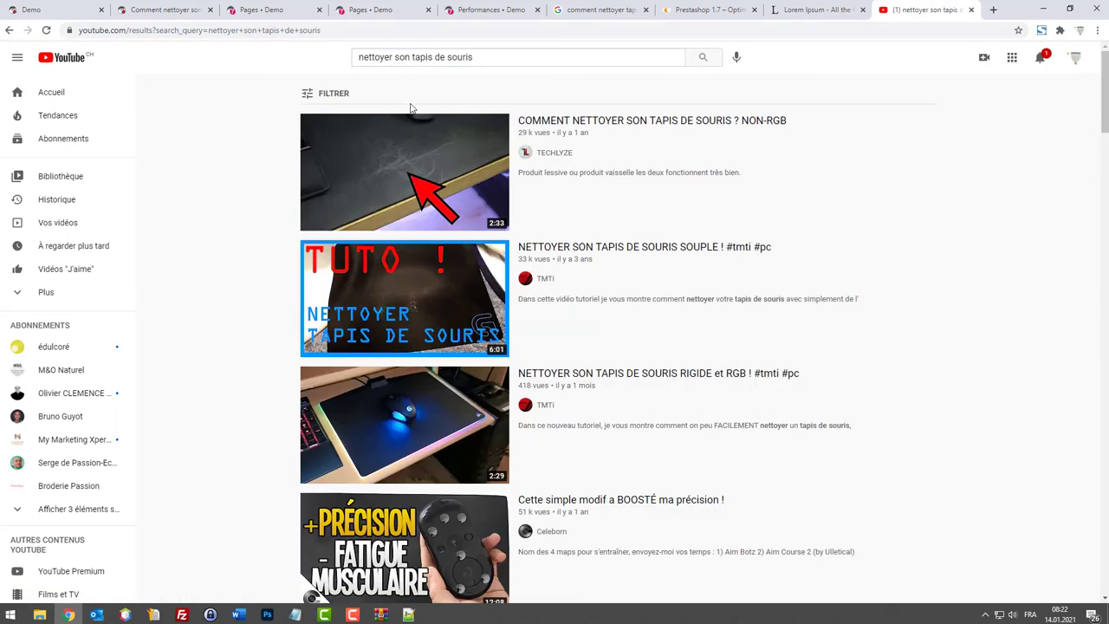